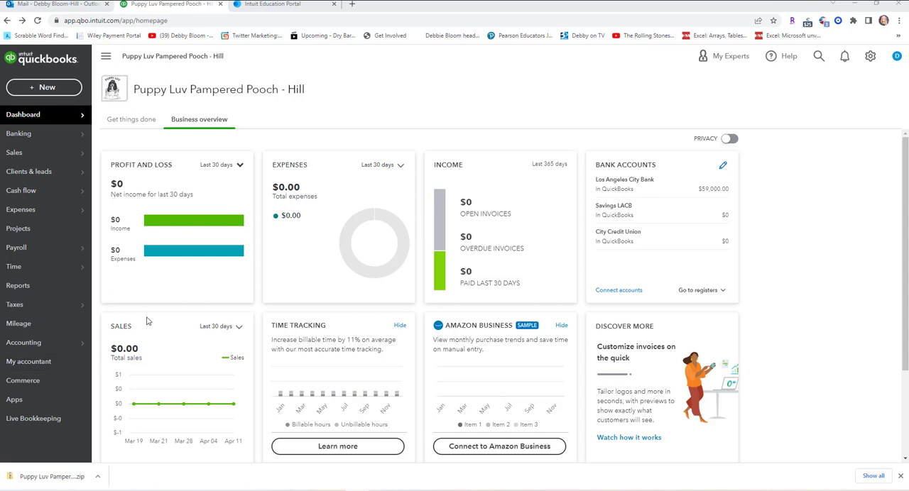
Open the form for manually adding a new client in the Sales client list.
mouse_move(65, 122)
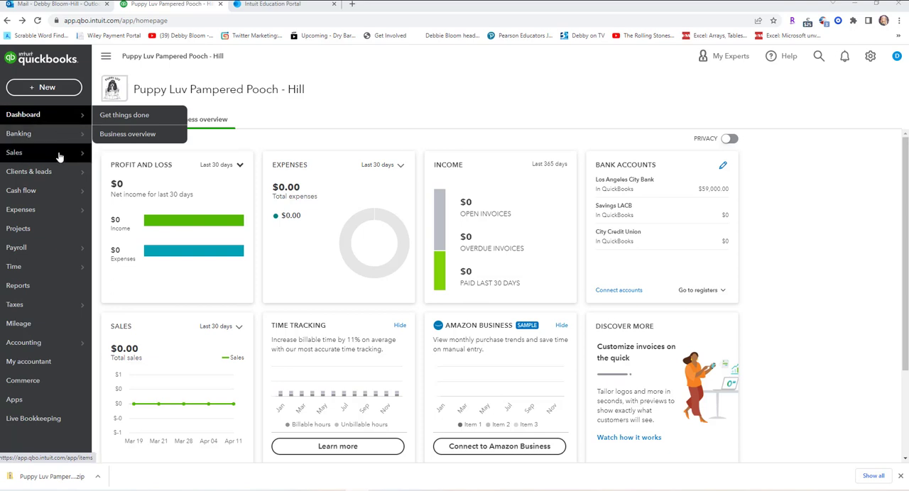
mouse_move(60, 157)
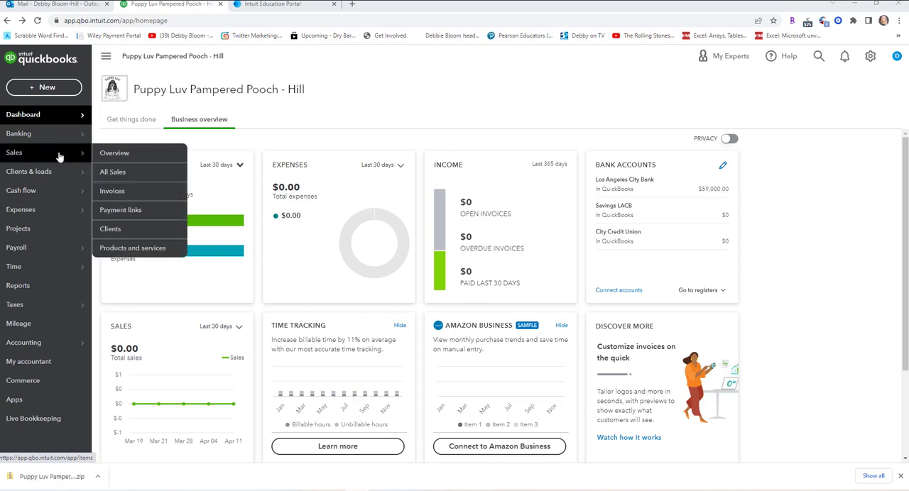
left_click(133, 235)
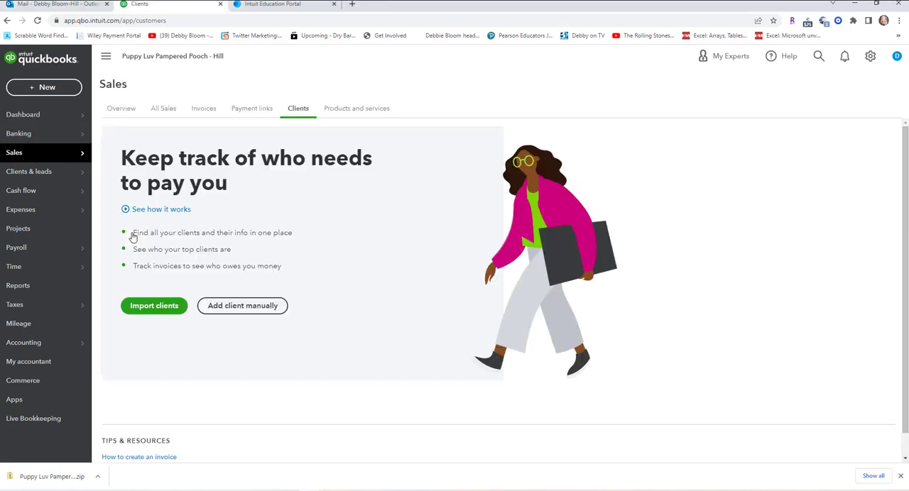
left_click(244, 306)
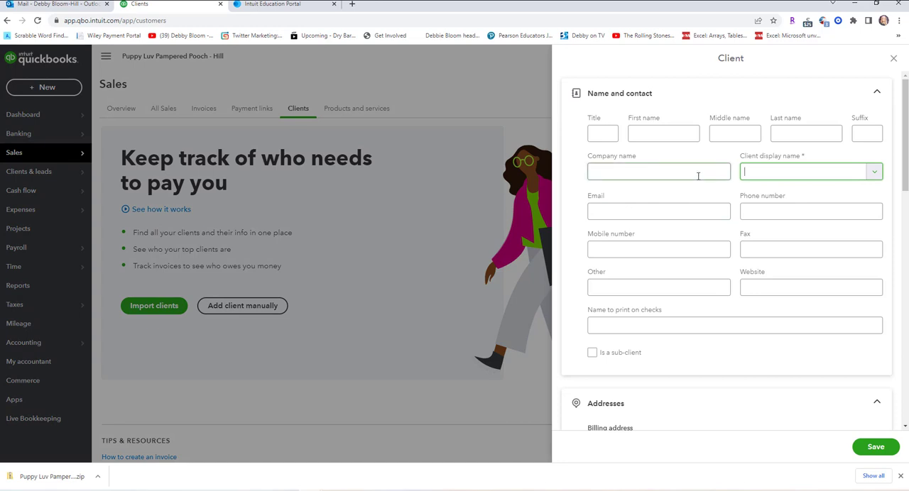
Enter the client's first, middle and last name and use the full name as the client display name.
left_click(661, 128)
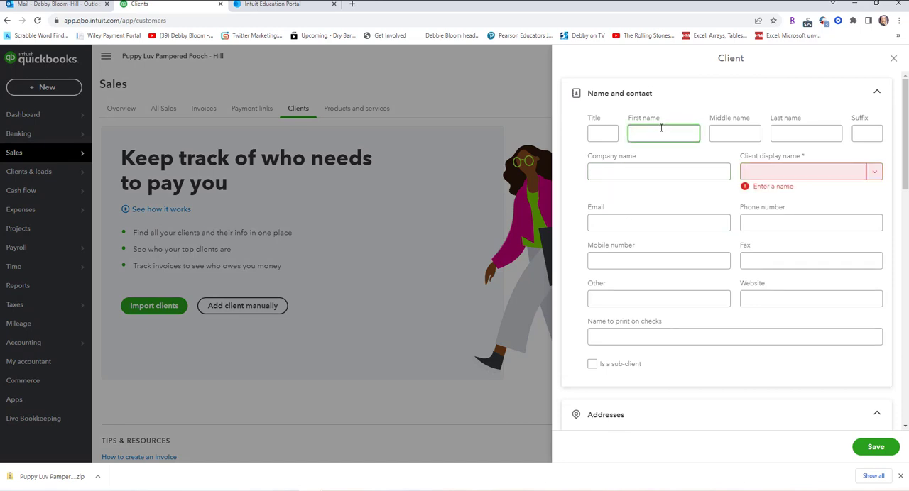
type("Mary")
key("Tab")
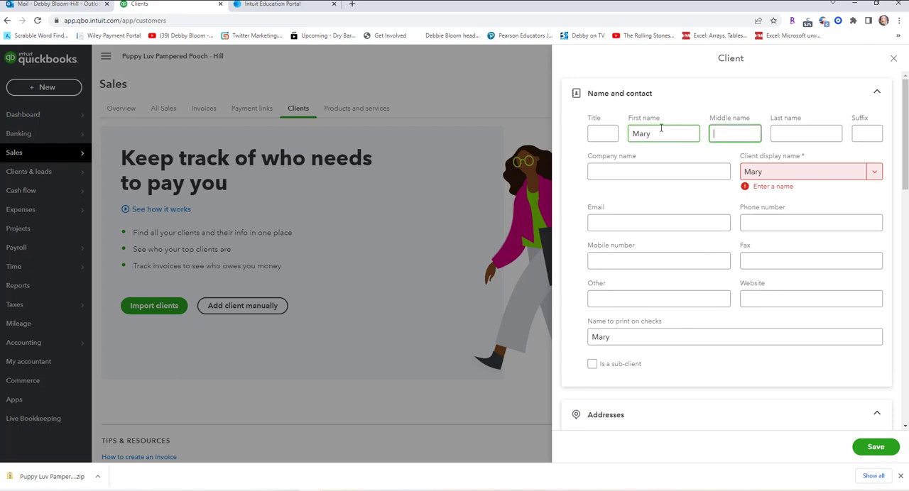
type("Beth")
key("Tab")
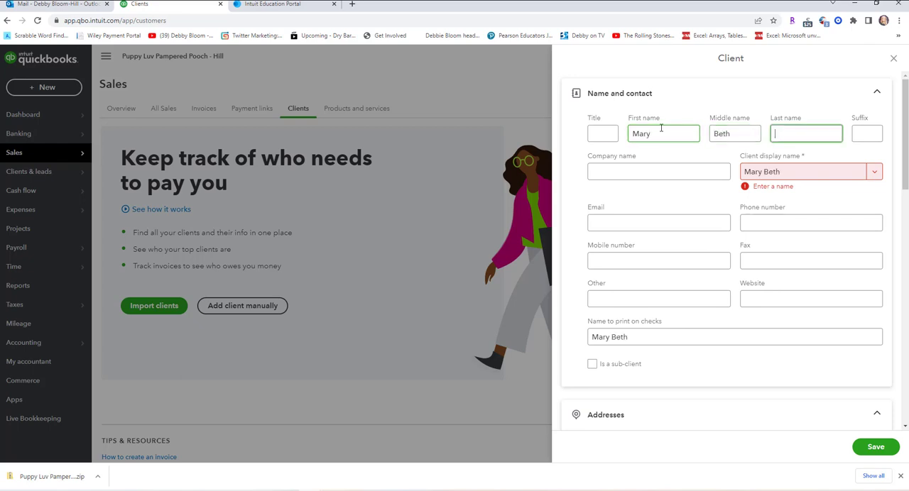
type("Dunham")
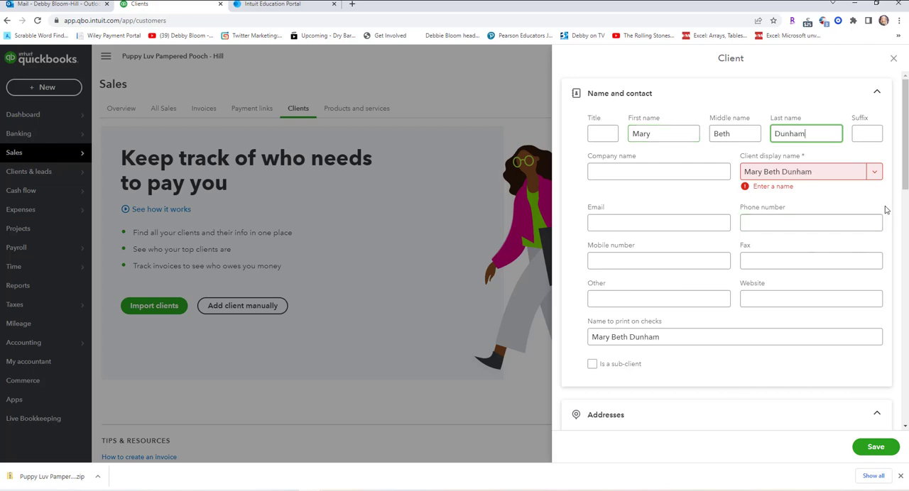
left_click(875, 173)
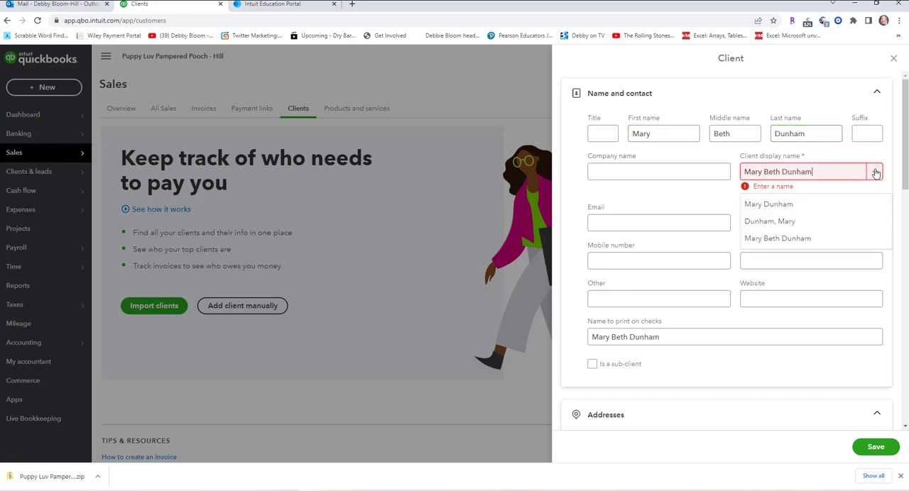
left_click(802, 240)
Fill in the client's phone number and save the client record.
left_click(644, 227)
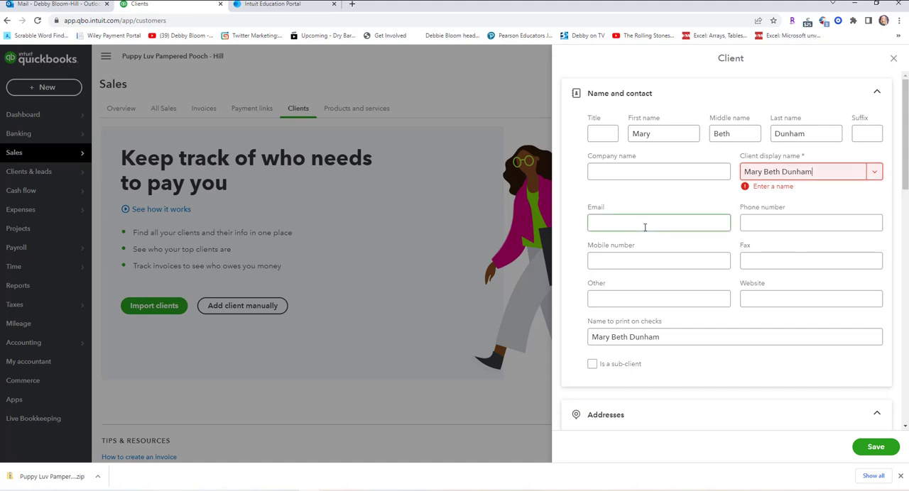
left_click(759, 222)
type("702")
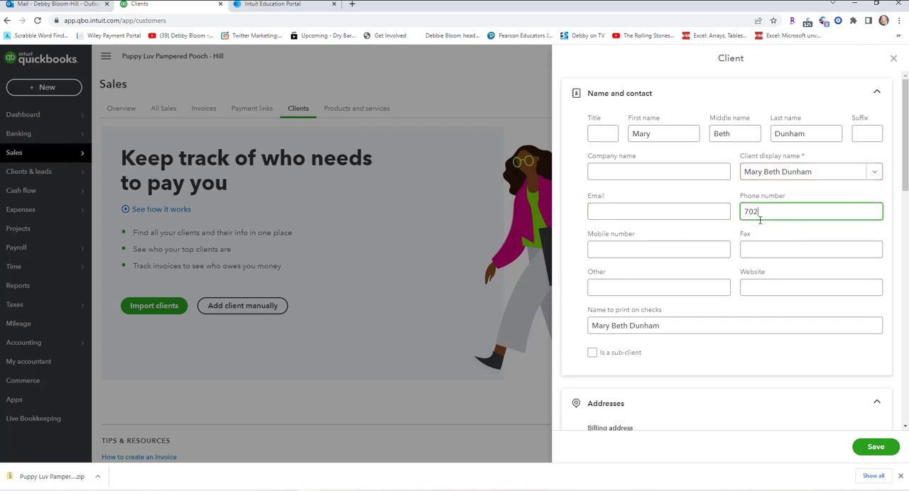
type("-555-4489")
scroll(633, 371, "down", 1)
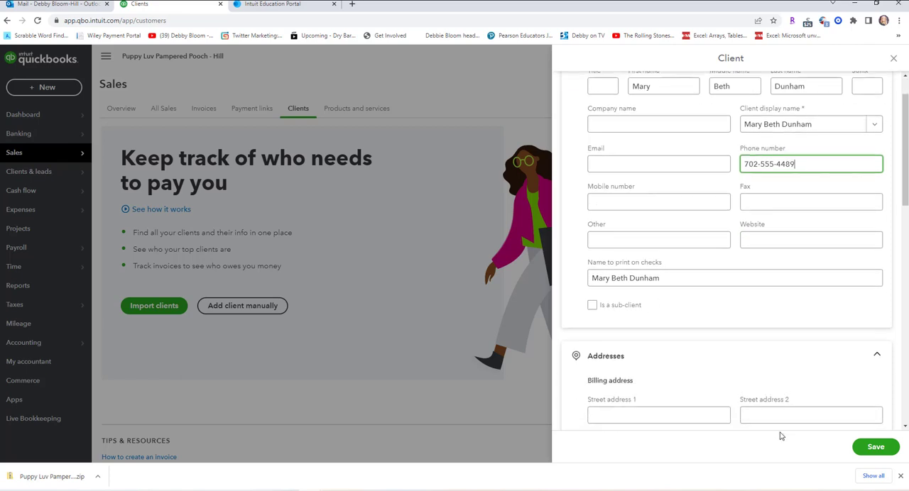
left_click(878, 447)
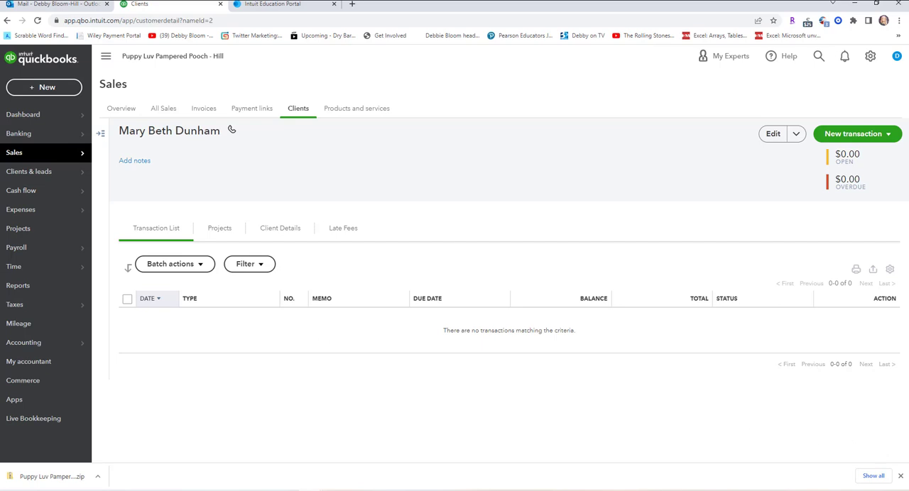
Start another new client from the client list and make it a sub-client of the existing client.
left_click(304, 113)
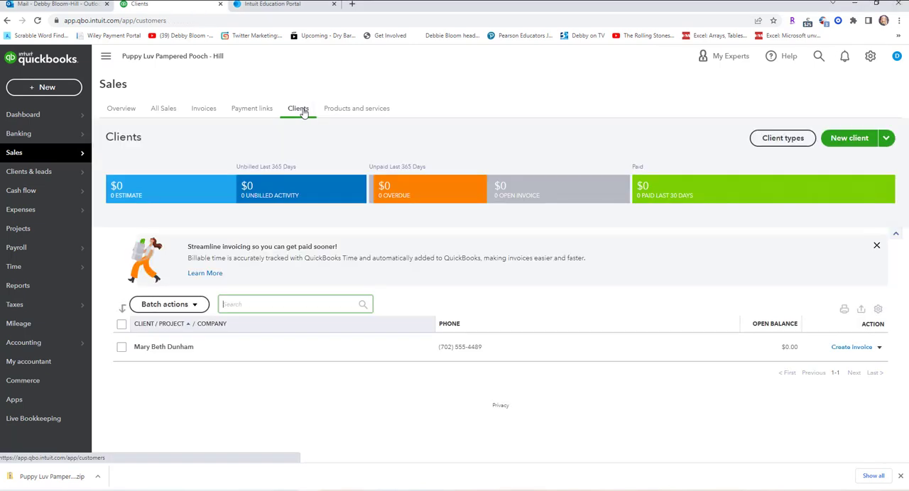
left_click(848, 139)
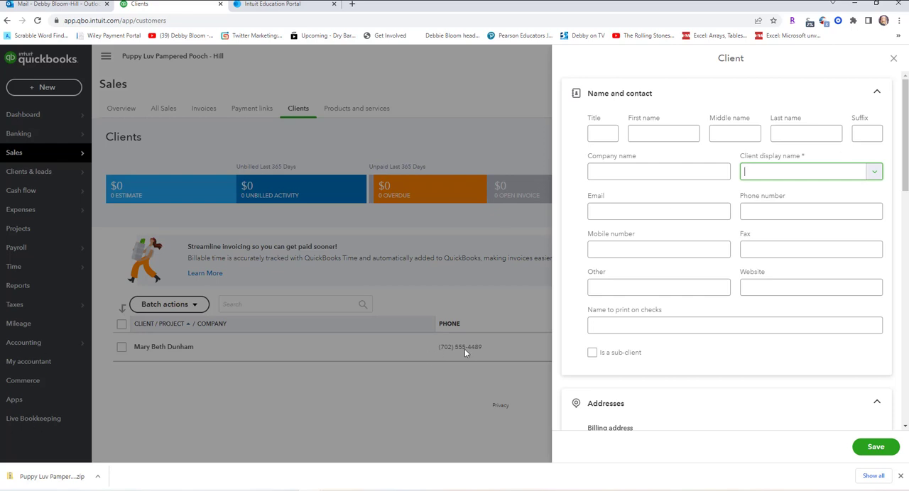
left_click(594, 353)
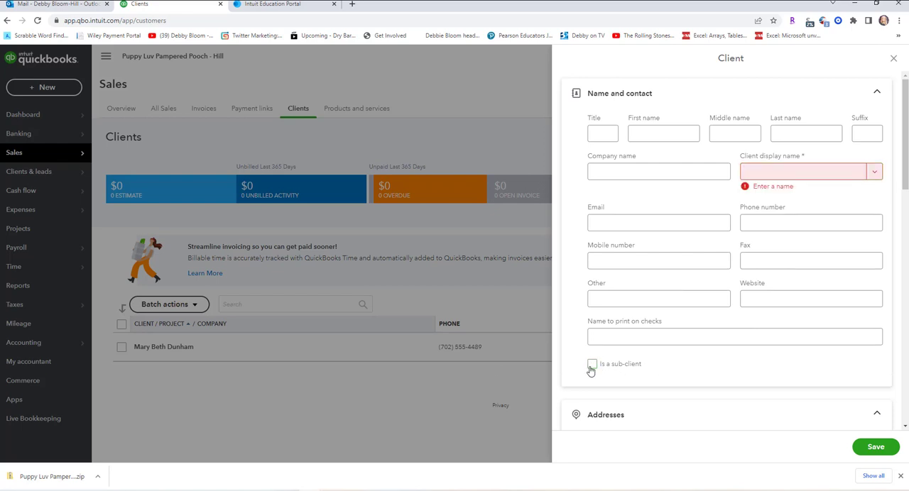
left_click(592, 365)
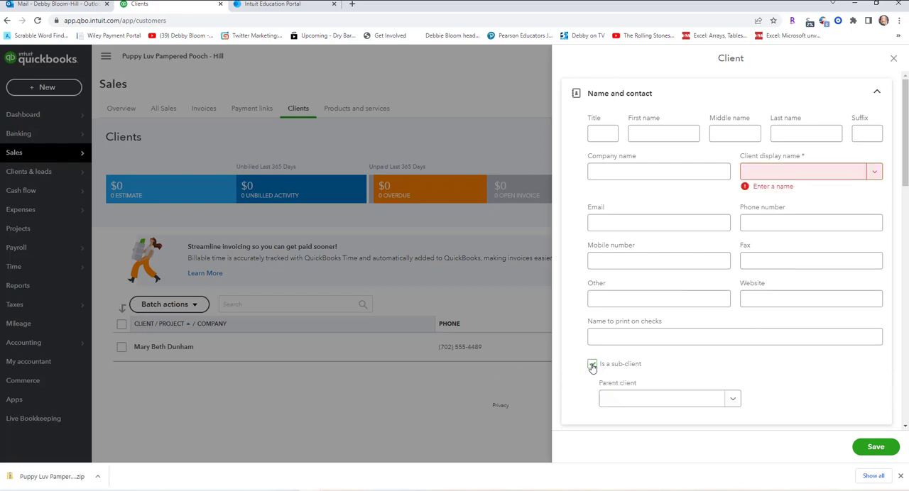
left_click(730, 398)
left_click(681, 376)
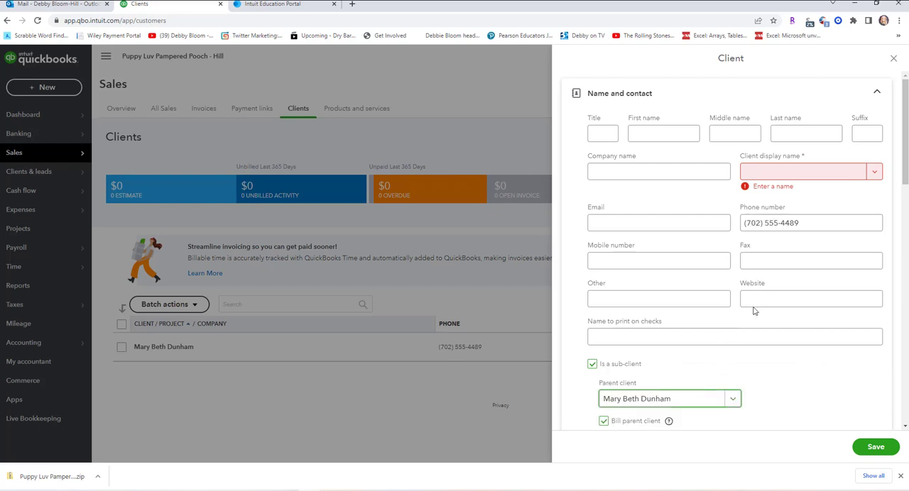
Set the sub-client's display name to the parent's full name, a comma and the pet's name, and save the sub-client.
left_click(757, 172)
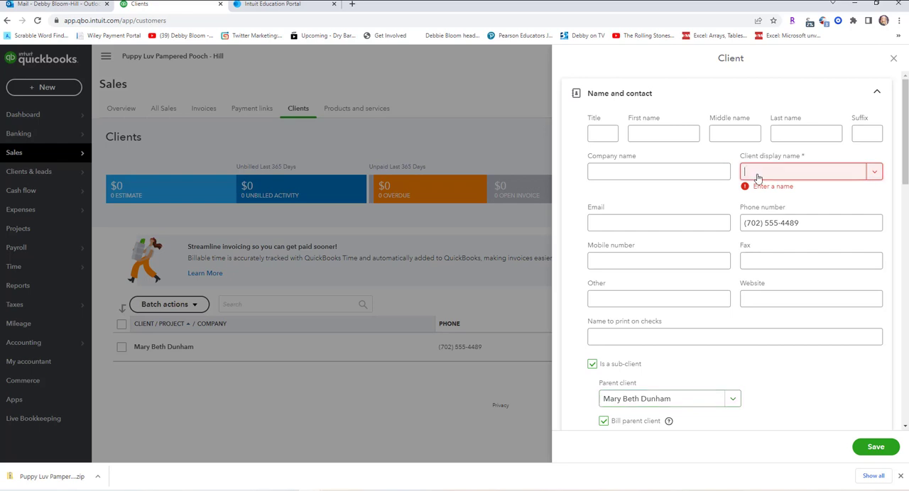
type("Mary Beth ")
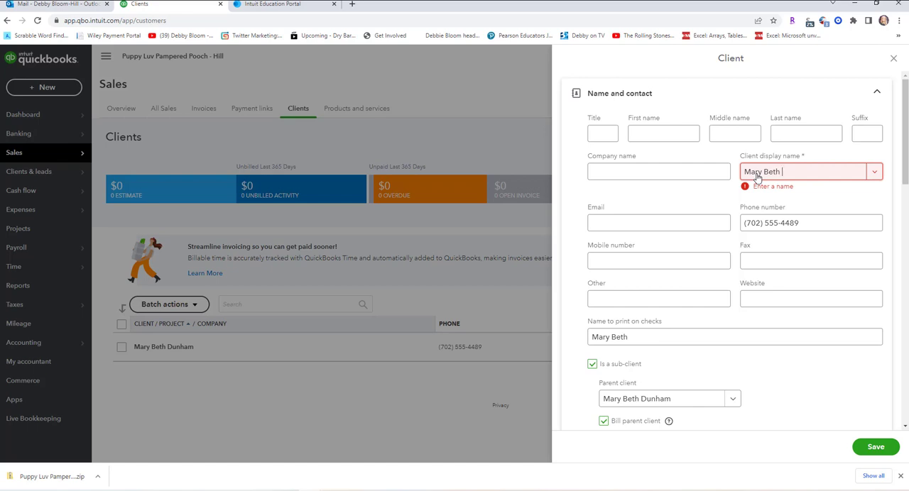
type("Dunham, Elvis")
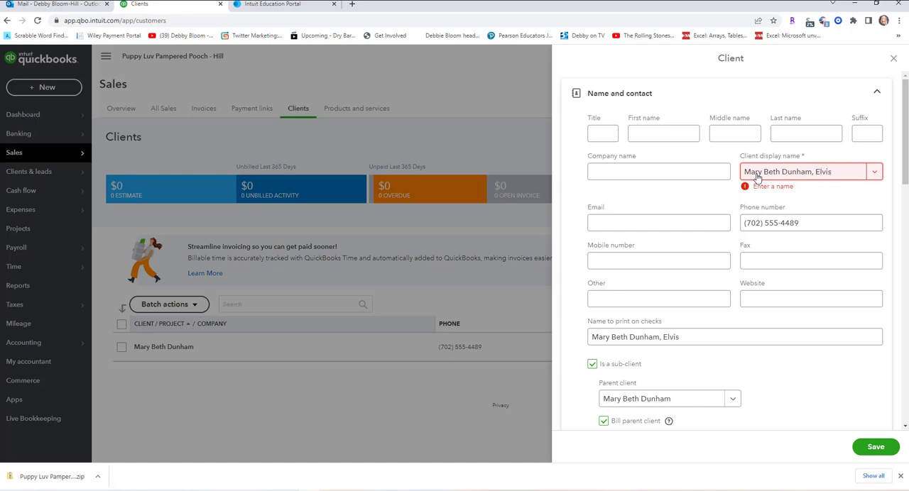
left_click(675, 131)
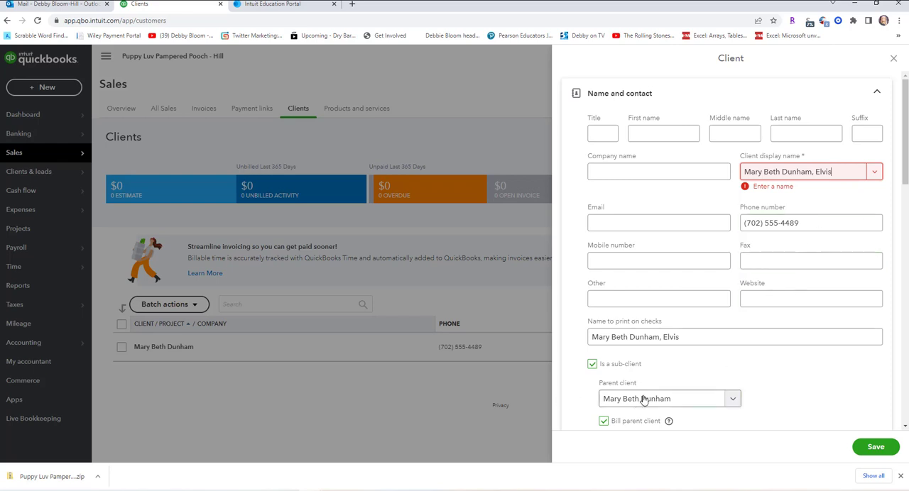
scroll(643, 400, "down", 3)
scroll(720, 373, "up", 3)
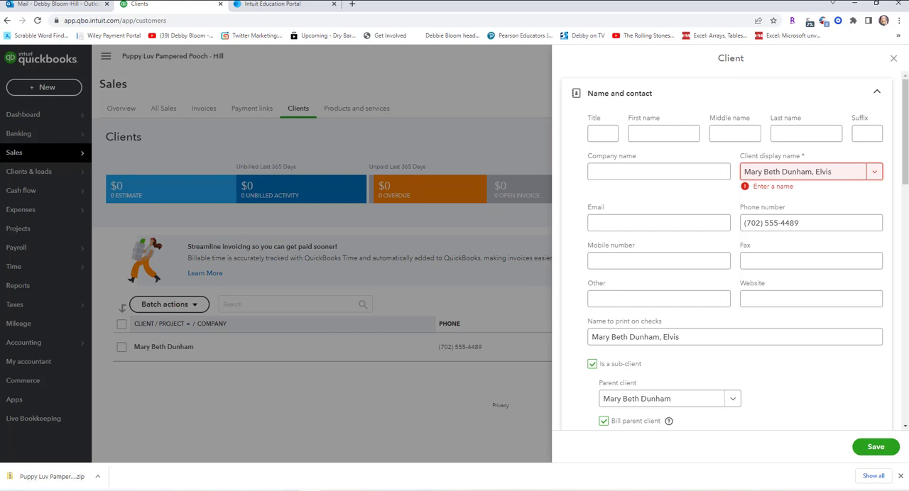
left_click(878, 451)
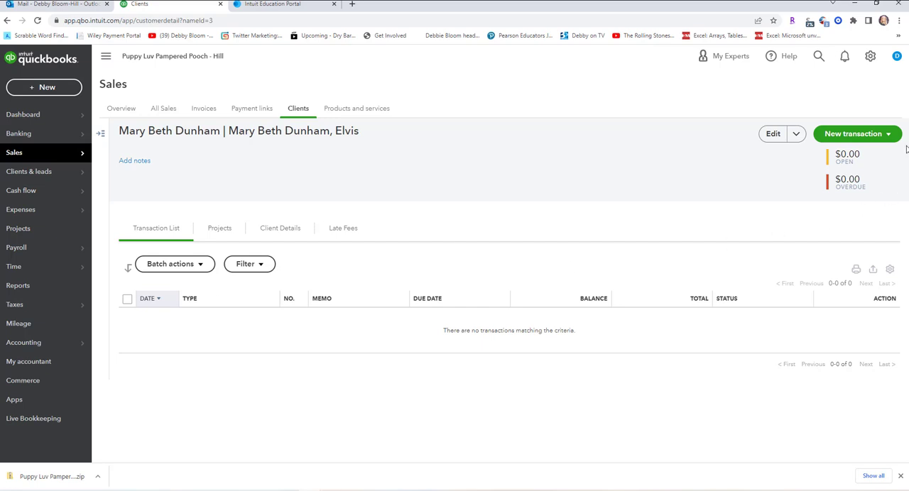
Start a client import from the client list and choose CH03 Import Clients.xlsx from the Chapter 03 folder as the upload file.
left_click(297, 111)
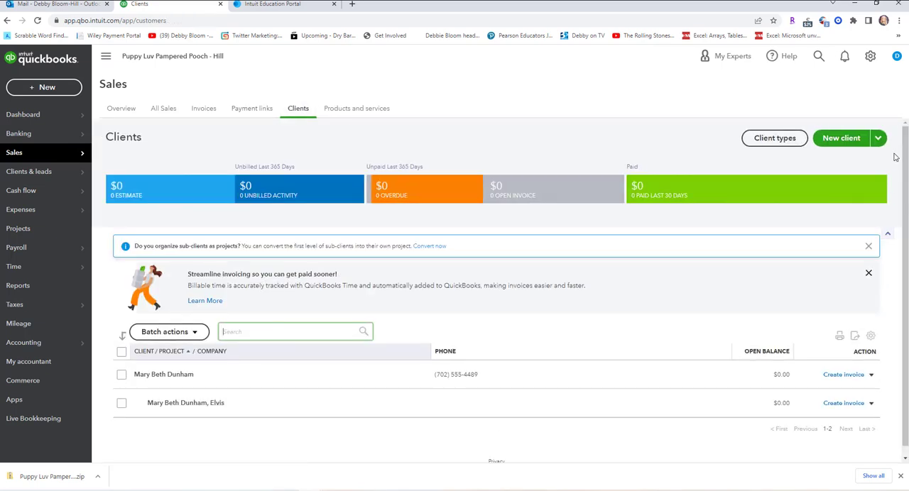
left_click(879, 138)
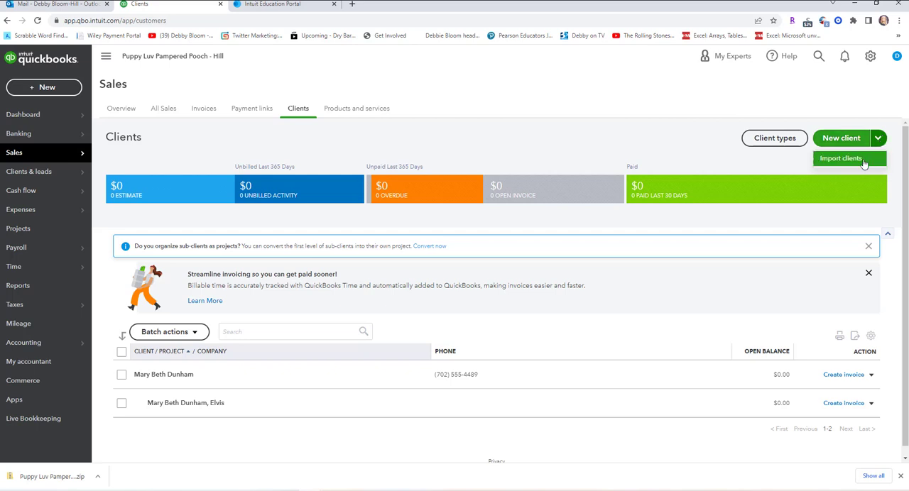
left_click(841, 159)
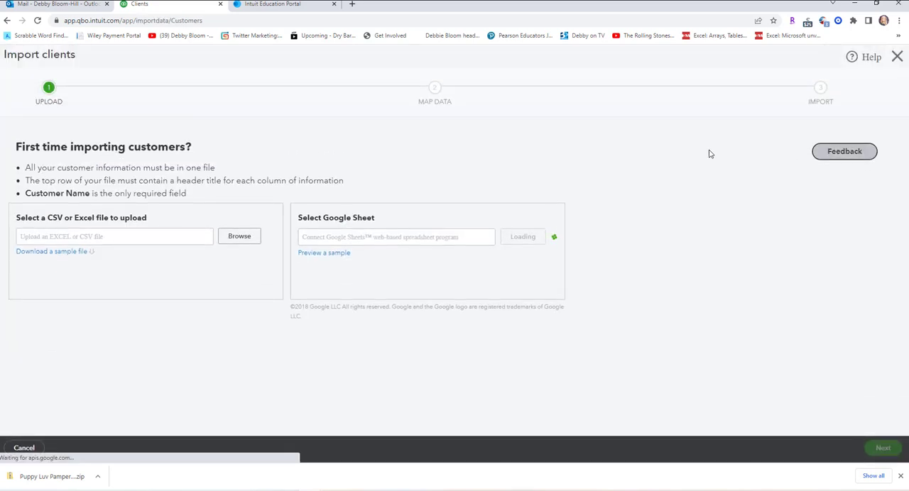
left_click(238, 235)
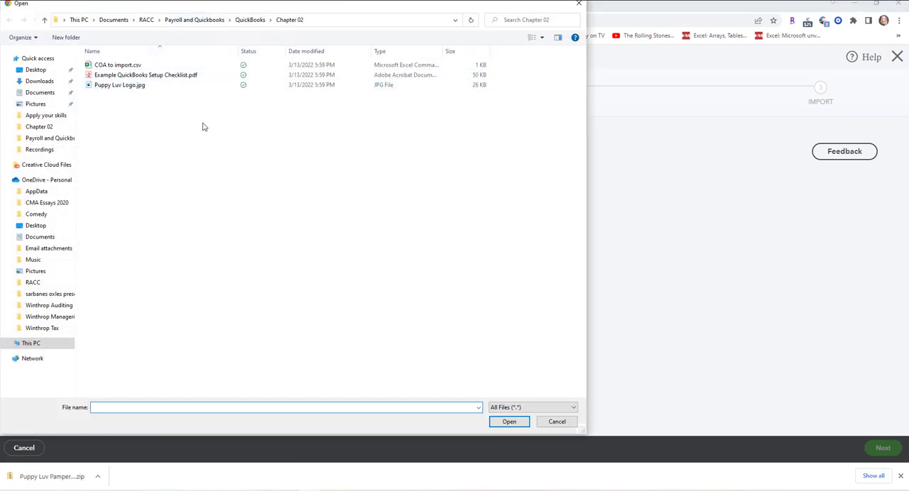
left_click(250, 19)
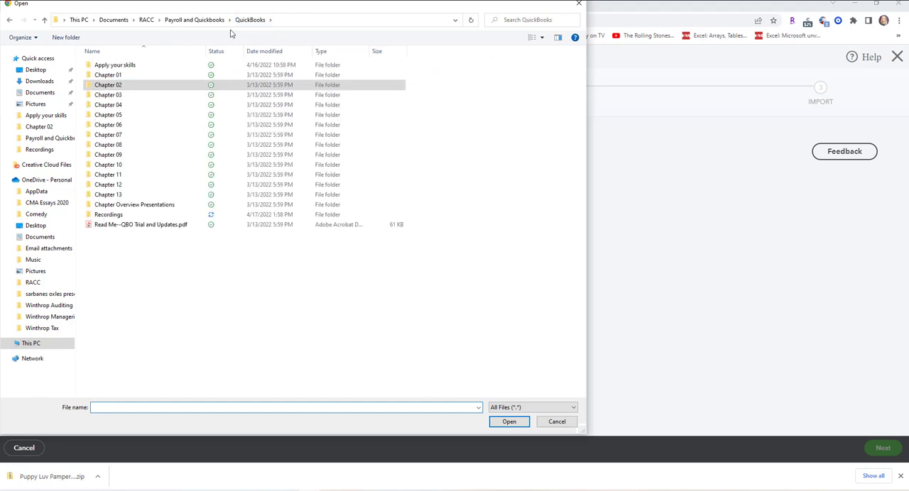
double_click(115, 94)
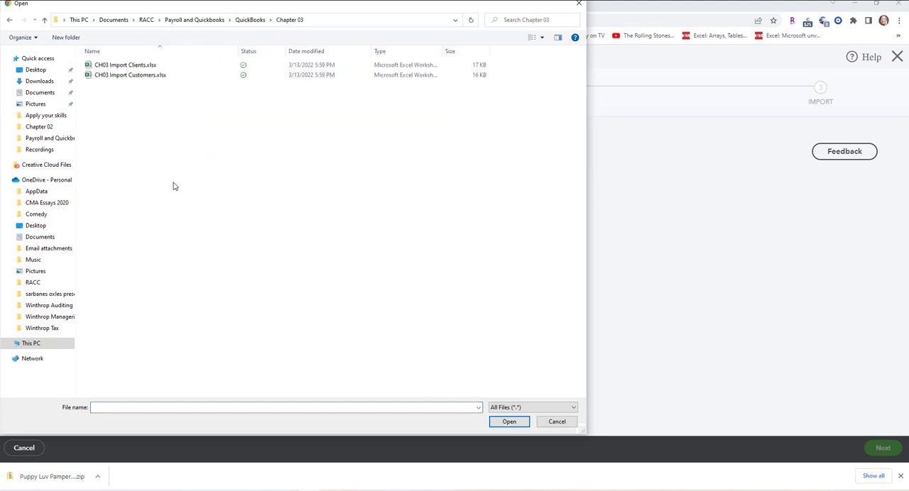
left_click(150, 66)
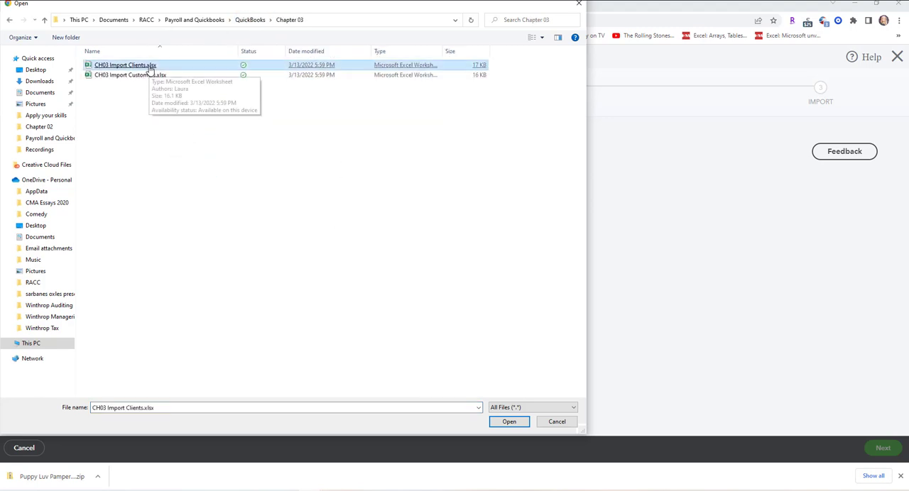
double_click(150, 66)
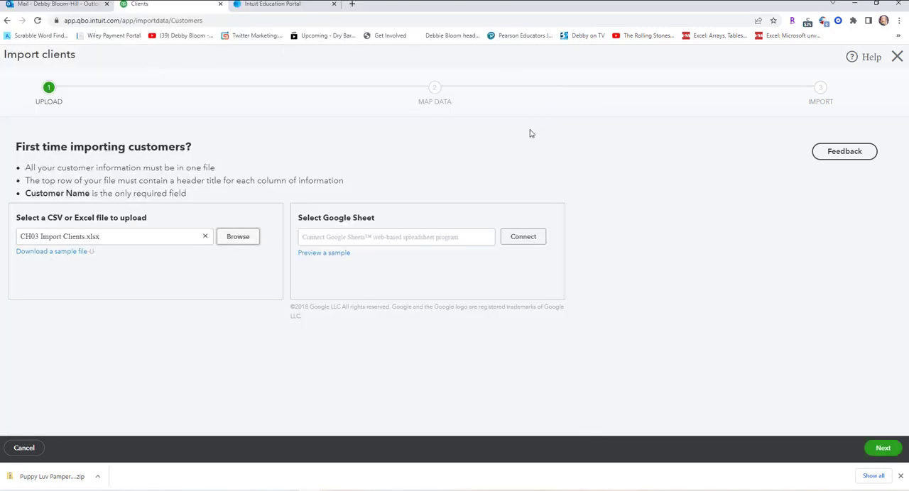
Upload the file, accept the proposed field mapping and import all the listed clients.
left_click(885, 451)
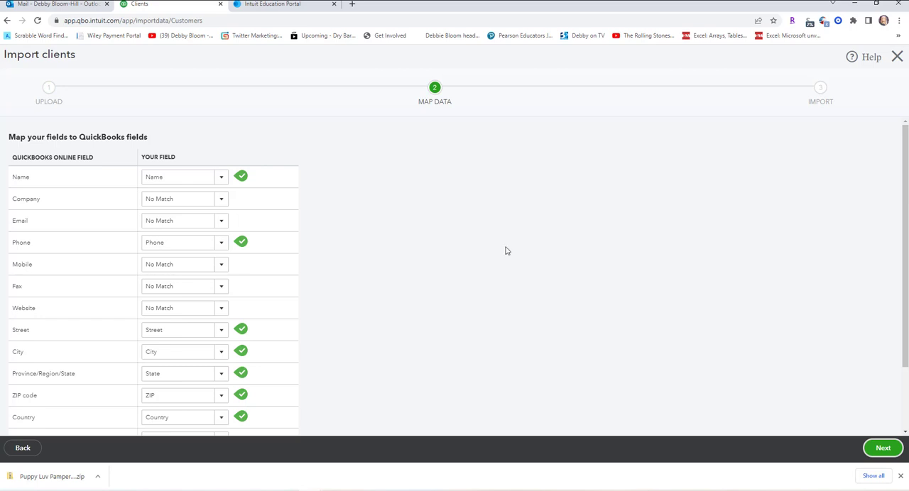
left_click(885, 454)
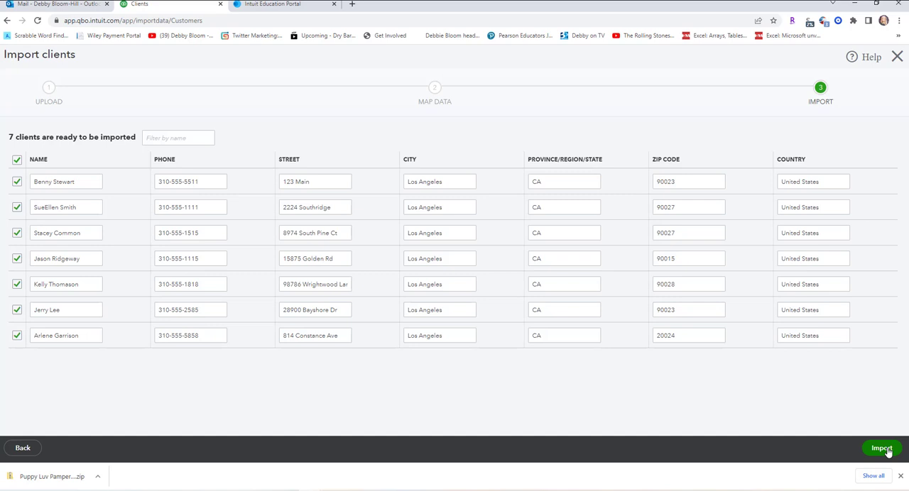
left_click(884, 449)
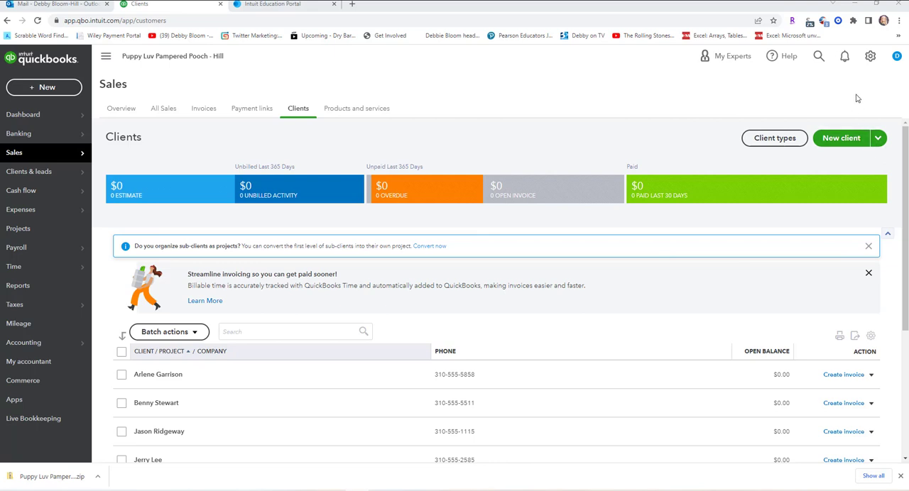
Open the company's account settings at the Sales section.
left_click(870, 56)
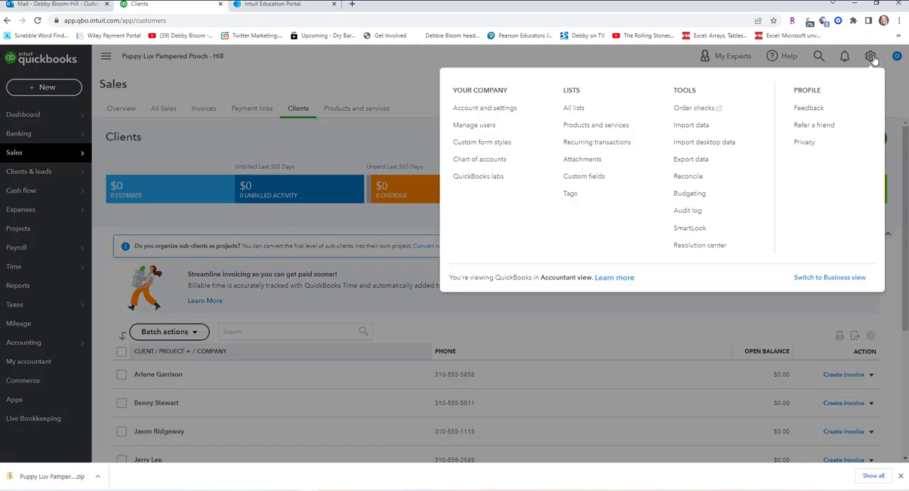
left_click(486, 110)
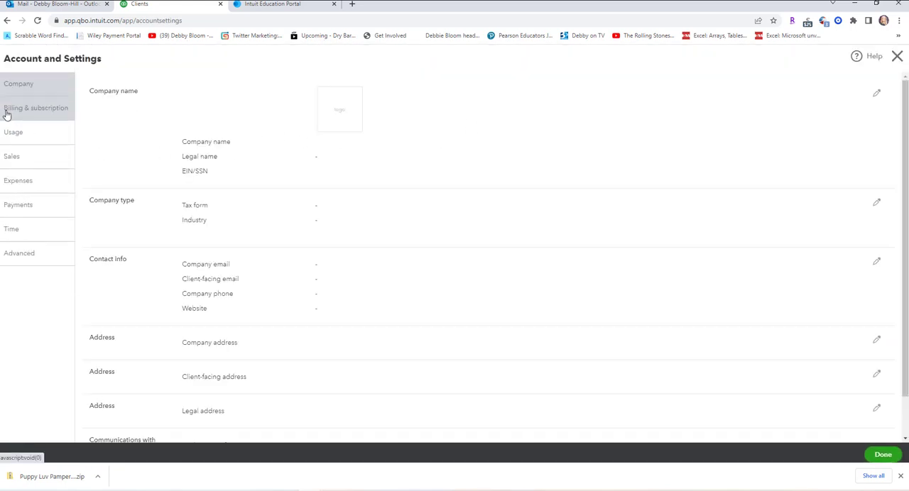
left_click(7, 113)
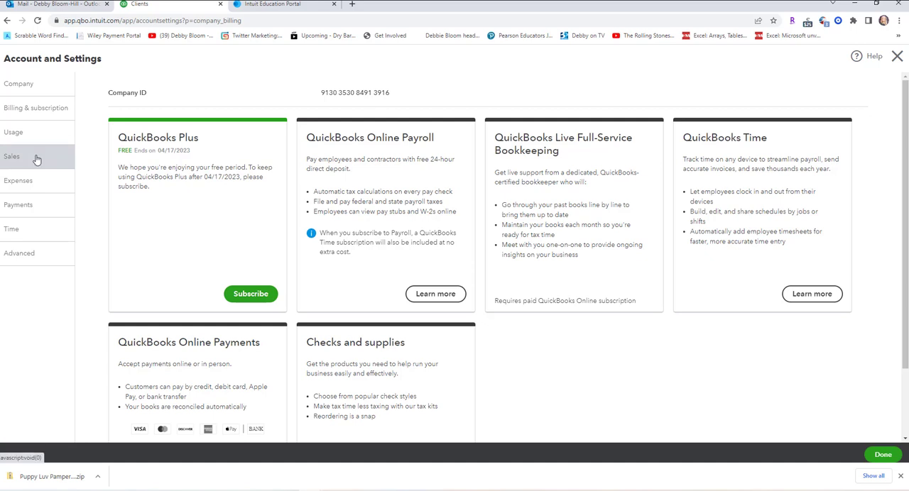
left_click(37, 160)
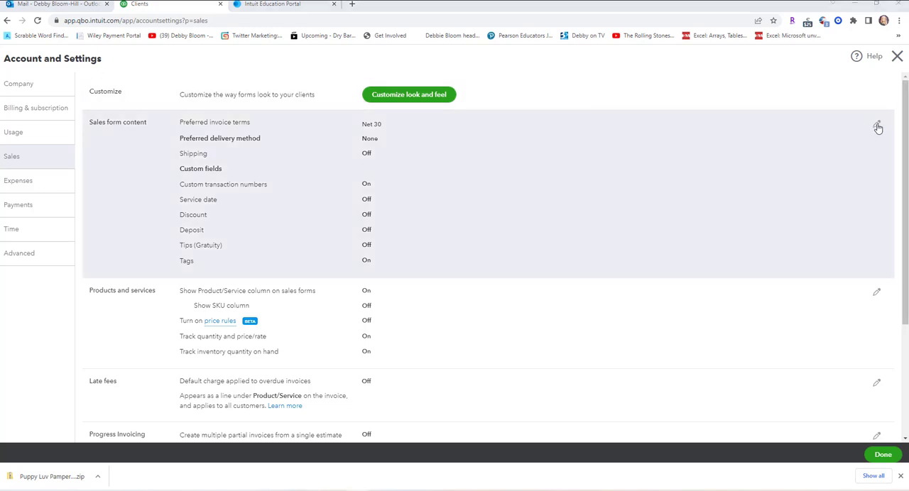
Set the preferred invoice terms to Net 15, turn on the service date for sales forms, and save the settings.
left_click(878, 126)
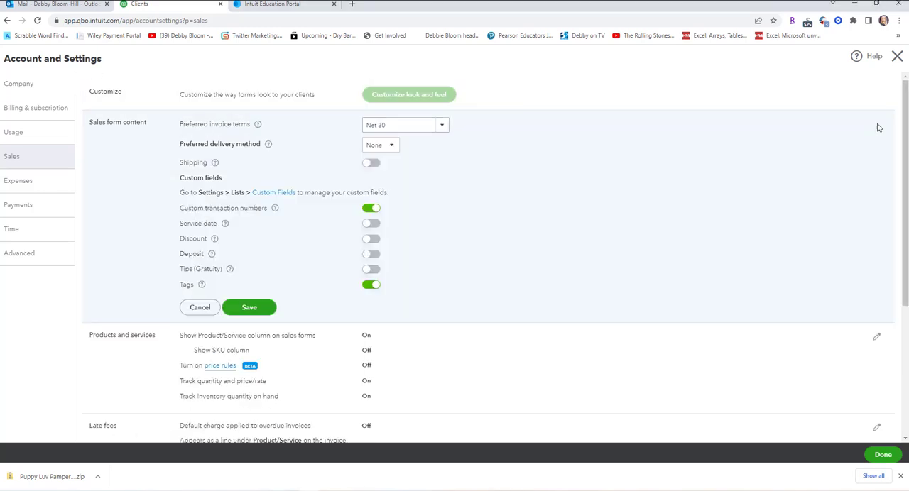
left_click(440, 128)
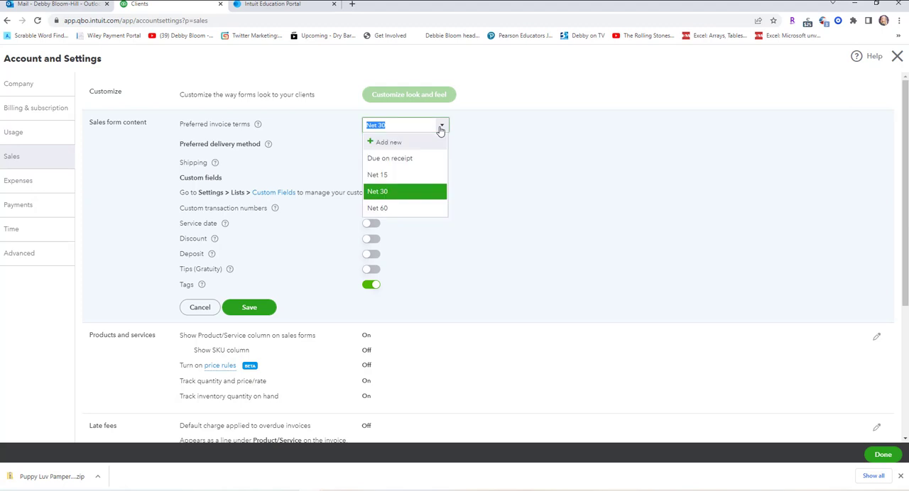
left_click(405, 175)
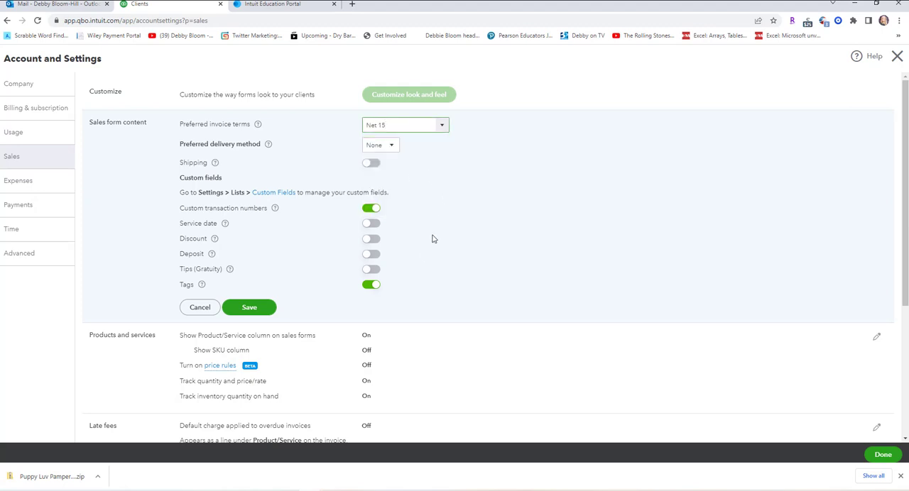
left_click(368, 226)
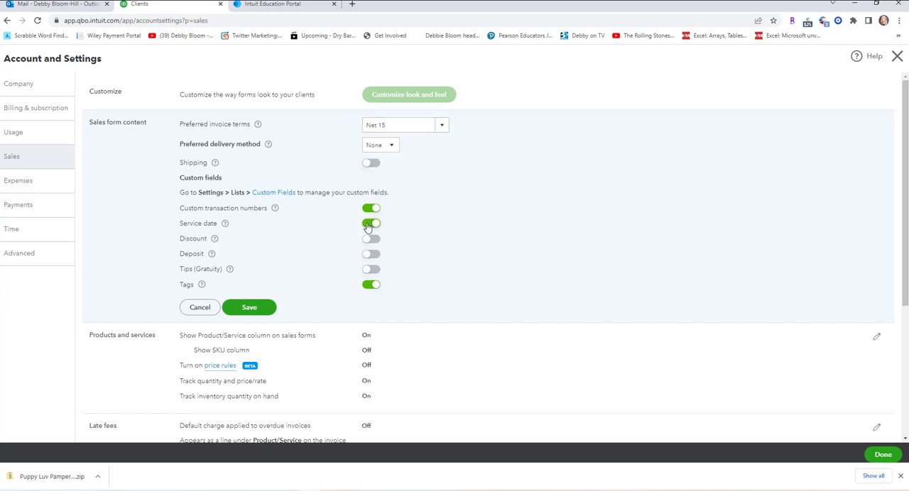
left_click(245, 308)
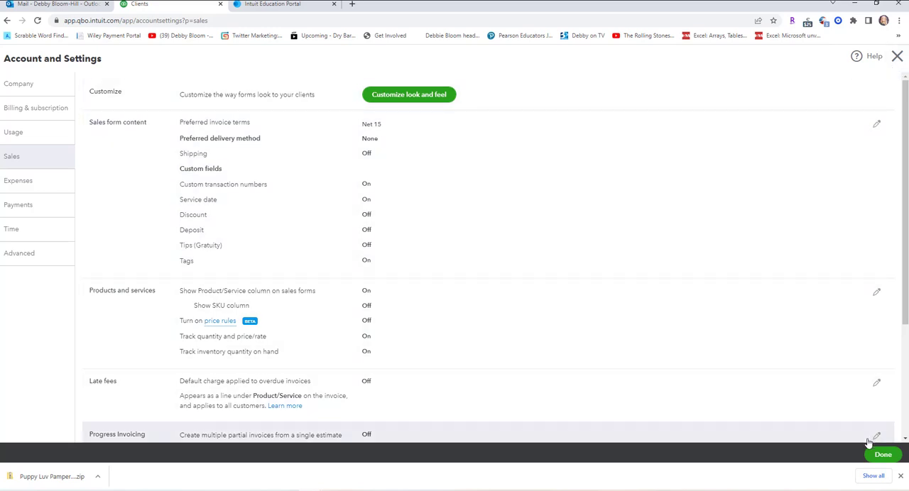
left_click(879, 456)
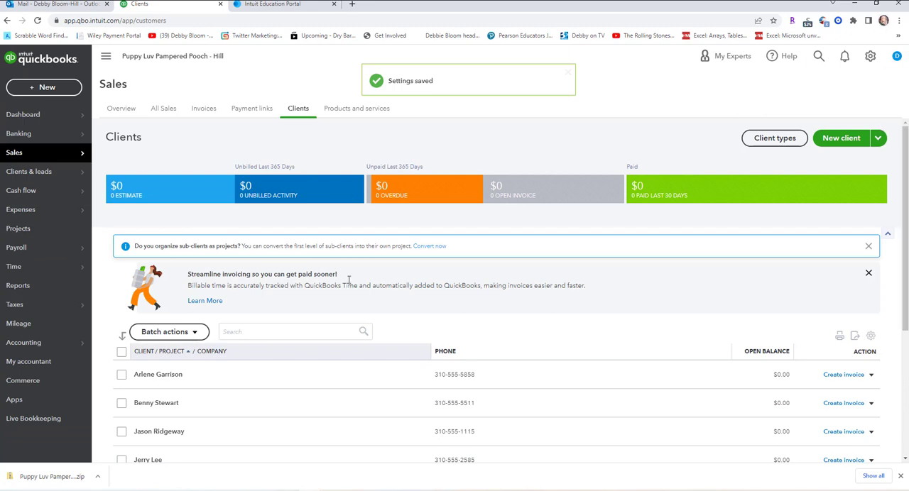
Create a new sales receipt style in the custom form styles and name it Pink Sales Receipt.
left_click(873, 57)
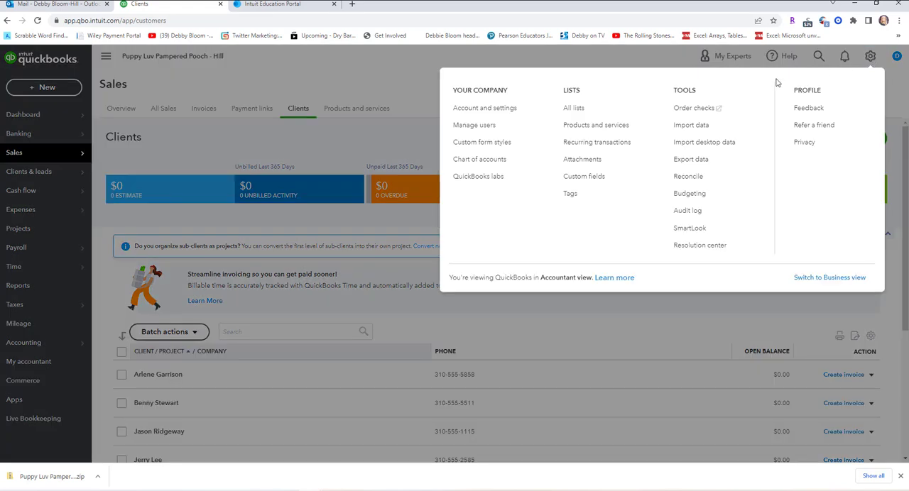
left_click(502, 142)
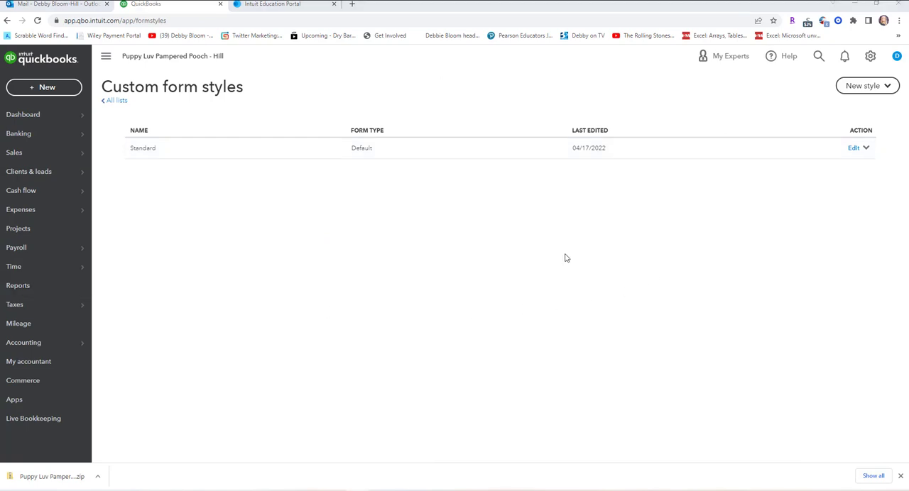
left_click(888, 86)
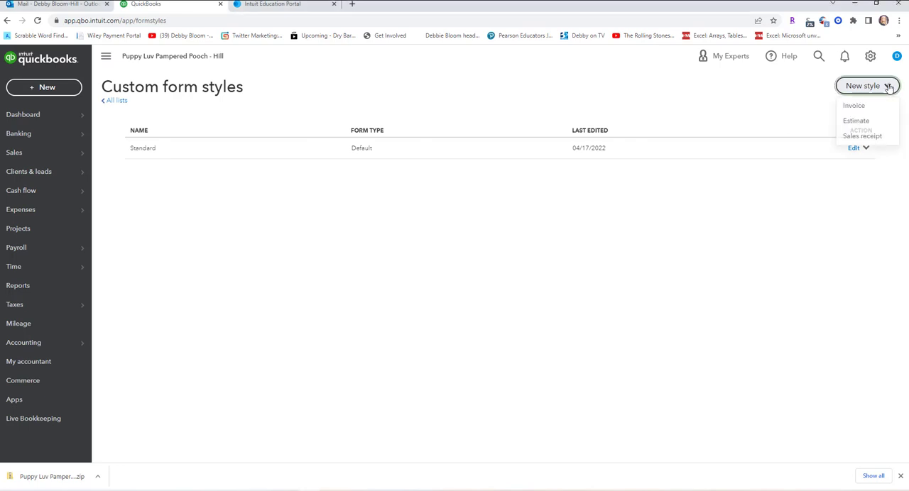
left_click(866, 137)
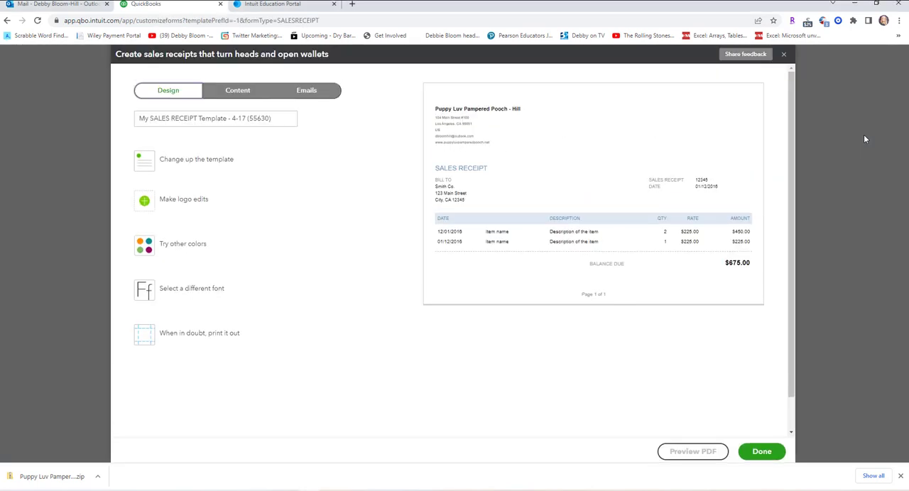
double_click(209, 119)
triple_click(209, 119)
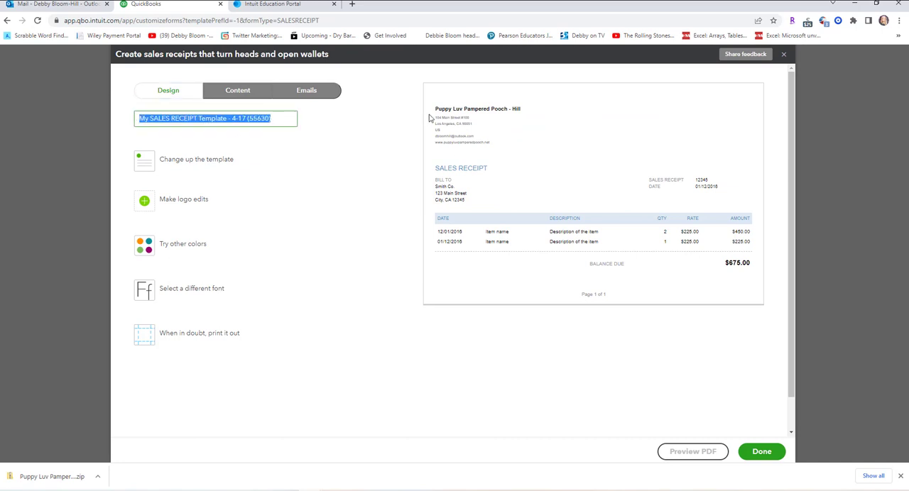
type("Pin")
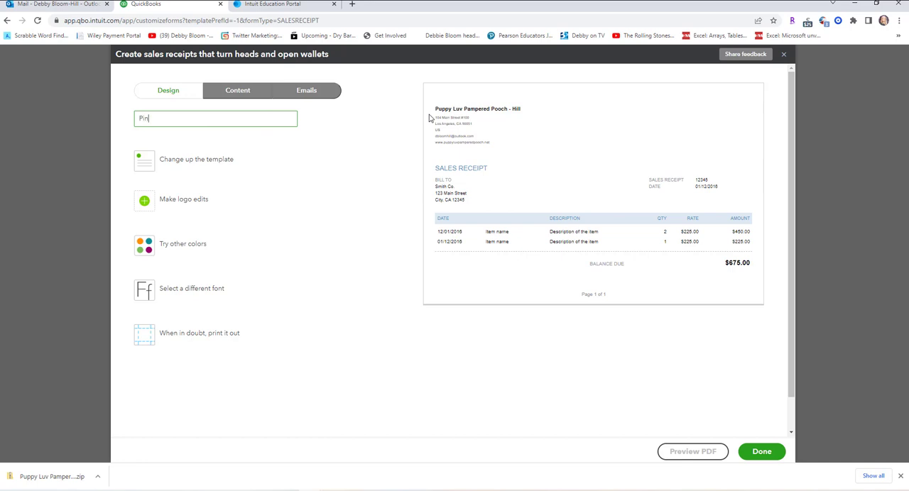
type("k Sales Receipt")
Change the sales receipt's template to Modern and accept the template change.
left_click(219, 164)
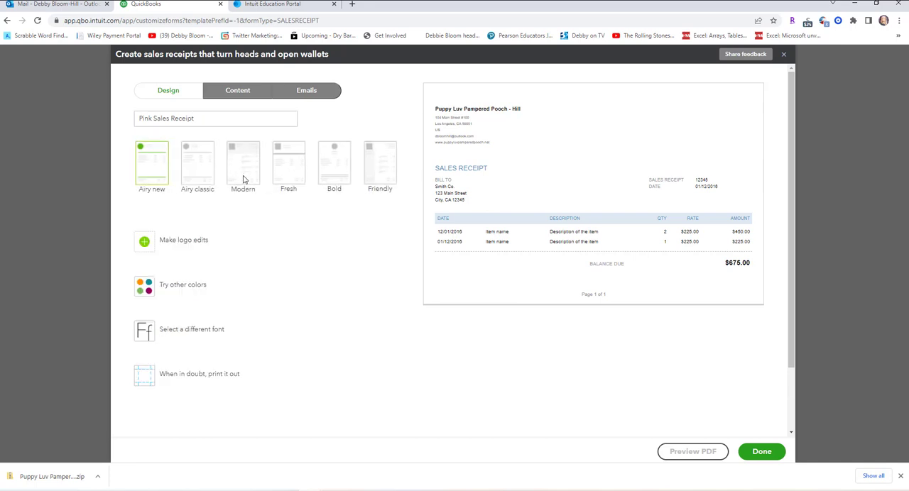
left_click(240, 180)
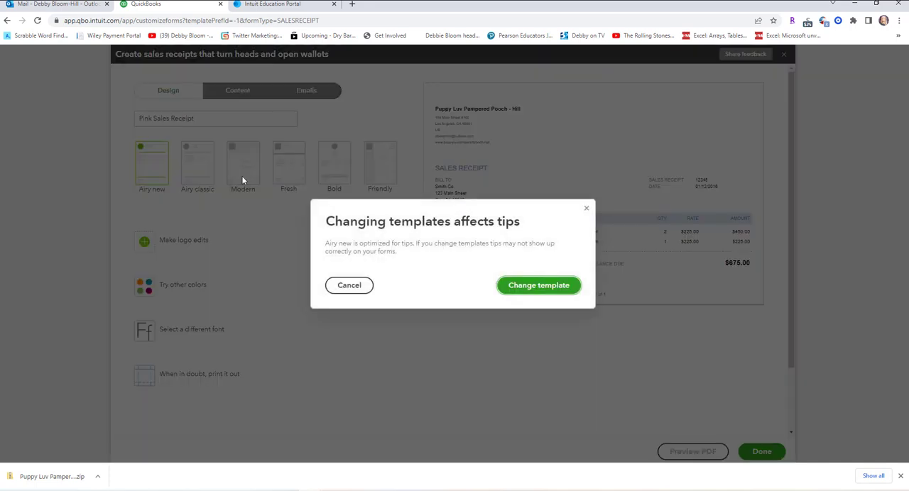
left_click(544, 293)
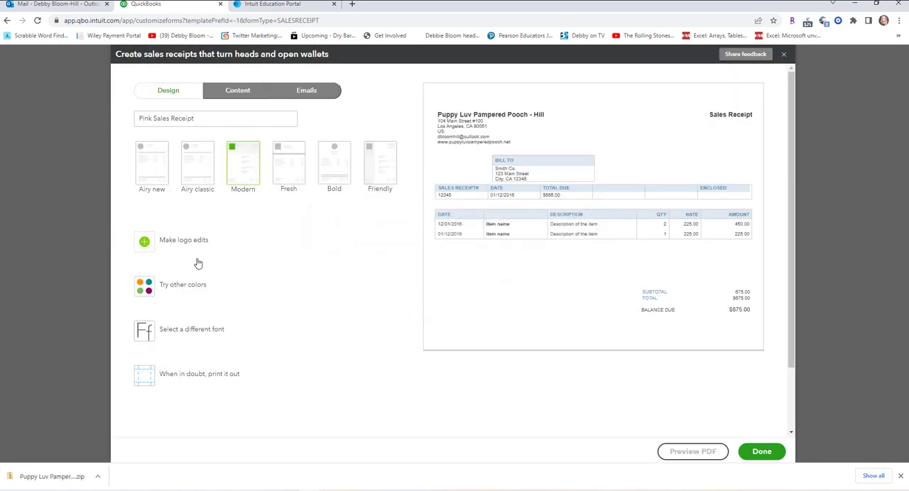
Add Puppy Luv Logo.jpg from the Chapter 02 folder as the sales receipt's logo and save it.
left_click(146, 242)
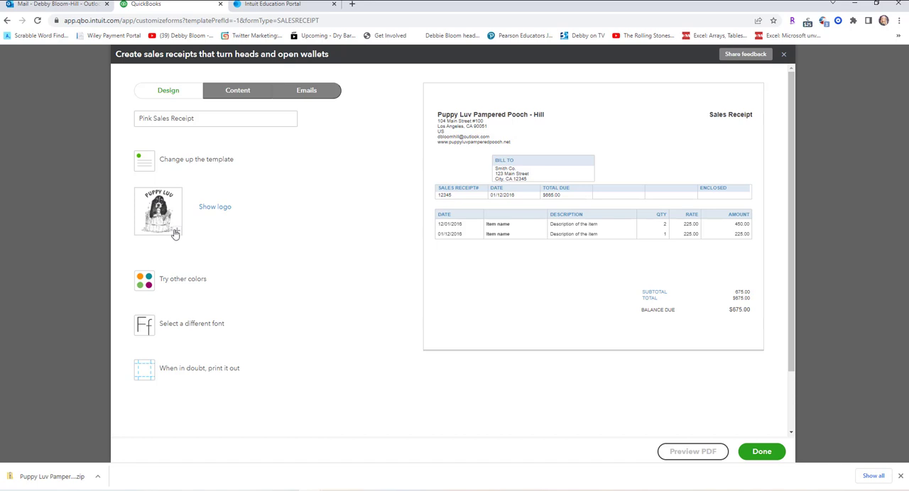
left_click(175, 231)
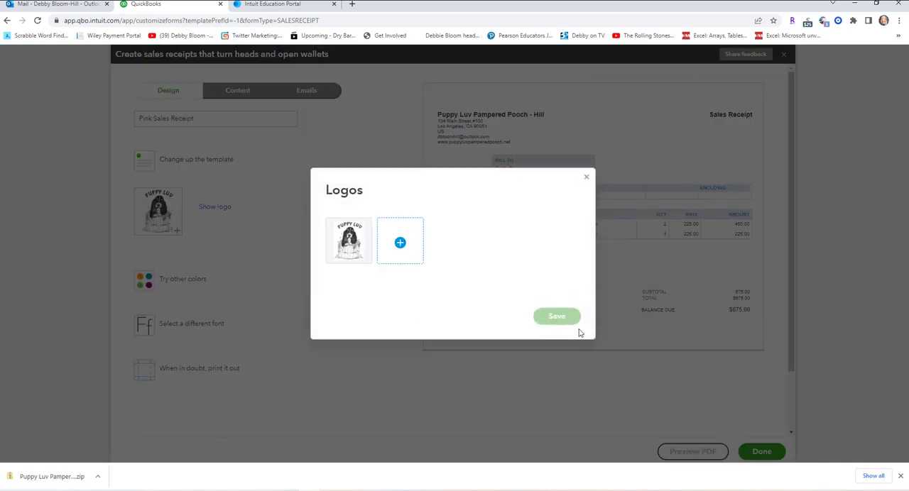
left_click(399, 244)
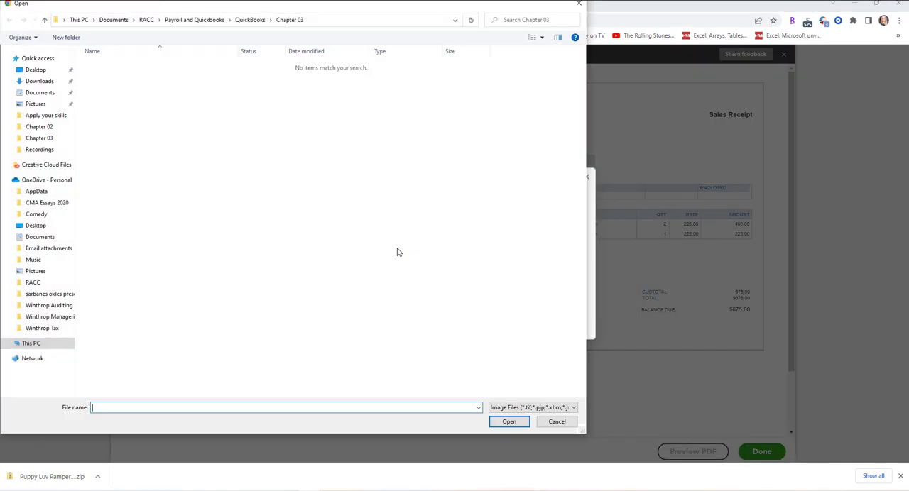
left_click(250, 20)
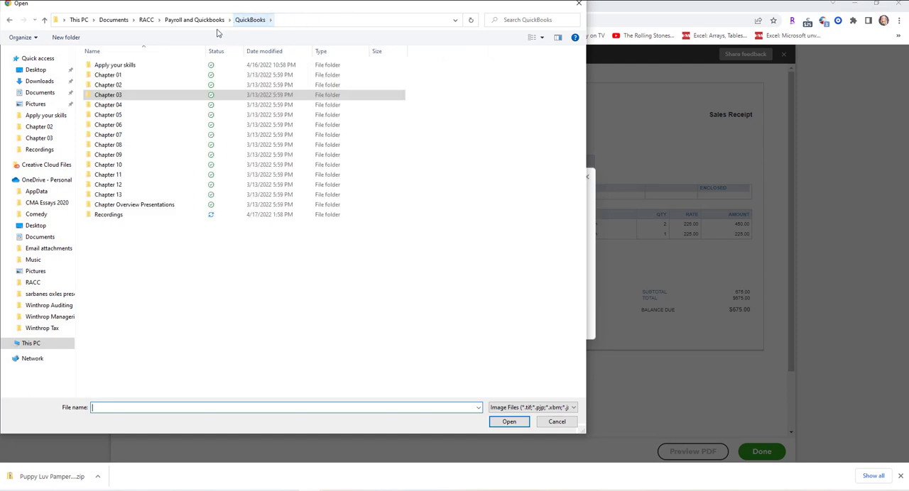
double_click(100, 77)
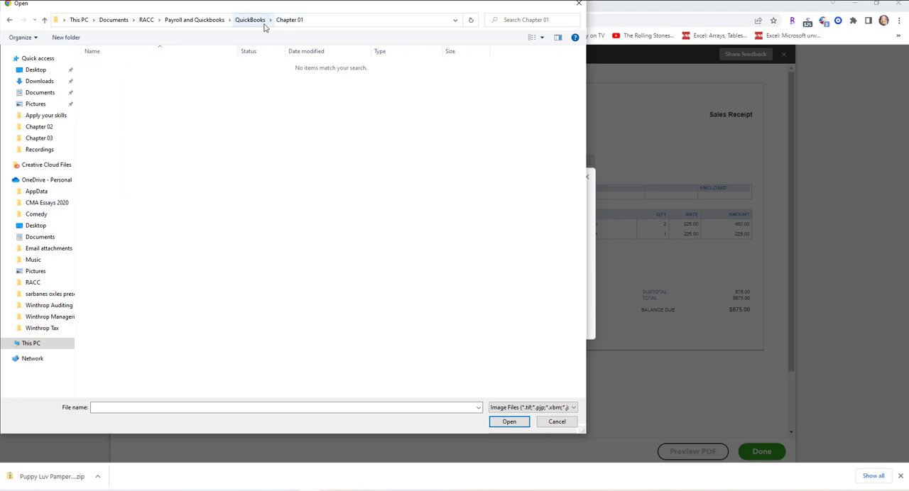
left_click(263, 24)
double_click(115, 86)
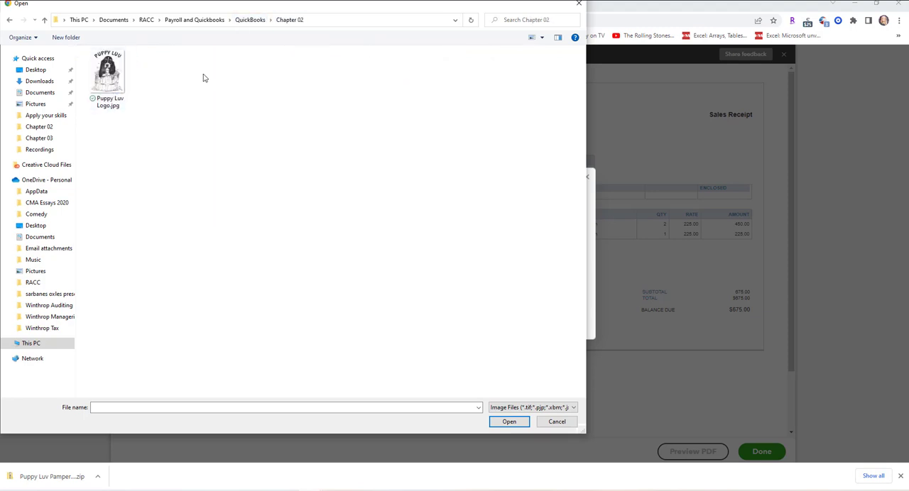
double_click(109, 106)
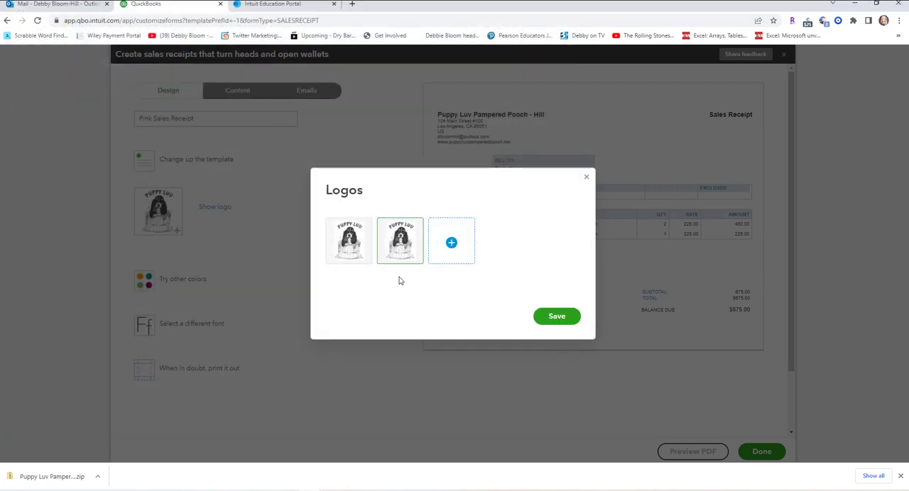
left_click(560, 318)
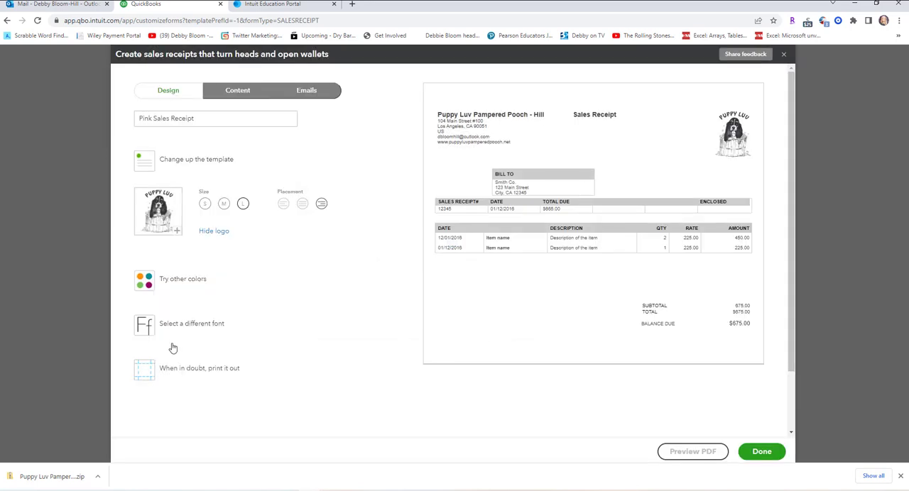
Set the sales receipt's color to pink (#f4749b) and its font to Courier.
left_click(186, 285)
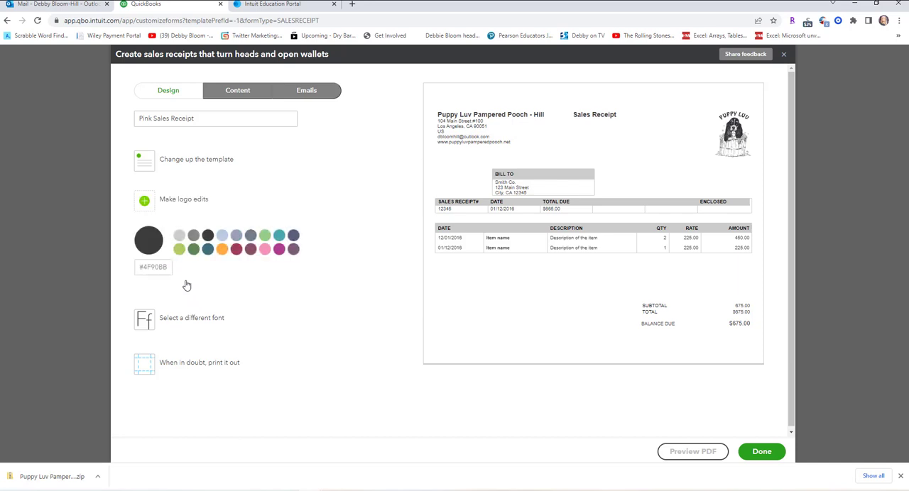
left_click(269, 250)
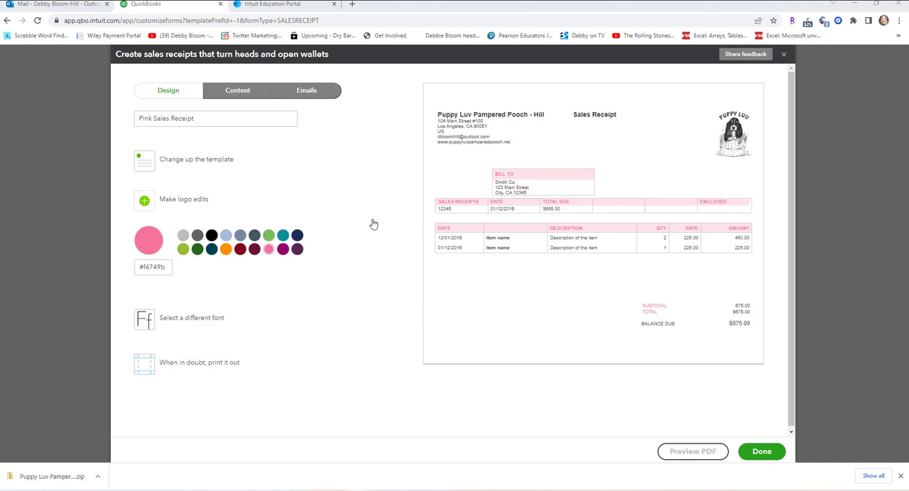
left_click(216, 320)
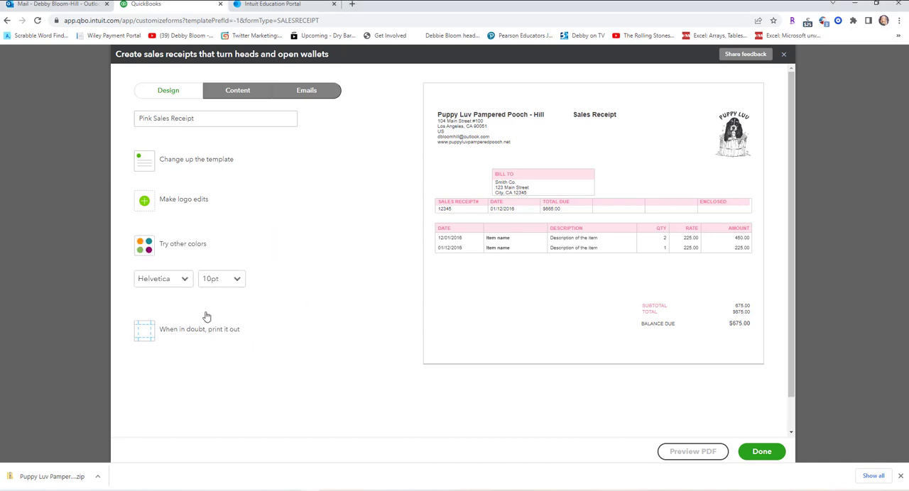
left_click(184, 282)
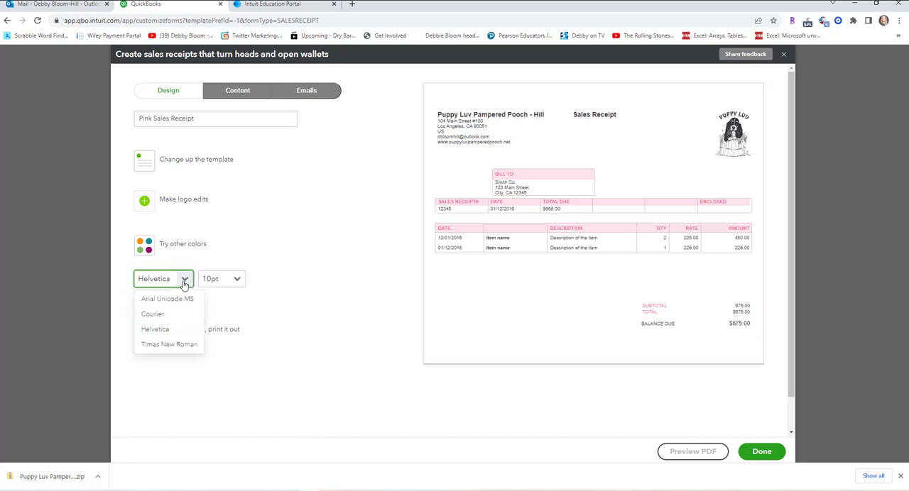
left_click(163, 317)
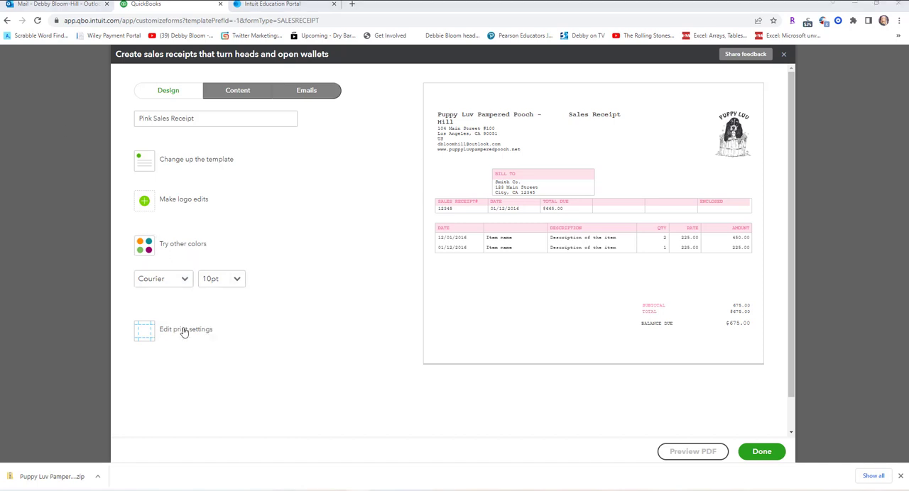
Set the left and right page margins of the sales receipt to 0.5" in the print settings.
left_click(183, 330)
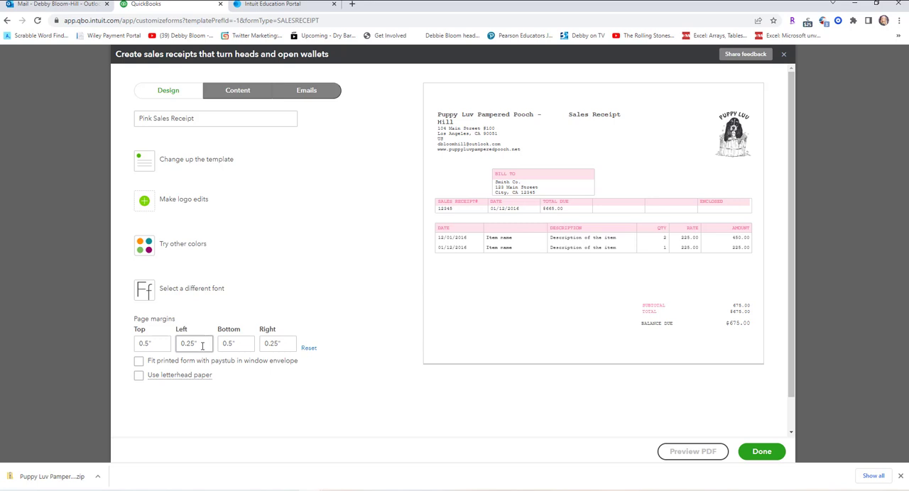
left_click_drag(202, 346, 188, 343)
left_click(190, 343)
left_click(275, 344)
key("BackSpace")
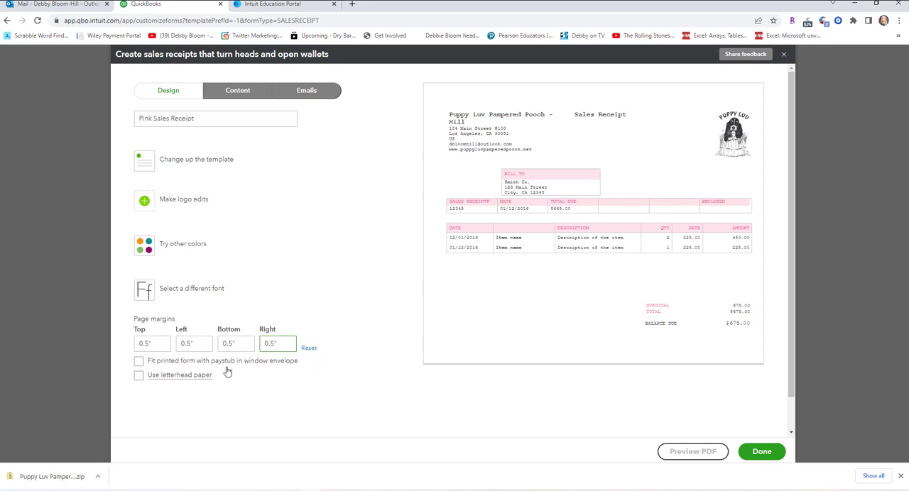
left_click(345, 295)
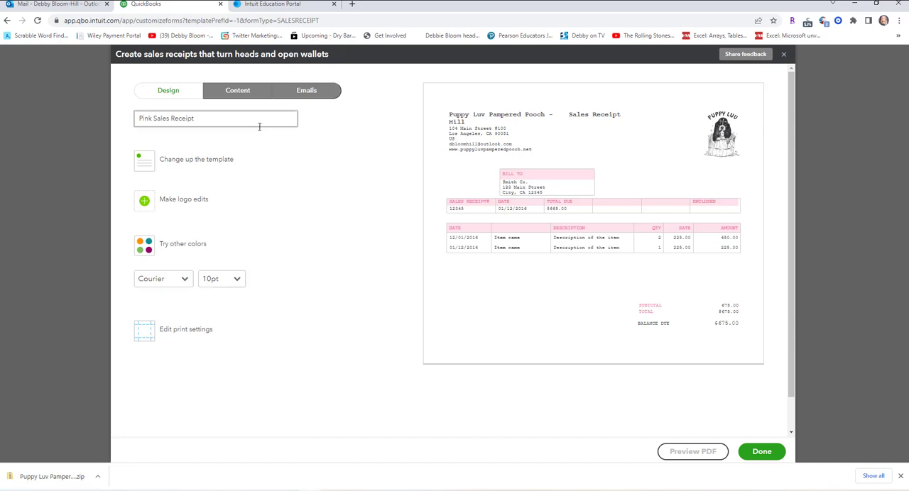
Hide the country from the business address in the header content of the sales receipt form.
left_click(237, 92)
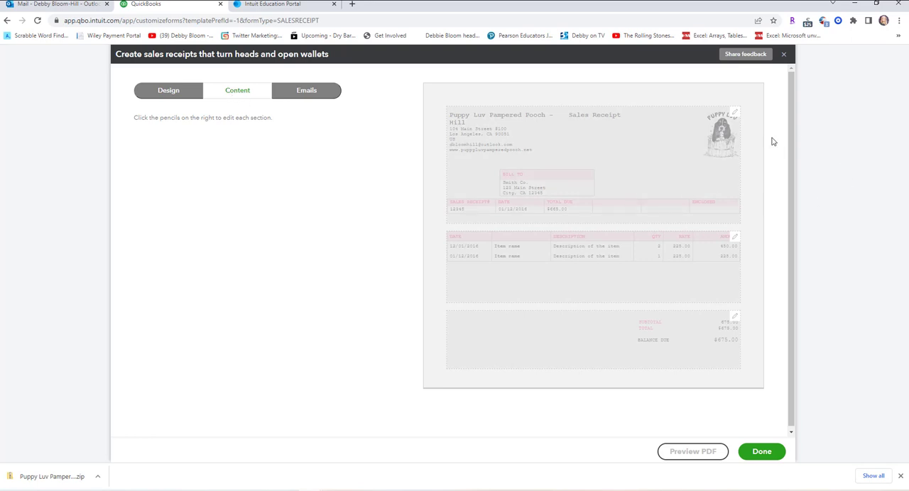
left_click(735, 114)
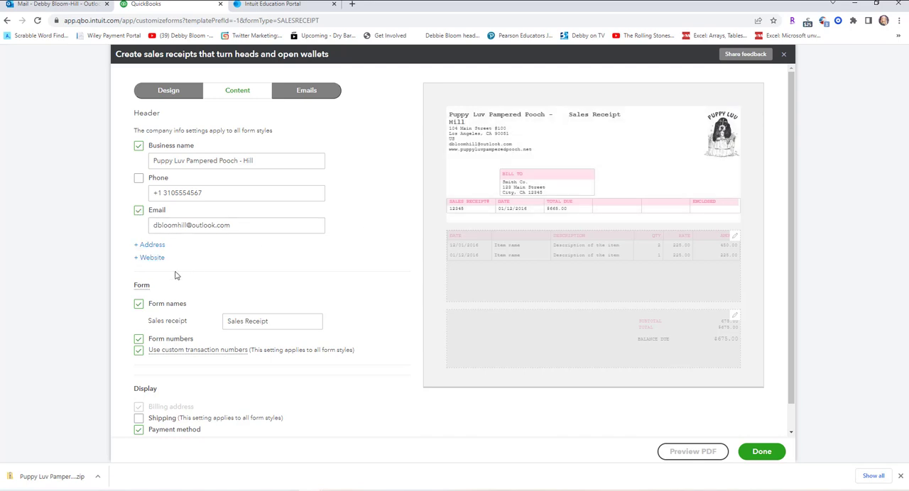
left_click(138, 245)
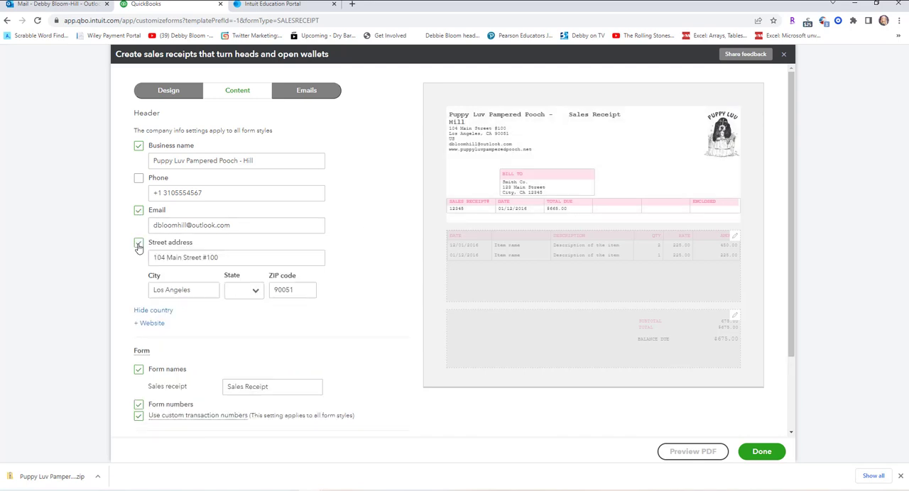
left_click(165, 313)
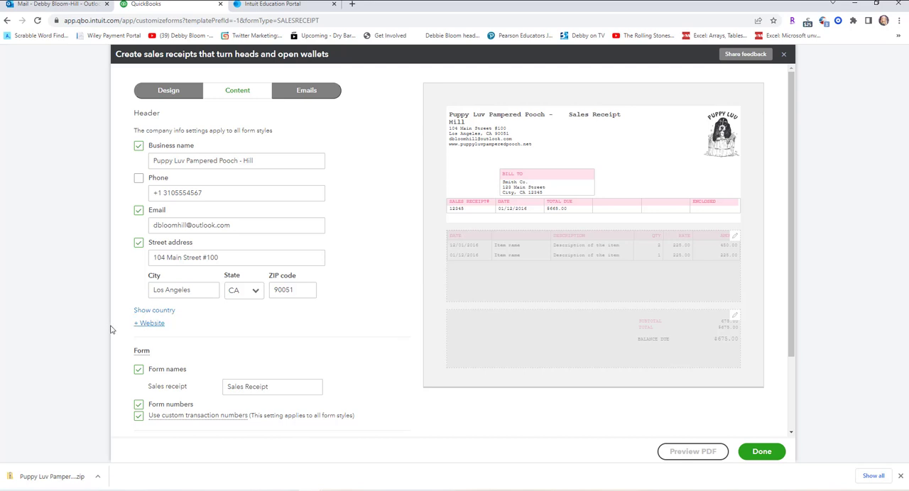
left_click(300, 293)
scroll(304, 321, "down", 3)
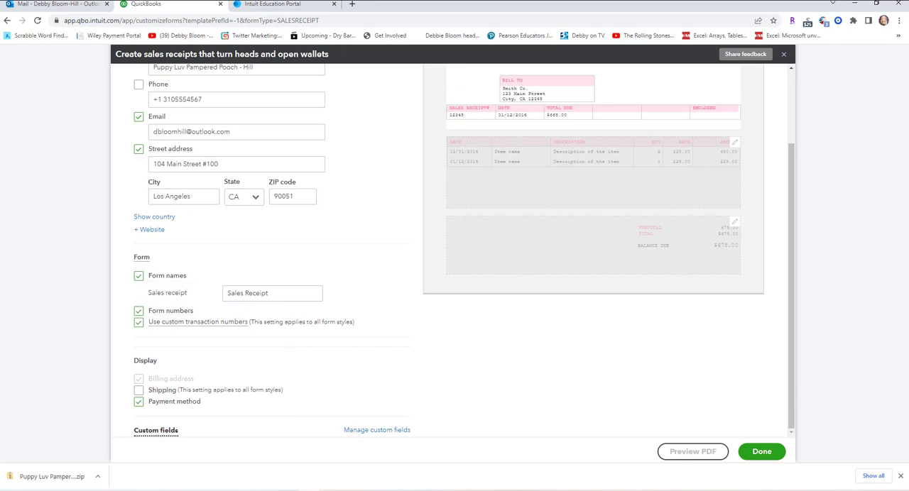
scroll(327, 189, "up", 3)
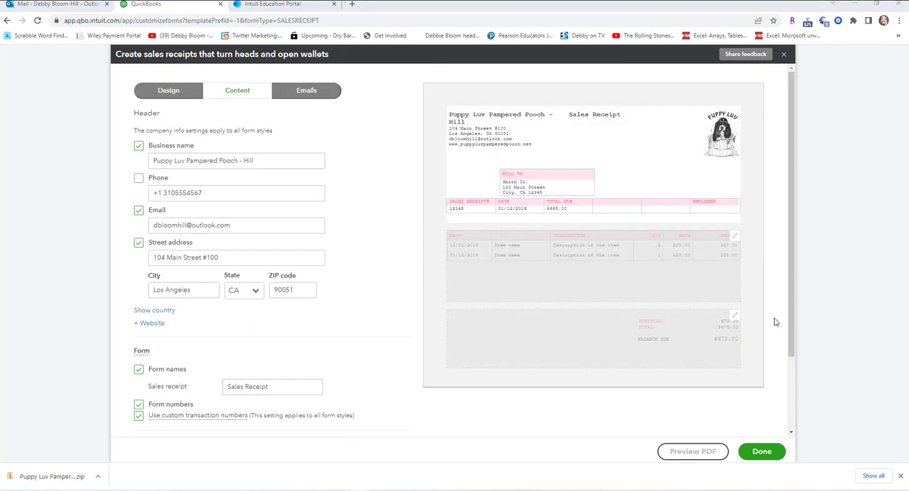
Add the footer text "Thank you for choosing Puppy Luv Pampered Pooch" to the sales receipt form.
left_click(739, 321)
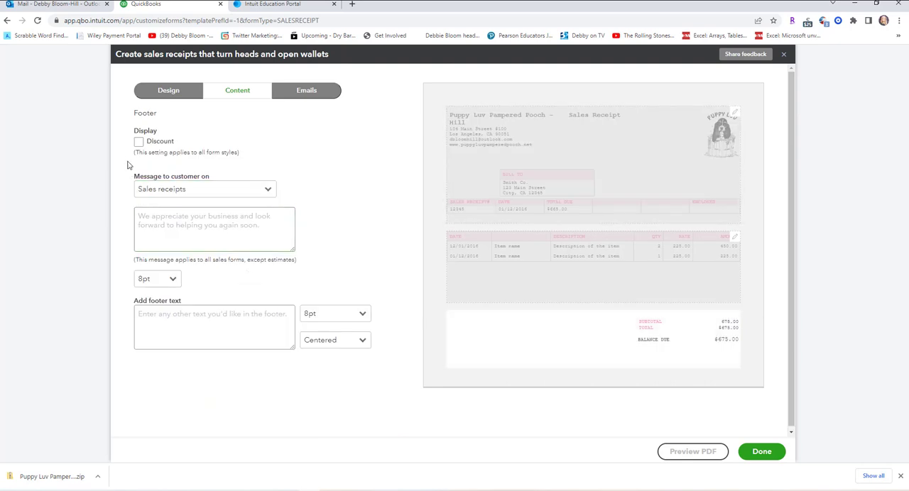
left_click(192, 318)
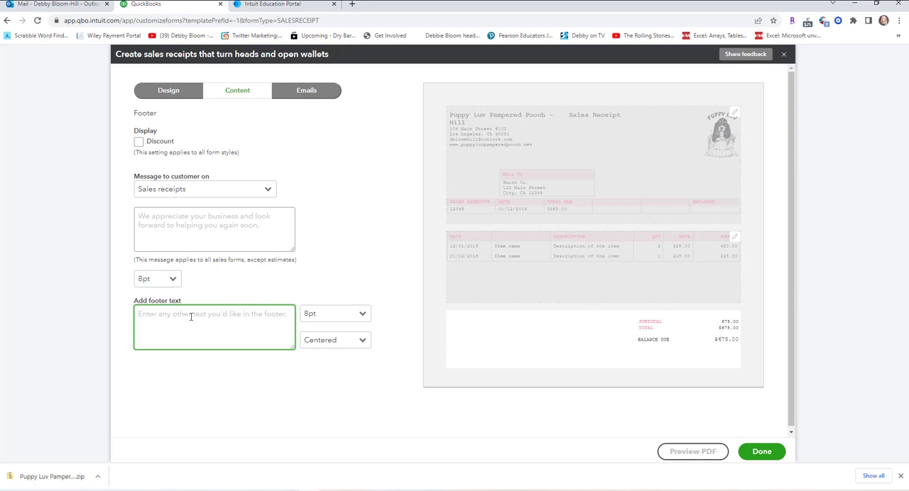
type("Thank y")
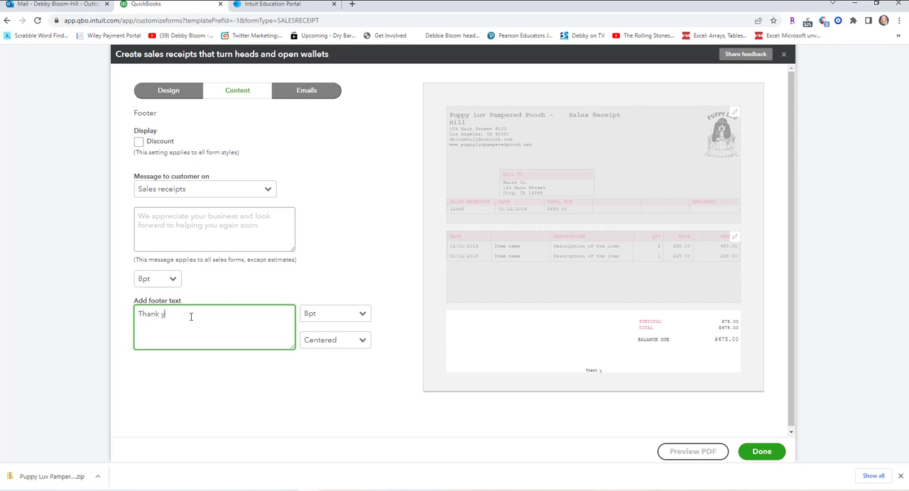
type("ou for choosing Puppy Luv P")
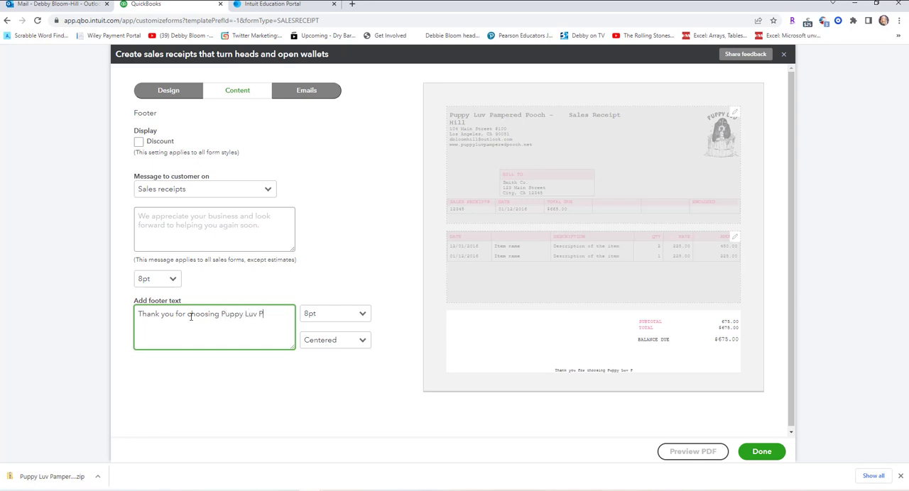
type("ampered ")
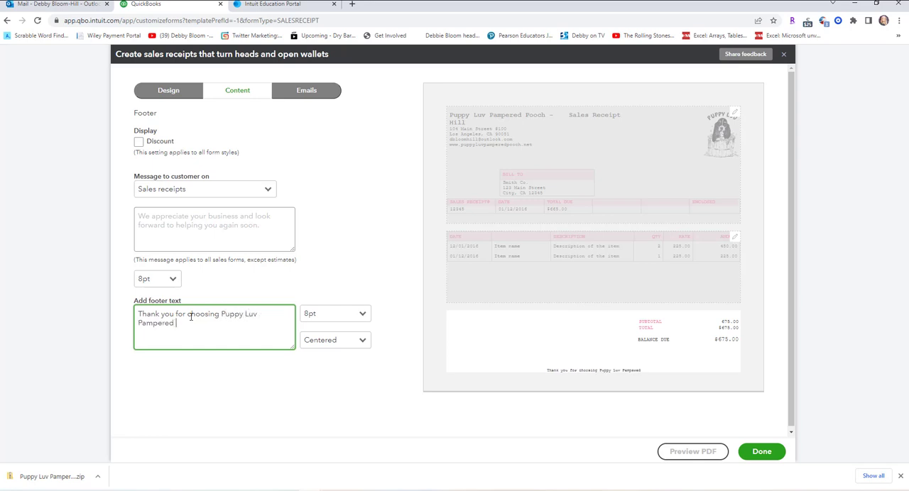
type("Pooch")
Save the Pink Sales Receipt form style and make it the default for sales receipts.
left_click(755, 458)
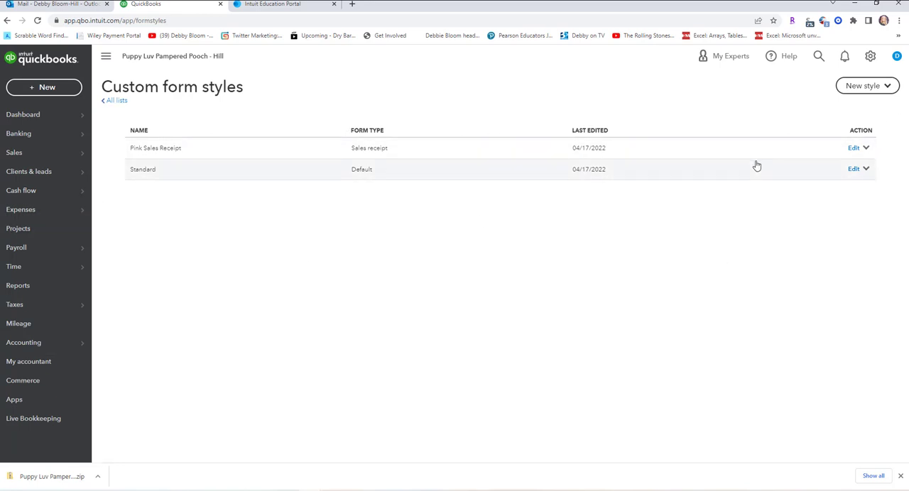
left_click(866, 150)
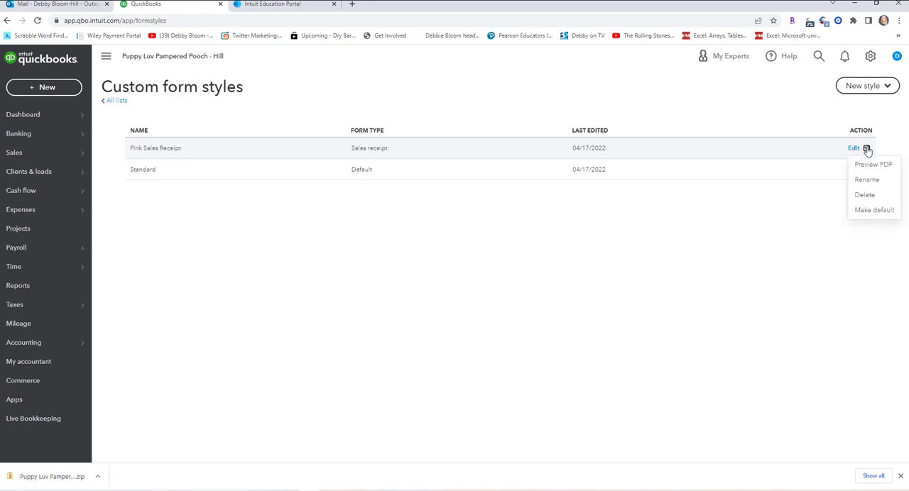
left_click(868, 212)
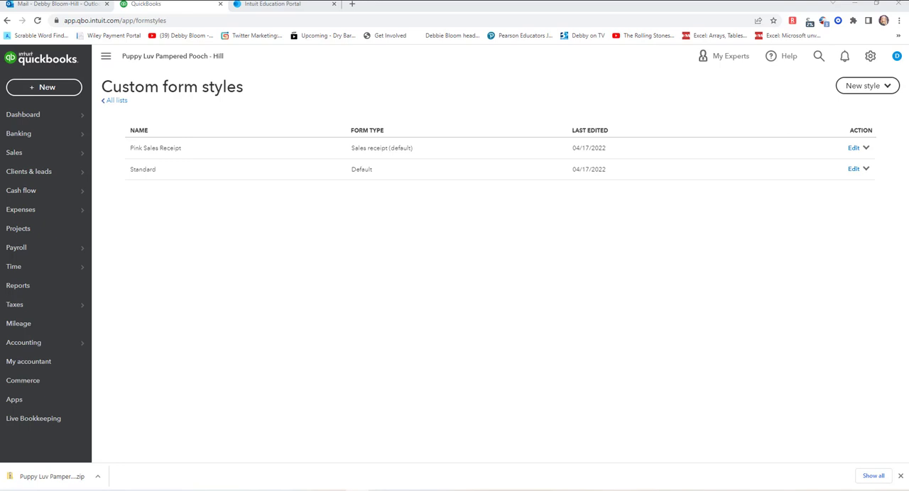
Start a new sales receipt and add a new client, entering the owner's full name and pet's name as the display name.
left_click(47, 88)
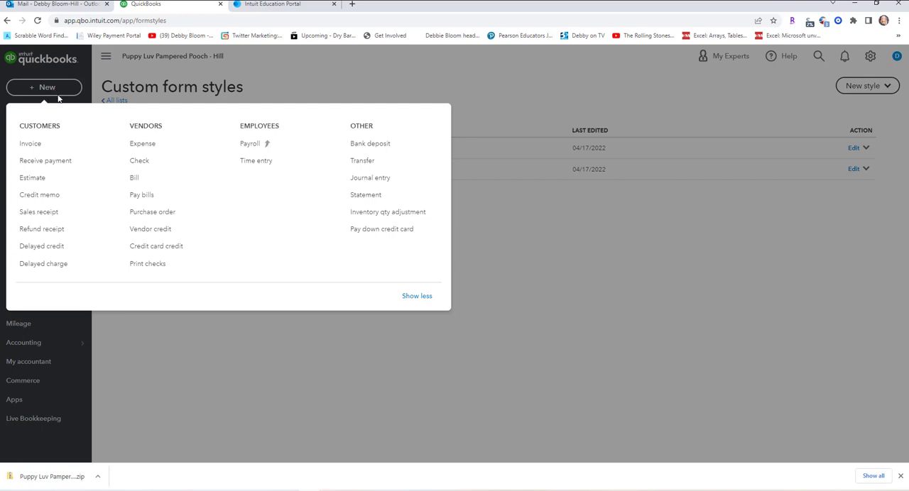
left_click(62, 213)
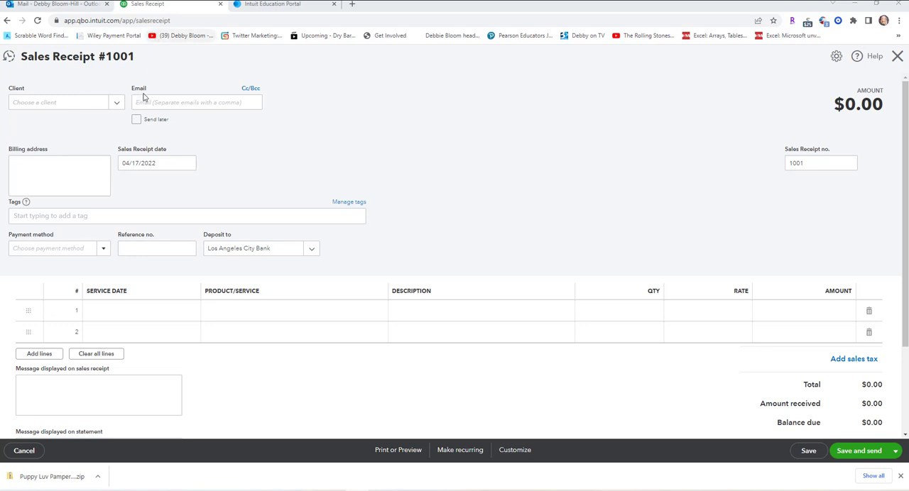
left_click(116, 104)
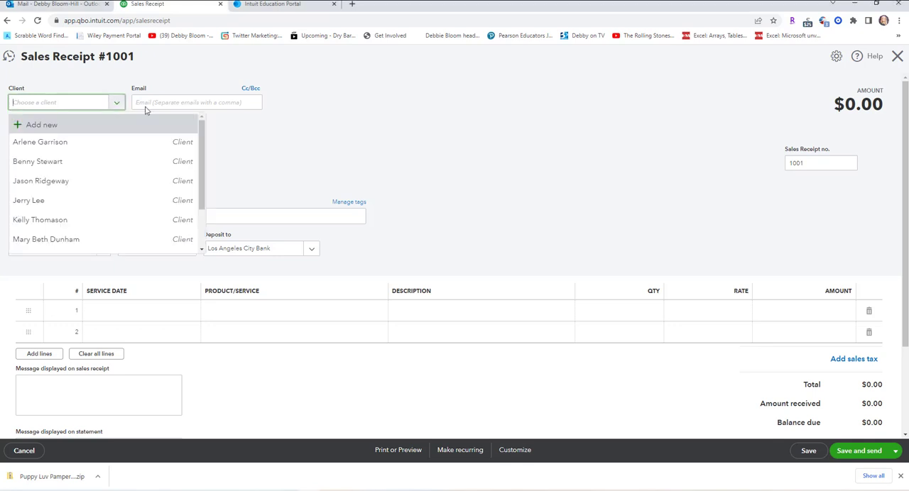
left_click(81, 132)
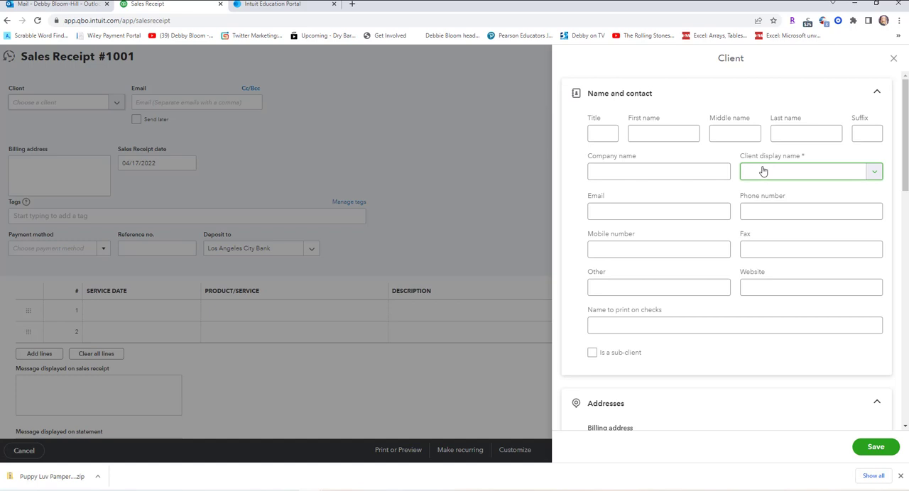
type("Jason Ridgeway")
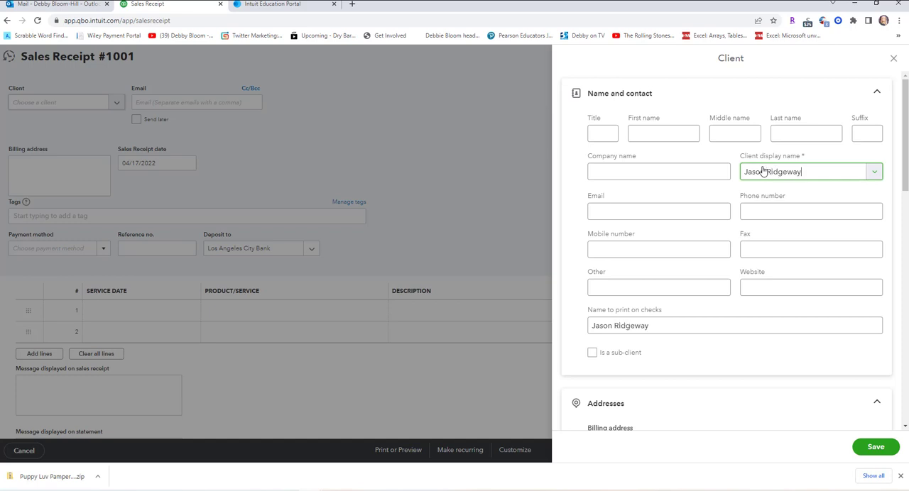
type(", Butch")
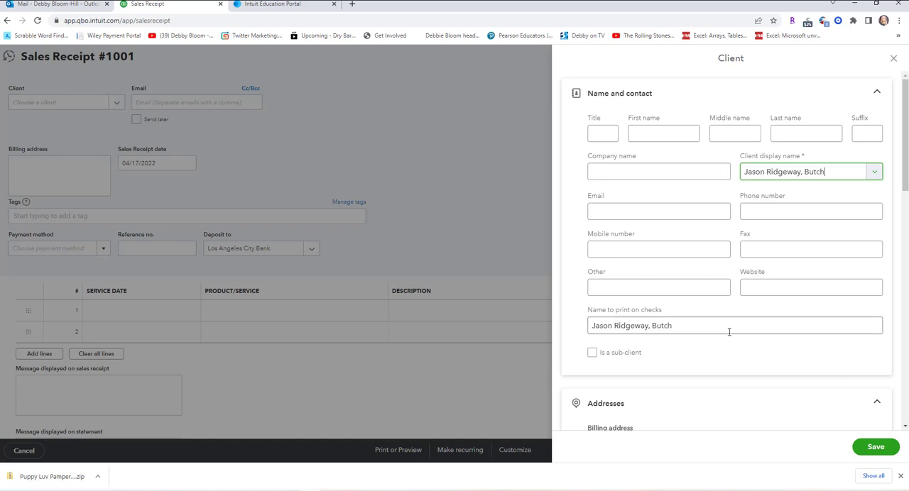
Make the new client a sub-client of the pet owner's existing client record and save it.
left_click(594, 354)
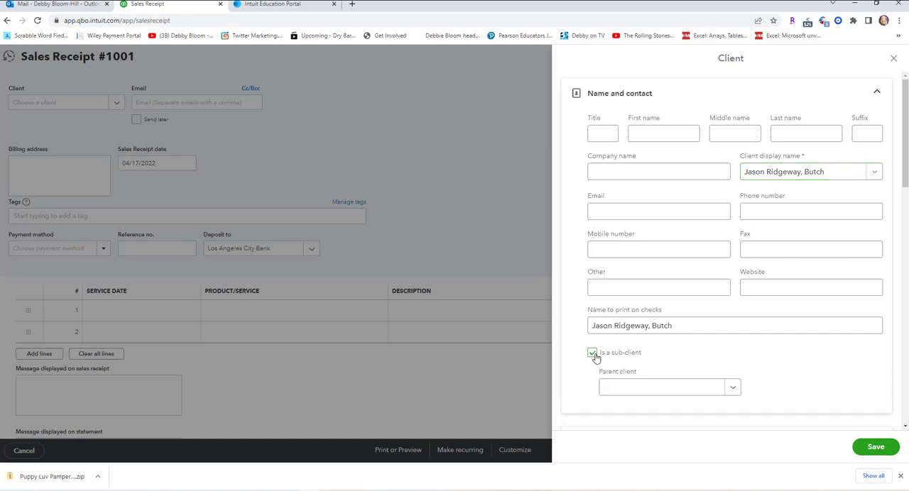
left_click(732, 387)
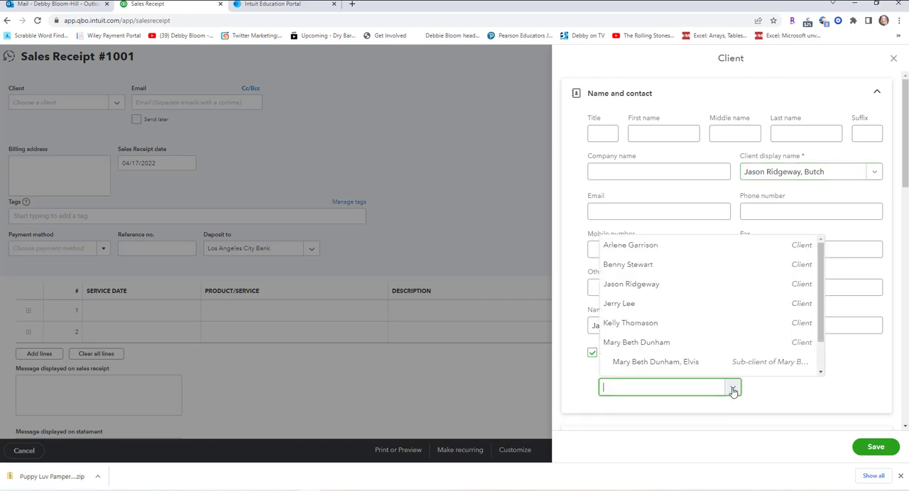
left_click(694, 290)
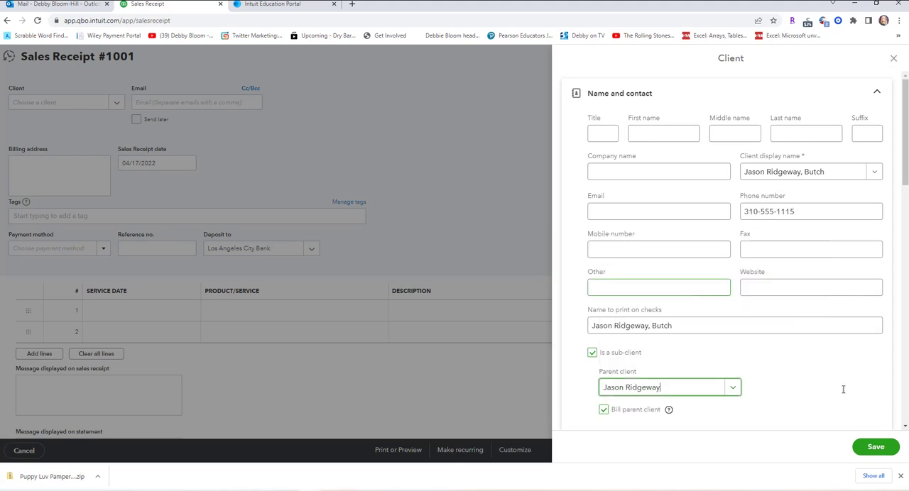
left_click(876, 447)
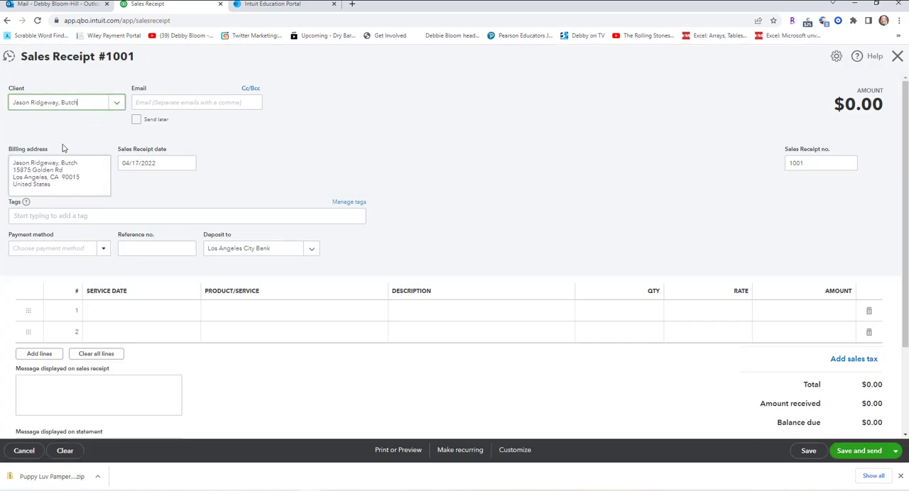
Set the receipt's payment method to Check with reference no. 4844, deposited to Payments to deposit.
left_click(104, 250)
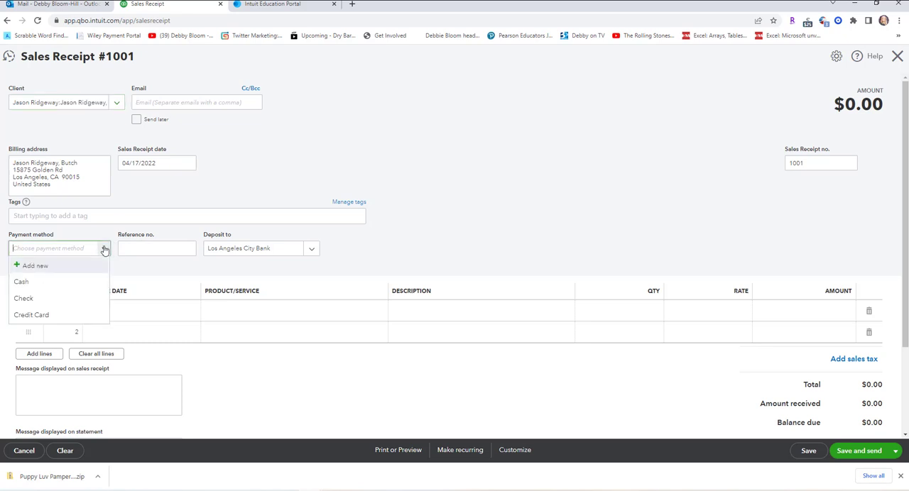
left_click(68, 299)
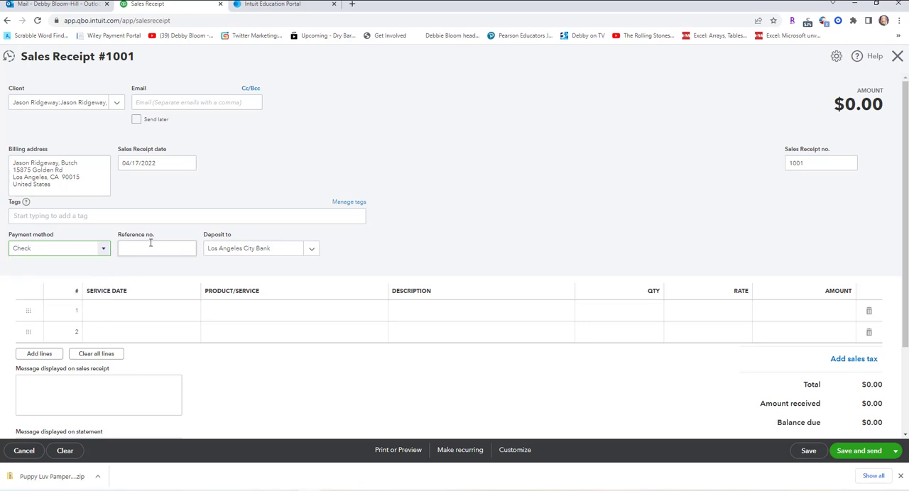
left_click(150, 243)
type("4844")
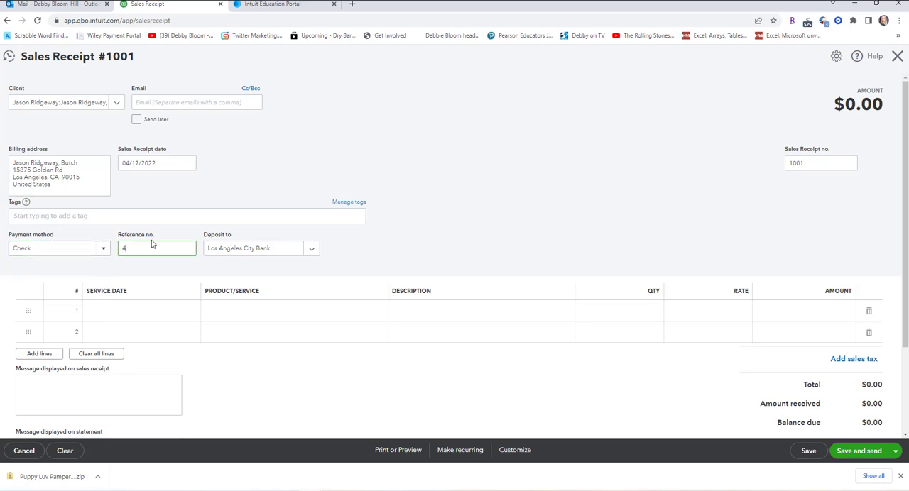
left_click(311, 251)
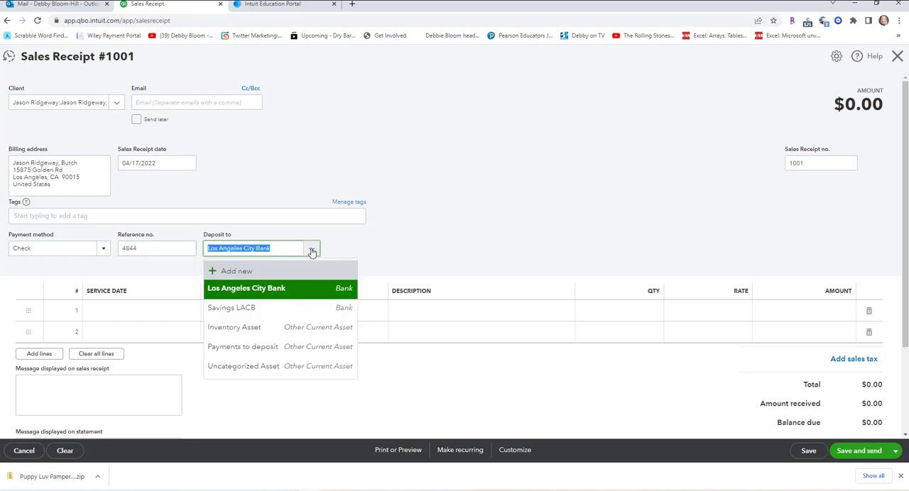
left_click(302, 353)
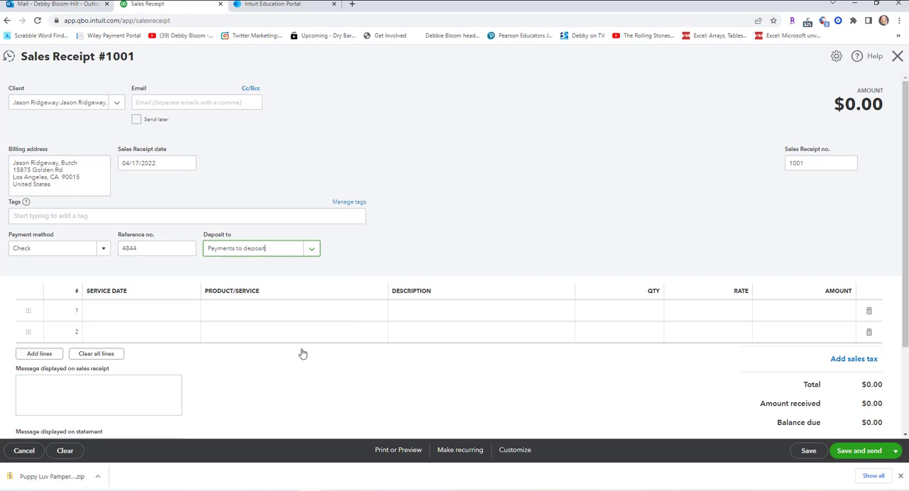
Set the service date of the sales receipt's first line to 08/06/2026.
left_click(168, 310)
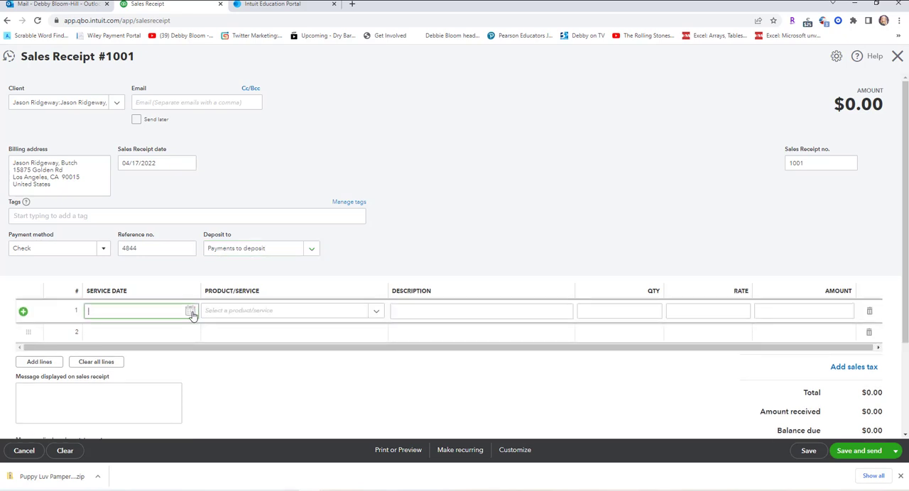
left_click(190, 312)
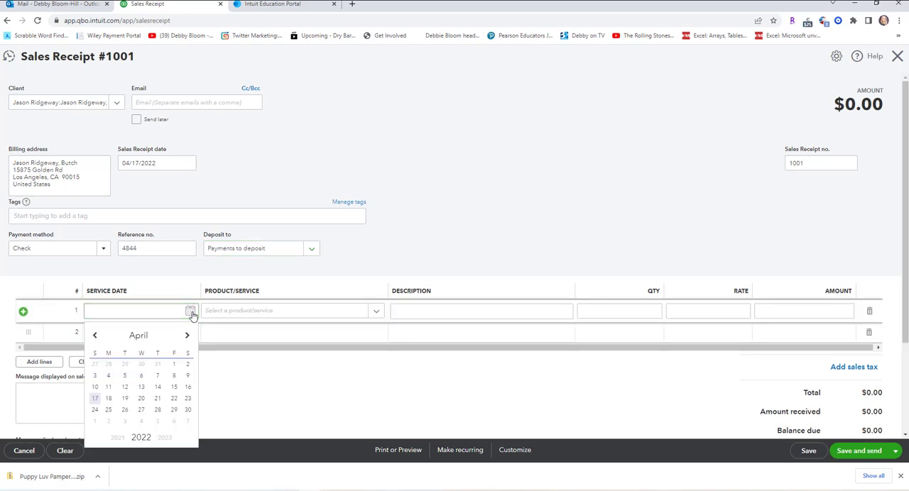
left_click(163, 439)
left_click(164, 440)
left_click(164, 439)
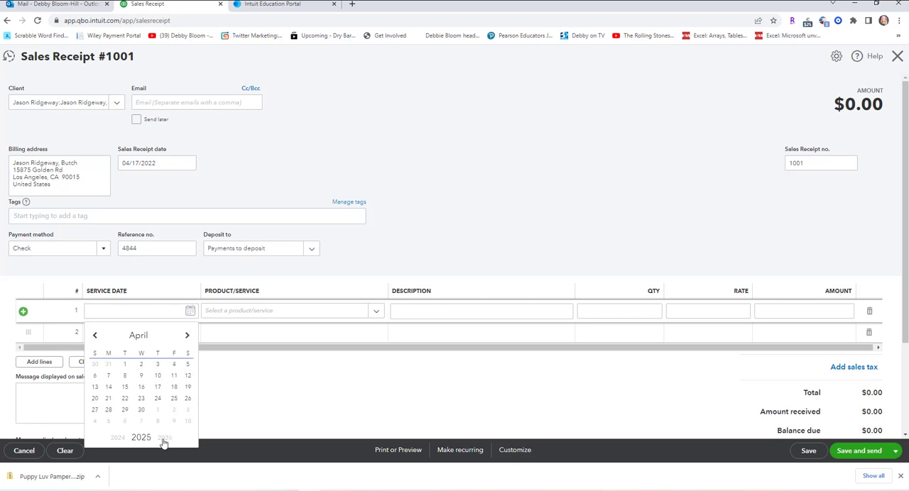
left_click(163, 440)
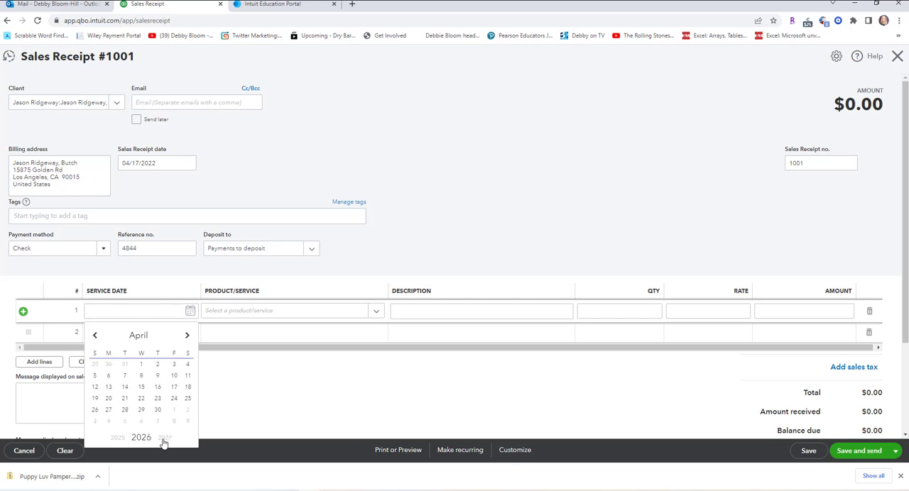
left_click(189, 337)
left_click(189, 337)
left_click(189, 337)
left_click(189, 337)
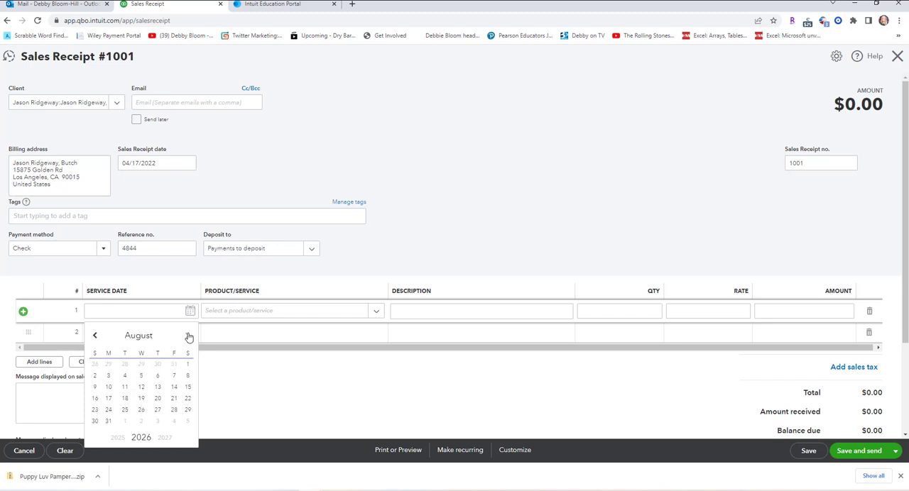
left_click(158, 379)
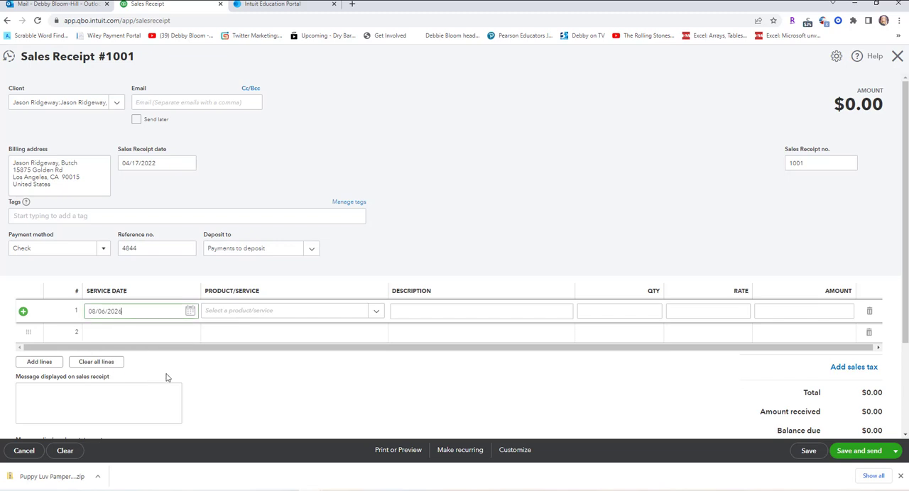
Choose Medium Dog, Full Pet Groom as the product/service on the sales receipt's first line.
left_click(282, 316)
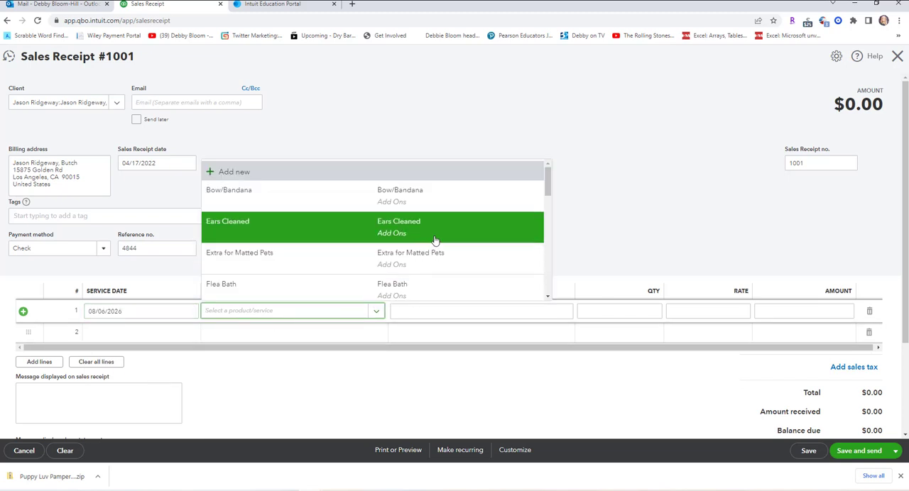
scroll(435, 242, "down", 3)
scroll(435, 242, "down", 3)
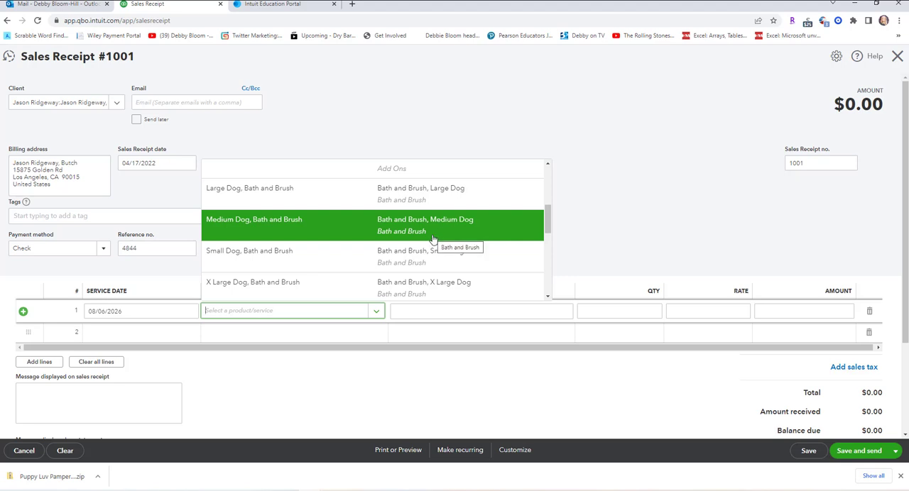
scroll(432, 241, "down", 3)
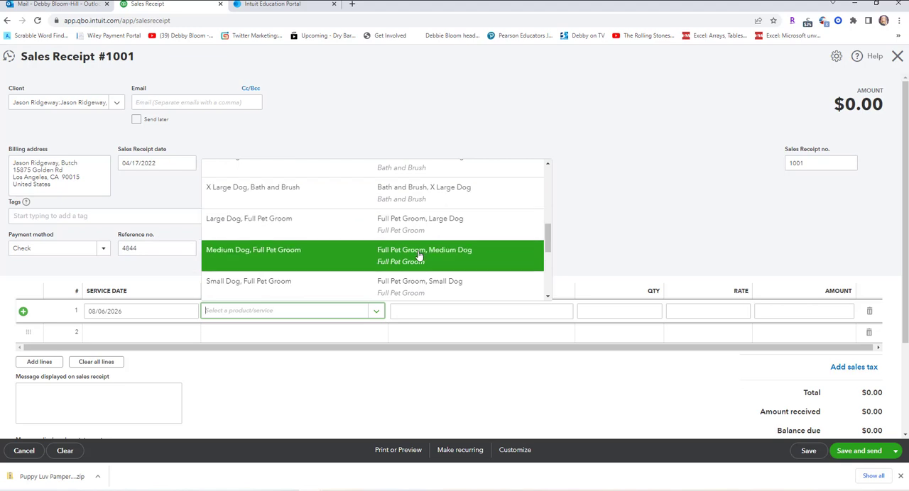
left_click(419, 254)
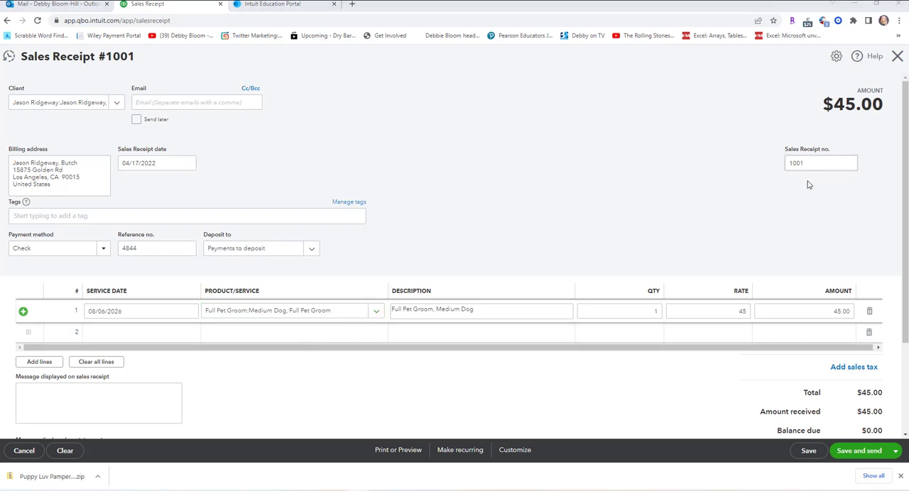
Save the completed sales receipt and close it.
left_click(810, 452)
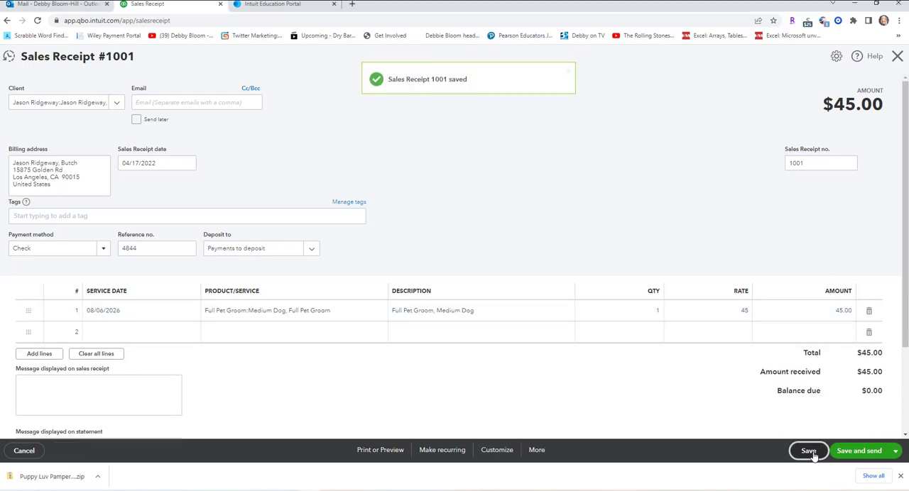
left_click(897, 451)
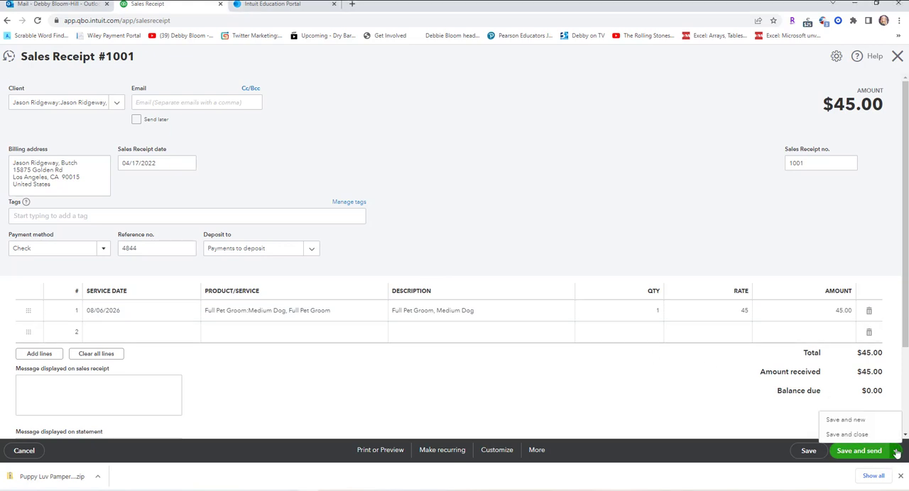
left_click(859, 435)
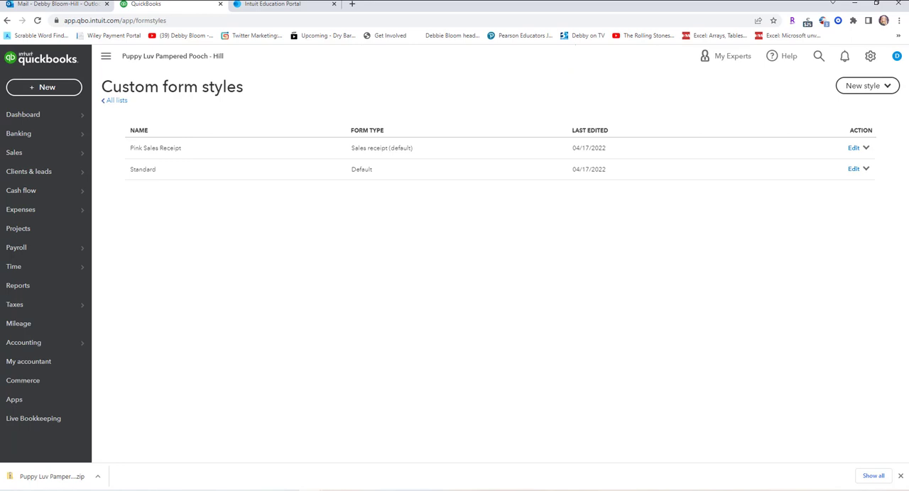
Start another sales receipt and add a new client, entering the second owner's full name and pet's name as the display name.
left_click(44, 88)
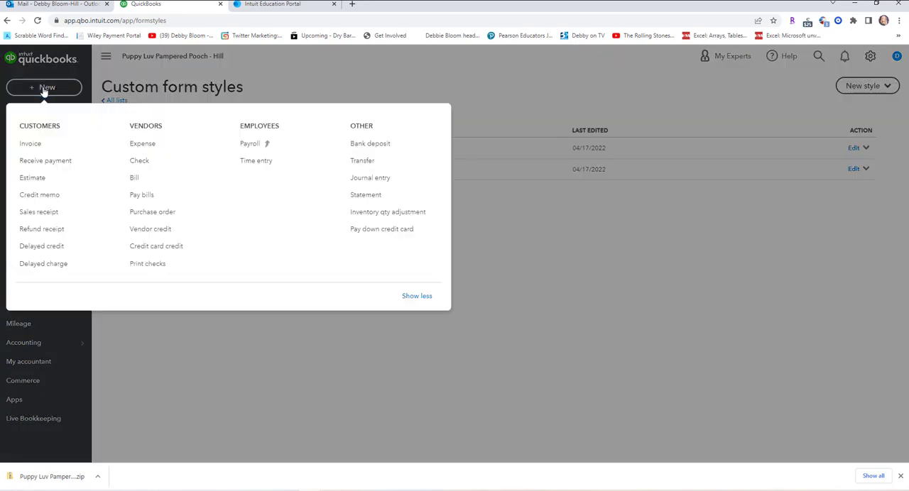
left_click(61, 218)
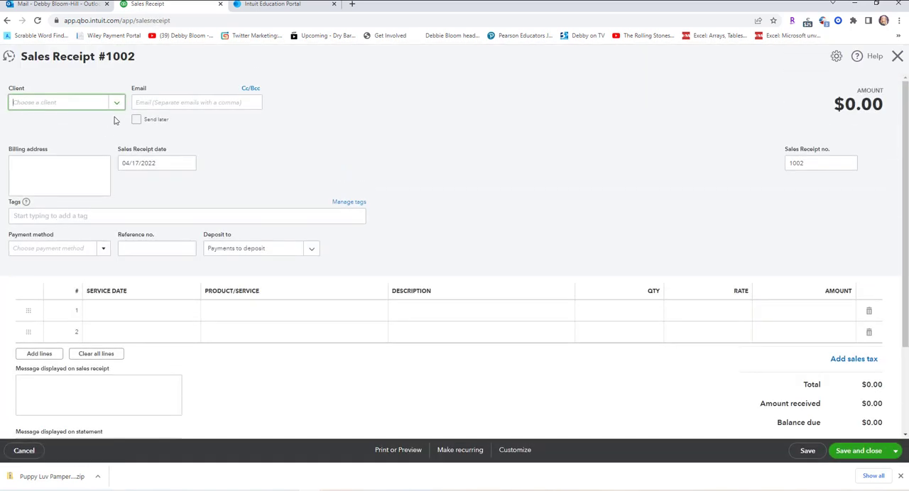
left_click(116, 104)
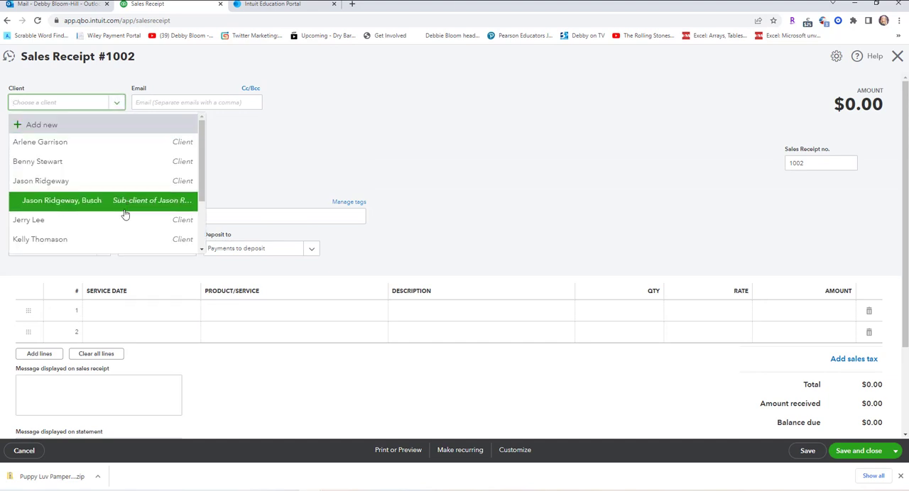
left_click(90, 131)
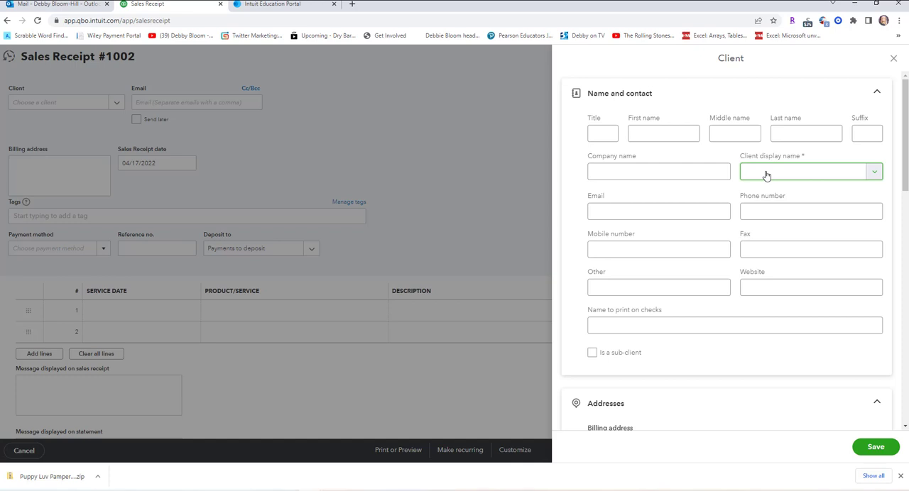
type("Jerry Lee, King")
Make this new client a sub-client of the matching owner's existing record and save it.
left_click(593, 354)
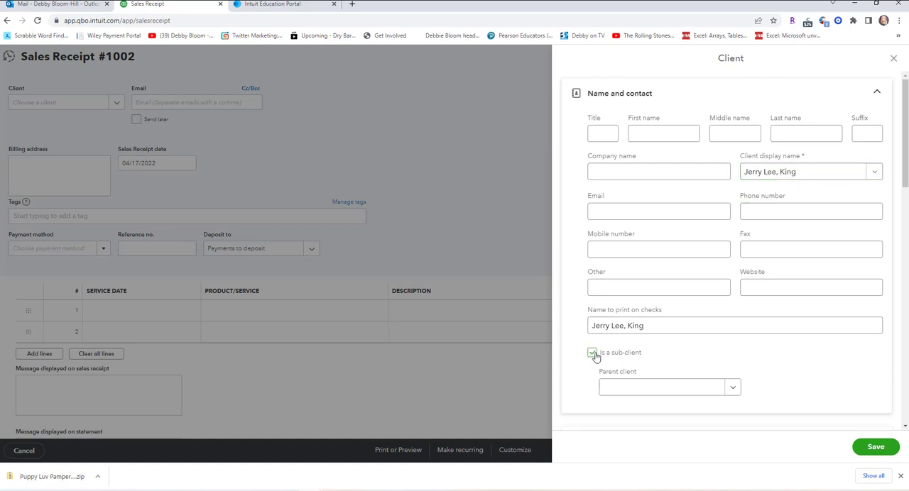
left_click(735, 391)
left_click(699, 337)
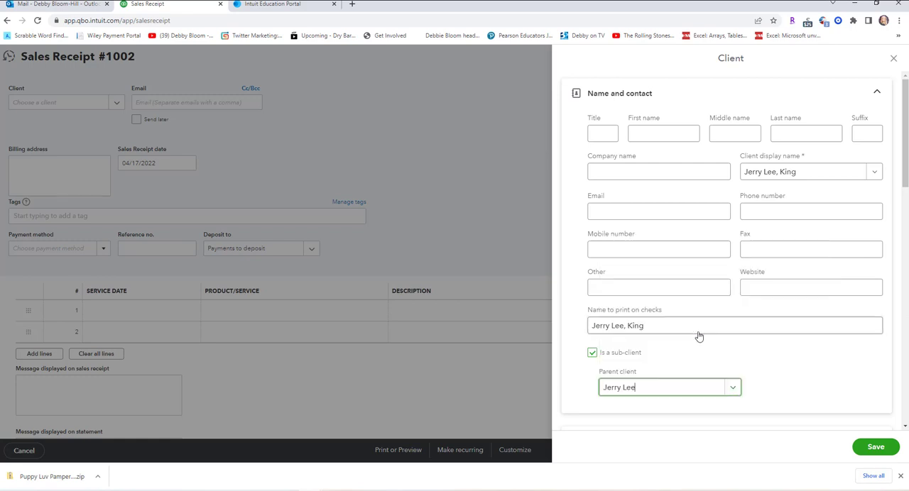
scroll(703, 341, "down", 2)
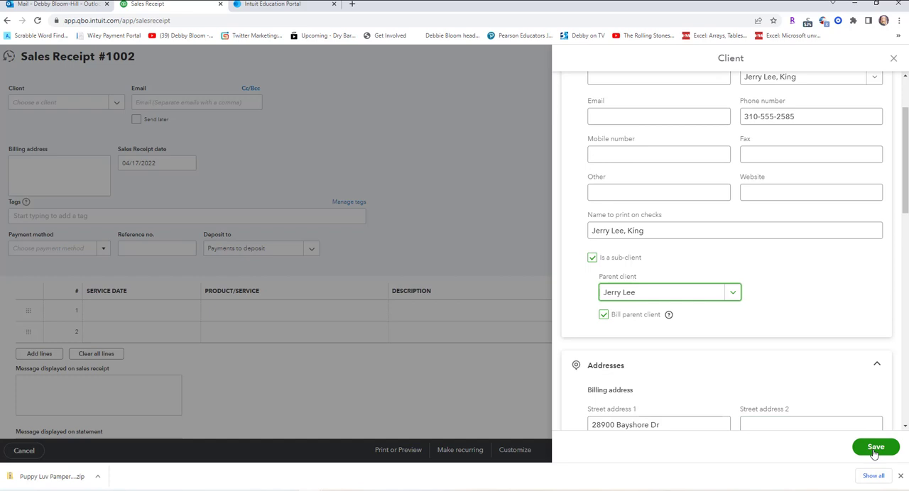
left_click(875, 448)
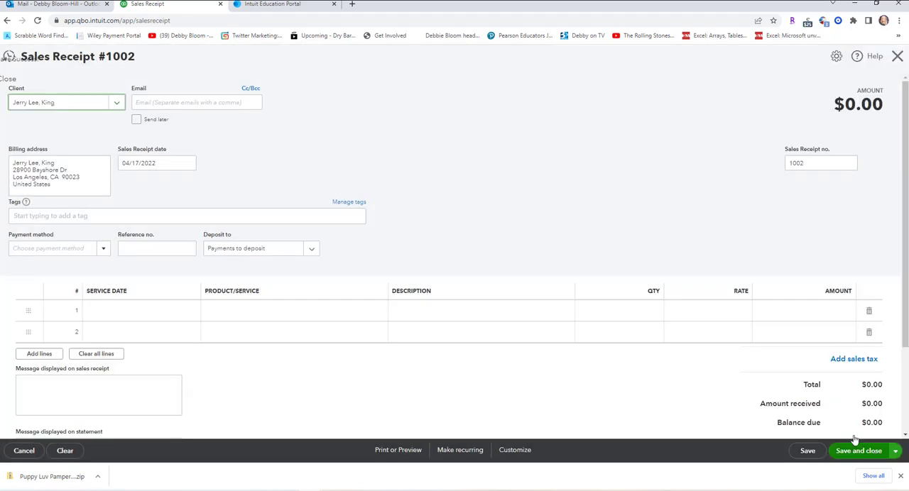
Set the sales receipt's payment method to Check with reference no. 9887.
left_click(103, 250)
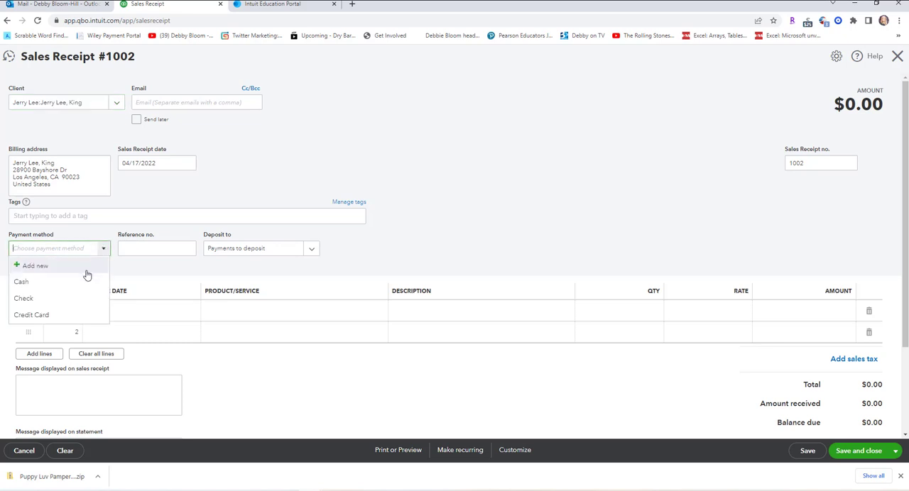
left_click(71, 299)
left_click(149, 248)
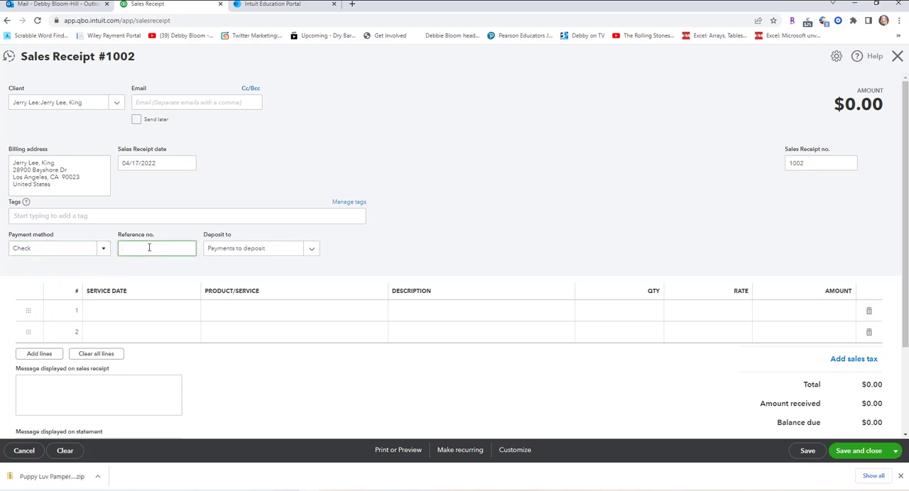
type("9887")
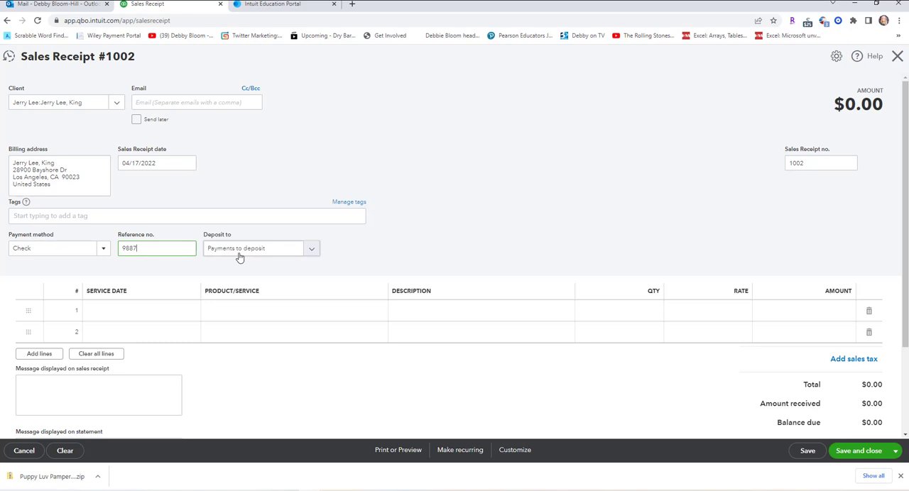
Set the service date on the second receipt's first line to 08/06/2026.
left_click(182, 314)
left_click(192, 312)
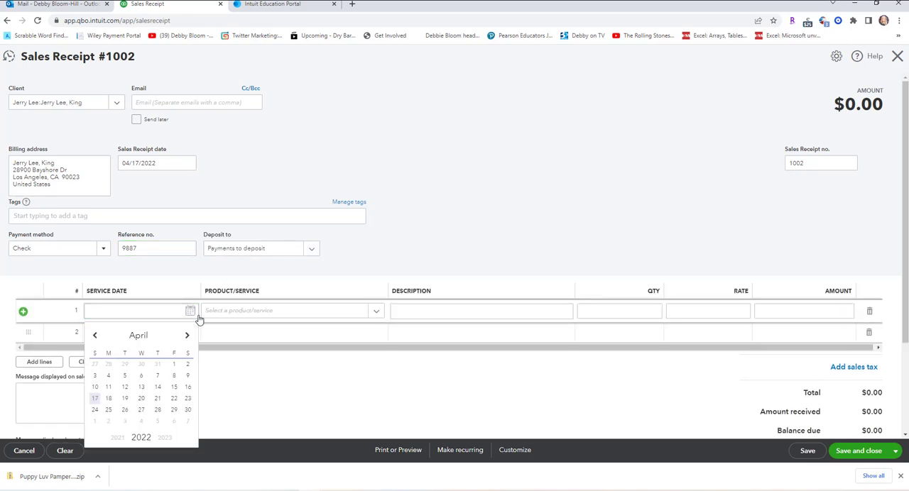
left_click(165, 440)
left_click(165, 440)
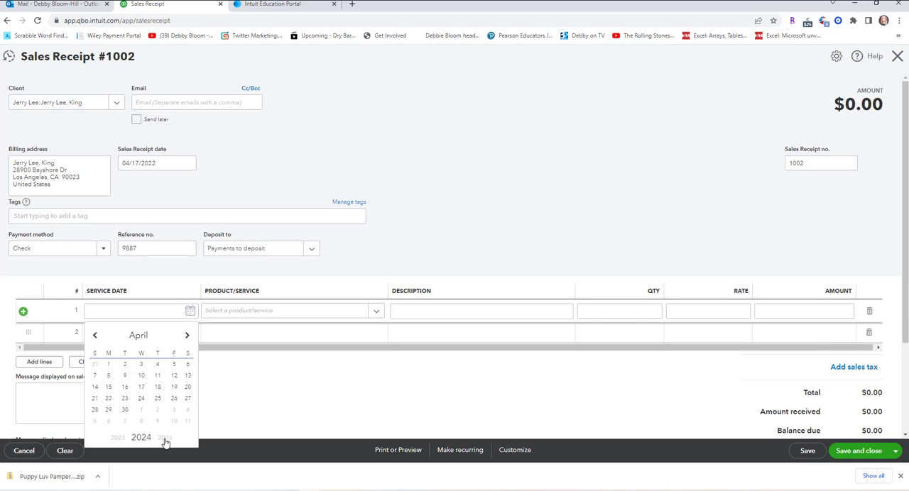
left_click(165, 440)
left_click(165, 441)
left_click(186, 337)
left_click(186, 337)
left_click(186, 337)
left_click(186, 337)
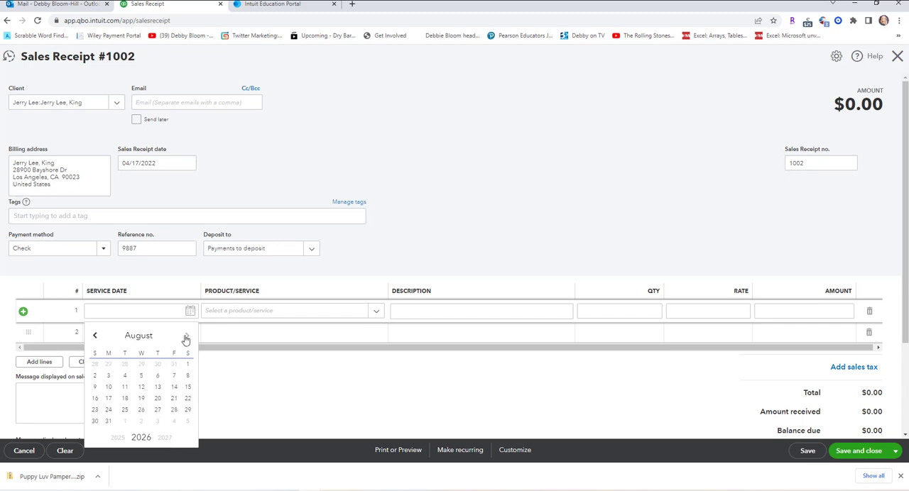
left_click(157, 380)
Choose Flea Bath as the first line's product/service, then save the receipt and start a new one.
left_click(237, 314)
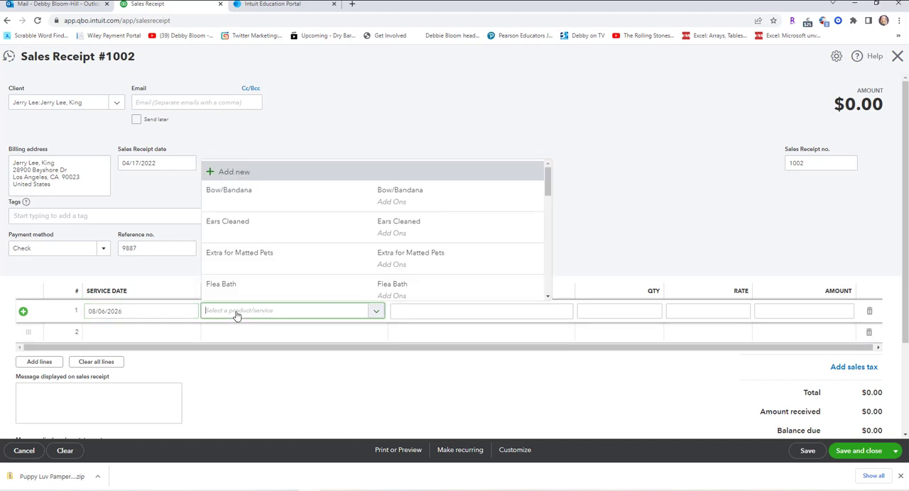
left_click(330, 298)
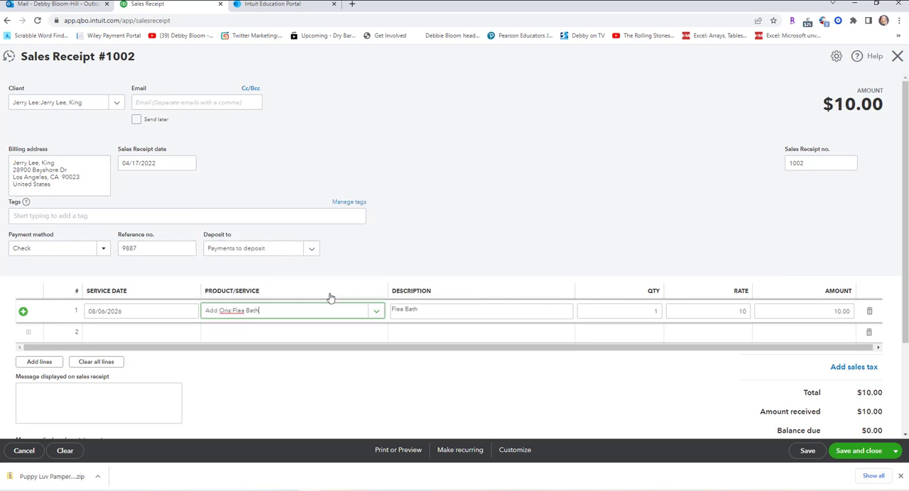
left_click(895, 452)
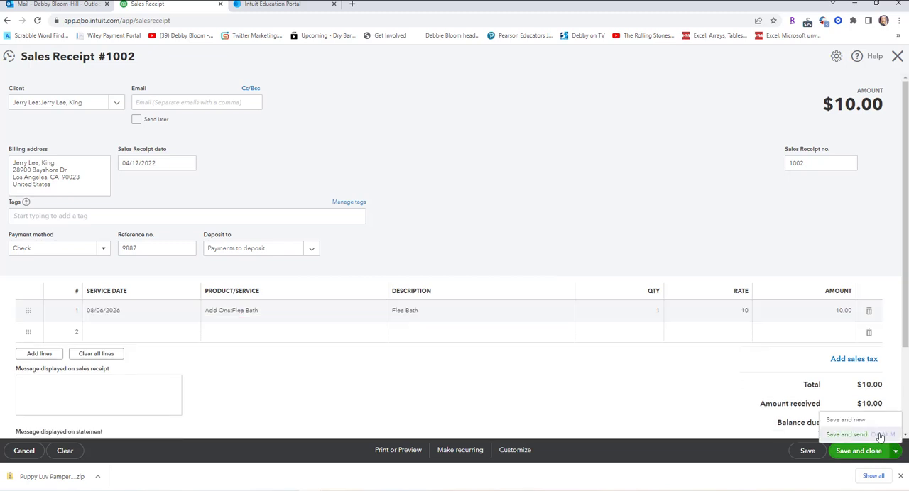
left_click(845, 421)
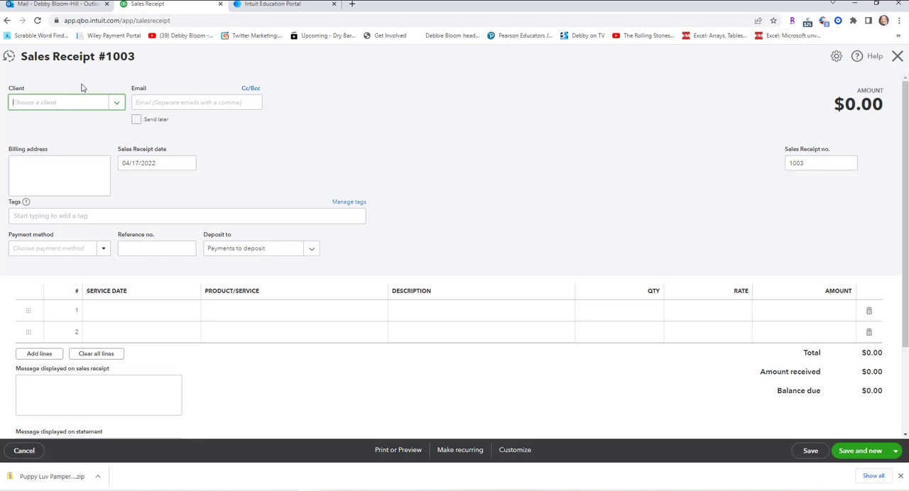
Add the pet owner as a new client from the blank sales receipt, entering the owner's full name as display name, and save.
left_click(118, 105)
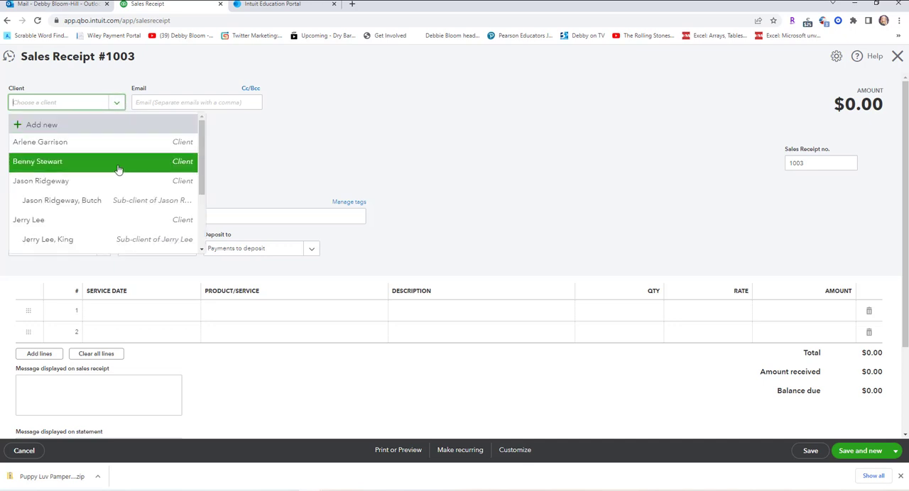
scroll(120, 167, "down", 2)
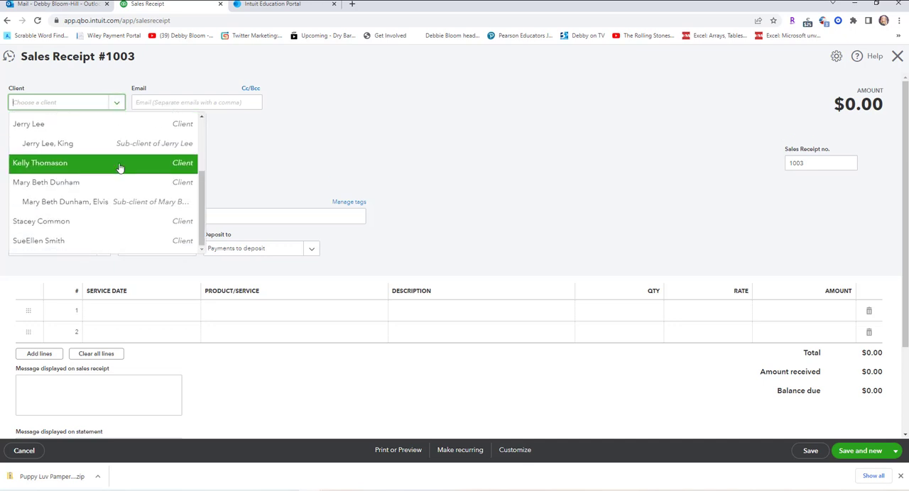
scroll(120, 167, "up", 2)
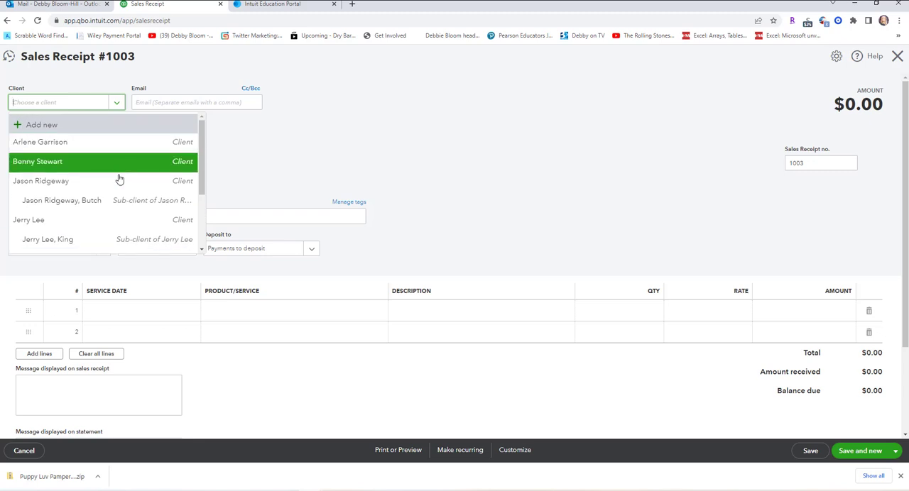
scroll(122, 191, "down", 3)
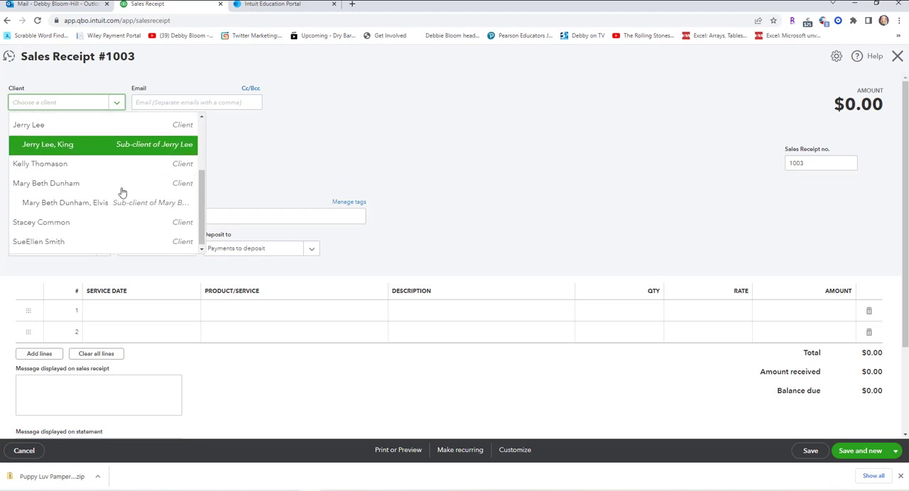
left_click(201, 235)
left_click_drag(201, 235, 202, 165)
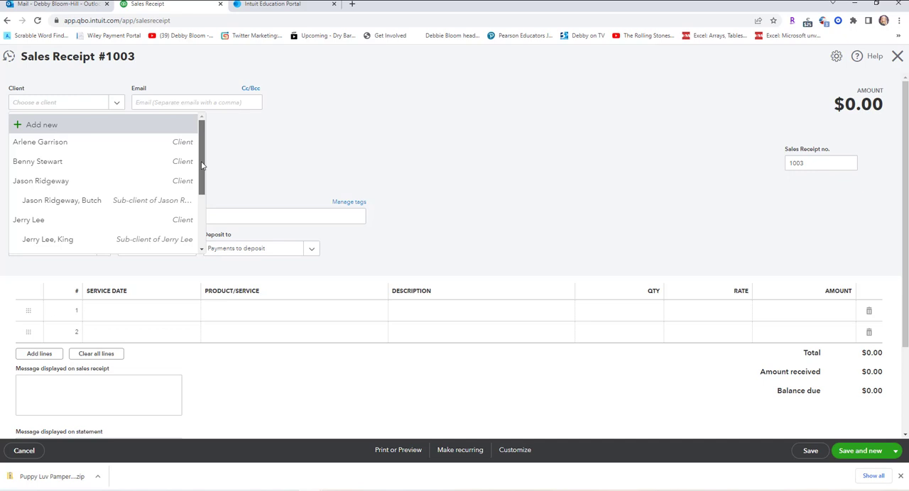
left_click(44, 124)
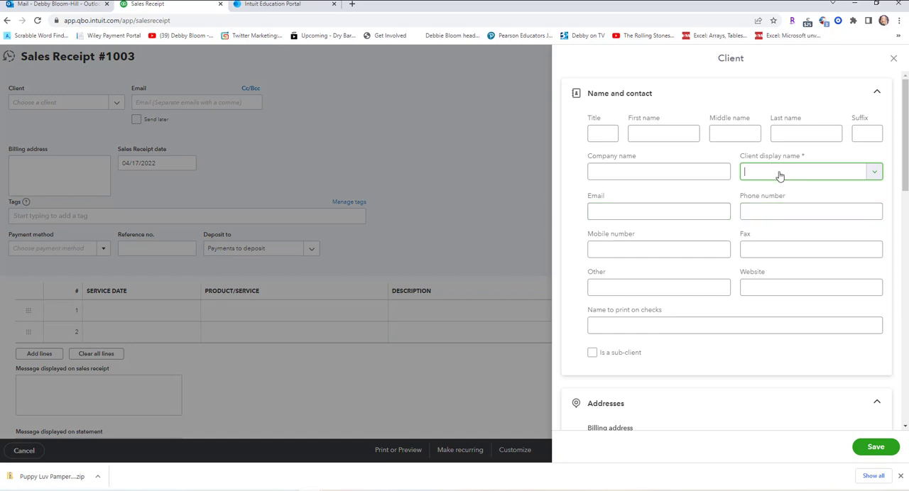
type("Bonnie Zoe")
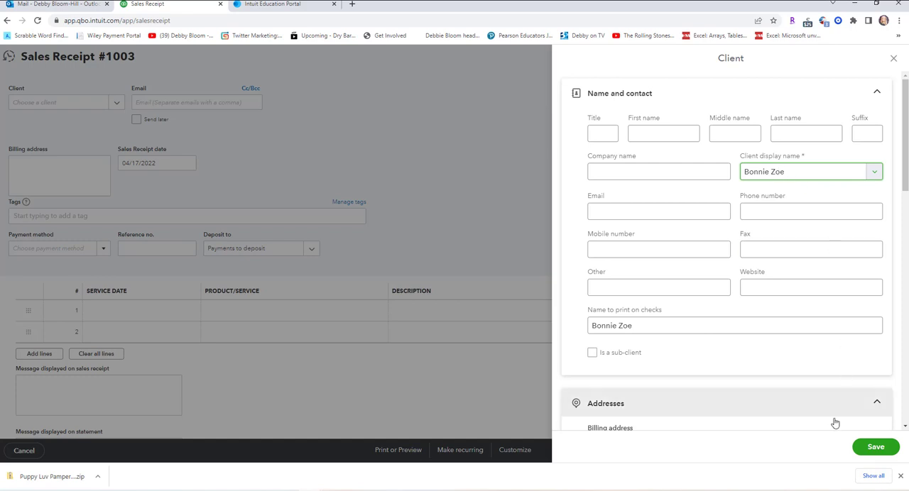
left_click(871, 452)
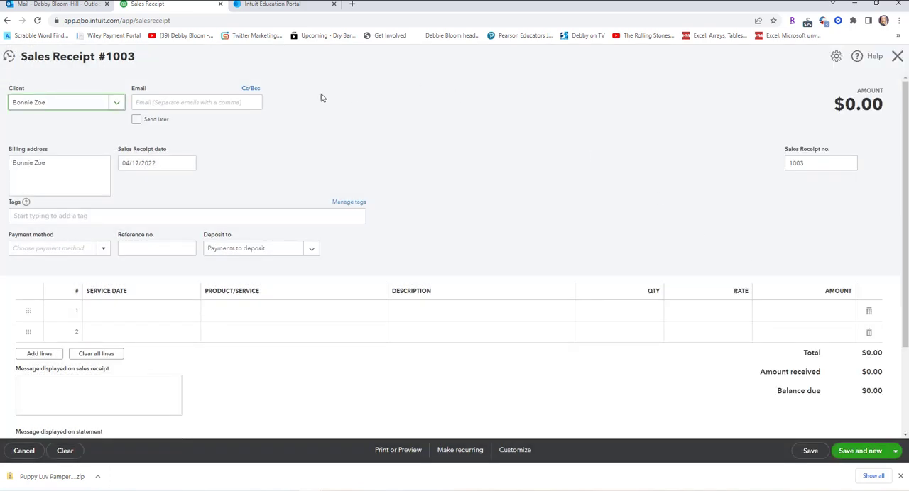
Add another new client for the owner's pet, entering the owner's full name and pet's name as the display name.
left_click(118, 104)
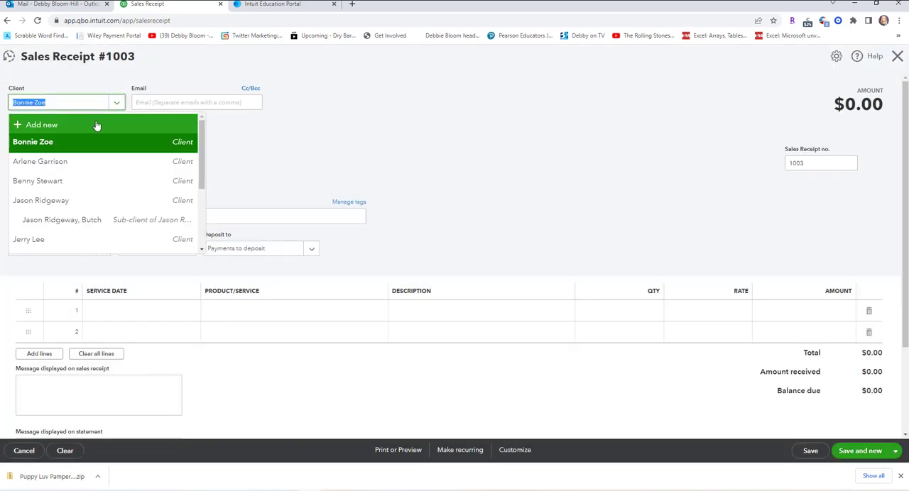
left_click(96, 126)
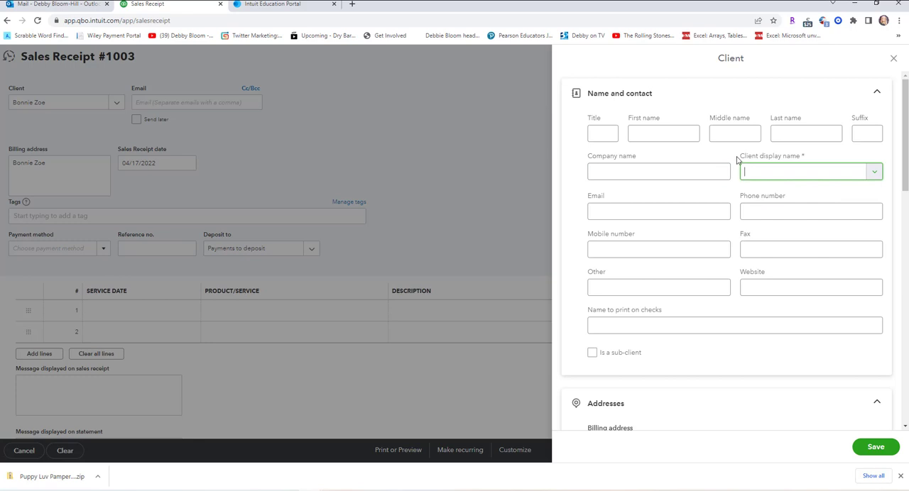
type("Bonnie Zoe, Missy")
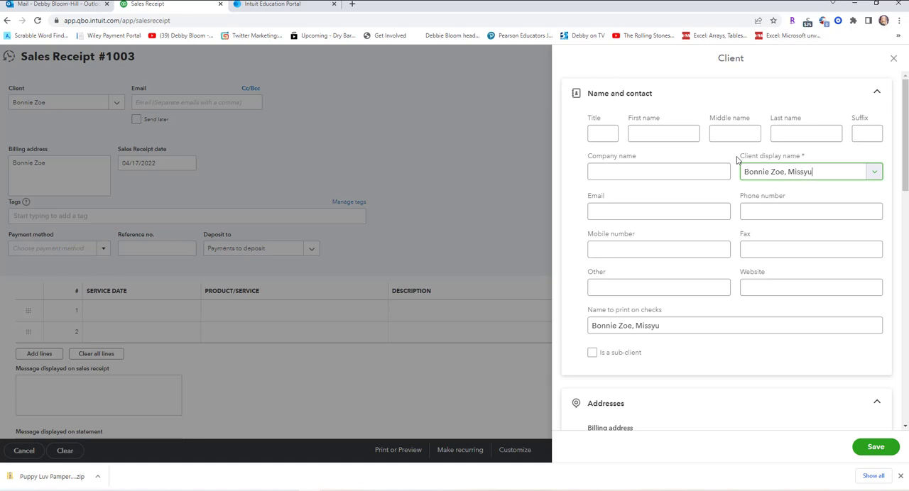
Mark the new pet client as a sub-client of its owner and save the client record.
left_click(592, 353)
left_click(738, 388)
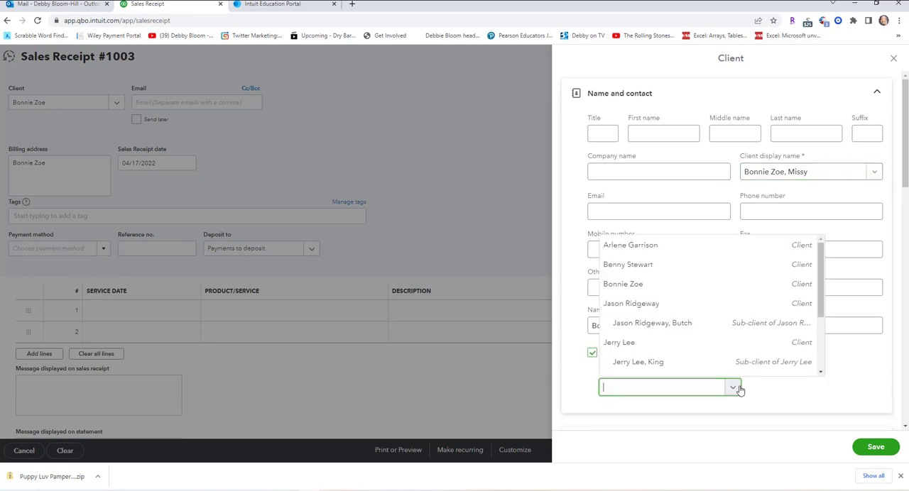
left_click(698, 287)
left_click(875, 447)
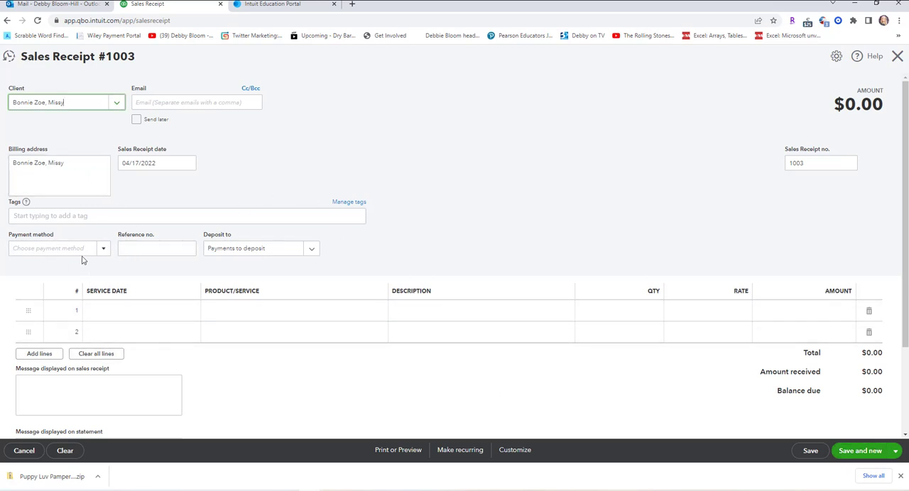
Set sales receipt 1003's payment method to Cash and the first line's service date to 08/06/2026.
left_click(103, 251)
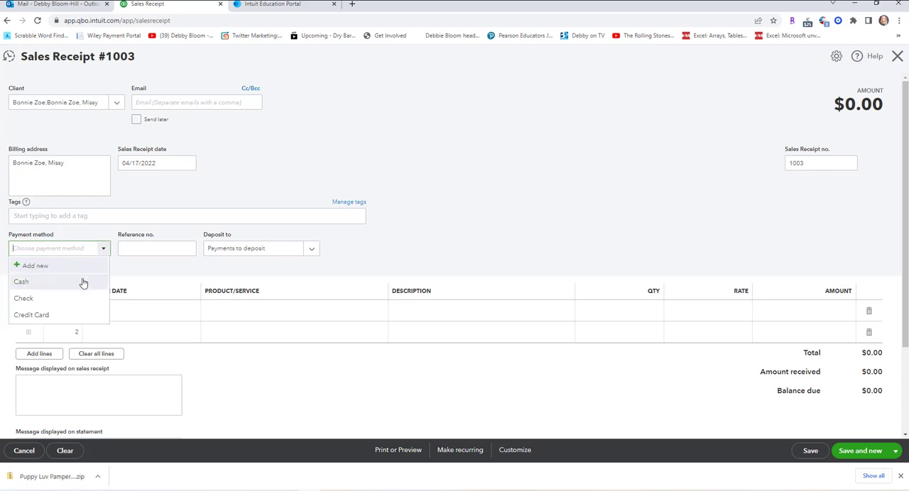
left_click(82, 283)
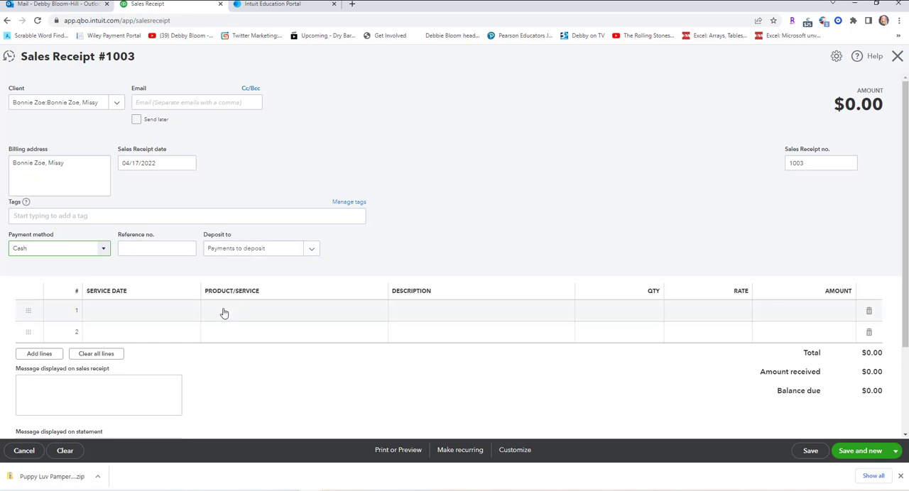
left_click(161, 319)
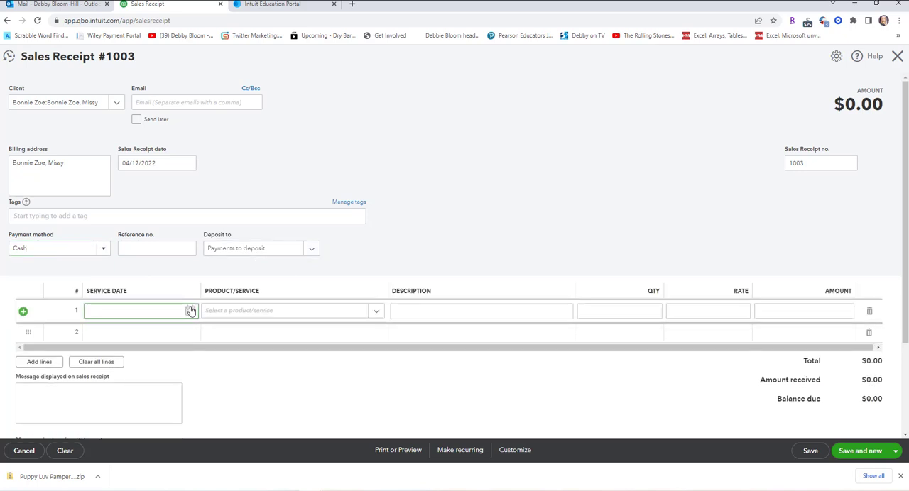
left_click(189, 311)
left_click(168, 437)
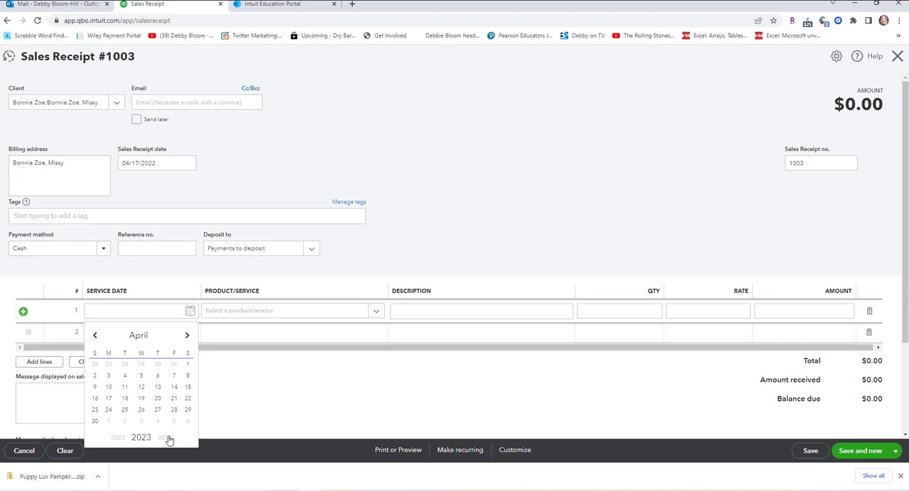
left_click(167, 437)
left_click(168, 438)
left_click(167, 437)
left_click(186, 336)
left_click(186, 337)
left_click(186, 337)
left_click(186, 336)
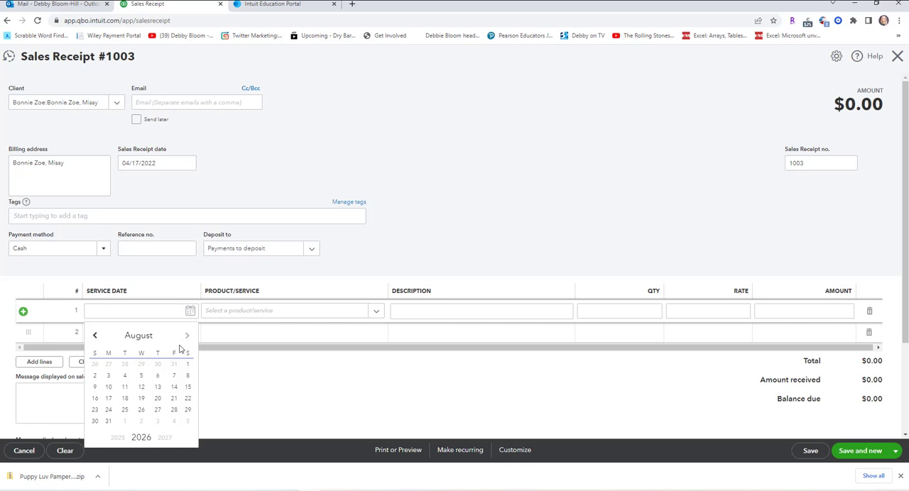
left_click(157, 377)
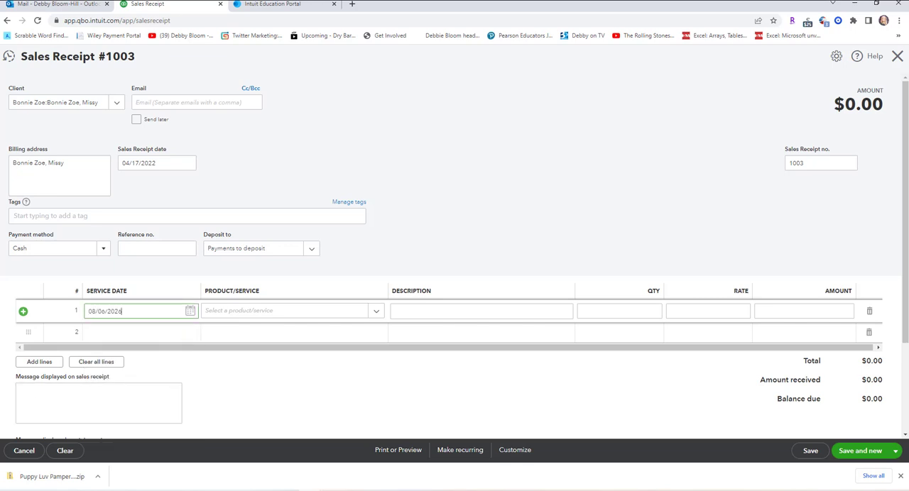
Choose Small Dog, Bath and Brush as the first line's product/service, then save and close the receipt.
left_click(376, 314)
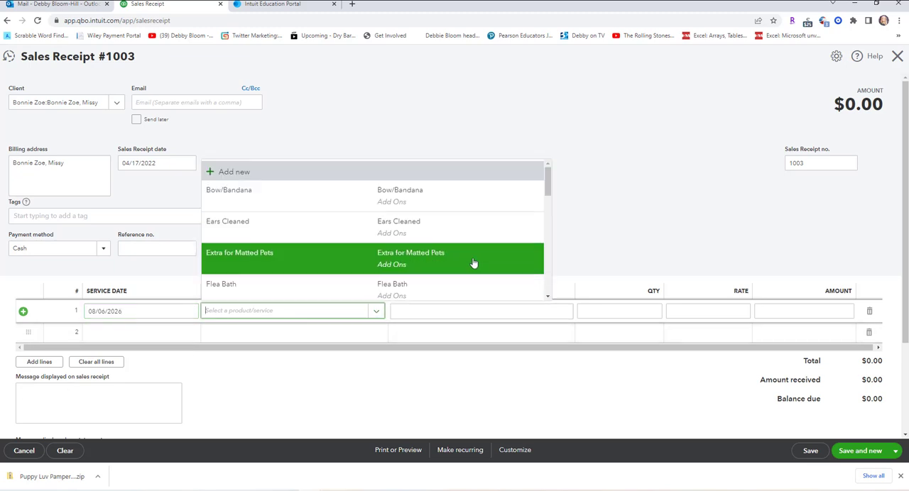
scroll(478, 237, "down", 4)
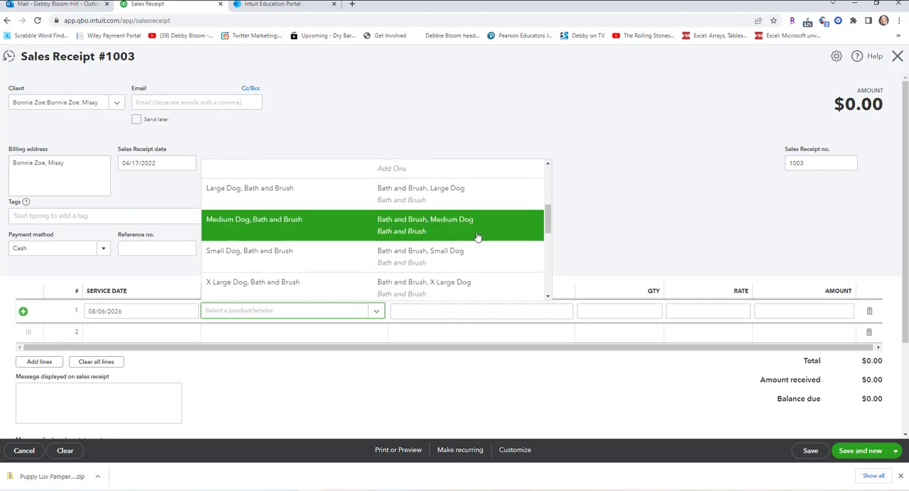
left_click(437, 259)
scroll(437, 257, "down", 2)
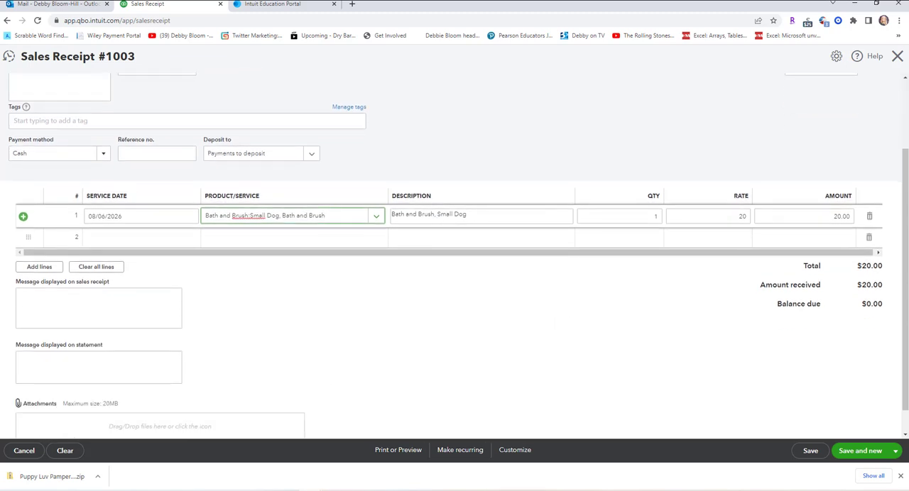
left_click(895, 452)
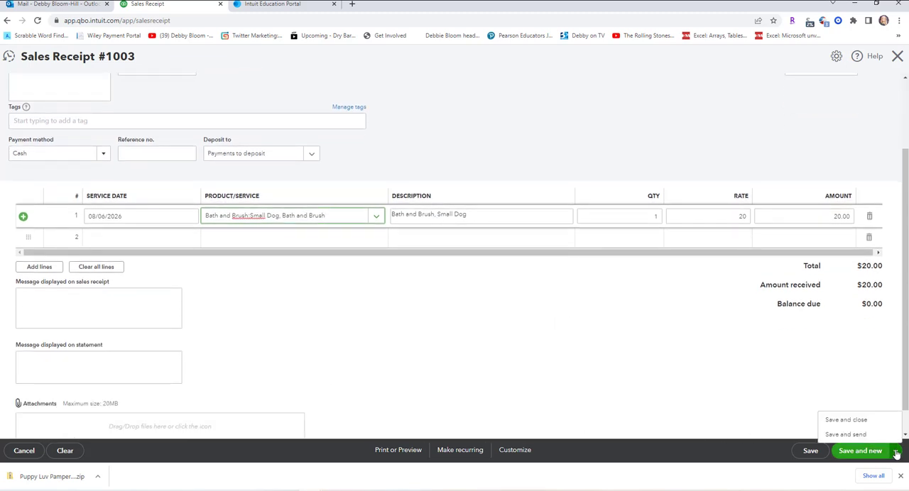
left_click(850, 420)
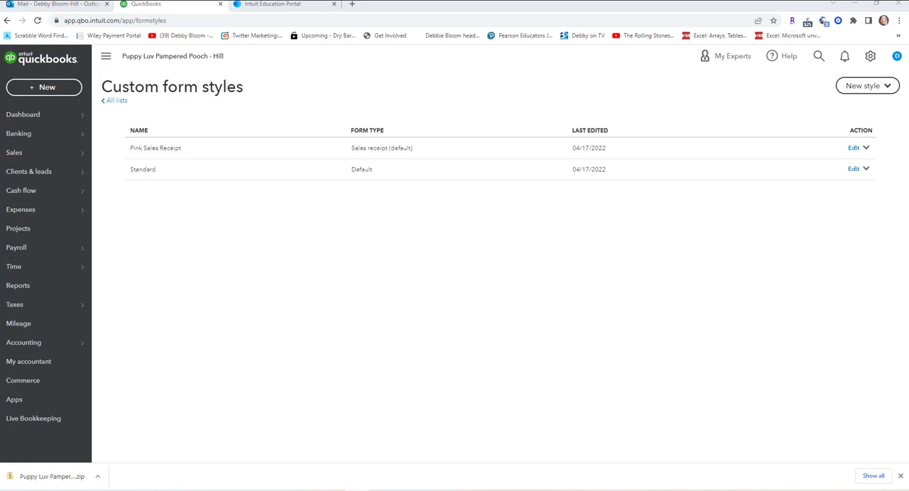
Start a new bank deposit and include all the listed sales receipt payments.
left_click(44, 88)
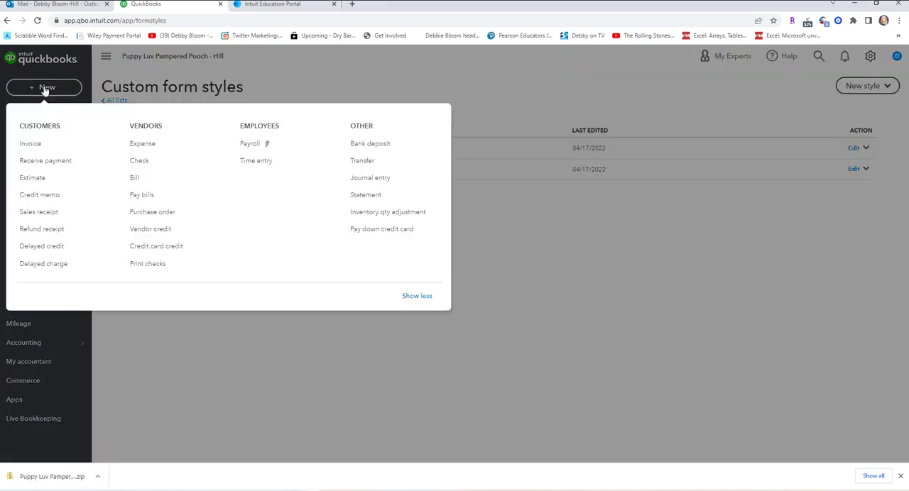
left_click(383, 145)
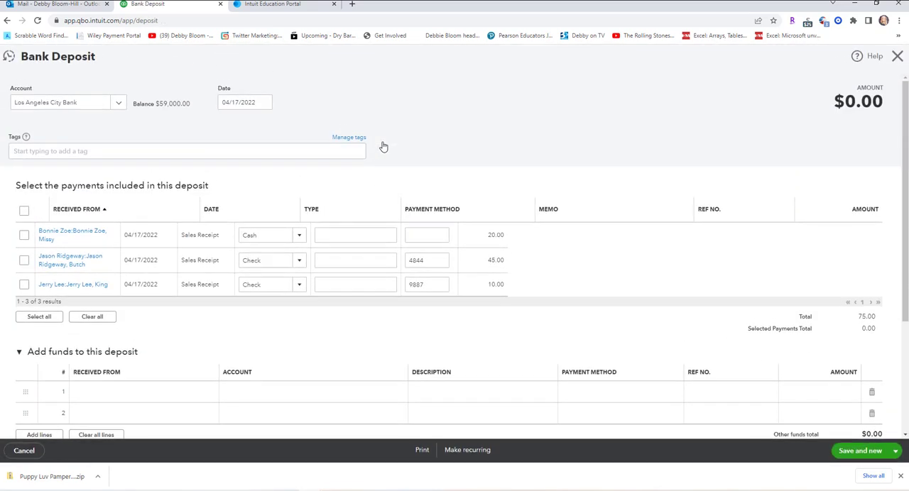
left_click(24, 212)
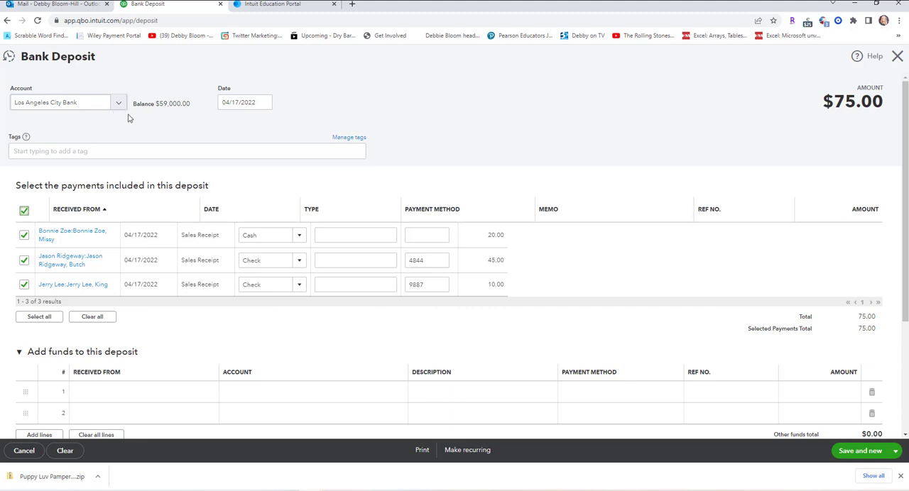
Date the bank deposit 08/06/2026, then save and close it.
left_click(264, 104)
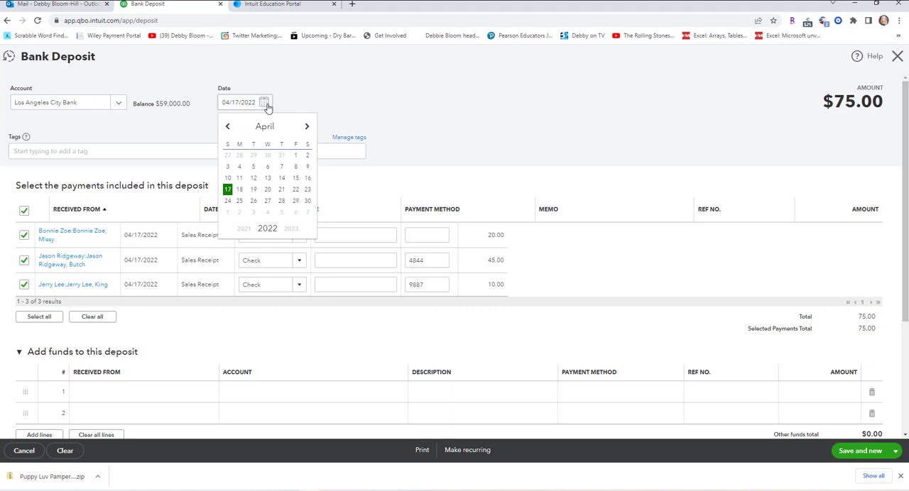
left_click(307, 126)
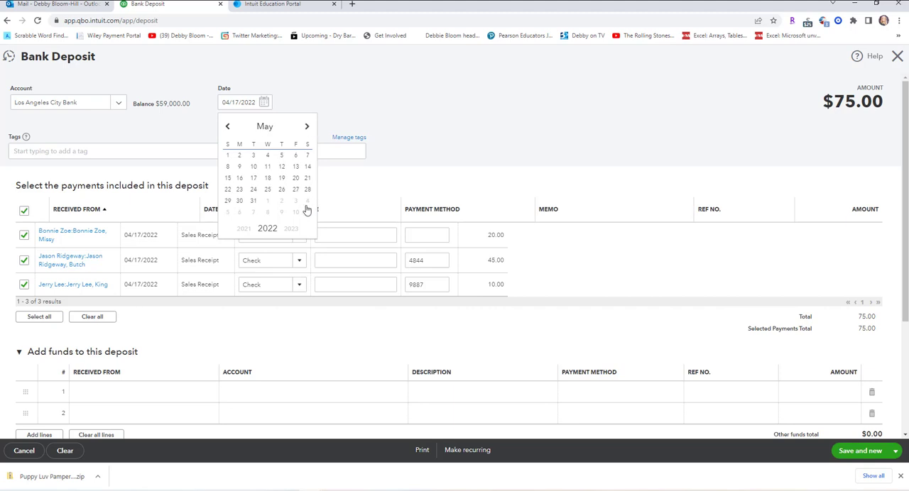
left_click(293, 228)
left_click(293, 229)
left_click(294, 230)
left_click(294, 229)
left_click(307, 129)
left_click(307, 129)
left_click(307, 129)
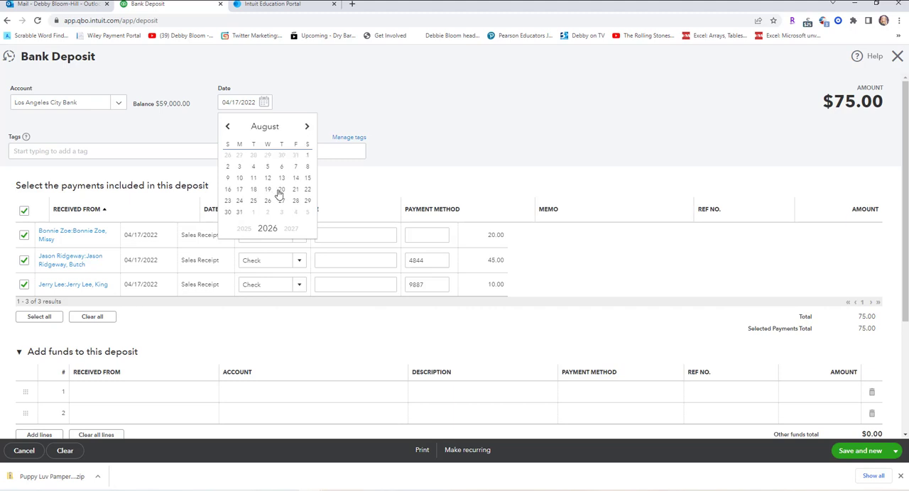
left_click(281, 169)
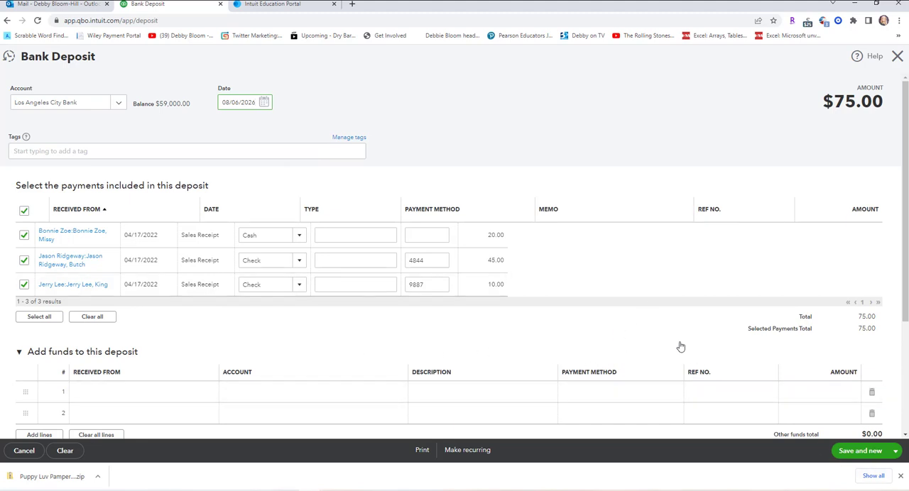
scroll(679, 345, "down", 2)
scroll(680, 345, "down", 1)
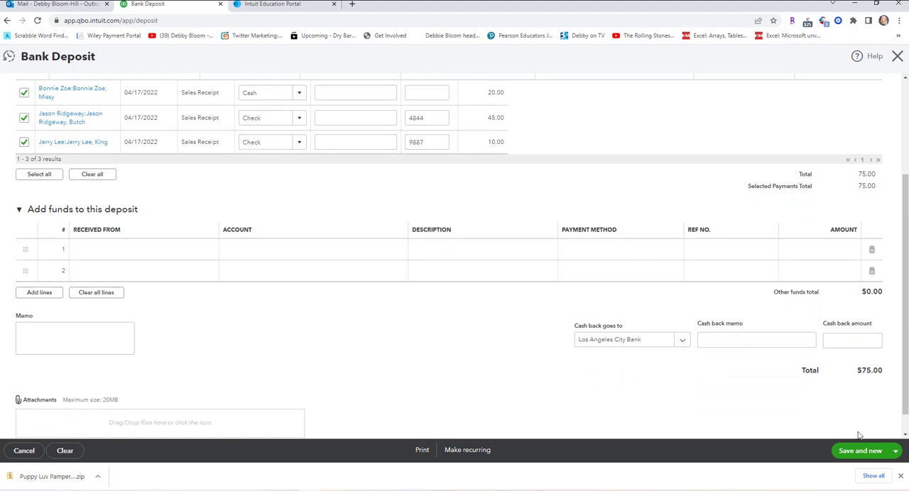
left_click(895, 452)
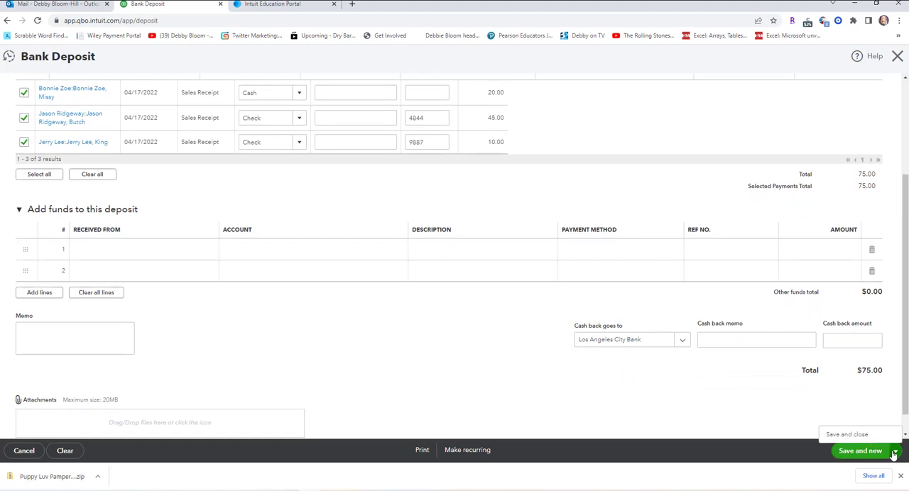
left_click(852, 435)
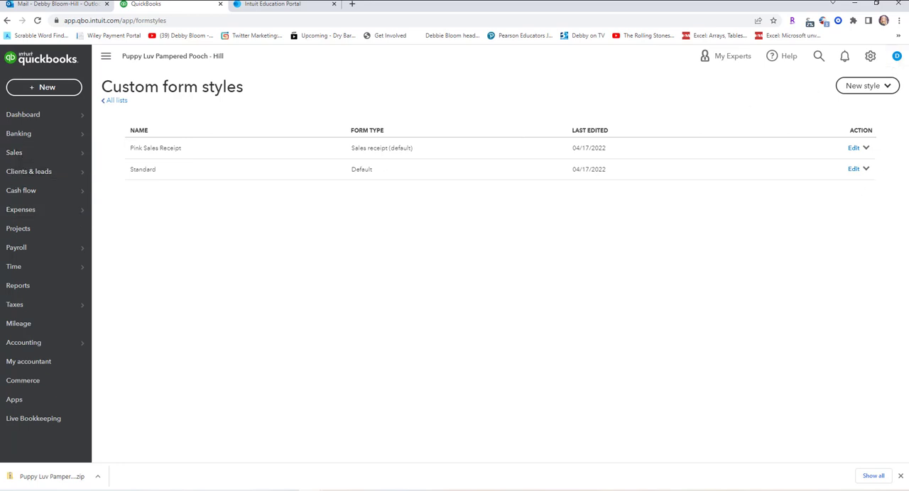
Open the Sales by Client Summary report and review the sales for each client and sub-client.
left_click(19, 286)
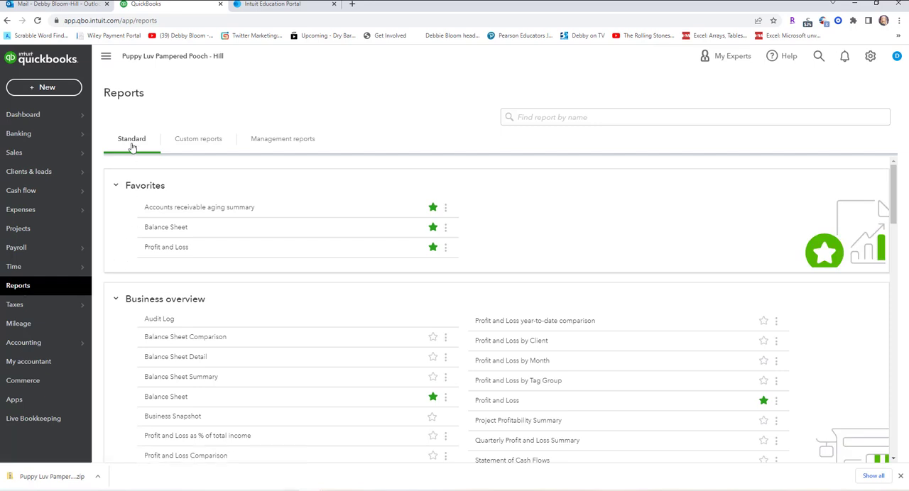
scroll(508, 289, "down", 1)
scroll(508, 289, "down", 5)
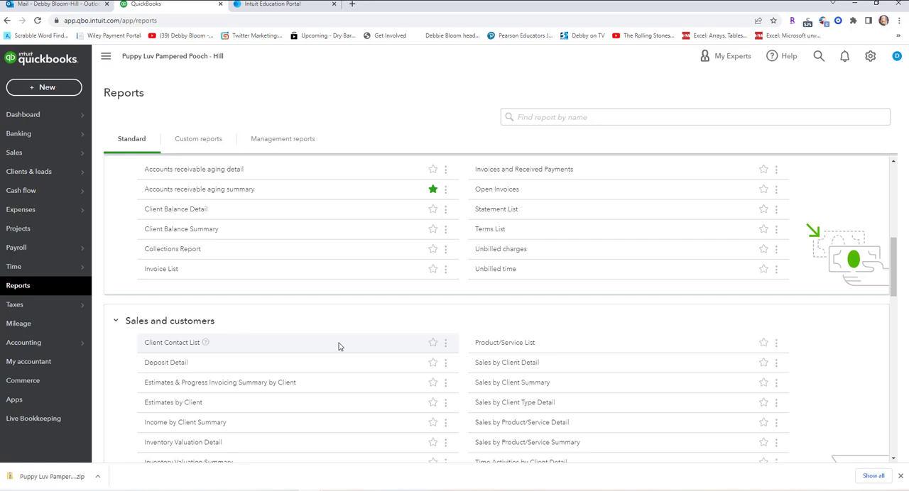
left_click(517, 384)
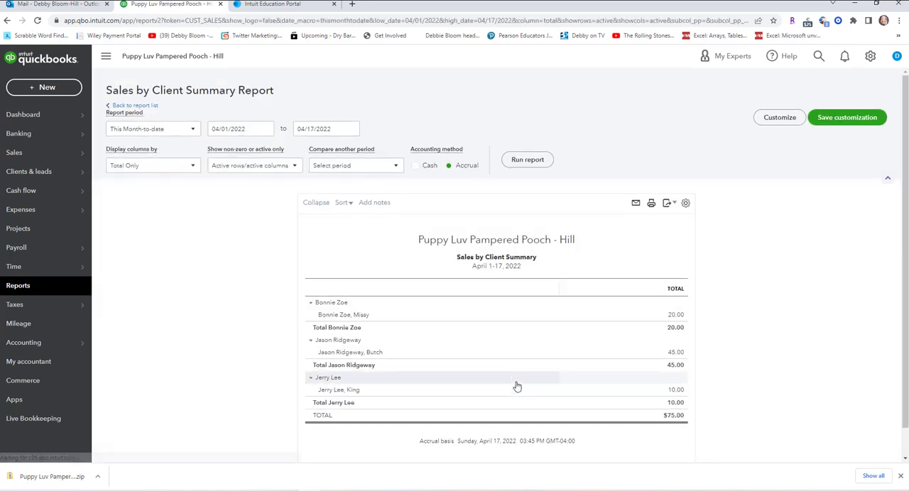
scroll(187, 358, "down", 1)
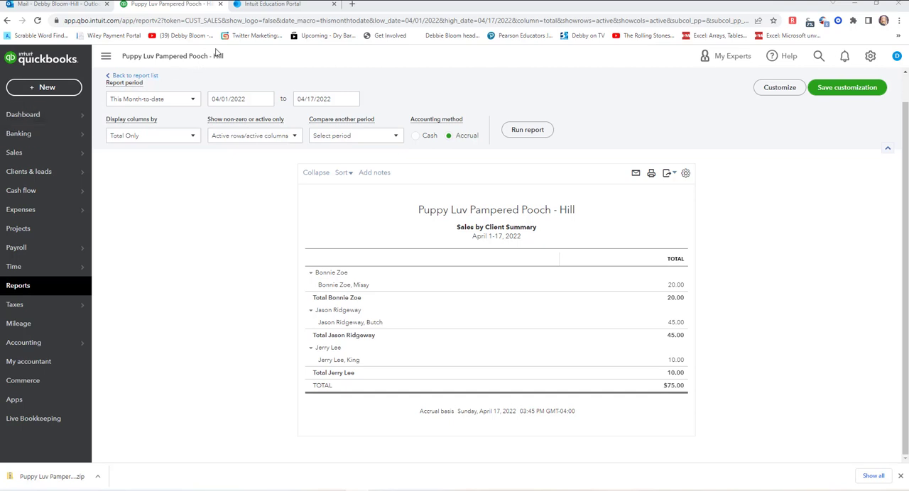
Start a new sales receipt and add a new client with the owner's full name and pet's name as display name.
left_click(50, 95)
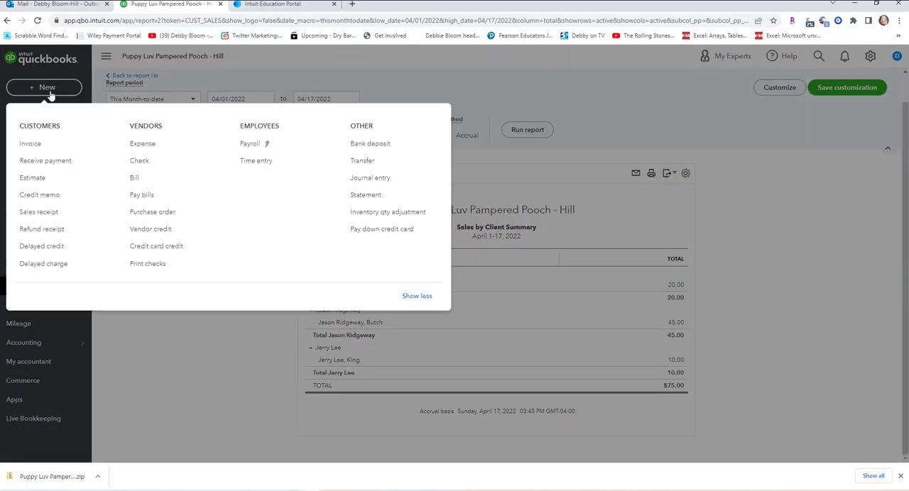
left_click(46, 216)
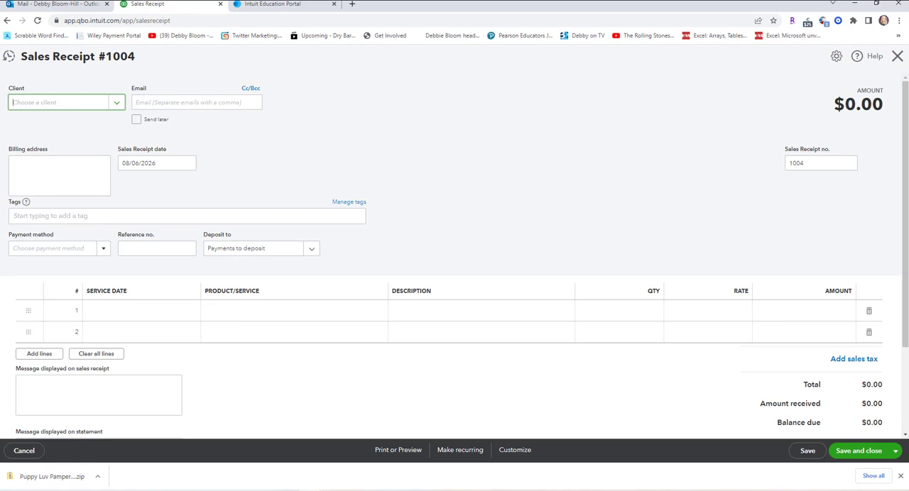
left_click(116, 105)
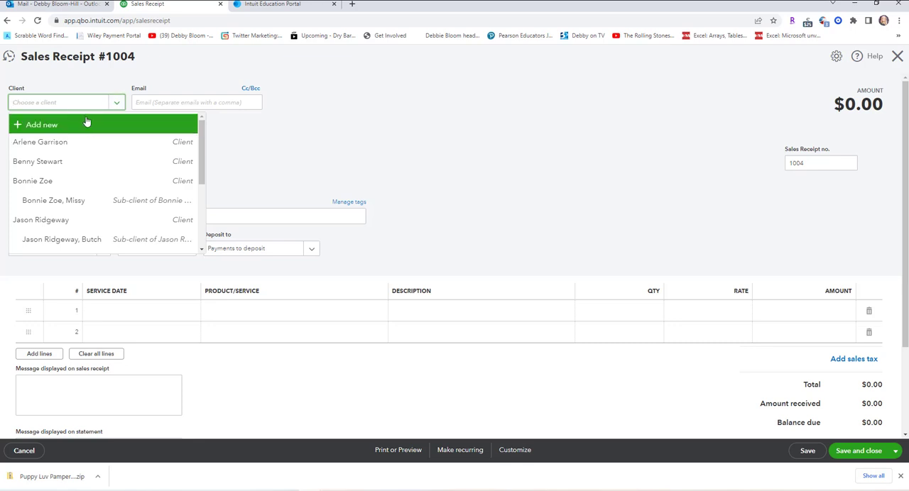
left_click(55, 126)
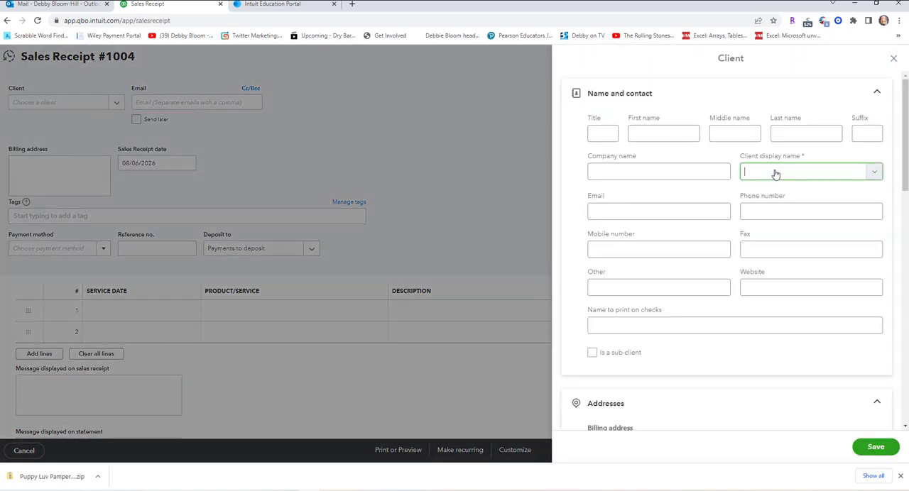
type("Benny Stewart, Maggi")
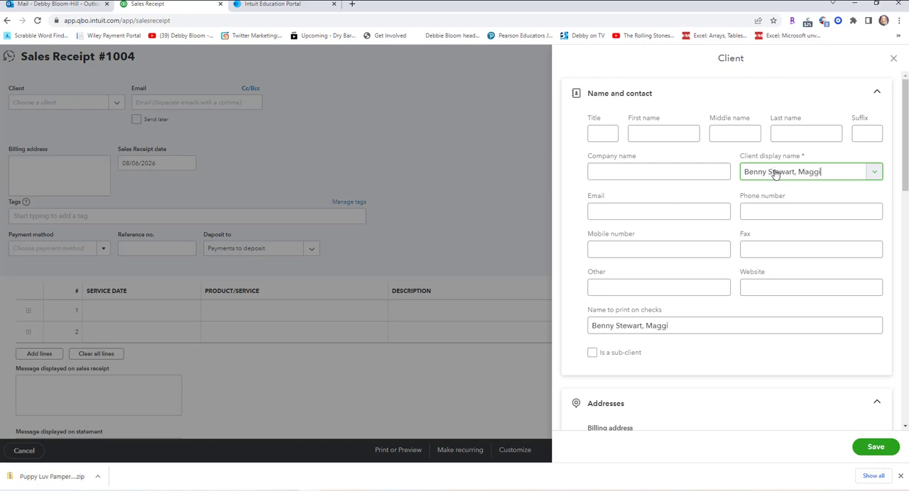
type("e")
Make the newly entered pet client a sub-client of its existing owner and save it to the receipt.
left_click(593, 353)
left_click(733, 391)
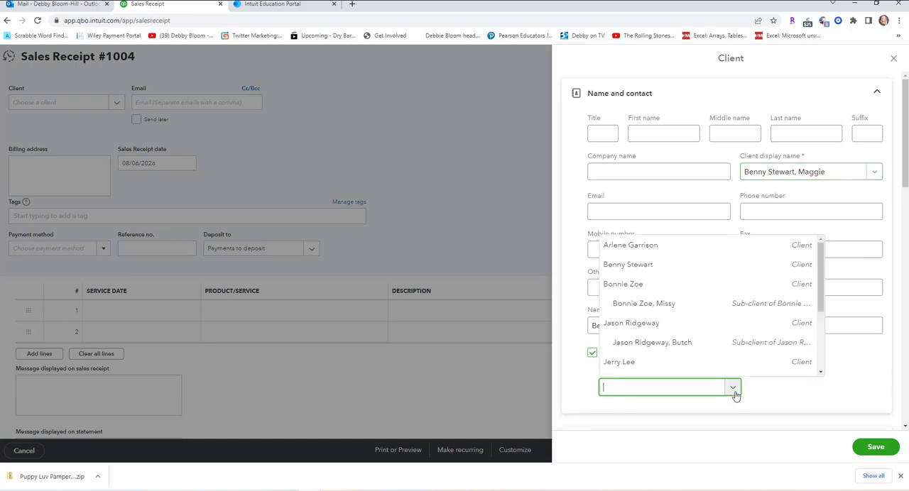
left_click(700, 265)
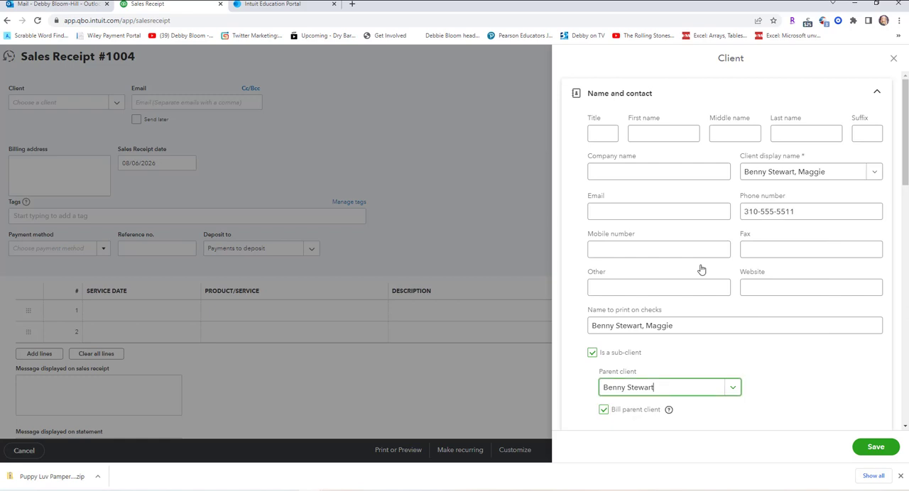
left_click(868, 448)
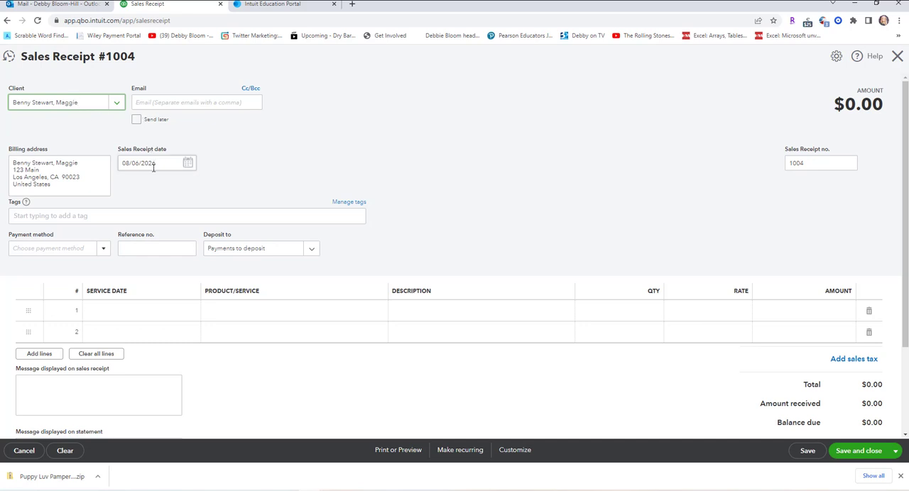
Set sales receipt 1004's payment method to Check.
left_click(102, 252)
left_click(71, 298)
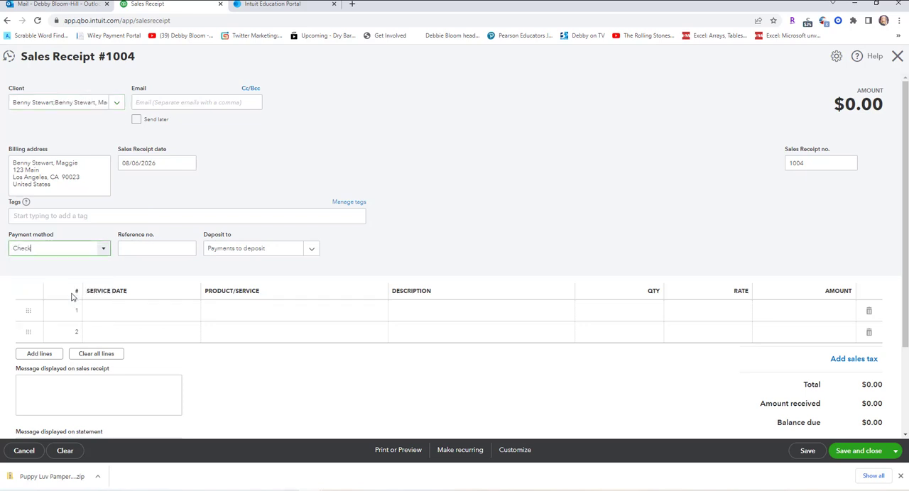
Enter 12678 as the receipt's reference number and set the first line's service date to 08/06/2026.
left_click(148, 246)
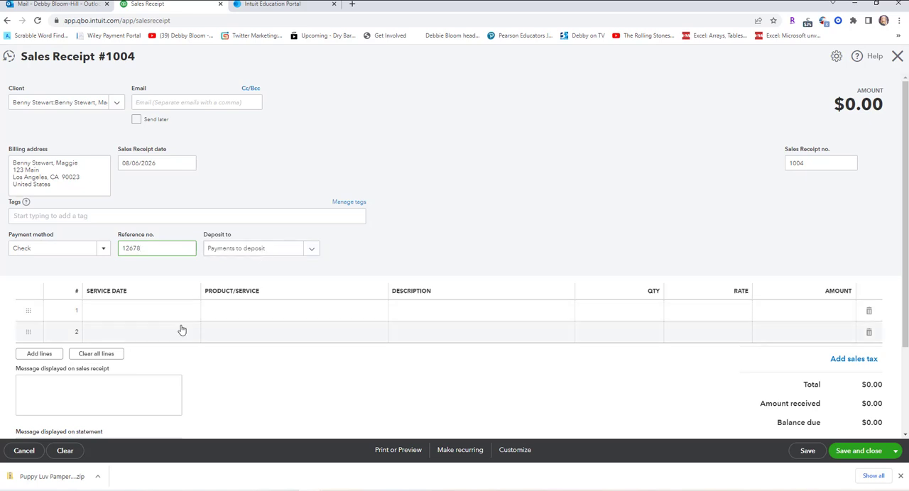
left_click(157, 311)
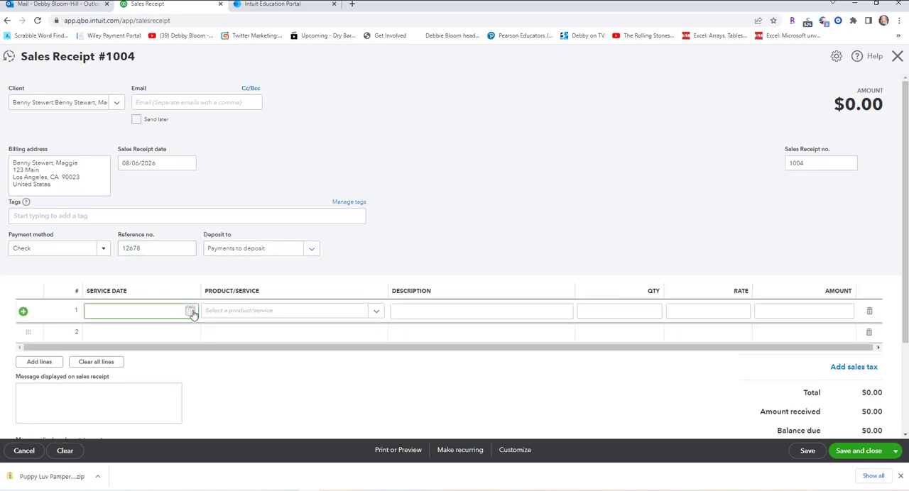
left_click(191, 311)
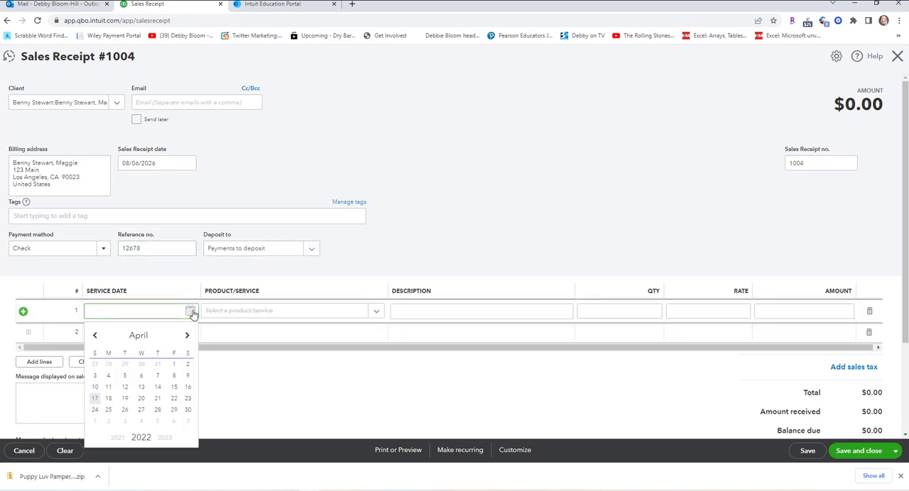
left_click(166, 439)
left_click(166, 439)
left_click(166, 439)
left_click(166, 439)
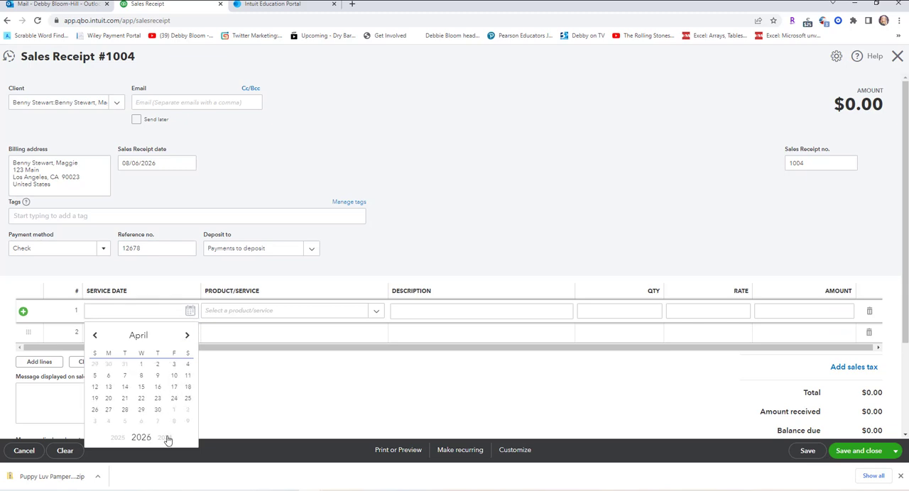
left_click(188, 340)
left_click(188, 339)
left_click(188, 339)
left_click(188, 339)
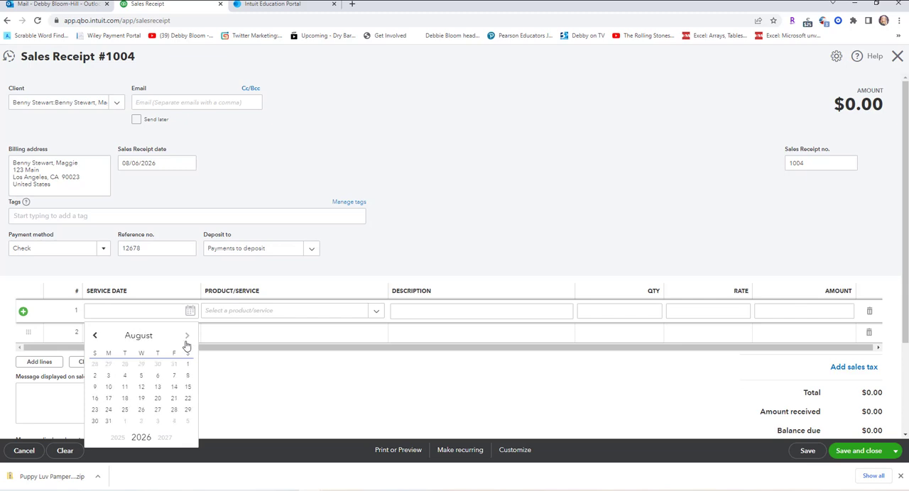
left_click(159, 377)
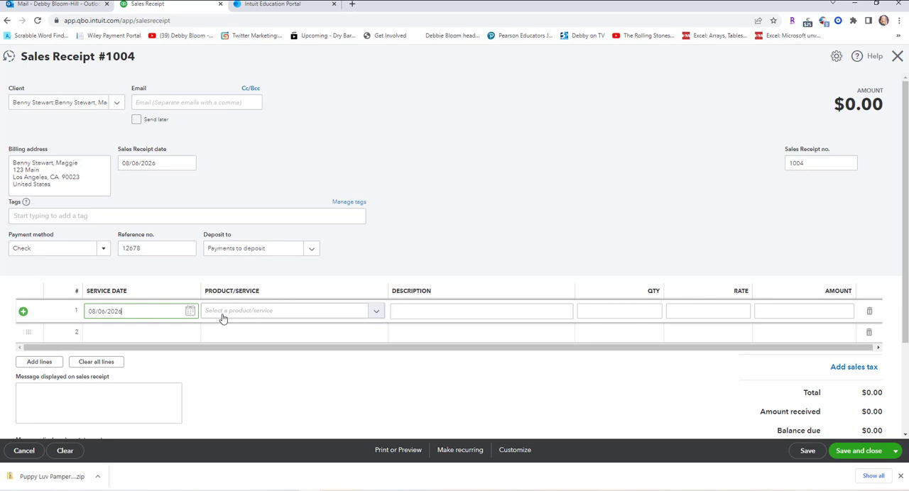
Set the first line's product/service to Small Dog, Bath and Brush.
left_click(376, 314)
scroll(479, 256, "down", 1)
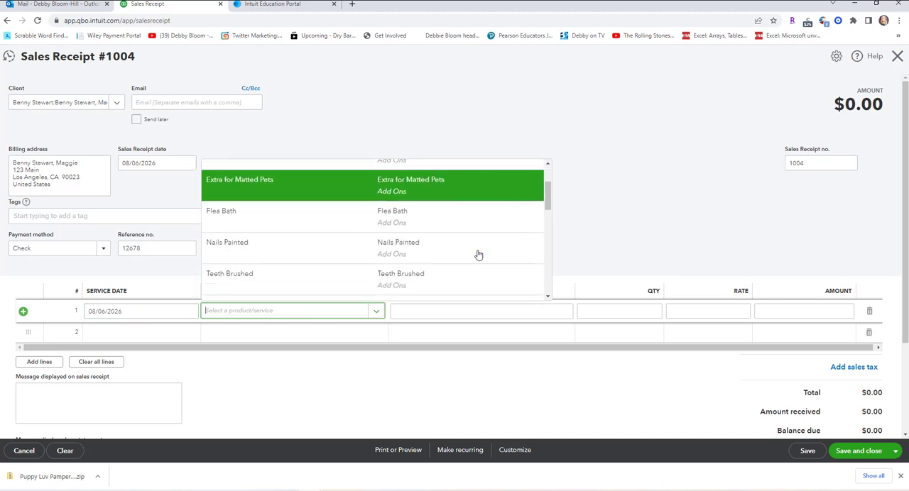
scroll(478, 256, "down", 4)
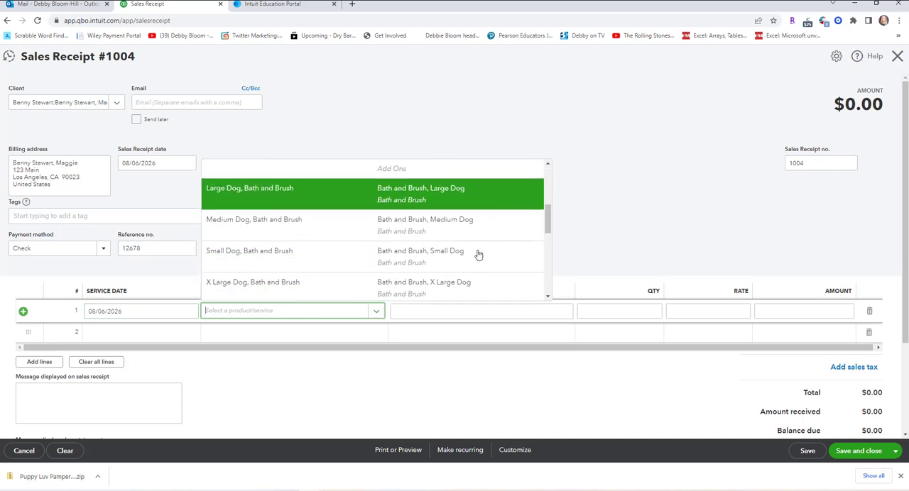
left_click(478, 258)
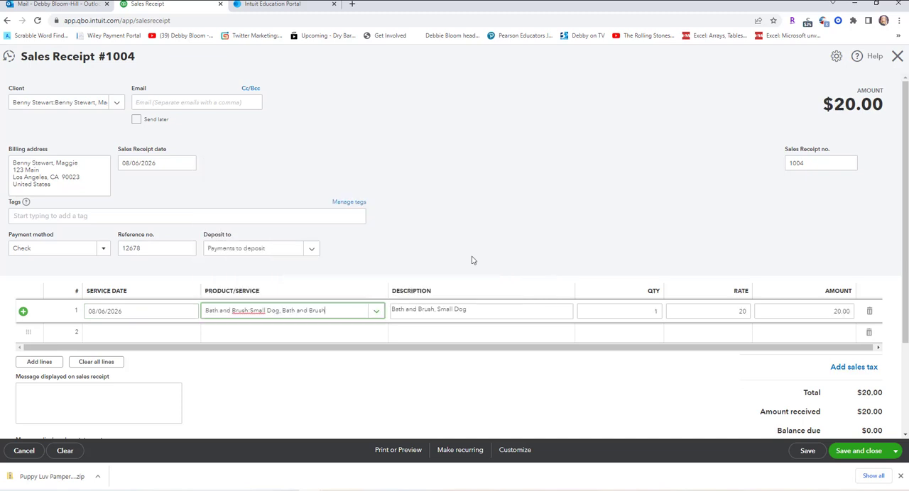
left_click(157, 328)
left_click(189, 334)
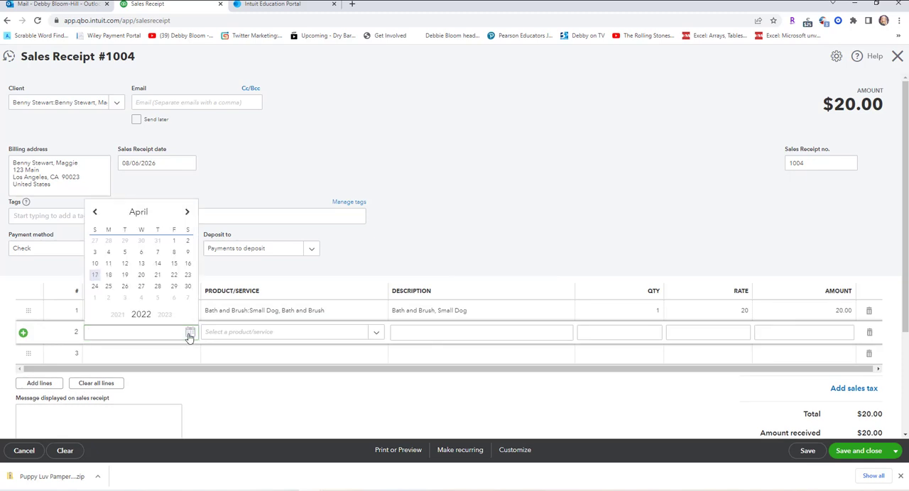
left_click(149, 332)
key("Return")
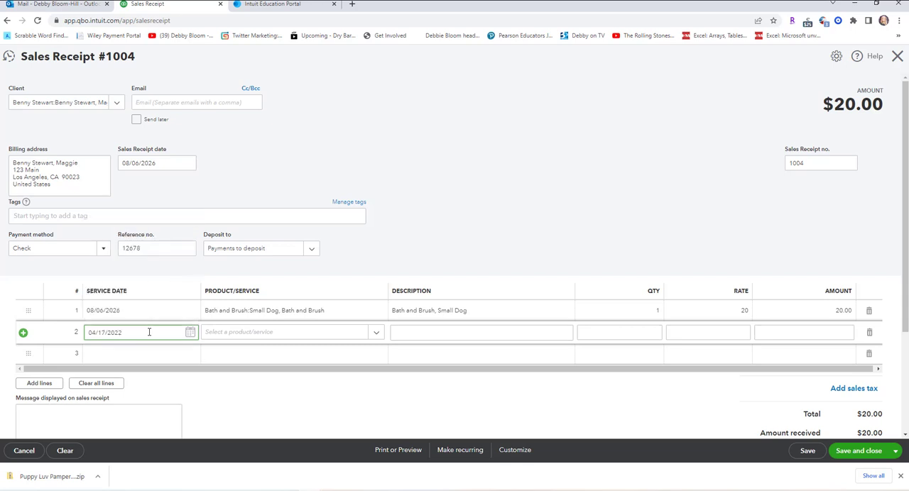
Set the second line's service date to 08/06/2026.
left_click(190, 332)
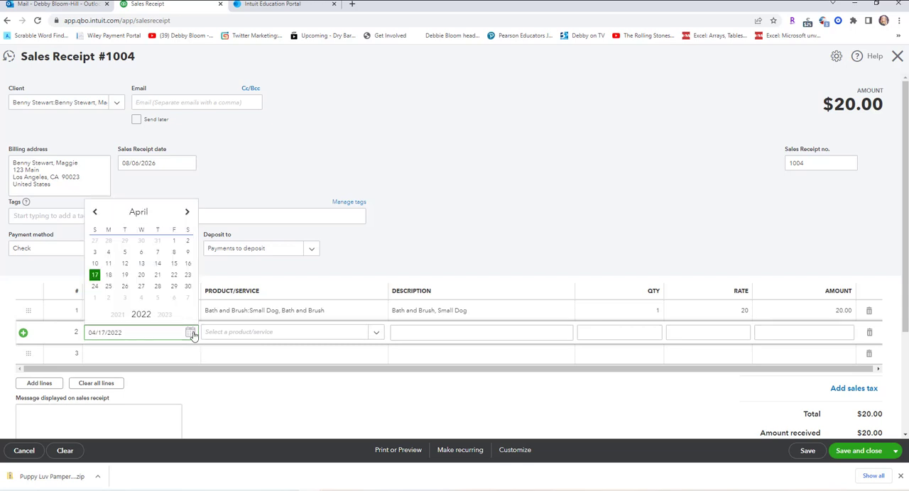
left_click(163, 316)
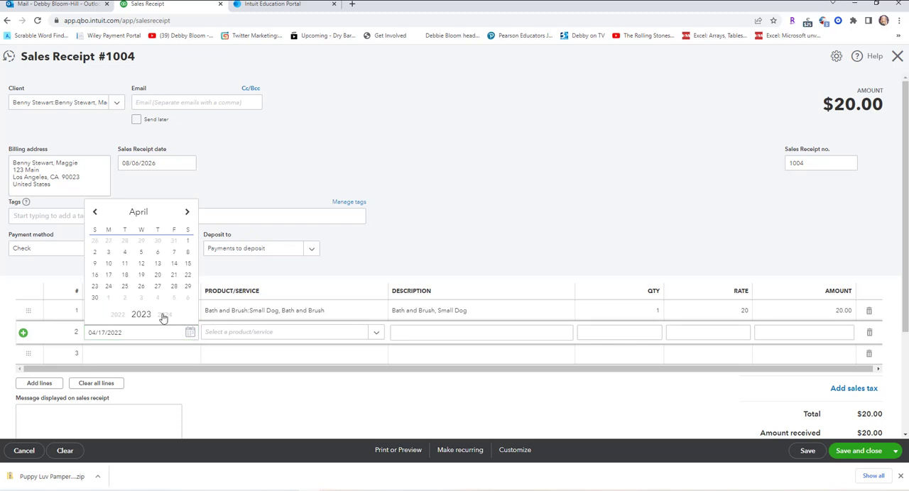
left_click(164, 315)
left_click(164, 317)
left_click(163, 317)
left_click(186, 215)
left_click(187, 215)
left_click(186, 214)
left_click(187, 214)
left_click(157, 253)
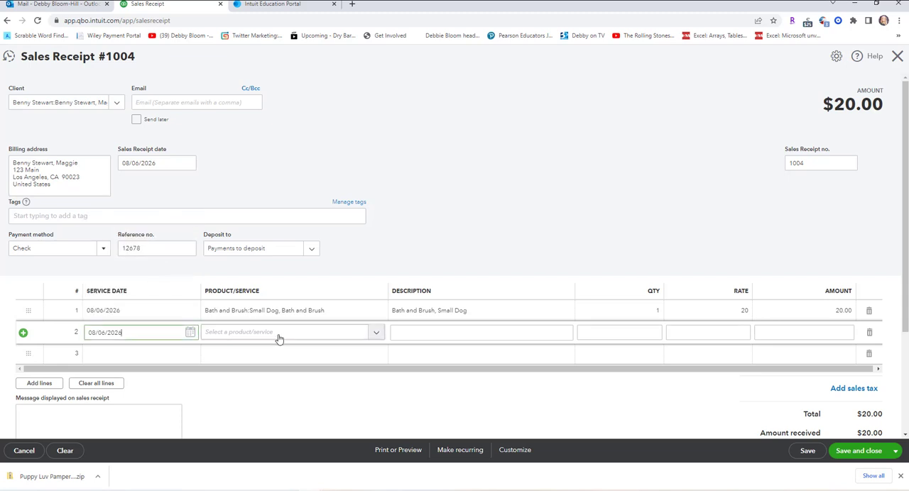
Set the second line's product/service to the Teeth Brushed add-on.
left_click(373, 334)
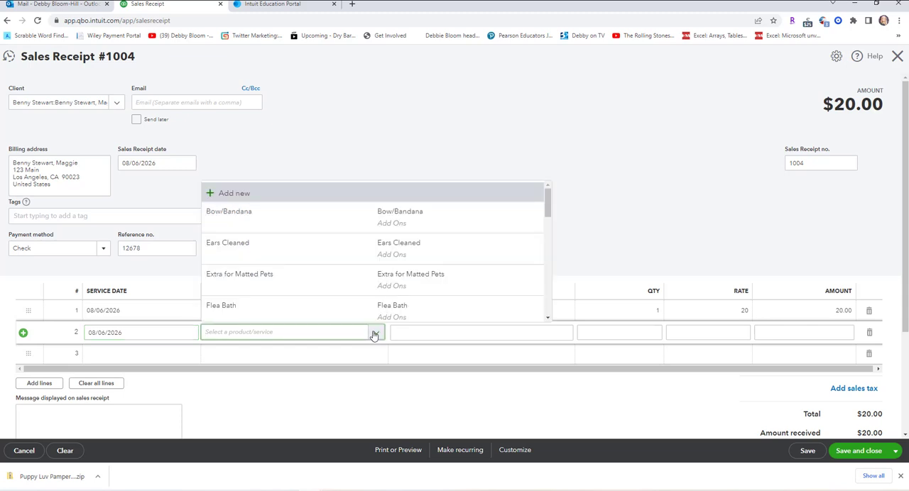
scroll(493, 282, "down", 5)
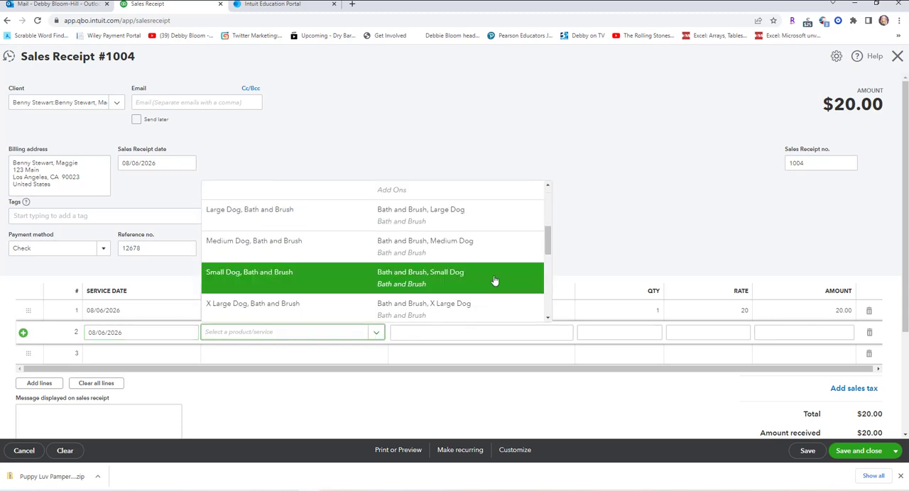
scroll(495, 282, "down", 2)
scroll(471, 274, "up", 5)
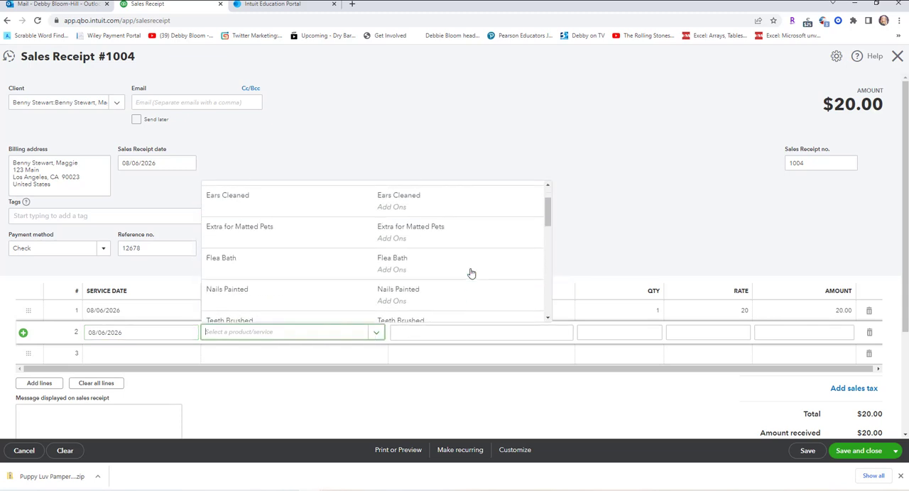
scroll(471, 272, "up", 1)
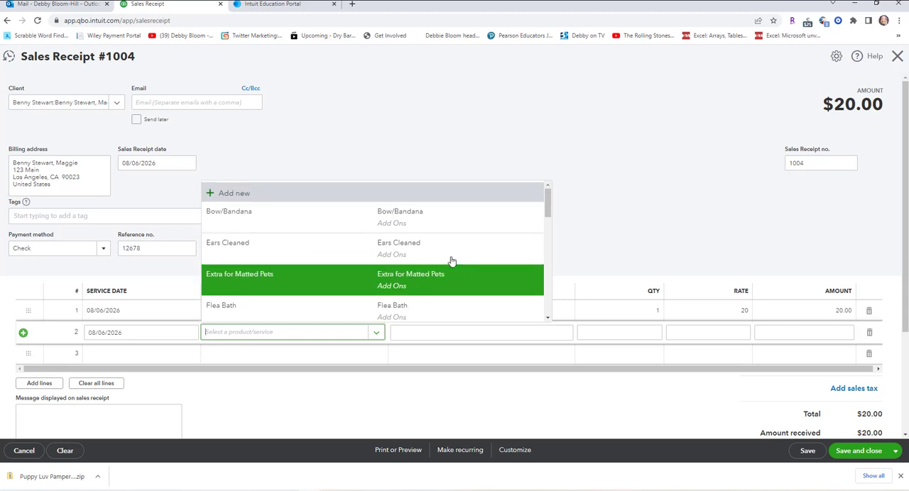
scroll(444, 257, "down", 3)
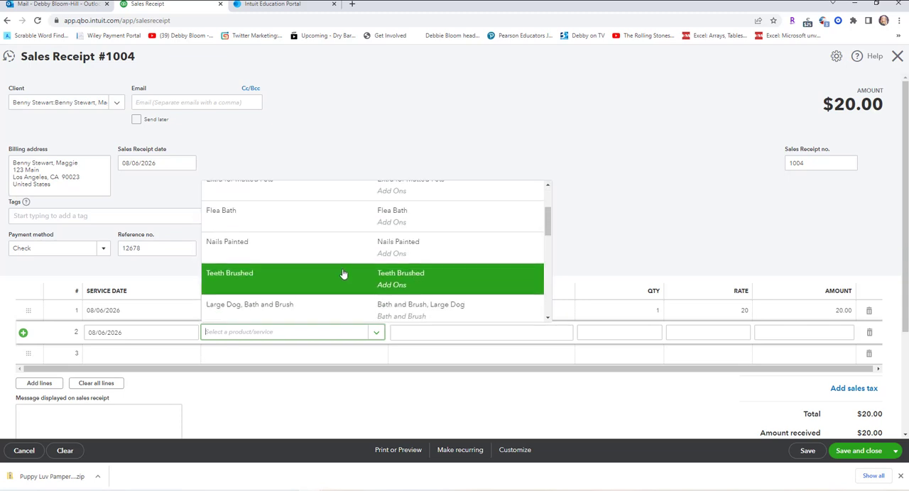
left_click(343, 274)
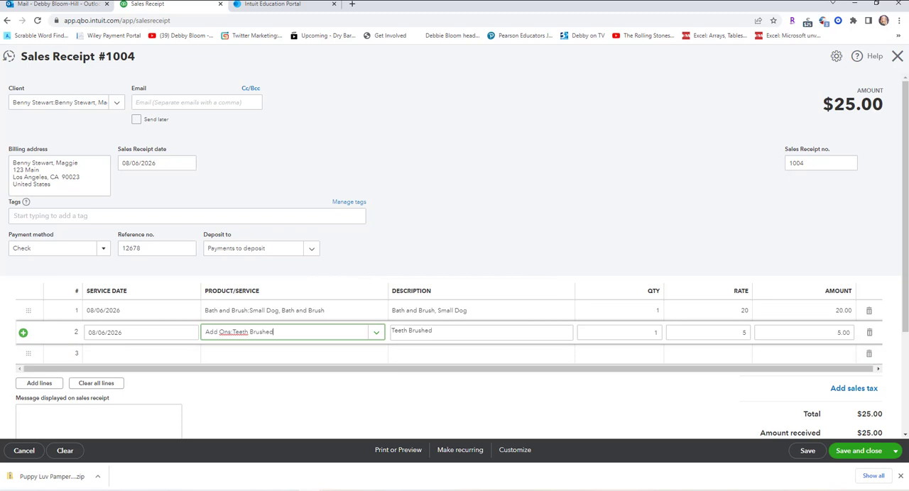
Save sales receipt 1004 and start a new sales receipt.
scroll(739, 341, "down", 2)
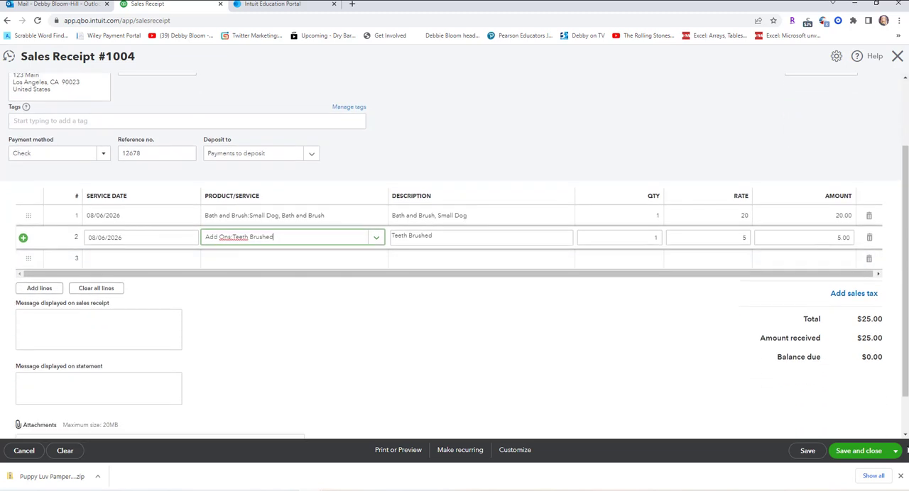
left_click(896, 452)
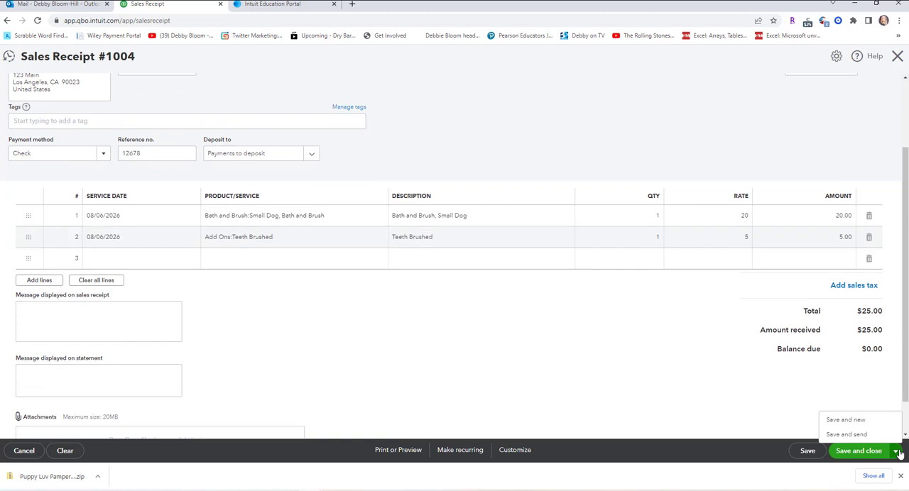
left_click(858, 425)
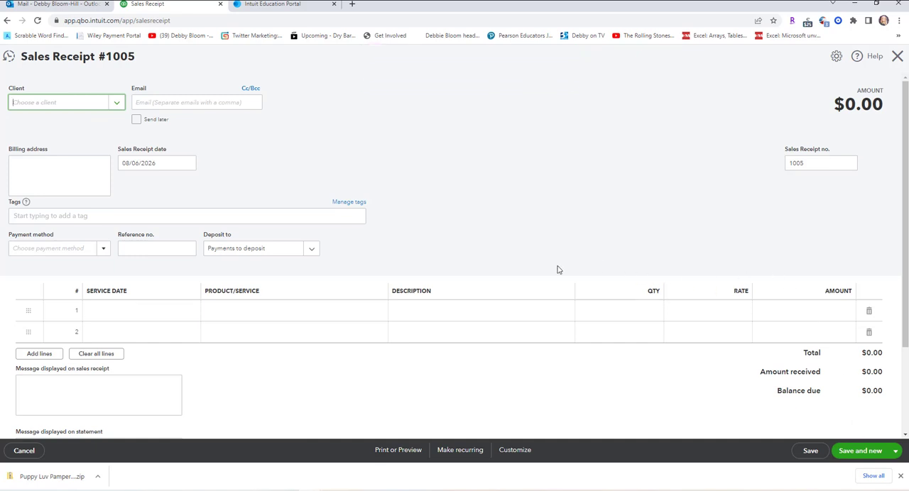
Add a new client to receipt 1005, entering the owner's full name followed by the pet's name as display name.
left_click(118, 103)
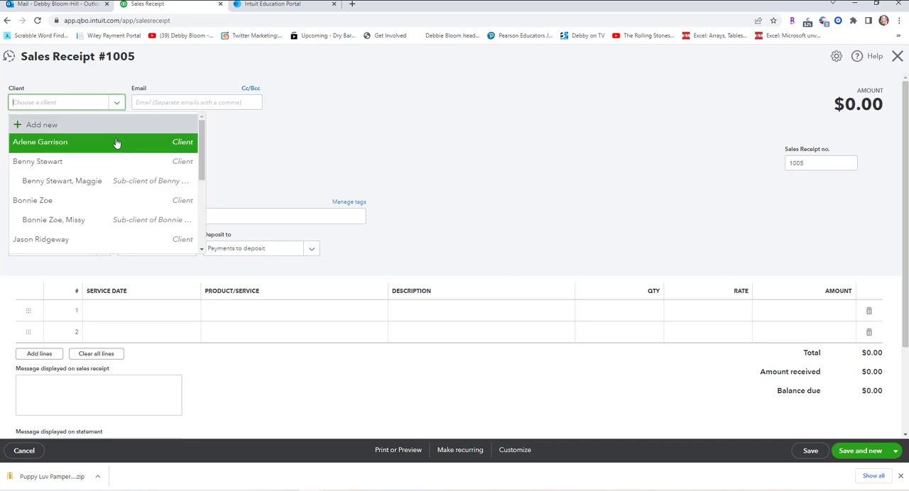
left_click(75, 126)
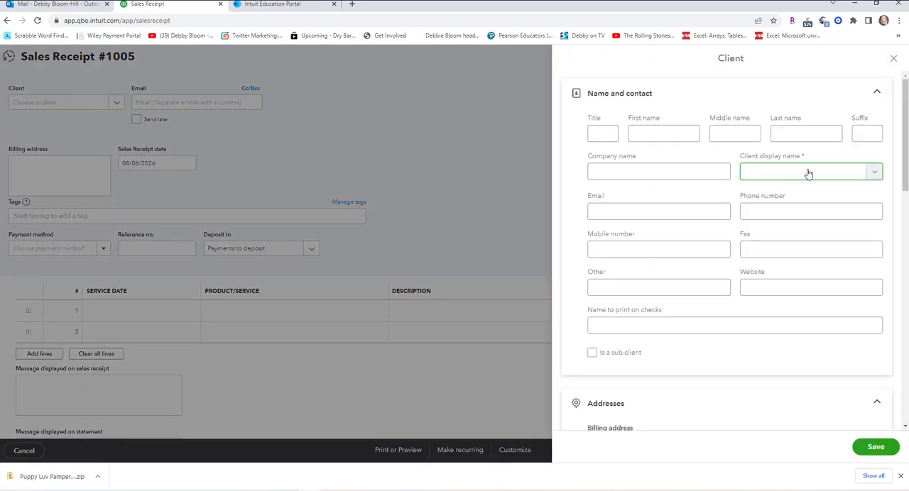
type("Arlene Garrison, Joe")
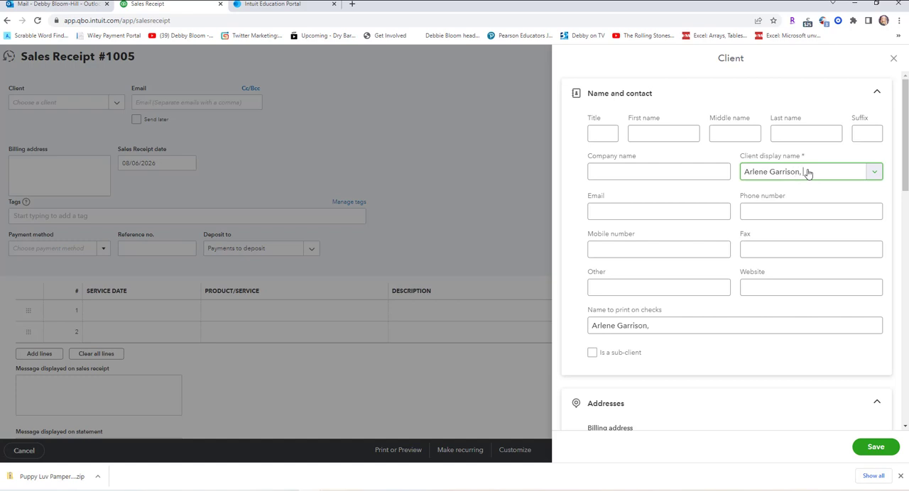
Make the new pet client a sub-client of its existing owner and save it to receipt 1005.
left_click(592, 353)
scroll(717, 354, "down", 1)
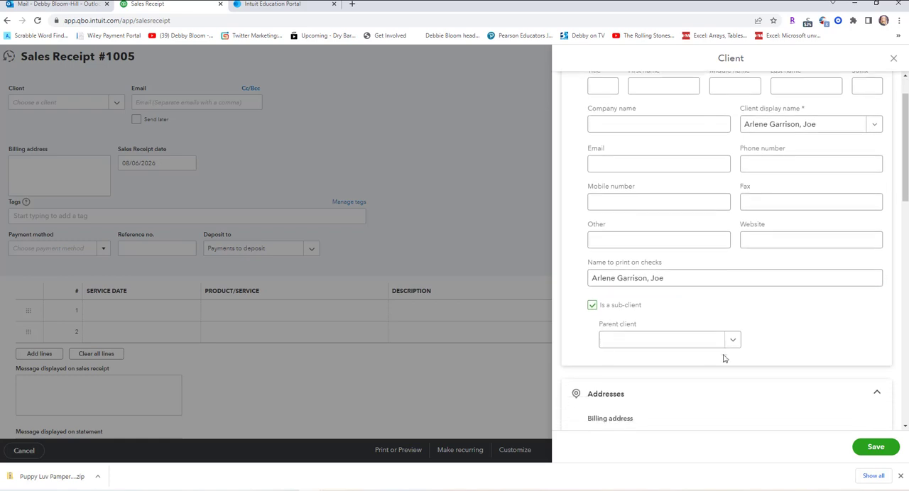
left_click(733, 348)
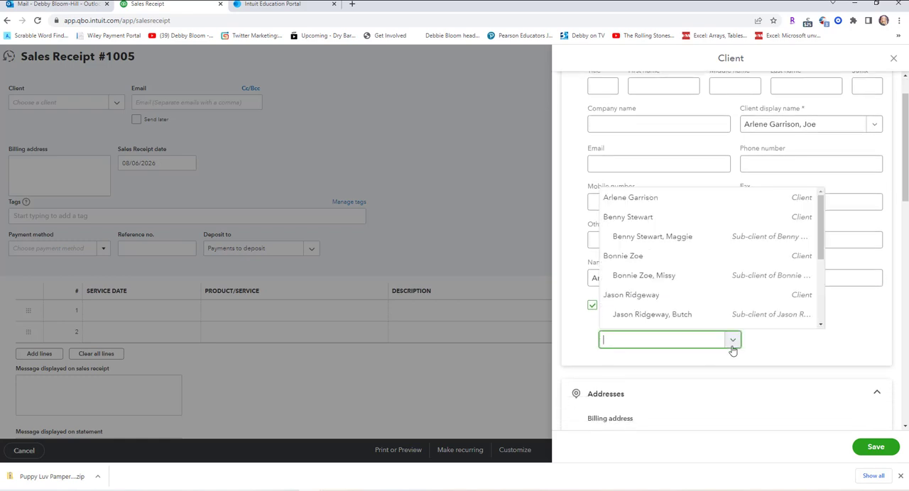
left_click(691, 202)
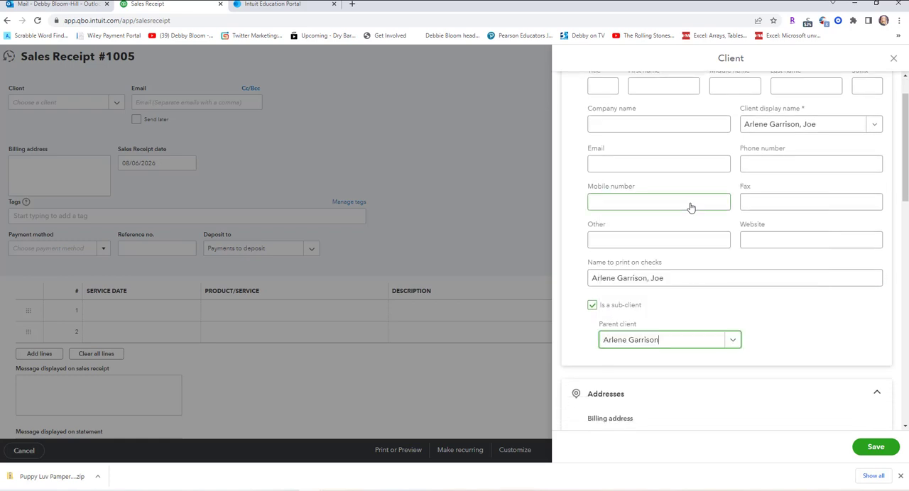
left_click(875, 447)
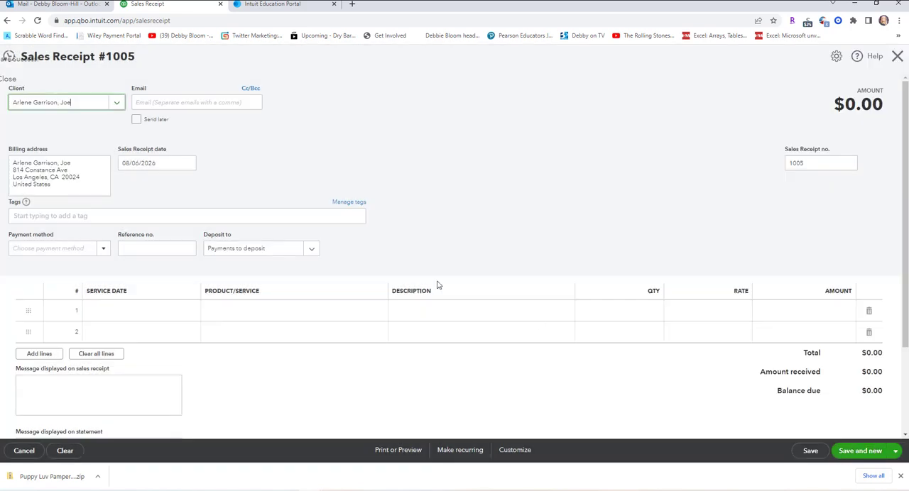
Set sales receipt 1005's payment method to Check and its reference number to 9981.
left_click(102, 250)
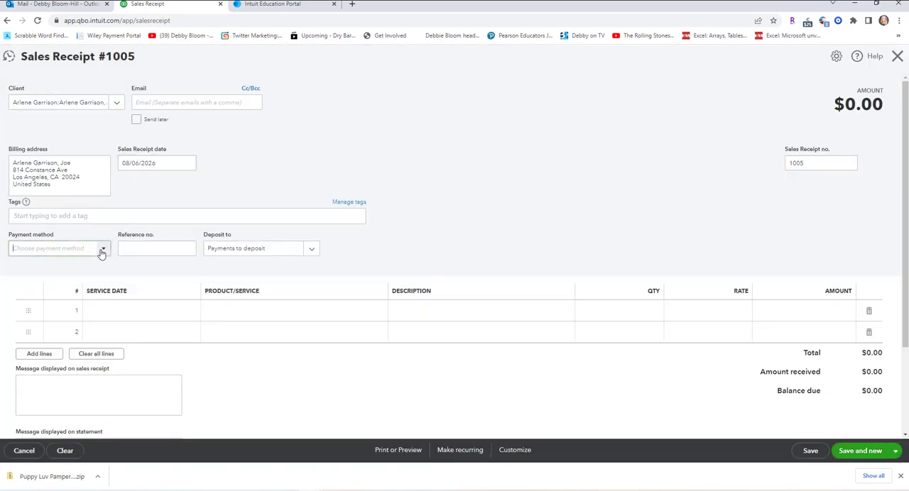
left_click(73, 299)
left_click(134, 250)
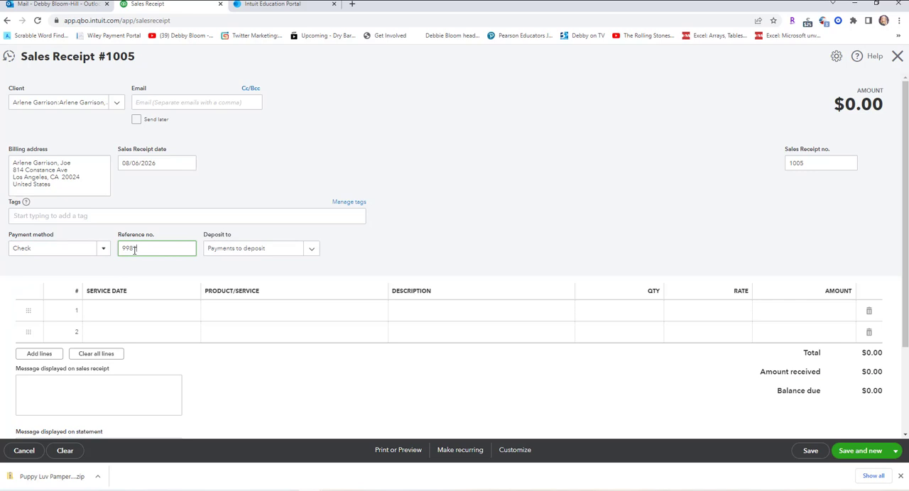
type("9981")
Set the service date of receipt 1005's first line to 08/06/2026.
left_click(168, 319)
left_click(190, 313)
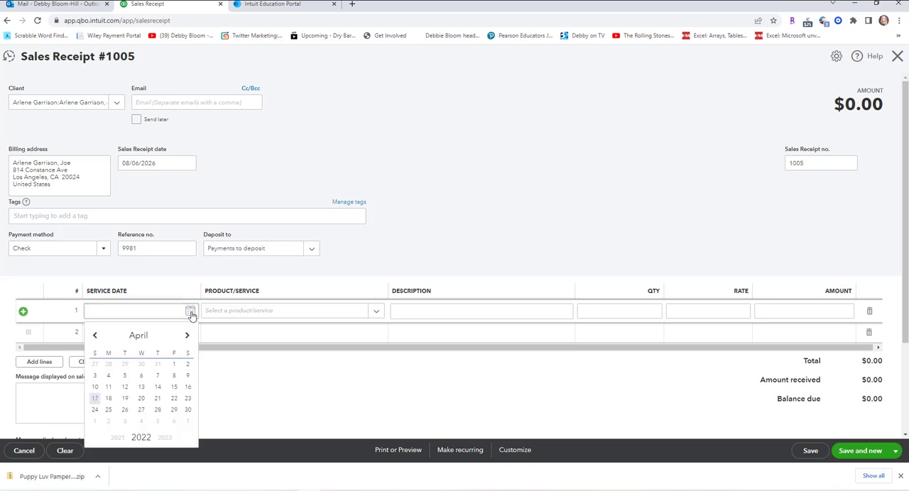
left_click(165, 438)
left_click(165, 439)
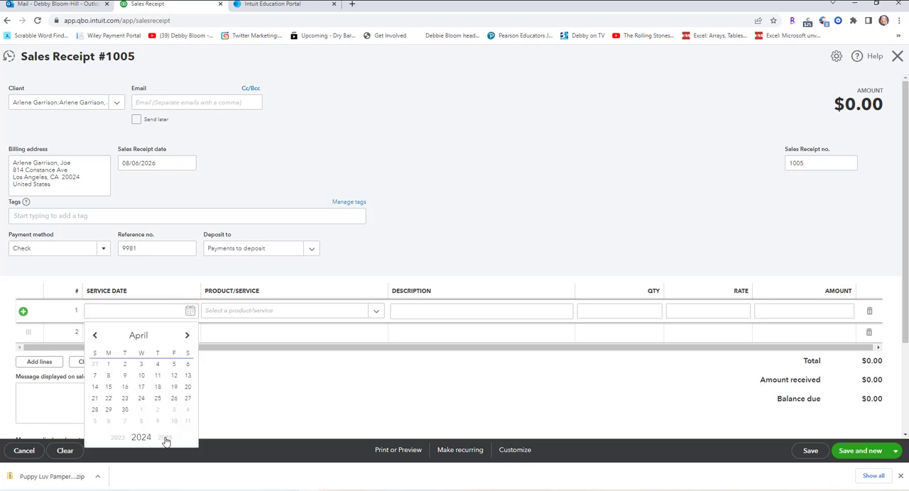
left_click(164, 438)
left_click(165, 438)
left_click(185, 336)
left_click(185, 336)
left_click(185, 336)
left_click(186, 337)
left_click(186, 337)
left_click(157, 376)
Add the Small Dog, Mini Pet Groom service to the first line of sales receipt 1005.
left_click(239, 321)
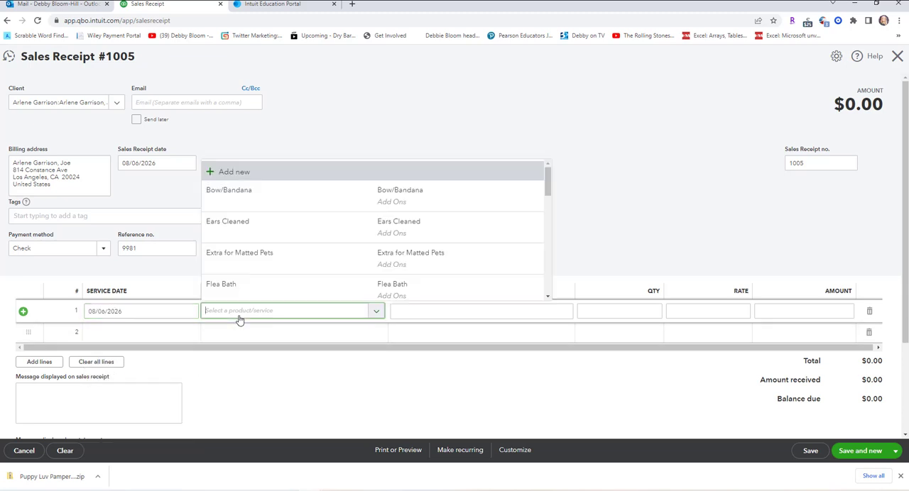
scroll(529, 223, "down", 1)
scroll(529, 223, "down", 4)
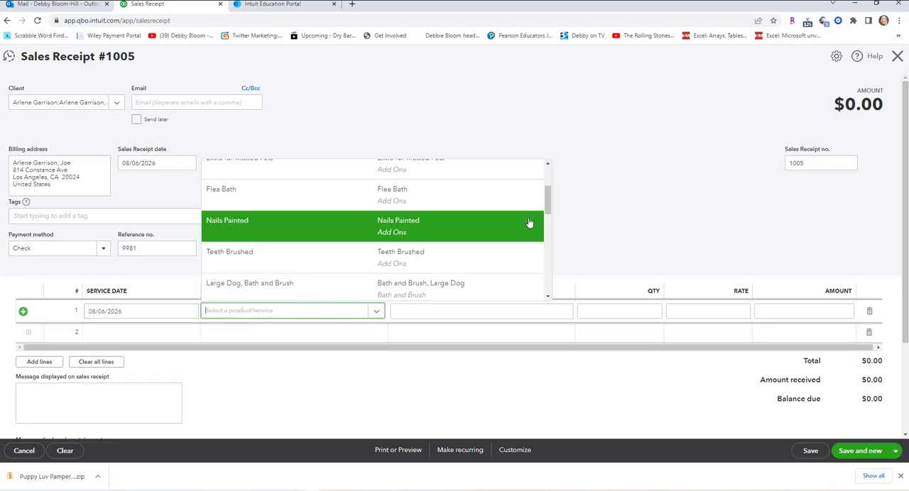
scroll(526, 225, "down", 3)
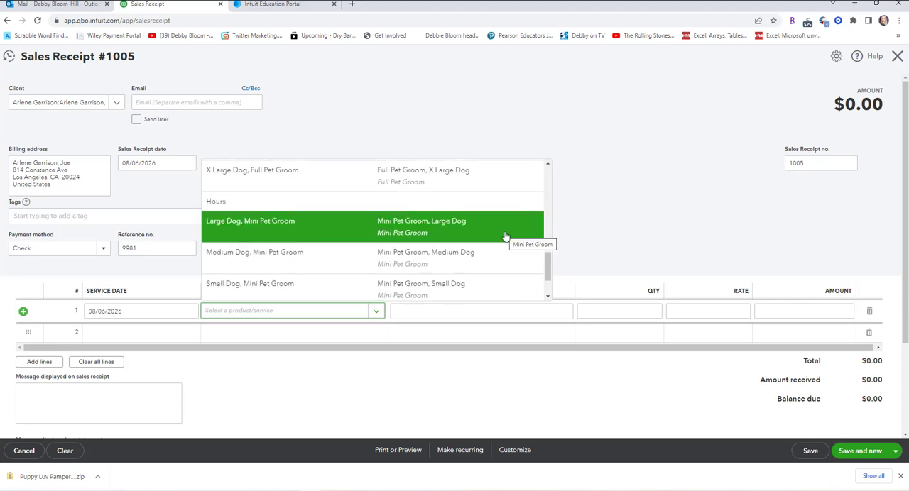
left_click(481, 288)
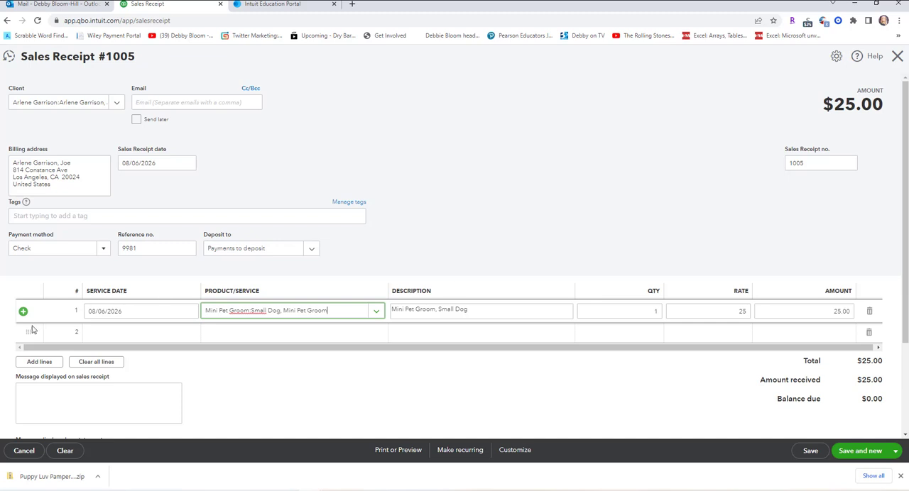
Set the service date of receipt 1005's second line to 08/06/2026.
left_click(155, 330)
left_click(189, 333)
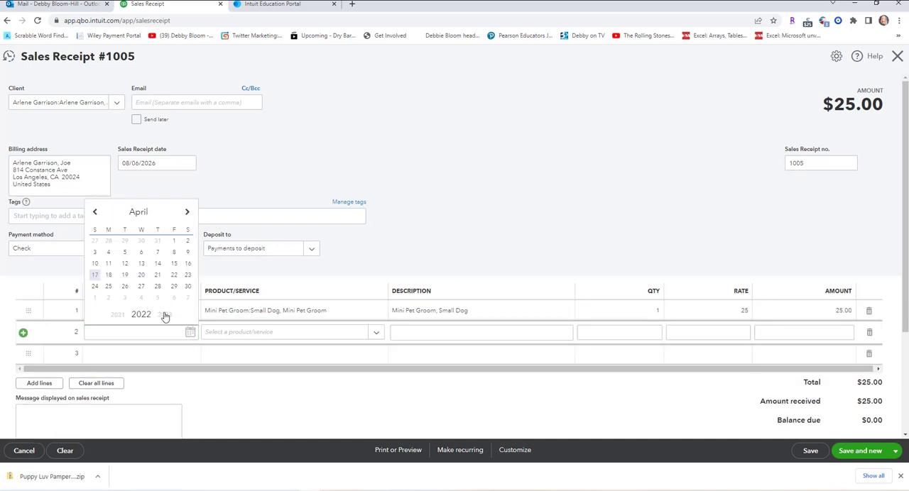
left_click(164, 314)
left_click(164, 315)
left_click(164, 315)
left_click(164, 314)
left_click(187, 213)
left_click(186, 213)
left_click(187, 213)
left_click(186, 214)
left_click(157, 256)
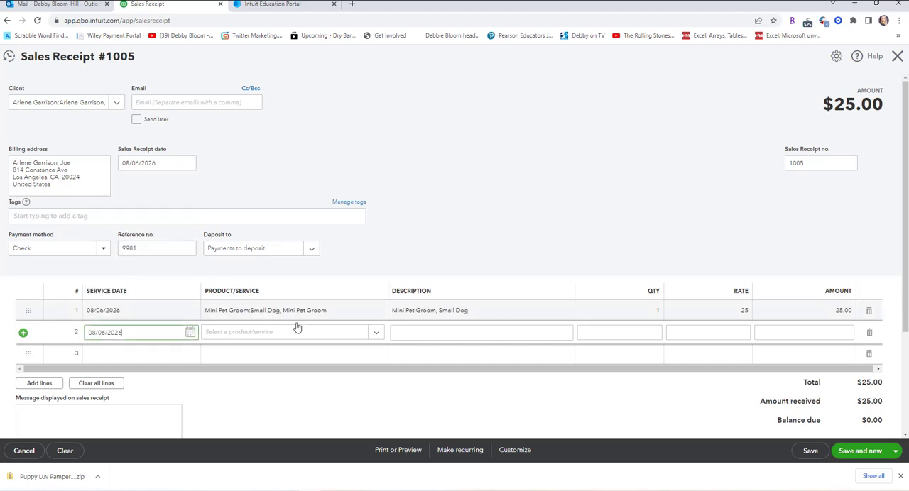
Add the Ears Cleaned add-on to receipt 1005's second line, save the receipt and start a new one.
left_click(374, 334)
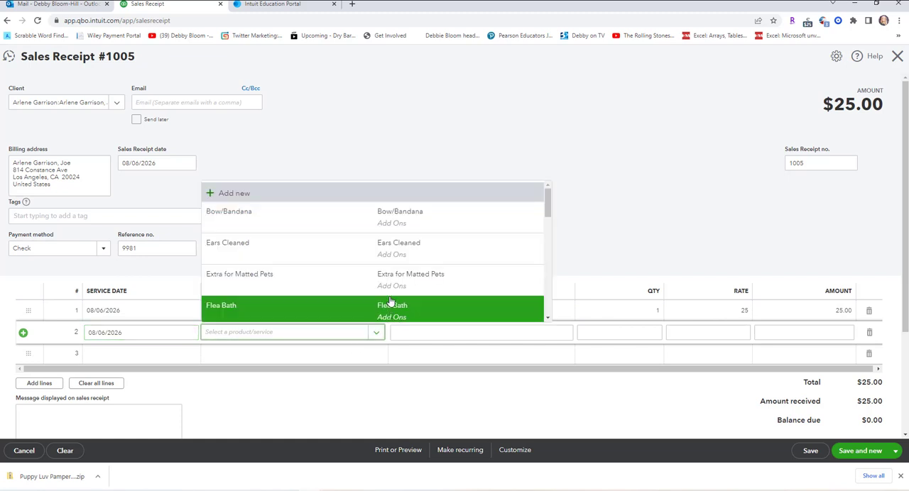
left_click(380, 254)
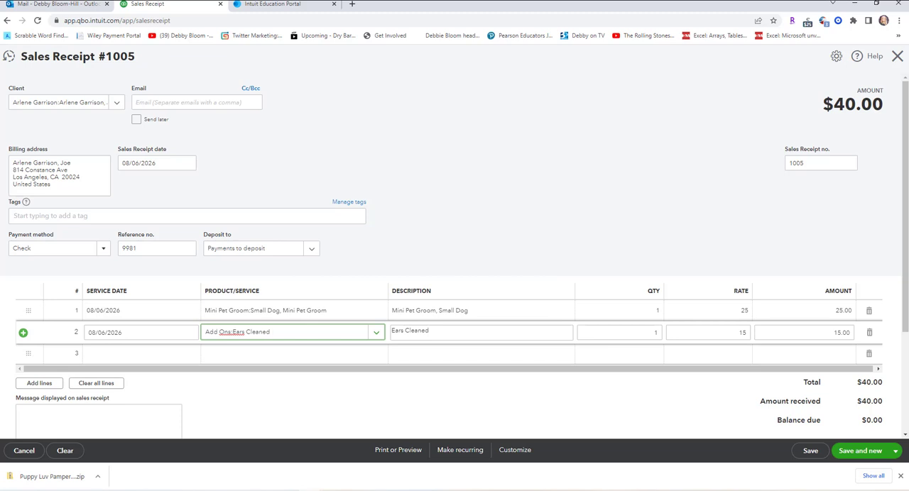
left_click(869, 457)
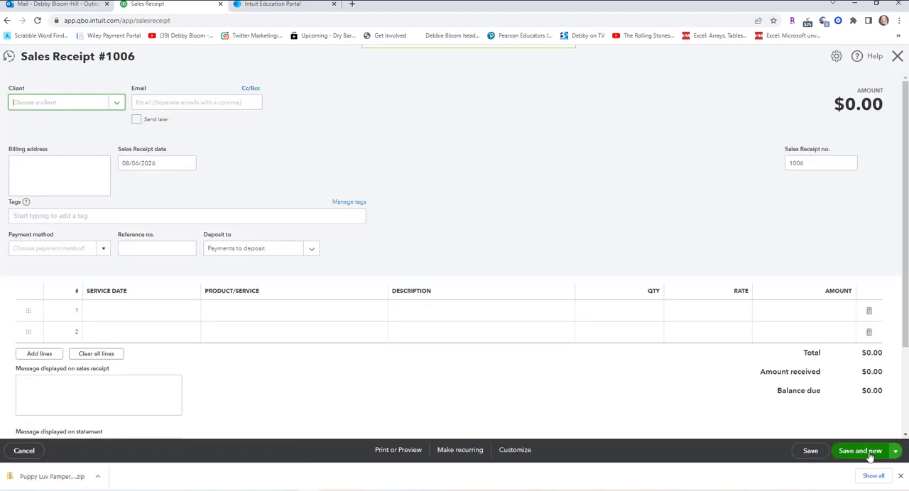
Add a new client from receipt 1006, entering the owner's full name followed by the pet's name as display name.
left_click(117, 103)
scroll(129, 142, "down", 3)
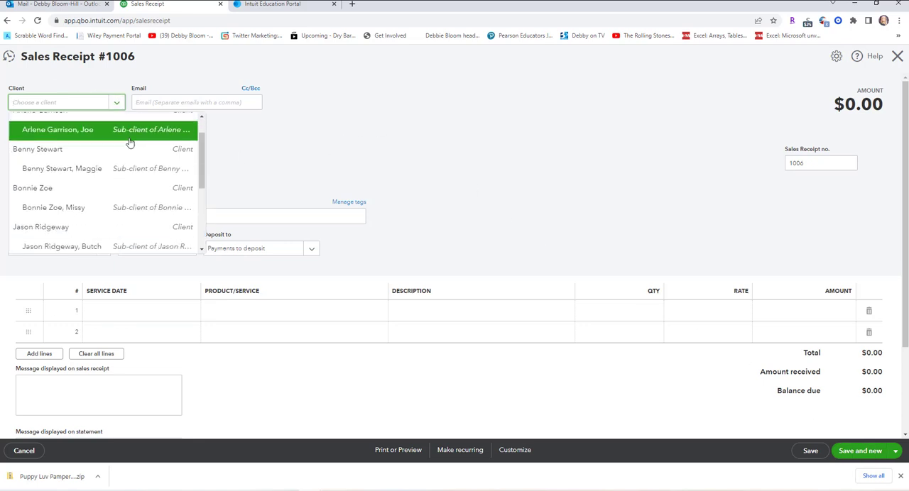
scroll(129, 143, "down", 3)
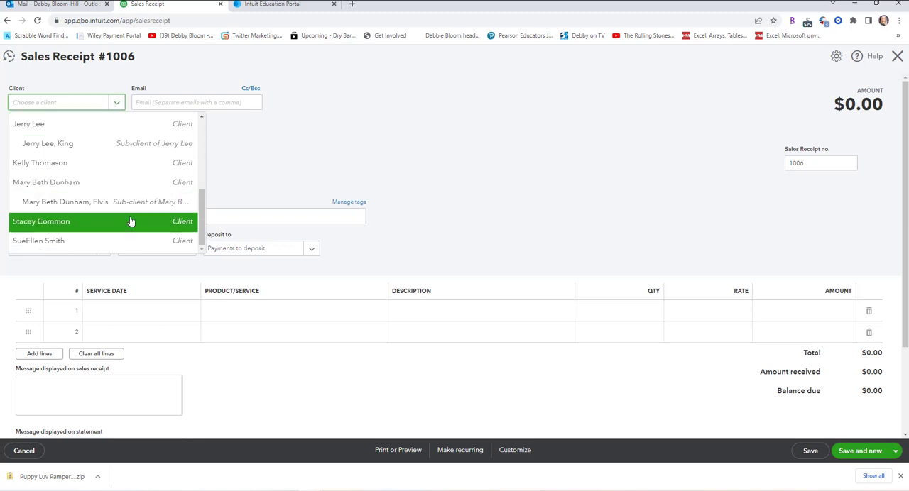
scroll(101, 162, "up", 6)
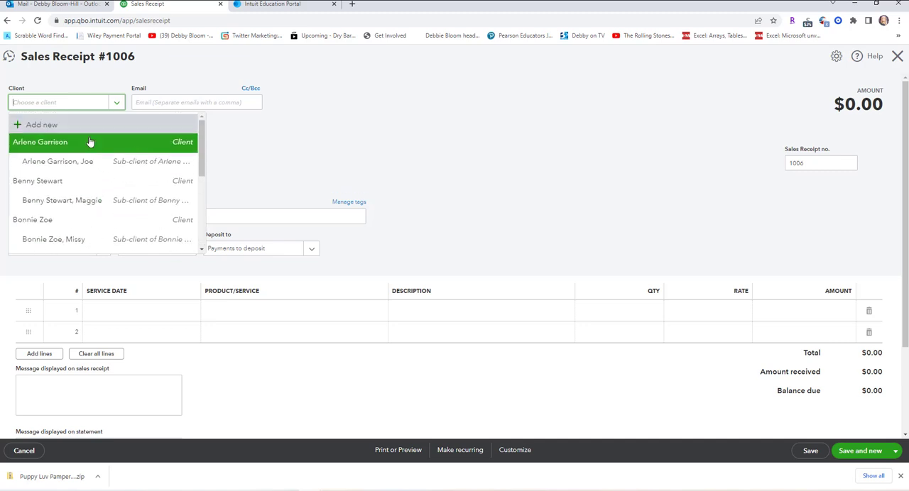
left_click(81, 132)
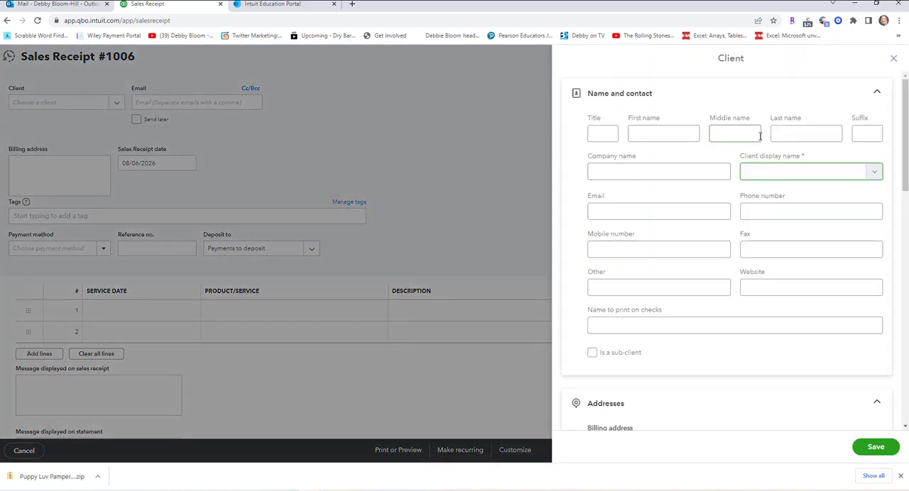
type("Stacey Common")
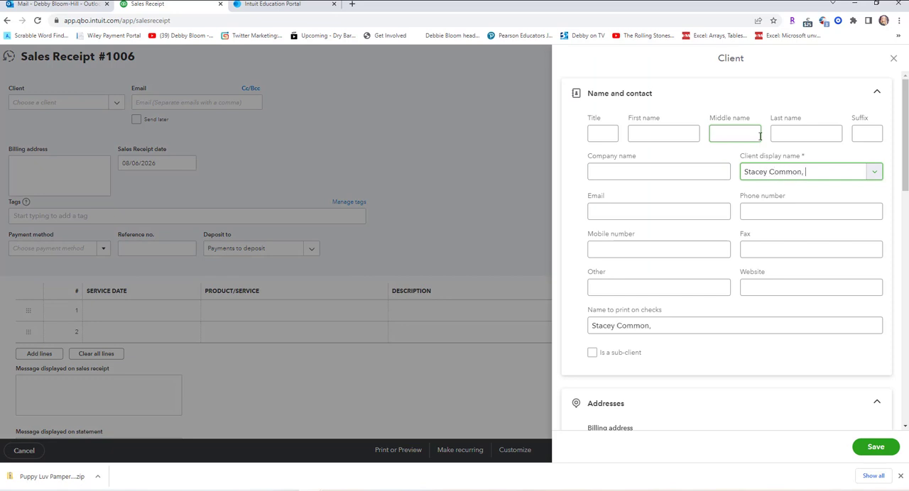
type(", Agnes")
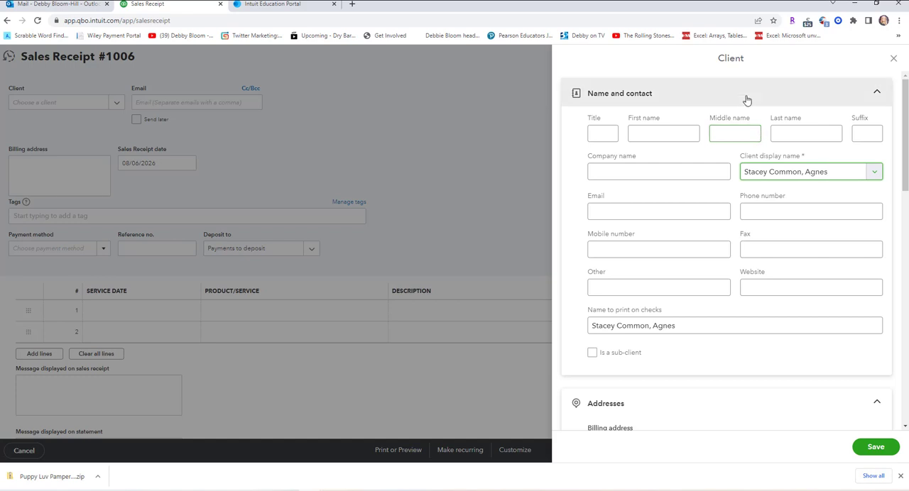
Make receipt 1006's new pet client a sub-client of its existing owner and save the client.
left_click(593, 353)
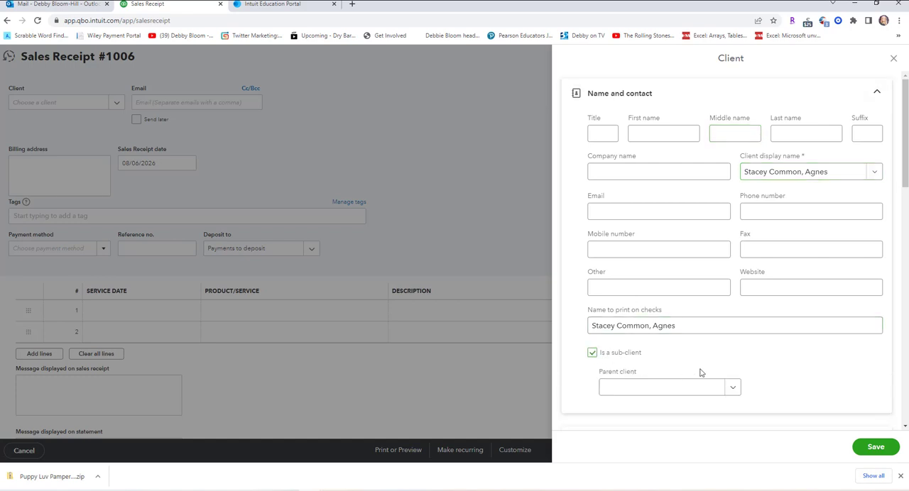
left_click(732, 387)
scroll(753, 327, "down", 2)
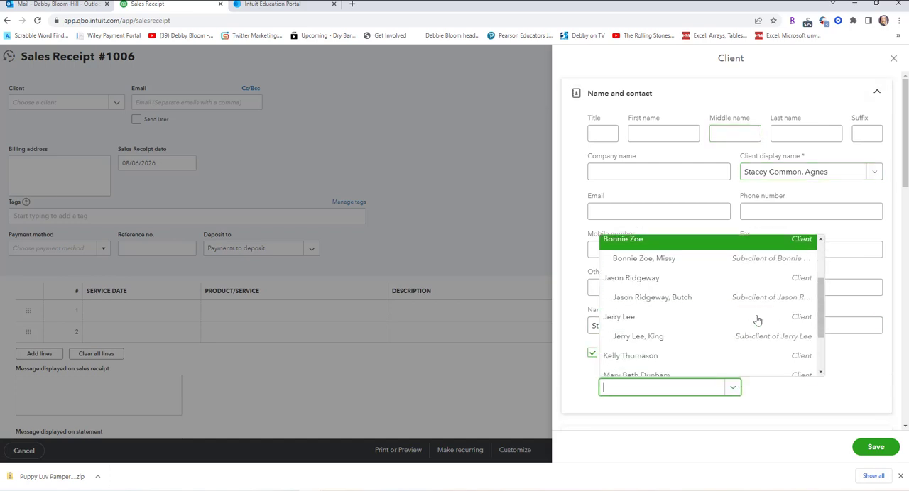
scroll(750, 326, "down", 1)
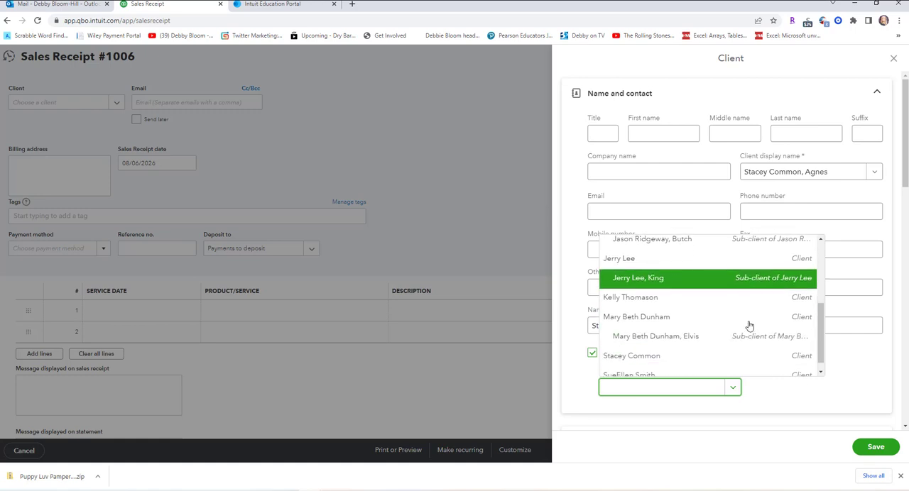
left_click(736, 356)
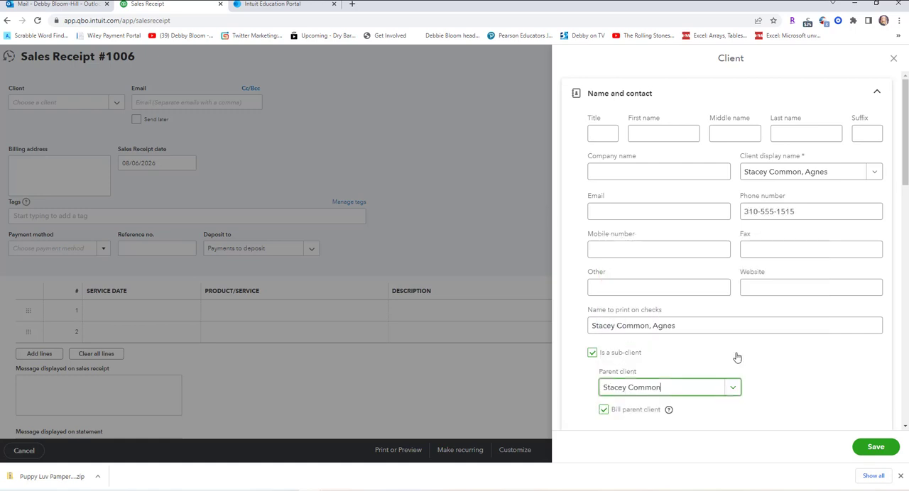
left_click(875, 447)
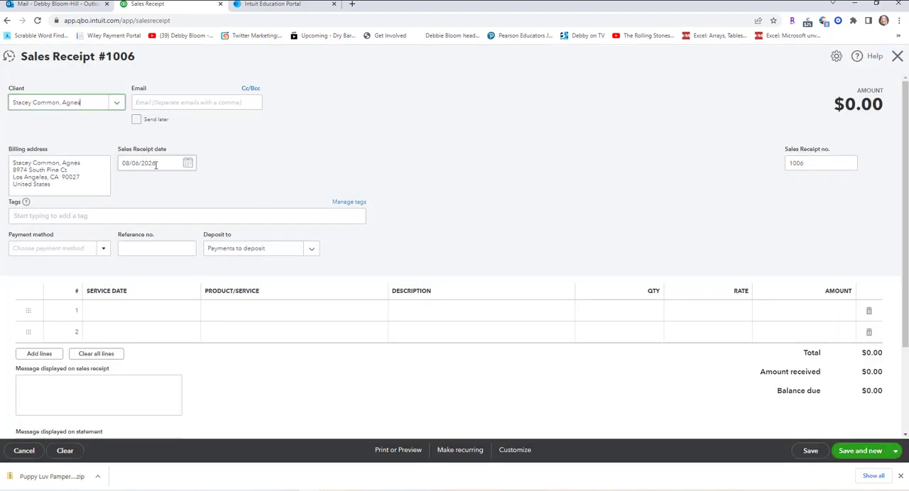
Set receipt 1006's payment method to Cash and its first line's service date to 08/06/2026.
left_click(100, 254)
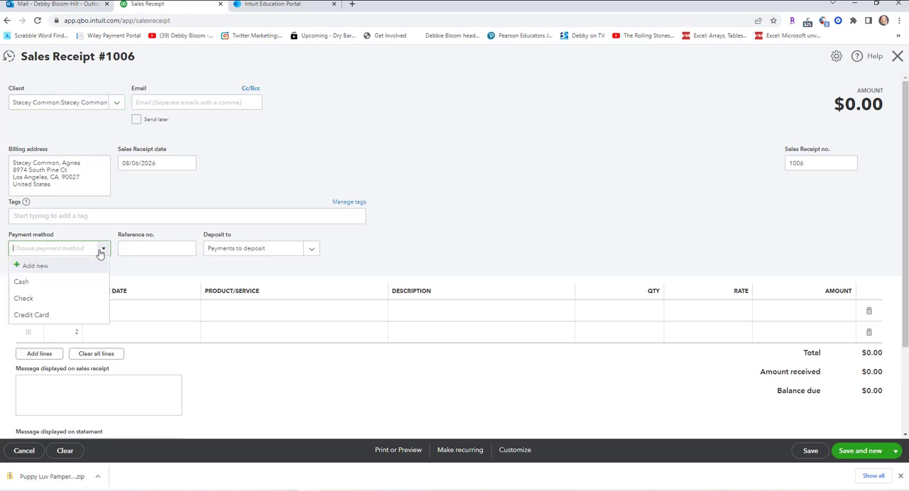
left_click(67, 282)
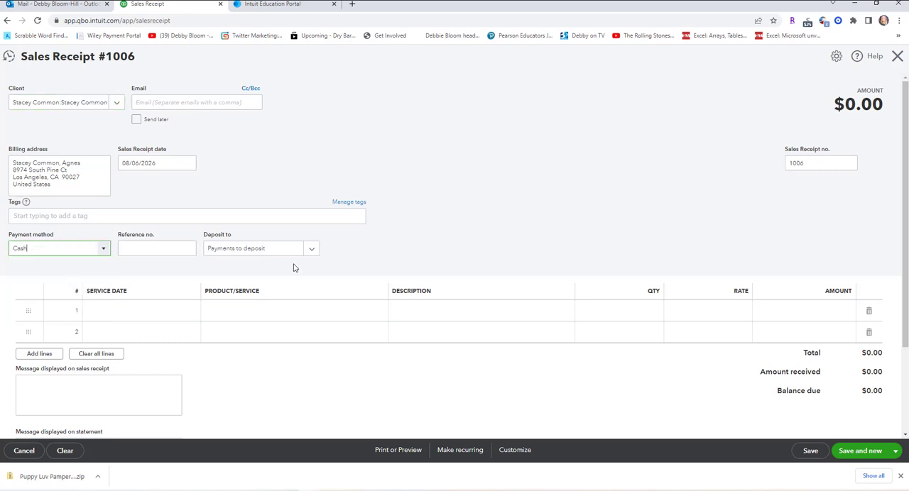
left_click(124, 316)
left_click(191, 313)
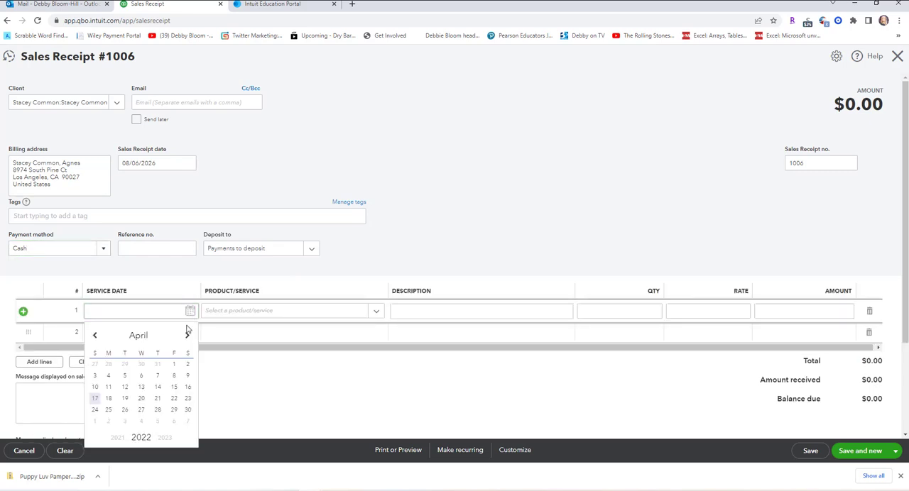
left_click(171, 439)
left_click(171, 439)
left_click(172, 439)
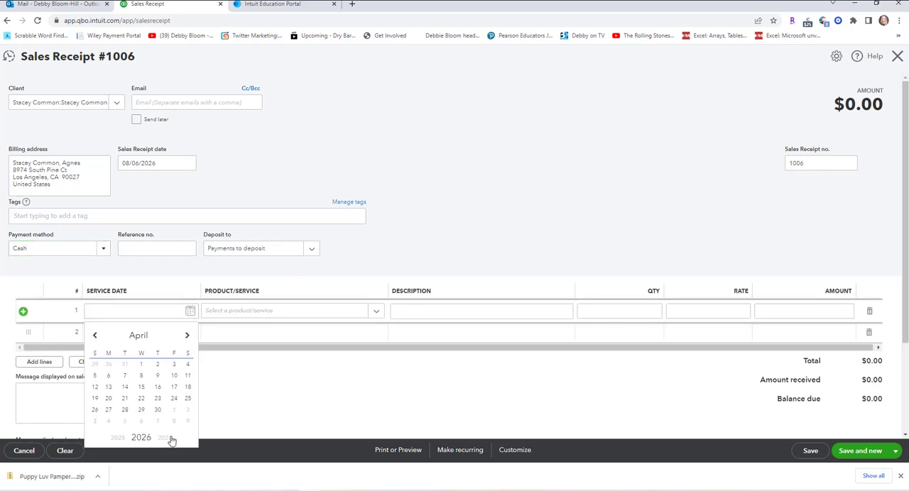
left_click(186, 341)
left_click(186, 340)
left_click(185, 340)
left_click(185, 340)
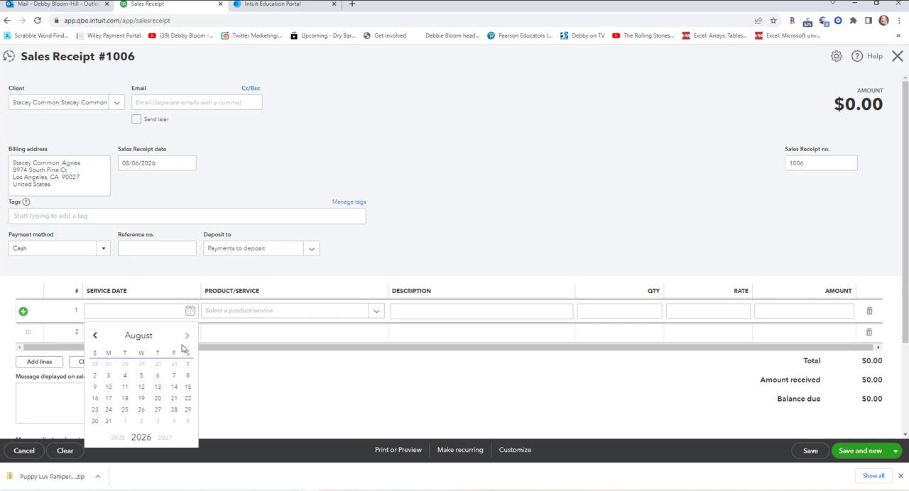
left_click(159, 377)
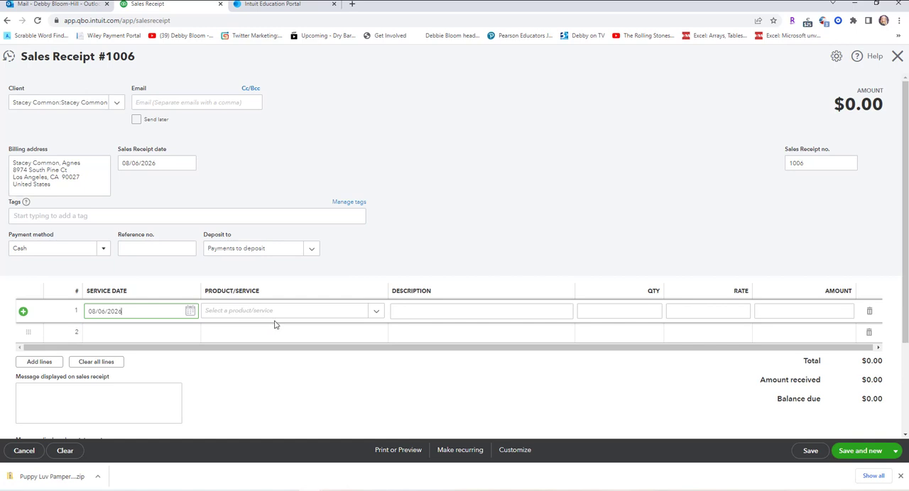
Add the Medium Dog, Bath and Brush service to receipt 1006's first line, then save and close the receipt.
left_click(377, 313)
scroll(474, 238, "down", 2)
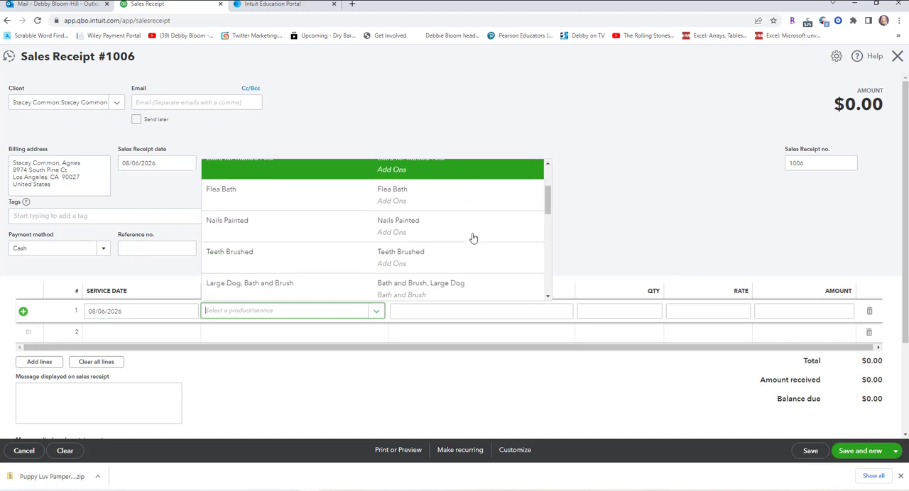
scroll(472, 238, "down", 3)
left_click(446, 266)
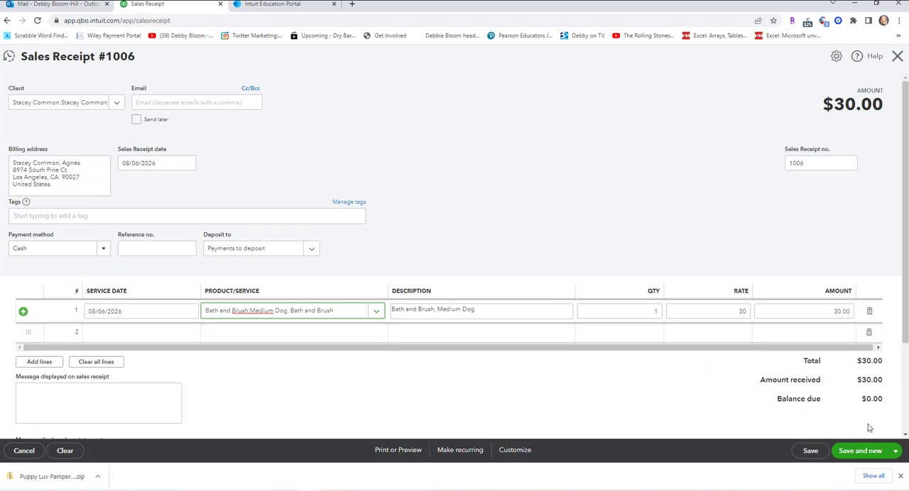
left_click(896, 452)
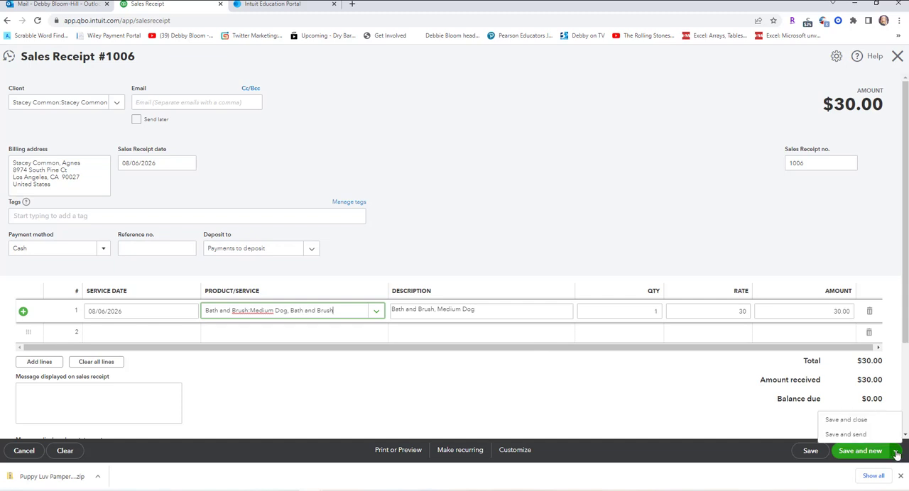
left_click(862, 420)
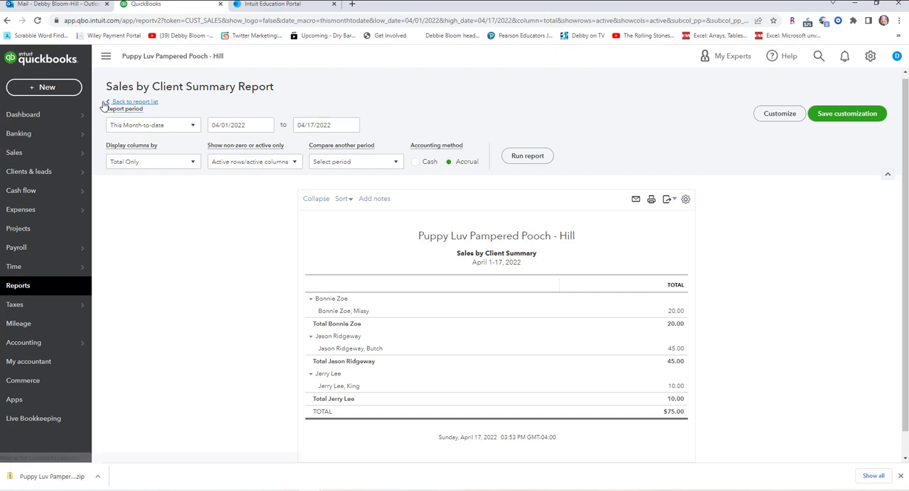
Record a bank deposit to Los Angeles City Bank including all listed sales receipt payments, and save and close it.
left_click(47, 87)
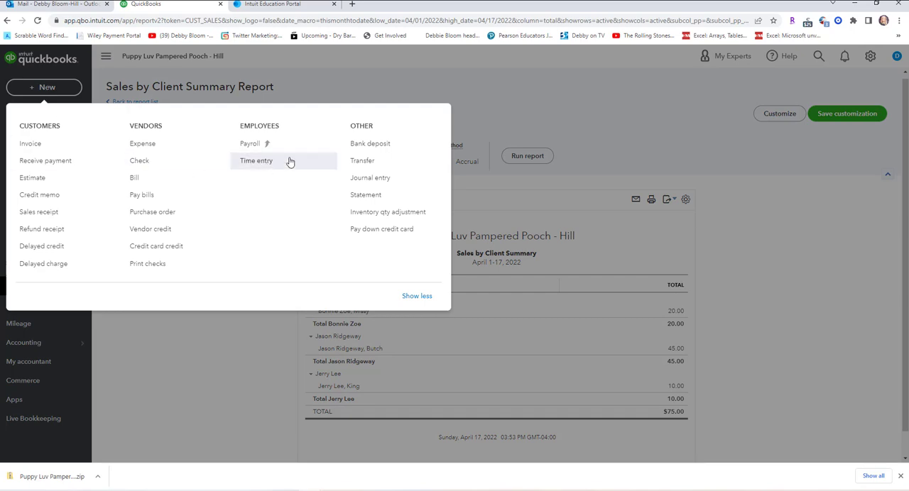
left_click(376, 148)
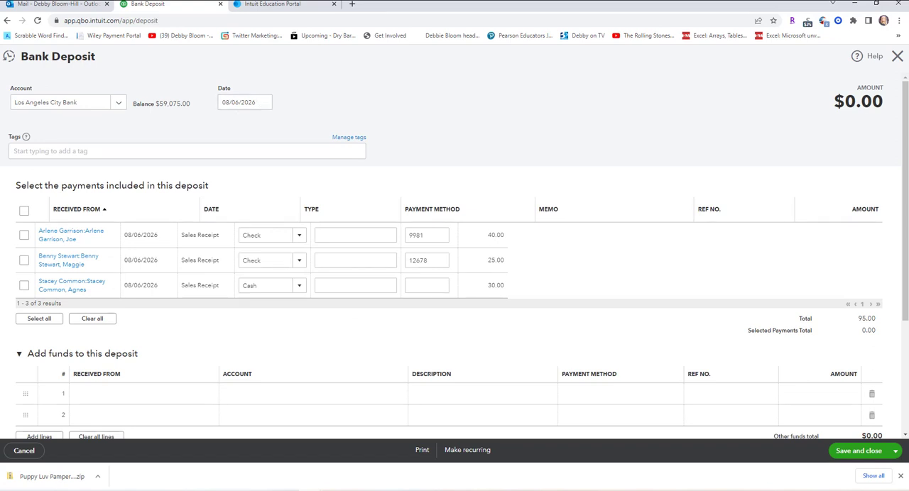
left_click(23, 212)
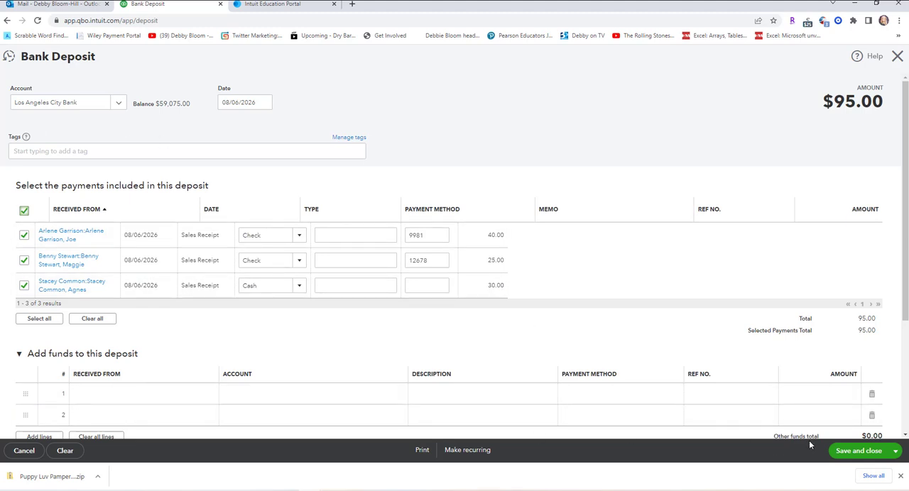
left_click(858, 451)
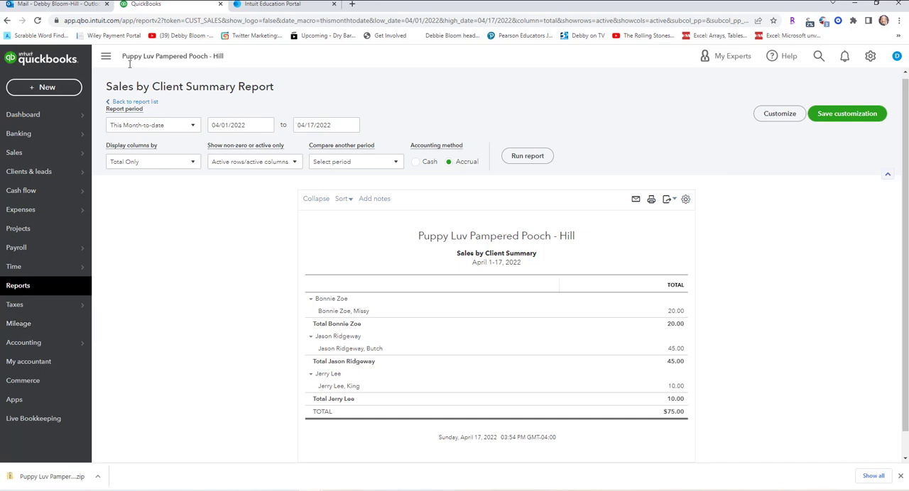
Open the Sales by Client Summary report from the standard sales and customers reports.
mouse_move(40, 124)
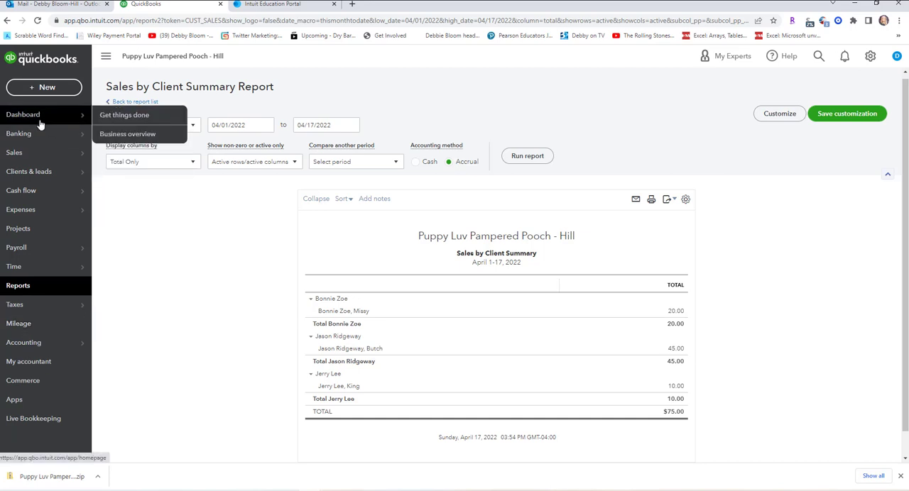
left_click(21, 291)
scroll(540, 298, "down", 5)
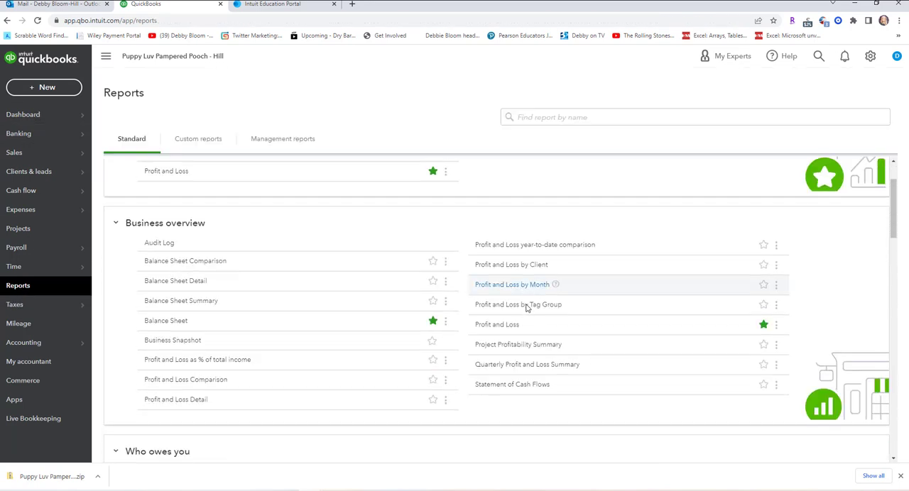
scroll(526, 308, "down", 2)
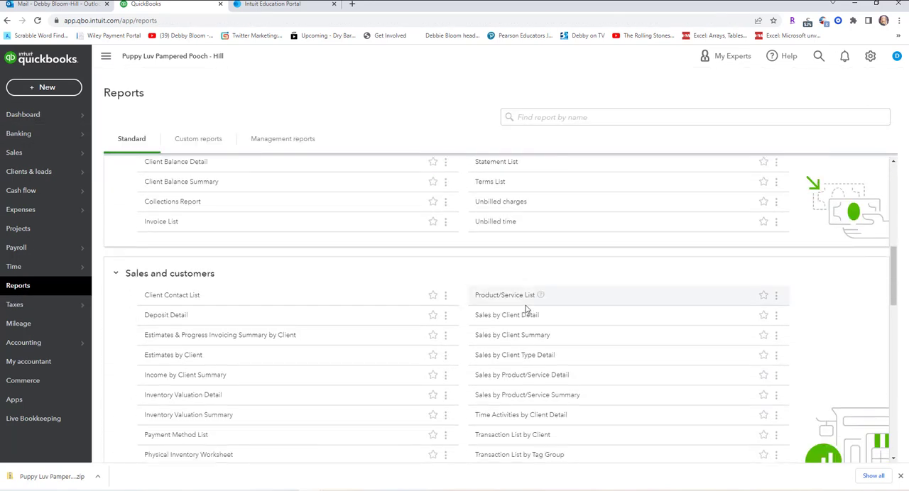
scroll(525, 307, "down", 1)
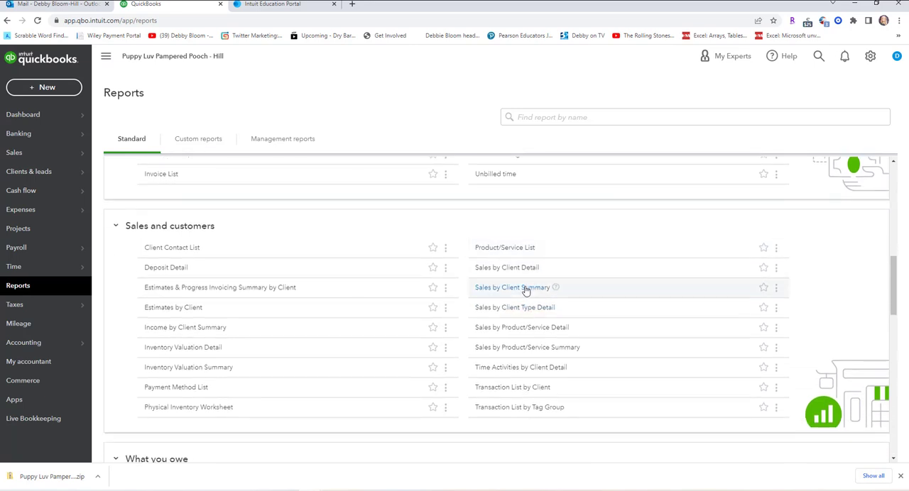
left_click(525, 287)
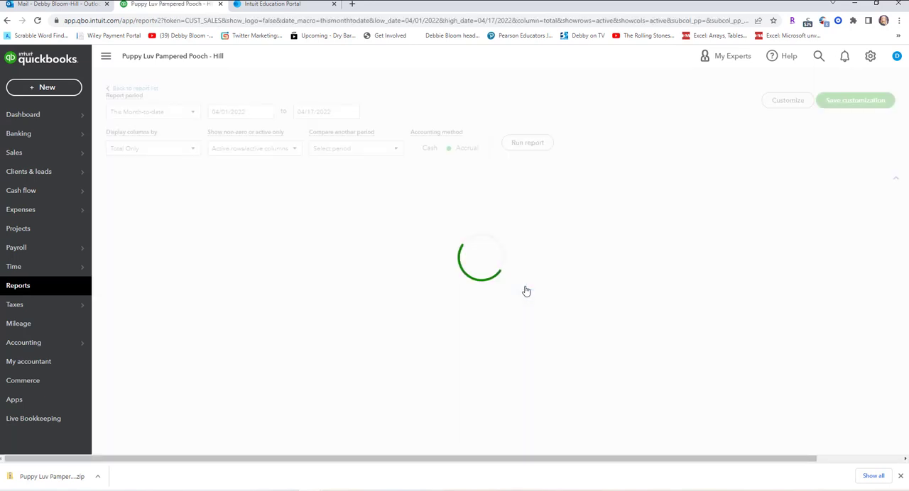
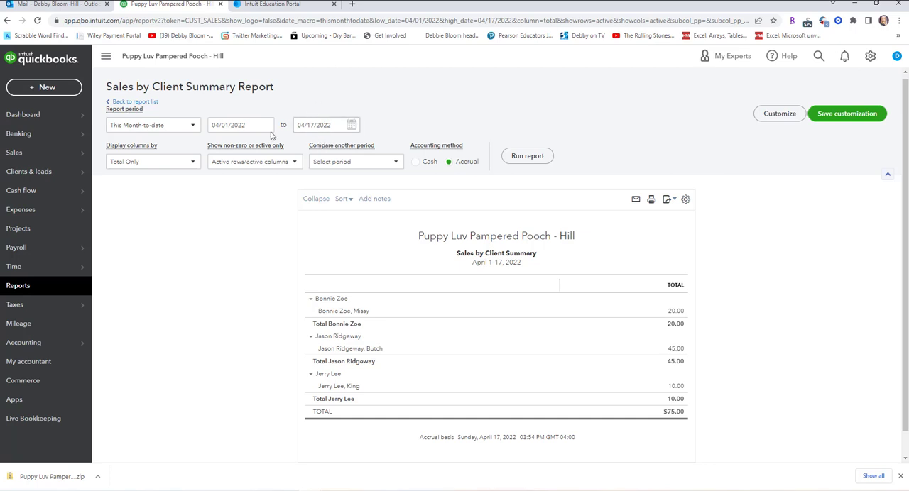
Run the Sales by Client Summary report for All Dates, review the sales of each client, and return to the dashboard.
left_click(193, 126)
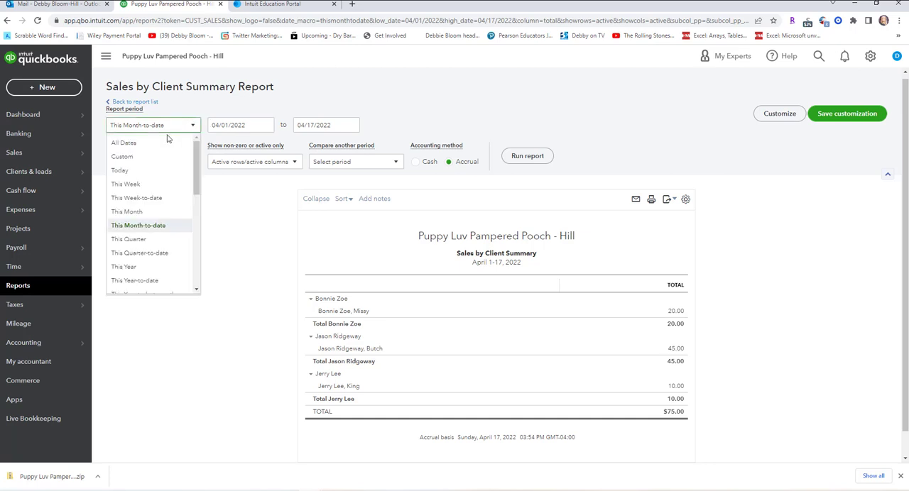
left_click(161, 142)
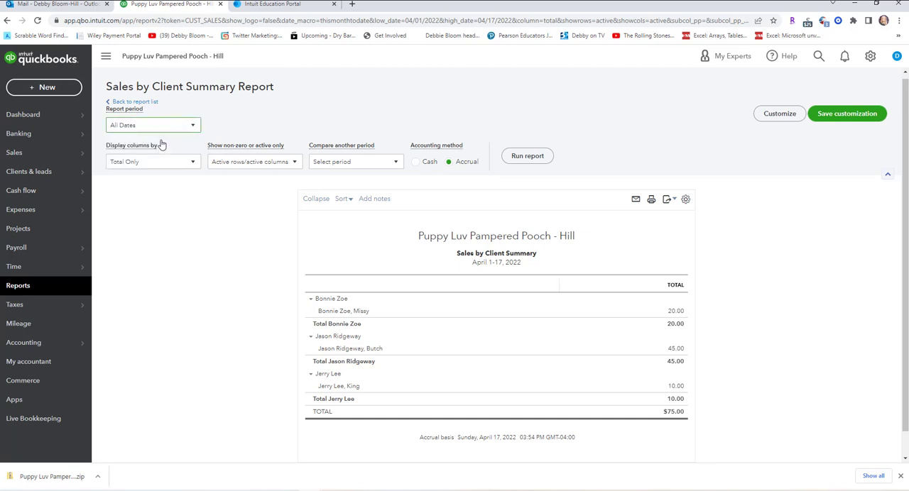
left_click(827, 117)
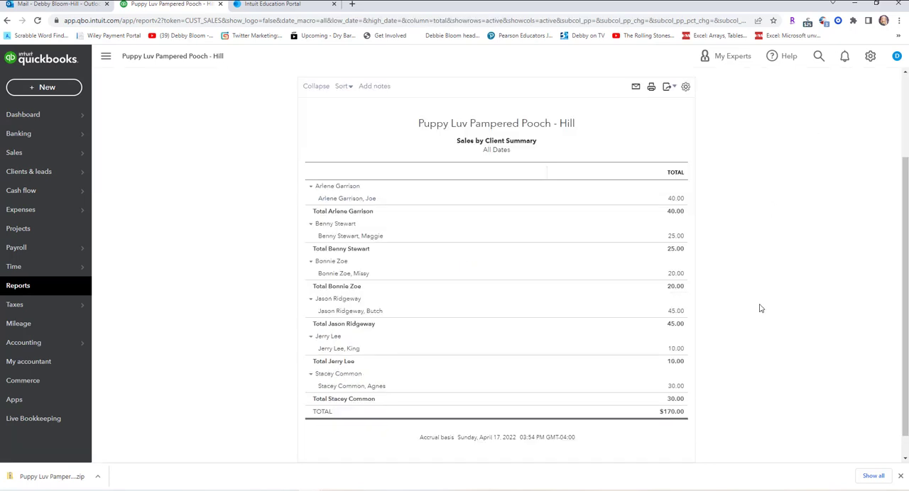
scroll(760, 308, "up", 2)
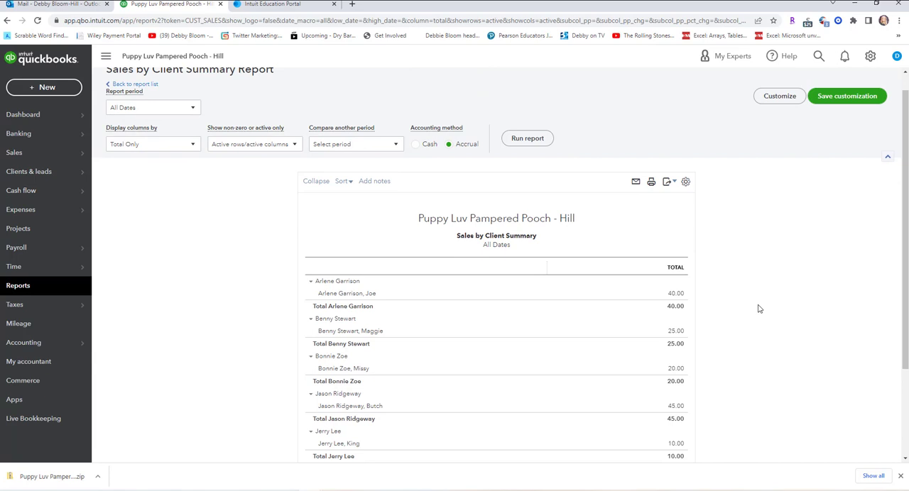
scroll(758, 308, "down", 2)
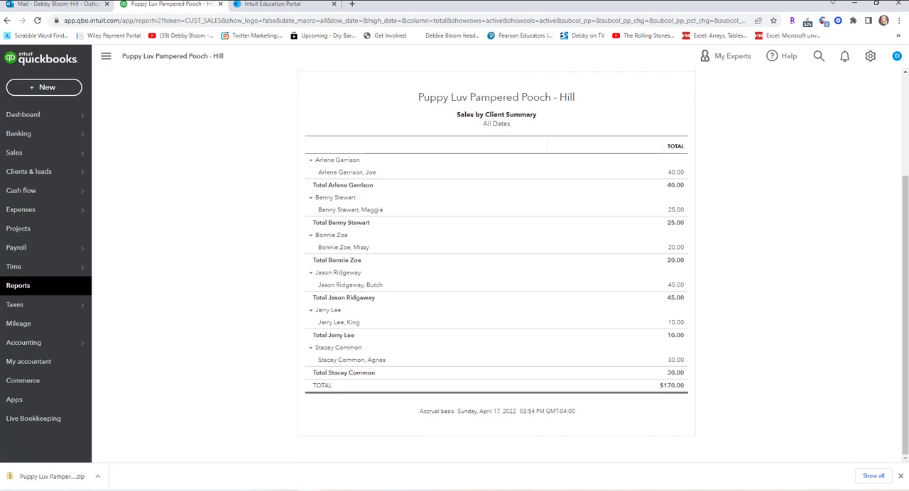
mouse_move(19, 115)
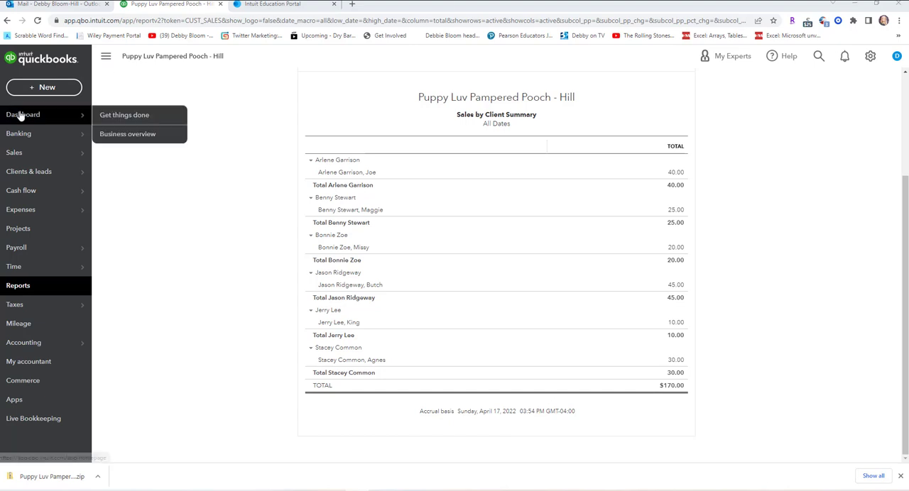
left_click(22, 117)
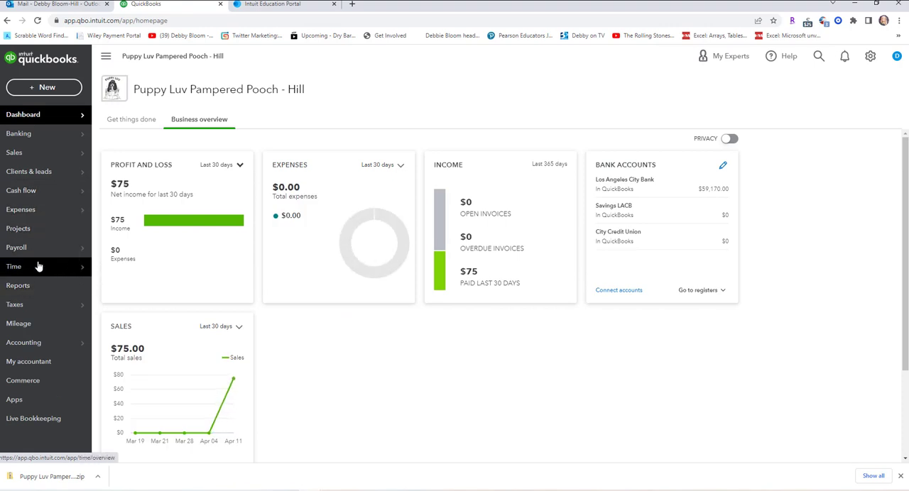
Reopen the Sales by Client Summary report, set its period to All Dates, review the totals, and go back to the dashboard.
left_click(19, 286)
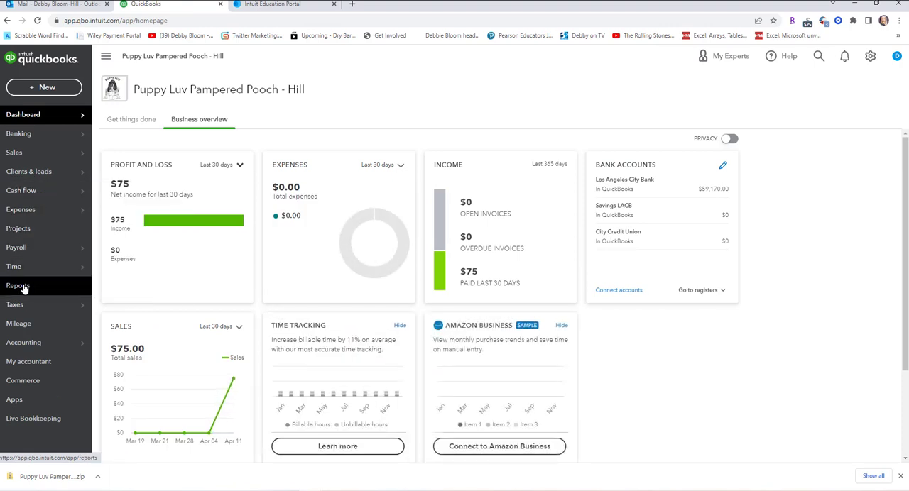
scroll(660, 336, "down", 10)
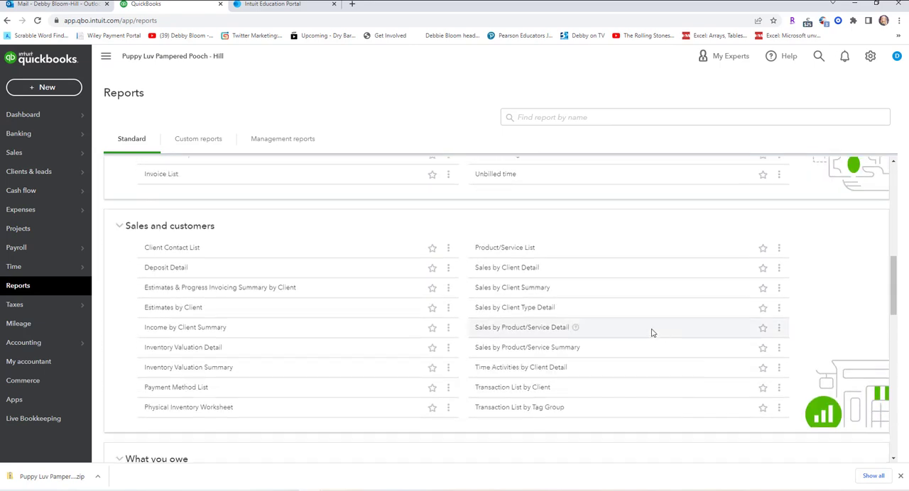
left_click(540, 288)
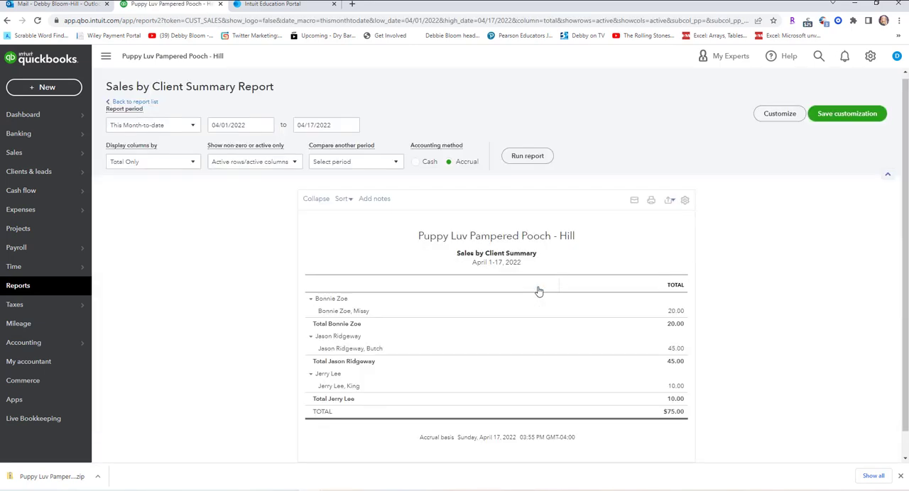
left_click(192, 126)
left_click(125, 143)
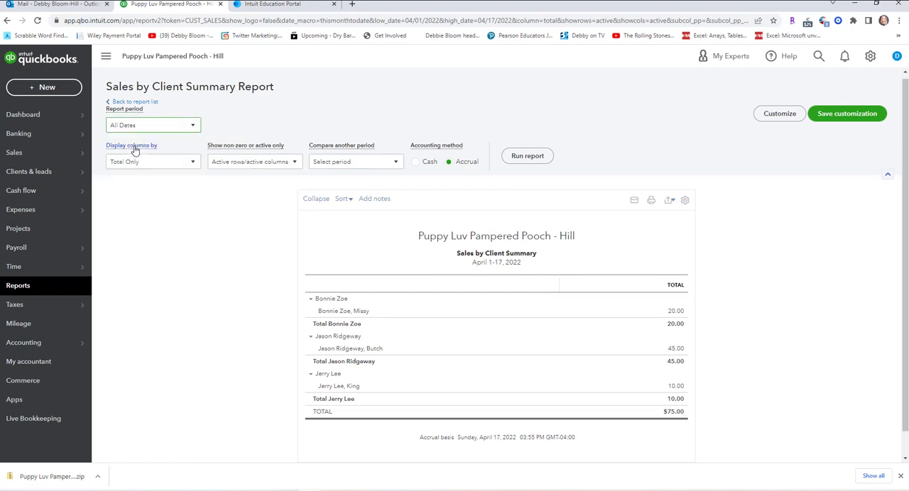
left_click(829, 114)
scroll(788, 221, "down", 2)
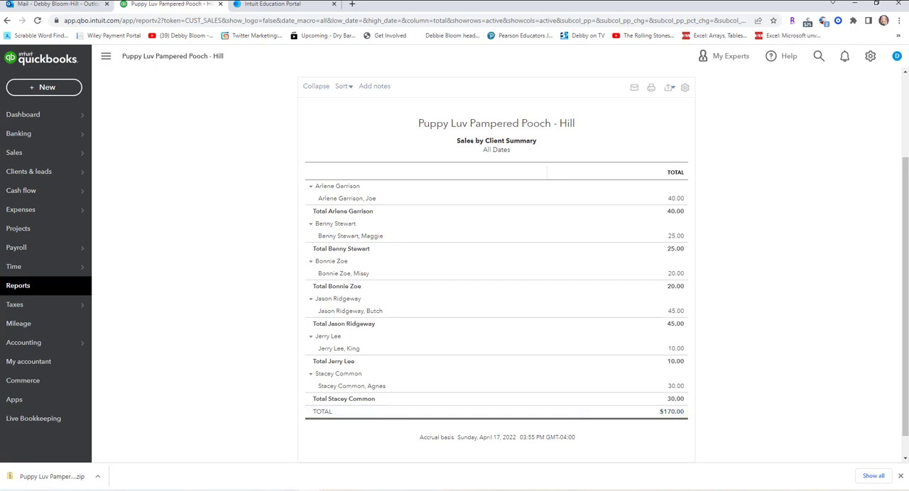
mouse_move(21, 118)
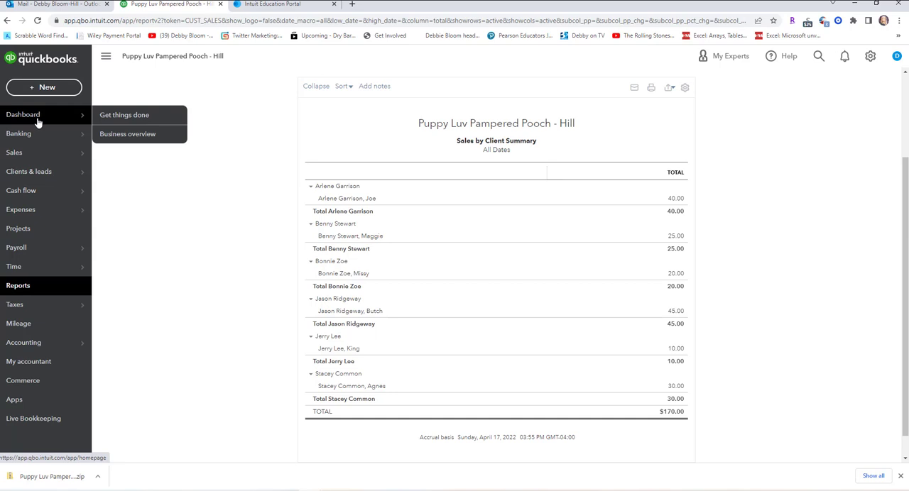
left_click(39, 123)
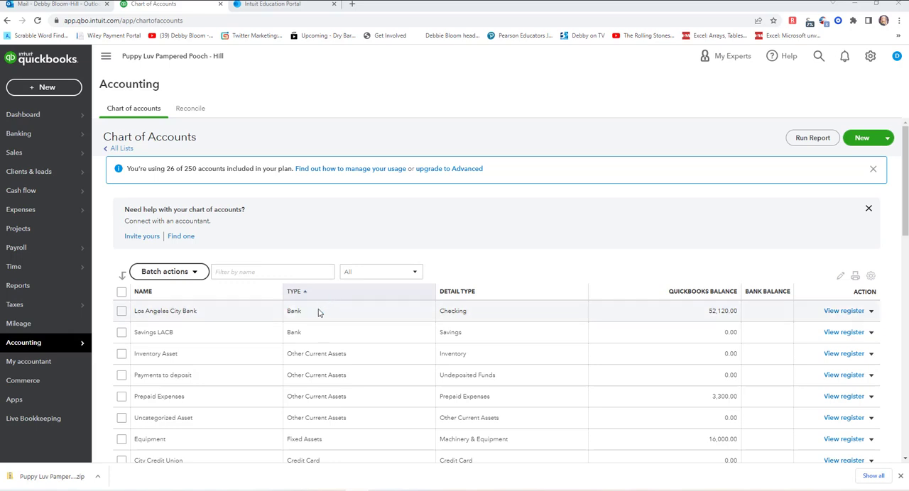
Start a new sales receipt and add a new client from it, with the pet owner's full name as display name.
left_click(45, 89)
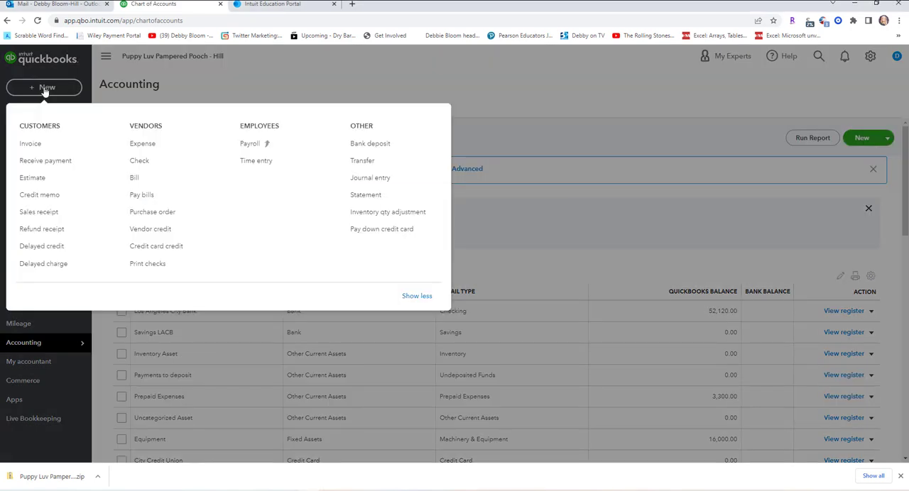
left_click(37, 213)
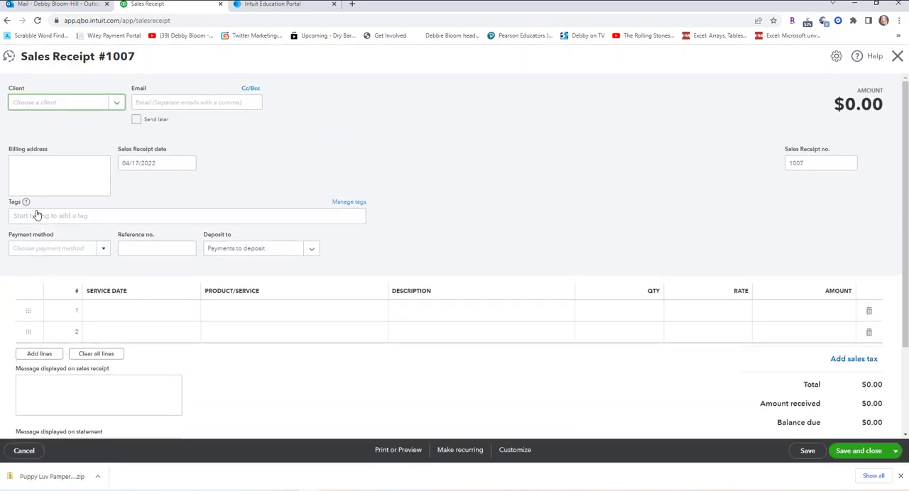
left_click(116, 103)
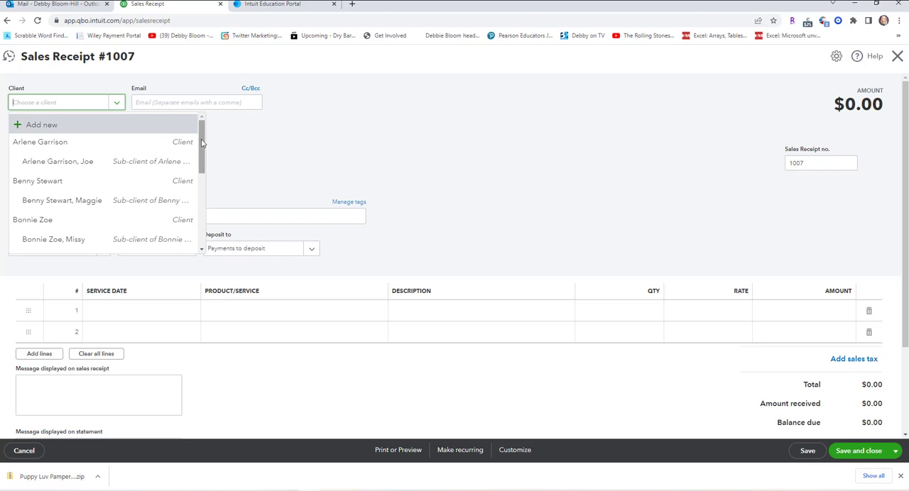
scroll(203, 170, "down", 2)
left_click_drag(206, 175, 198, 125)
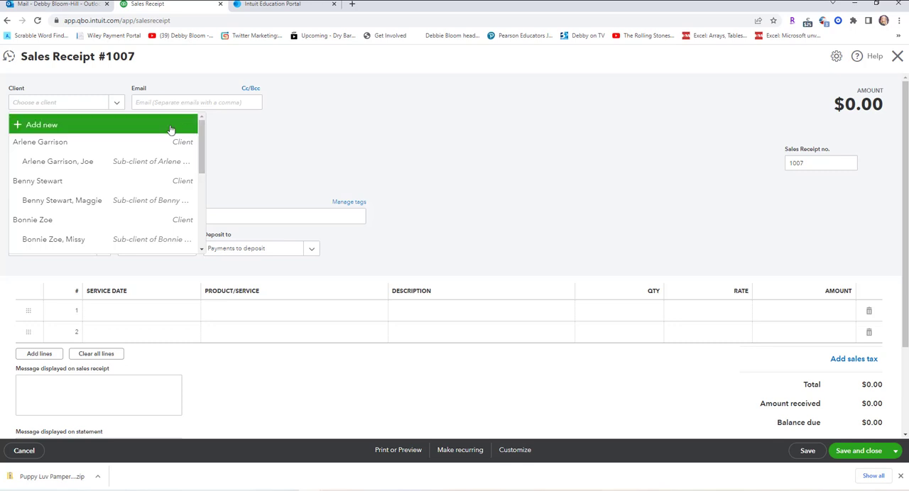
left_click(72, 125)
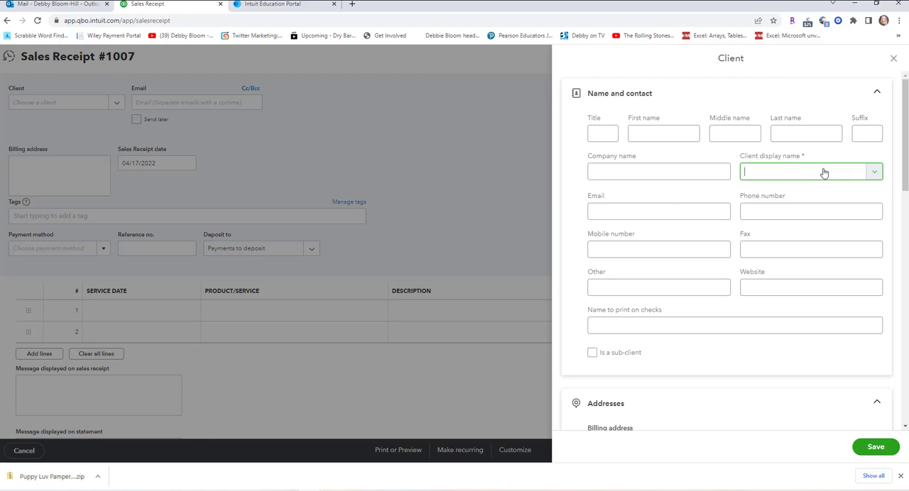
type("Julie Walton")
left_click(876, 447)
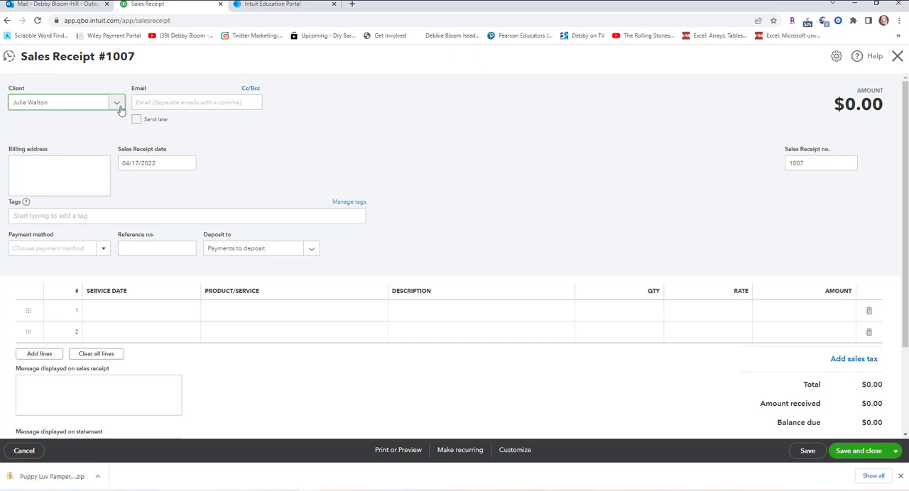
Start another new client record with the owner's full name followed by the pet name Alice as display name.
left_click(117, 103)
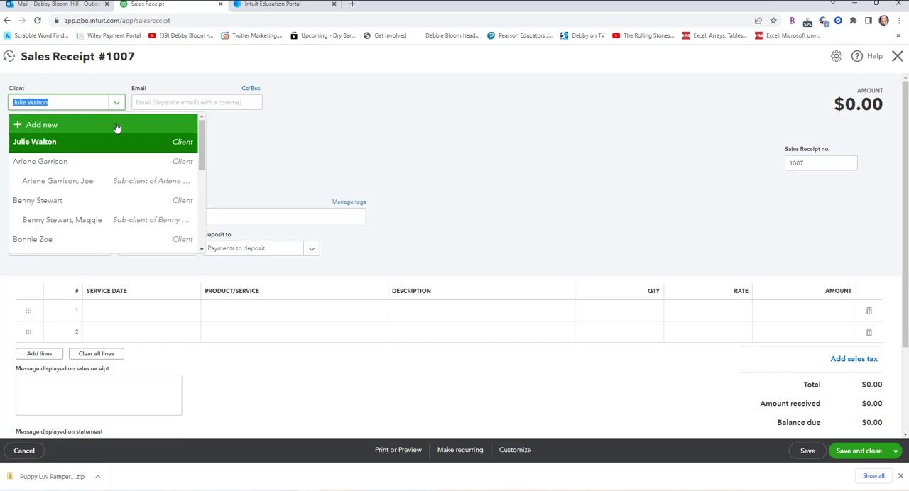
left_click(117, 128)
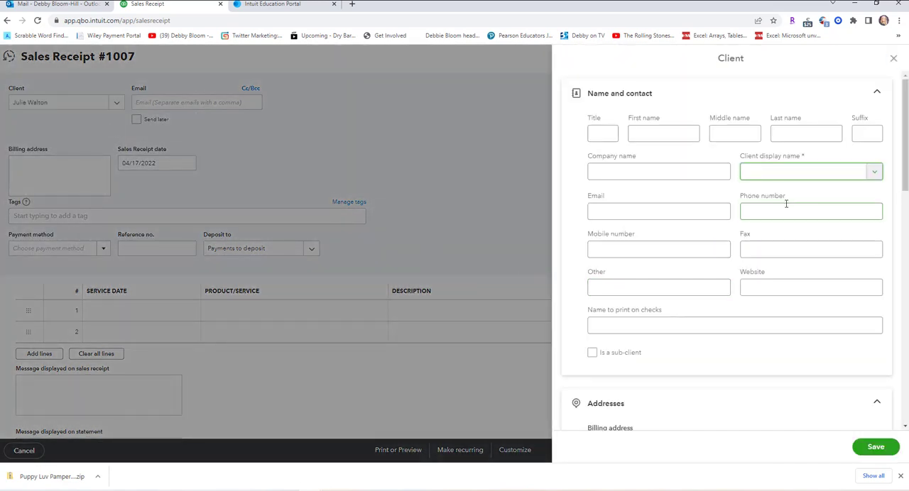
type("Julie Walt")
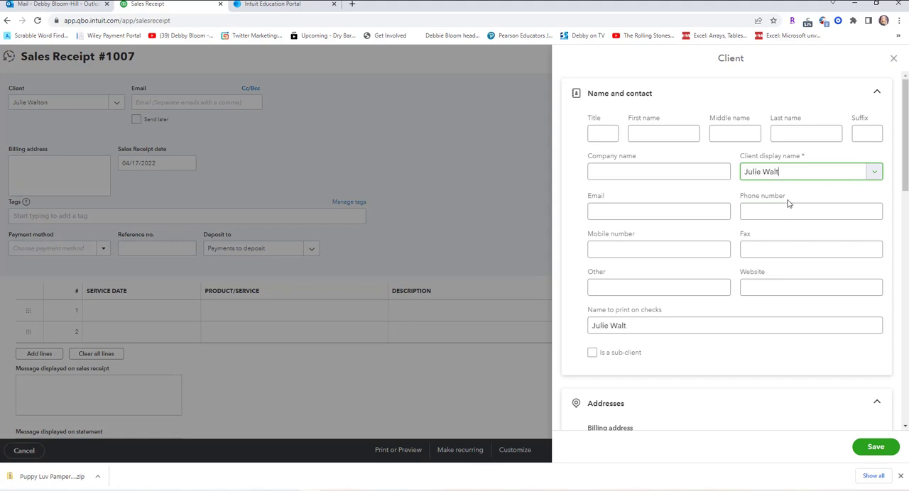
type("on, Alice")
Make the pet Alice's record a sub-client of the newly added owner and save it to the receipt.
left_click(593, 354)
left_click(733, 388)
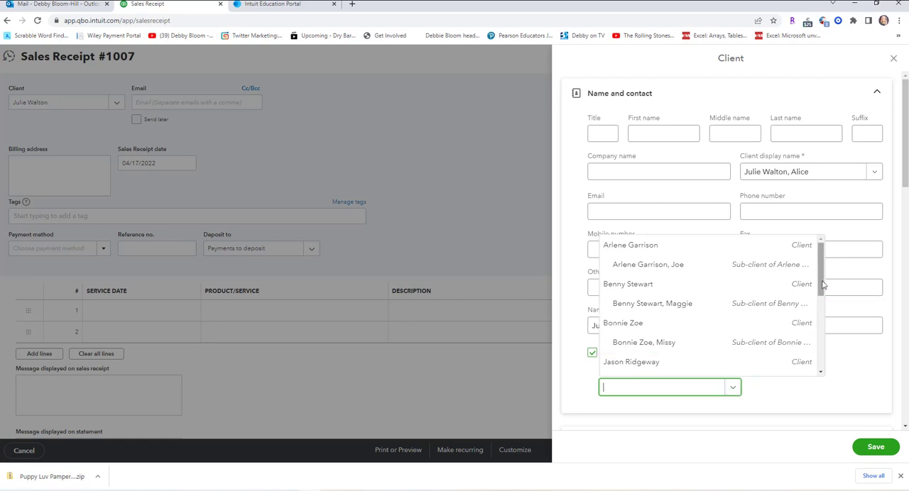
left_click_drag(821, 279, 821, 308)
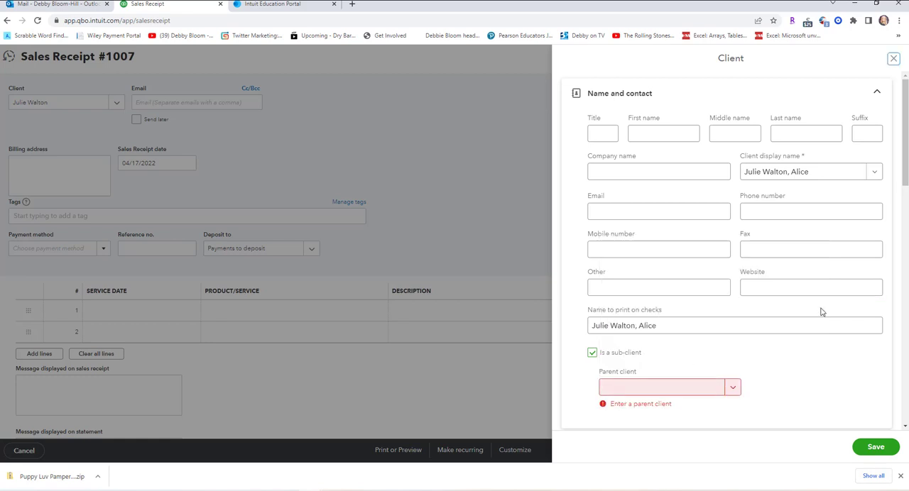
left_click(680, 389)
scroll(684, 320, "down", 3)
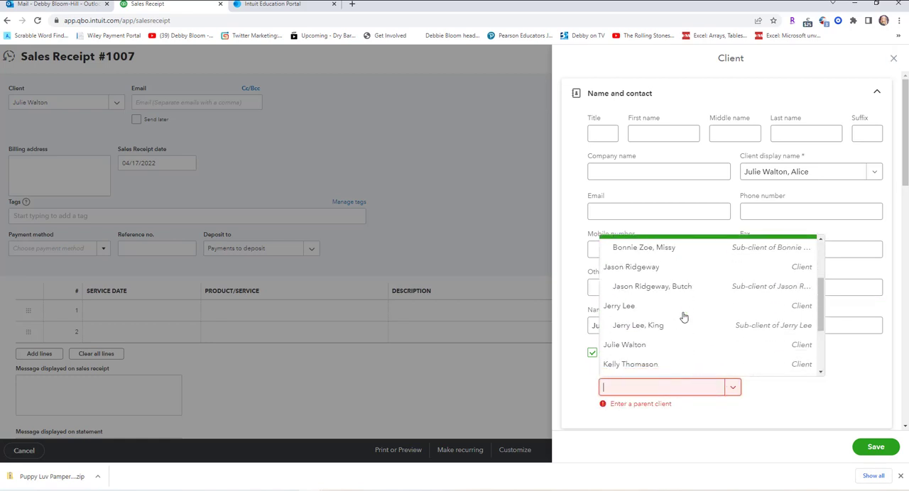
left_click(641, 345)
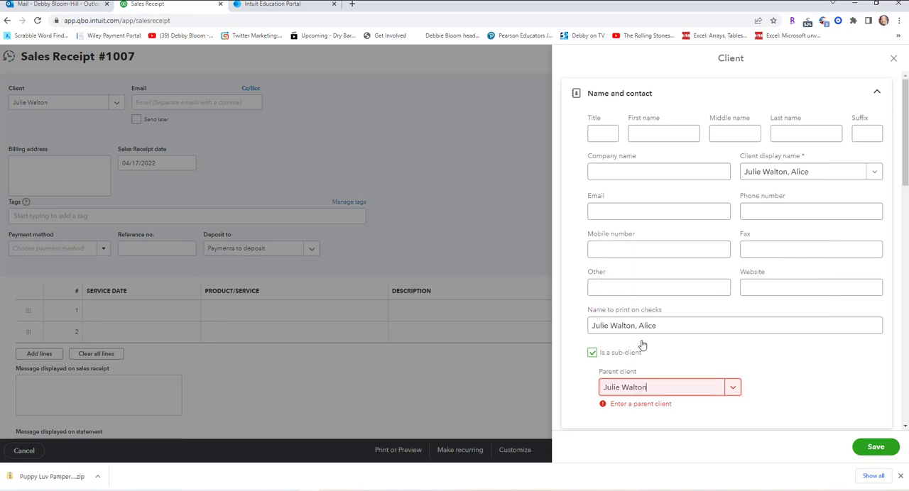
left_click(876, 449)
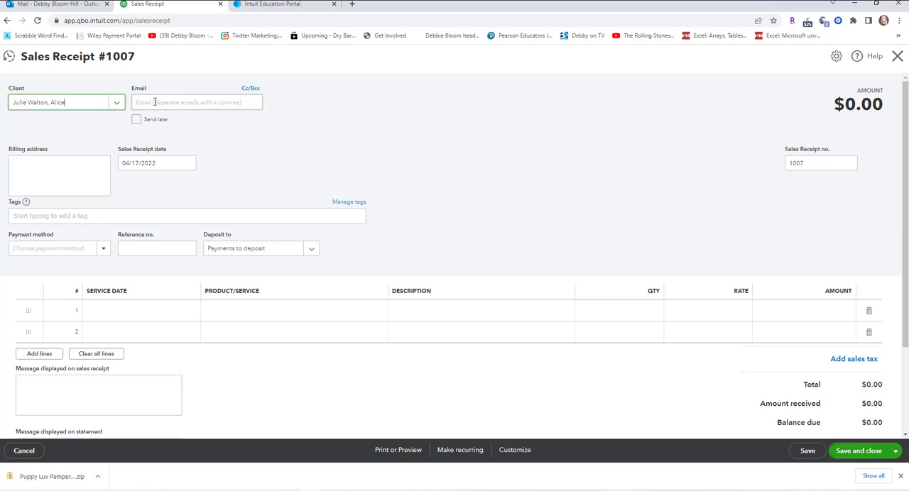
Start a further new client record with the owner's full name followed by the pet name Suzy as display name.
left_click(118, 103)
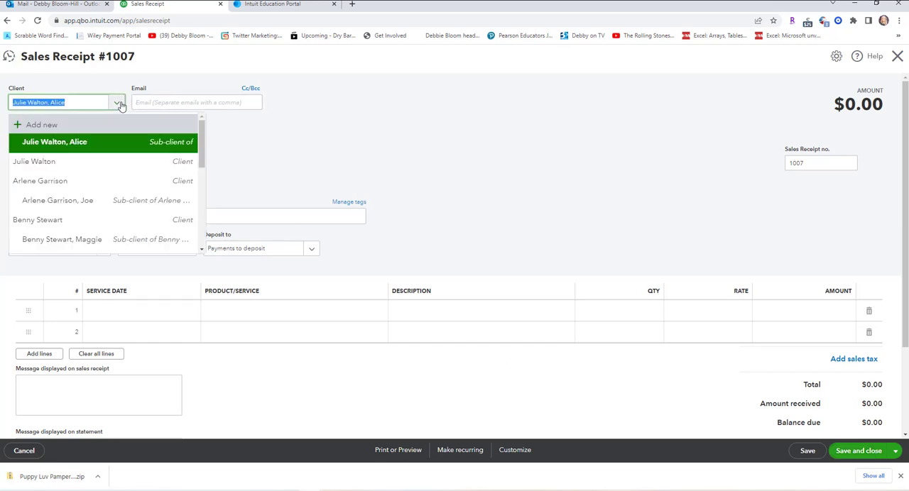
left_click(84, 132)
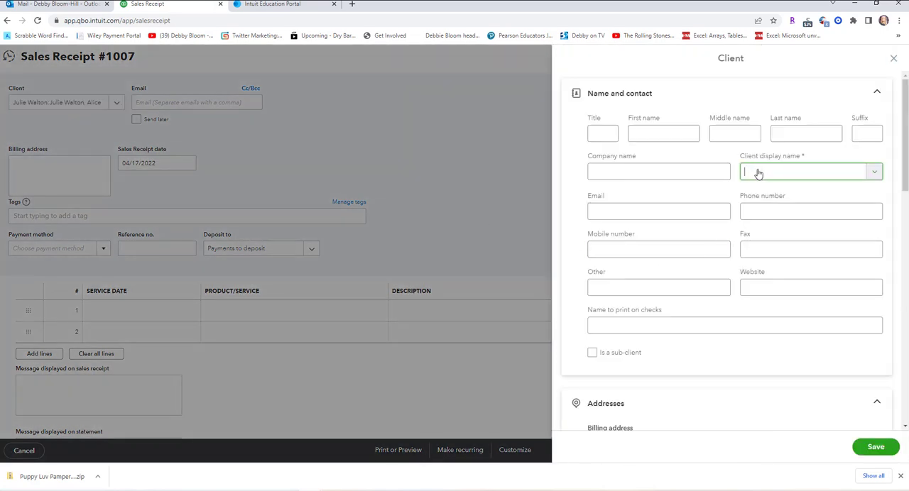
type("Julie Walton, Suzy")
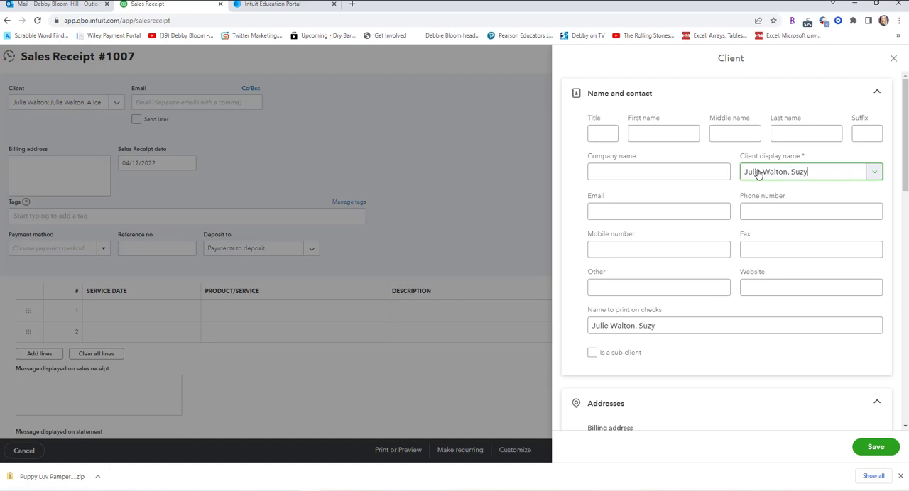
Make the pet Suzy's record a sub-client of her owner and save it to the receipt.
left_click(593, 354)
left_click(734, 389)
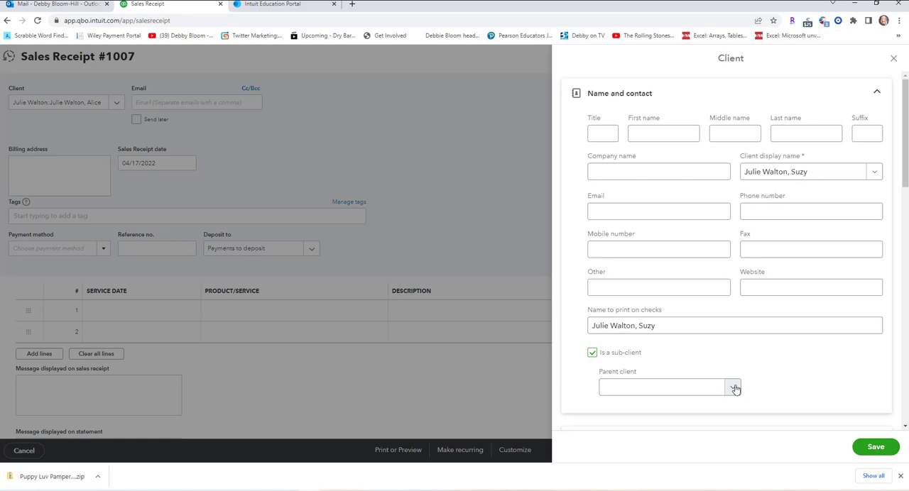
scroll(820, 284, "down", 2)
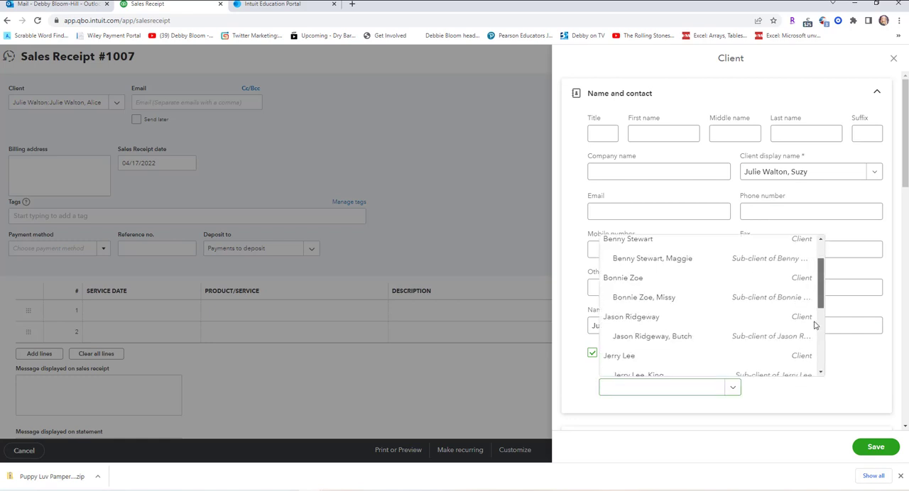
left_click(813, 349)
left_click(702, 388)
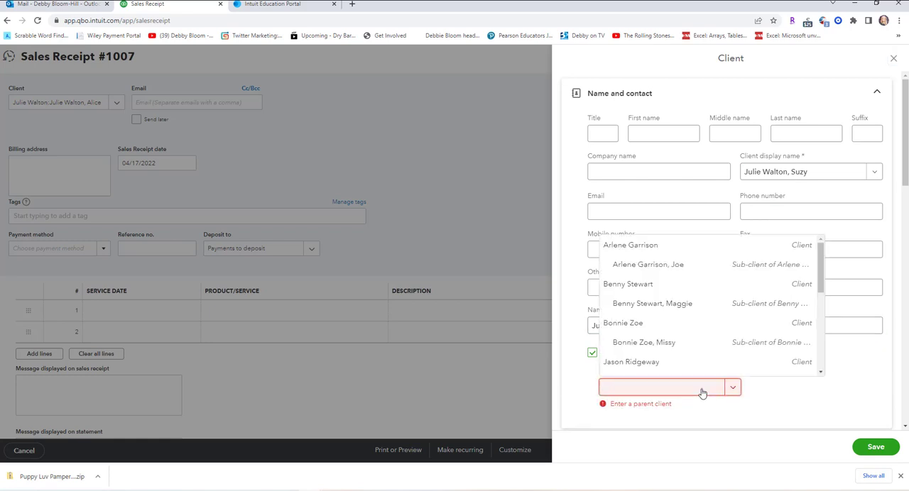
scroll(744, 304, "down", 2)
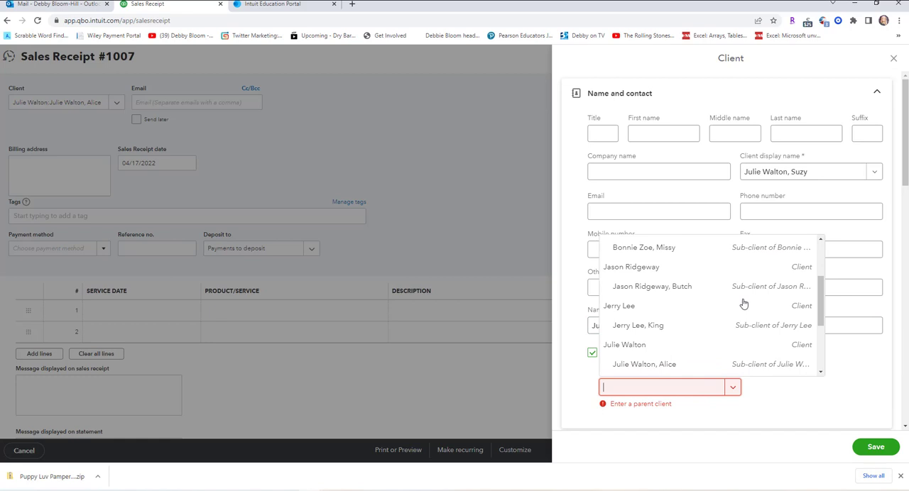
left_click(645, 347)
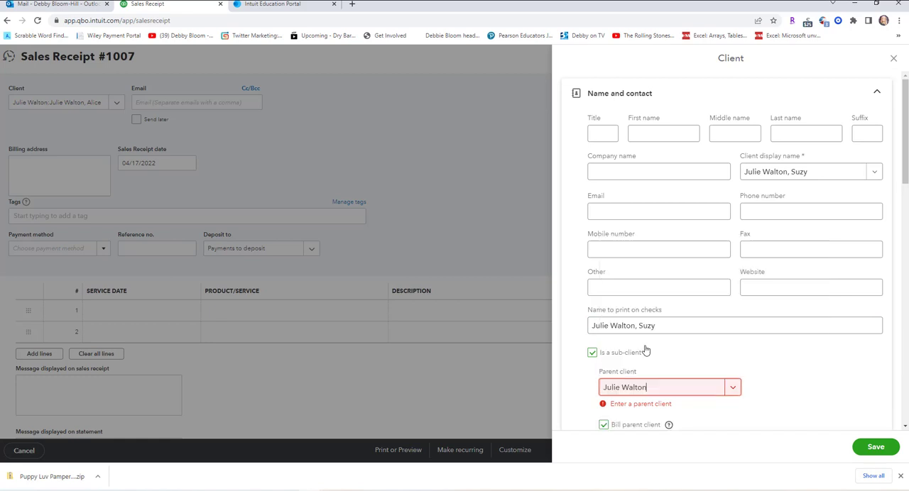
left_click(888, 451)
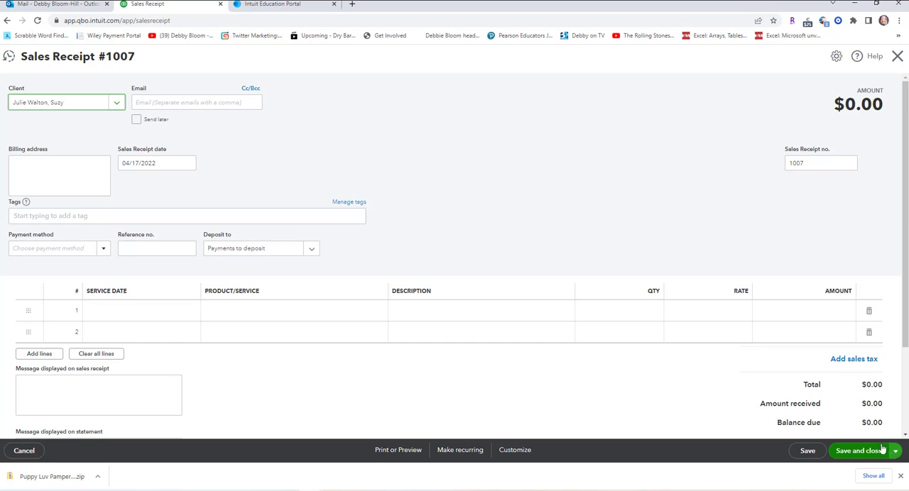
Switch the receipt's client to the owner's pet Alice and set the sales receipt date to 08/07/2026.
left_click(120, 103)
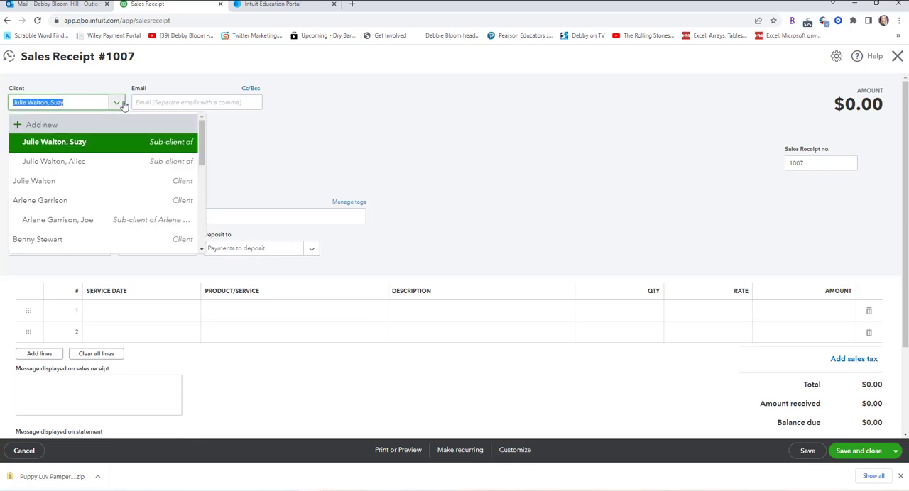
left_click(93, 162)
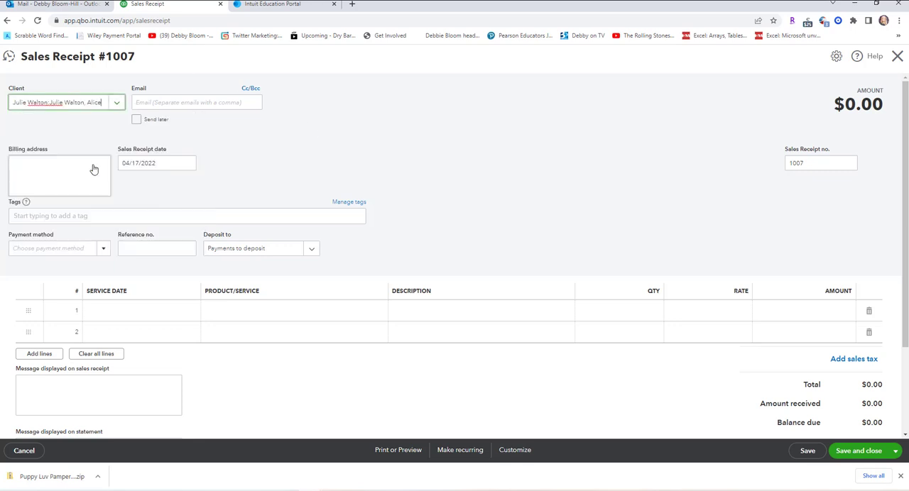
left_click(188, 164)
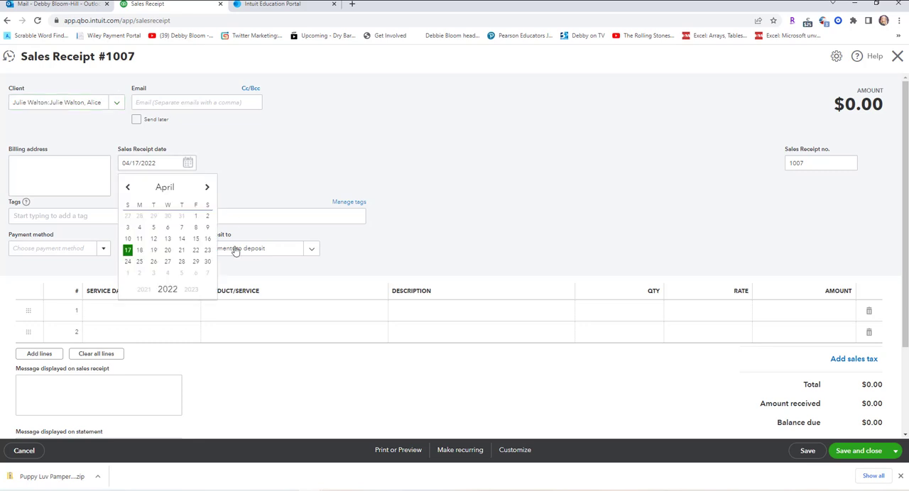
left_click(193, 291)
left_click(193, 291)
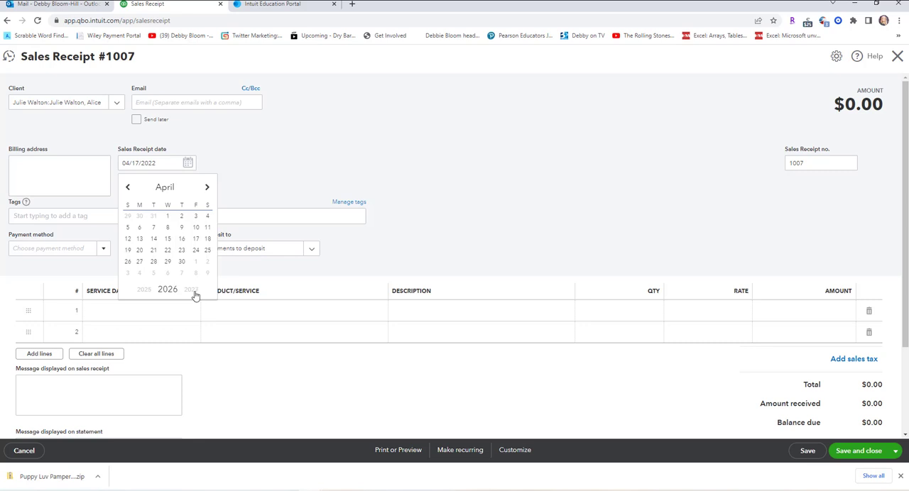
left_click(207, 188)
left_click(207, 188)
left_click(208, 188)
left_click(208, 187)
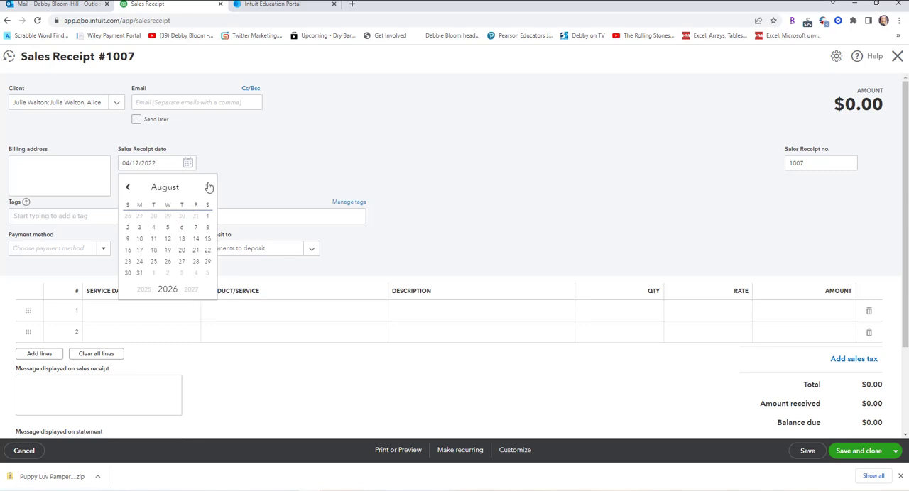
left_click(196, 228)
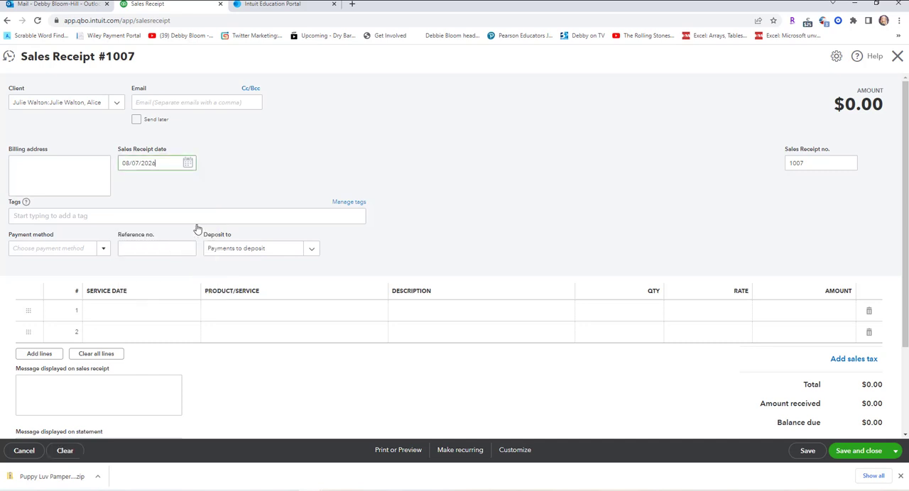
Set the payment method to Check with reference number 1515.
left_click(104, 252)
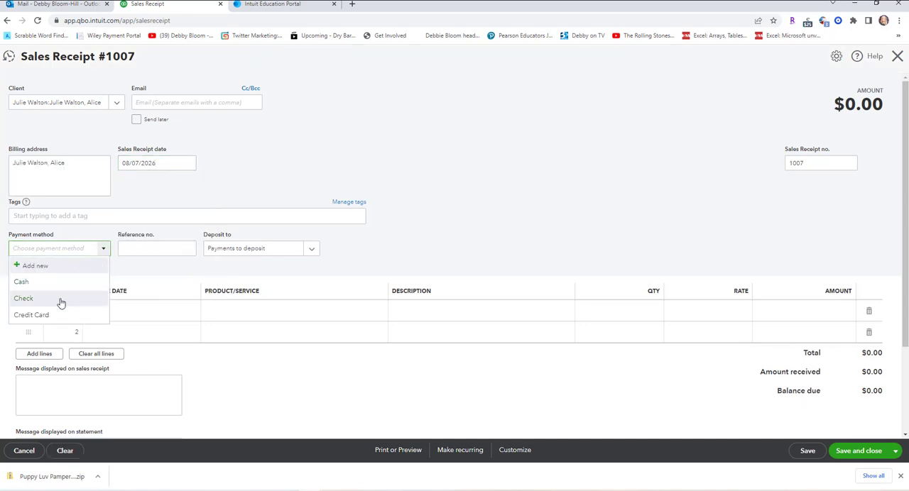
left_click(61, 299)
left_click(130, 248)
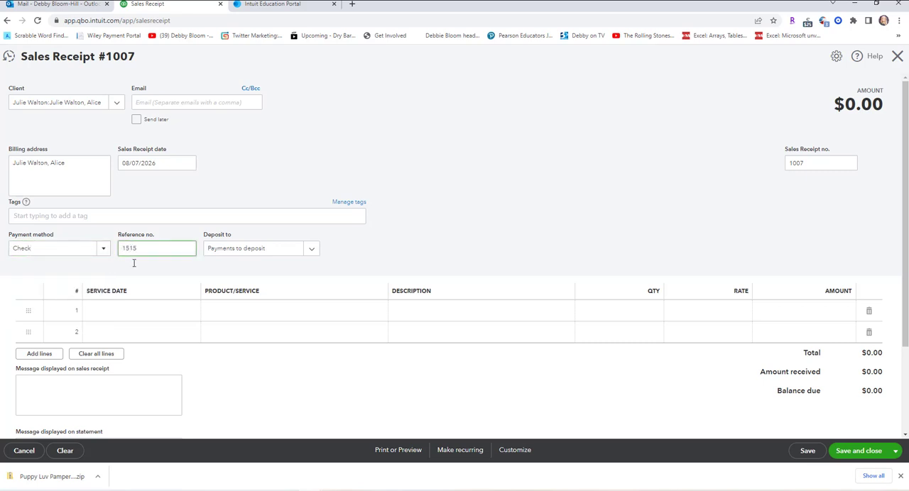
Fill the first line with service date 08/07/2026 and the service Large Dog, Full Pet Groom.
left_click(140, 313)
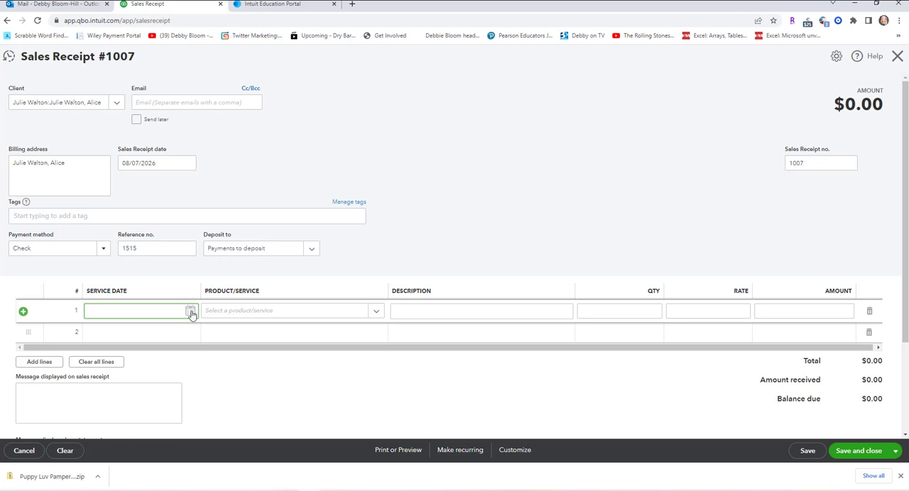
left_click(191, 314)
left_click(189, 337)
left_click(189, 337)
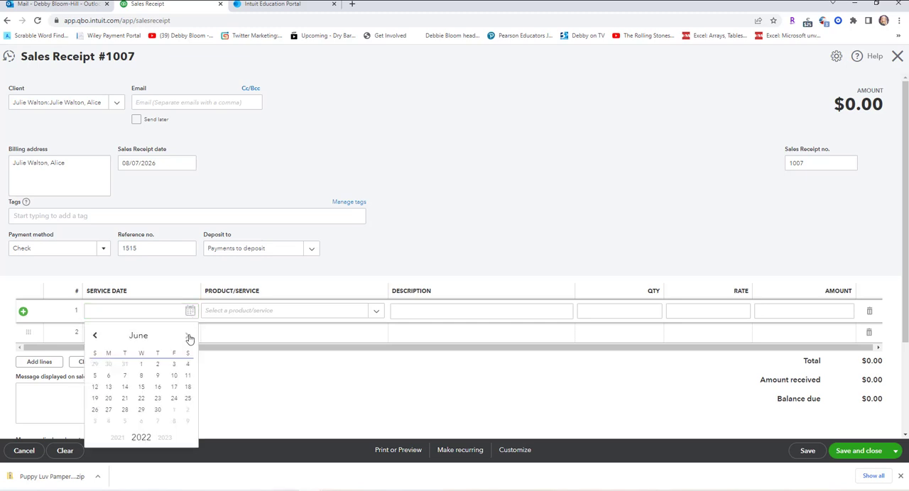
left_click(189, 337)
left_click(189, 337)
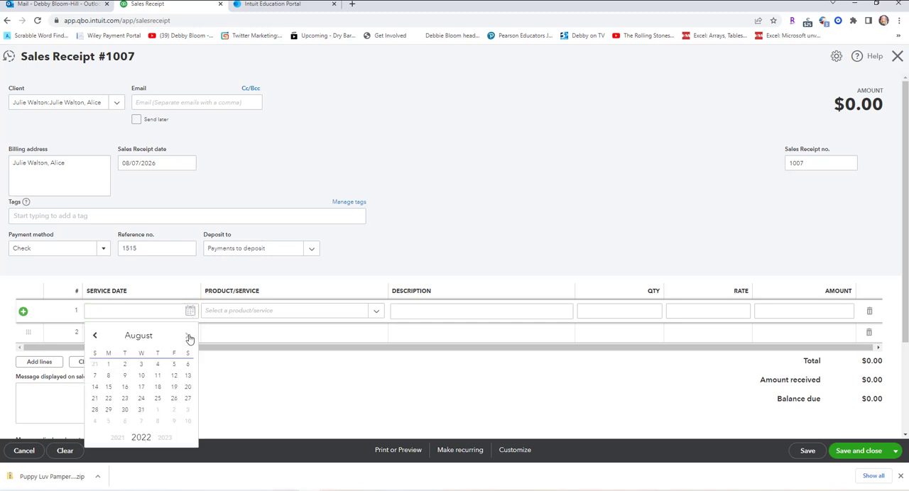
left_click(168, 440)
left_click(168, 440)
left_click(174, 376)
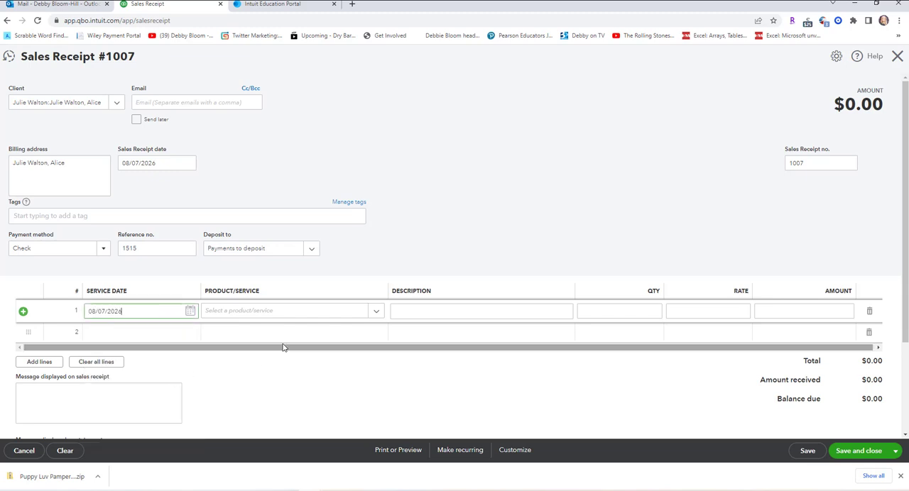
left_click(376, 313)
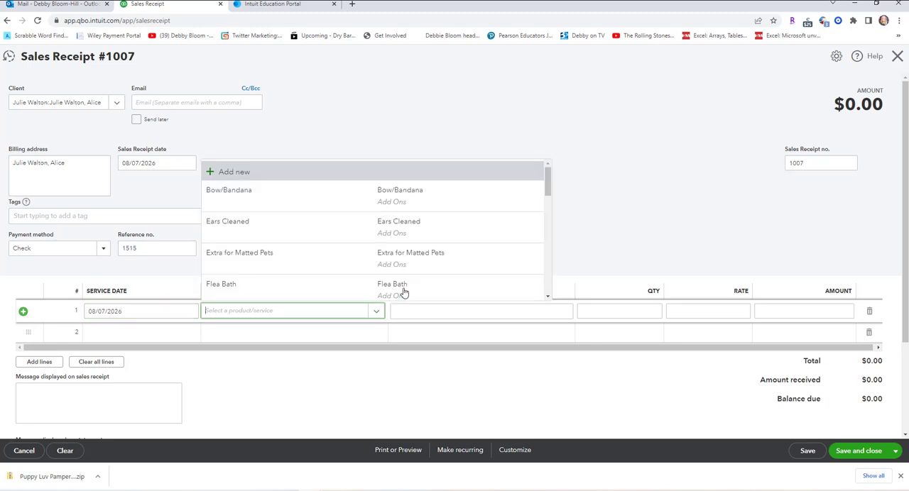
scroll(461, 239, "down", 3)
scroll(461, 239, "down", 2)
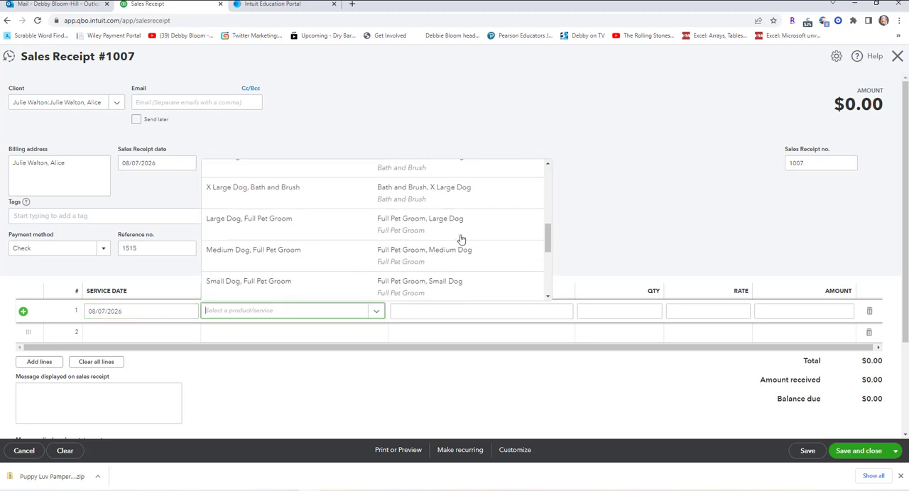
left_click(389, 222)
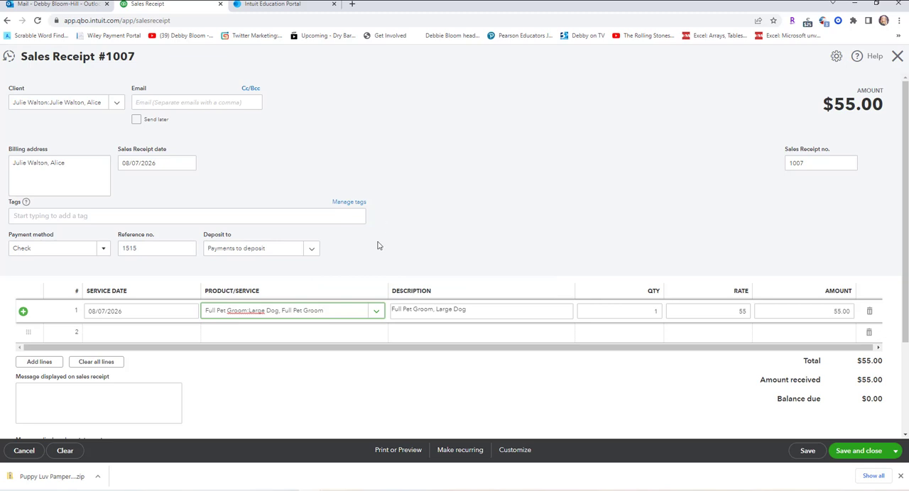
Fill the second line with service date 08/07/2026 and the add-on Teeth Brushed.
left_click(192, 334)
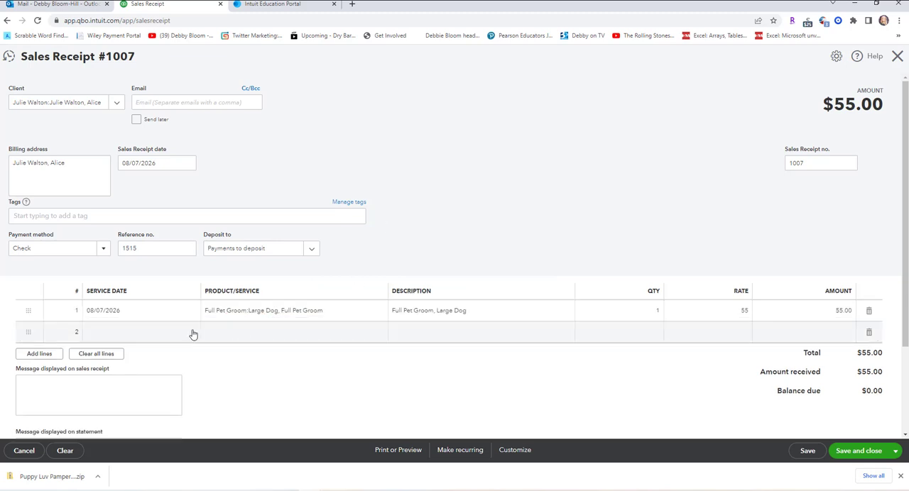
left_click(191, 333)
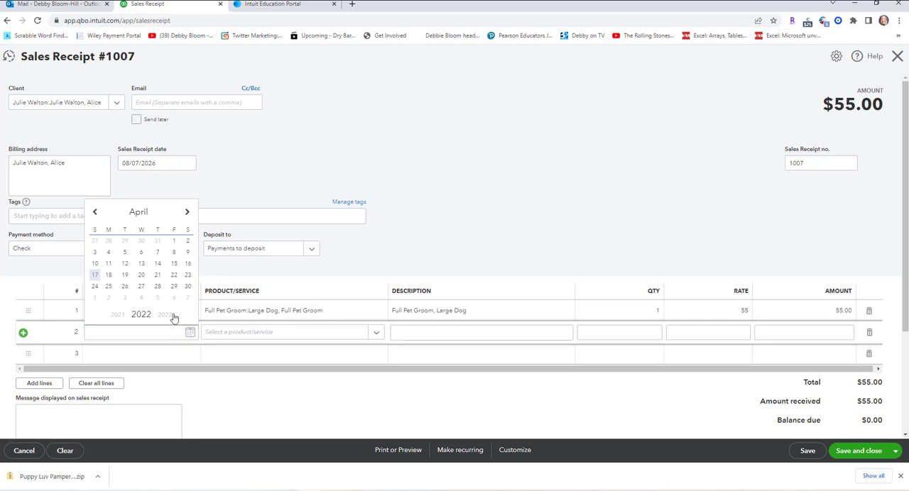
double_click(172, 315)
left_click(172, 316)
left_click(188, 213)
left_click(189, 214)
left_click(189, 214)
left_click(189, 214)
left_click(174, 252)
left_click(377, 330)
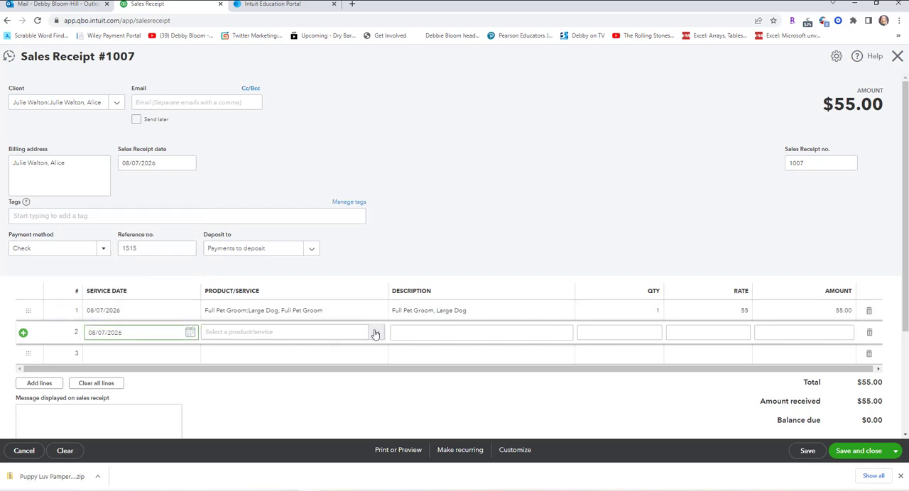
scroll(359, 271, "down", 1)
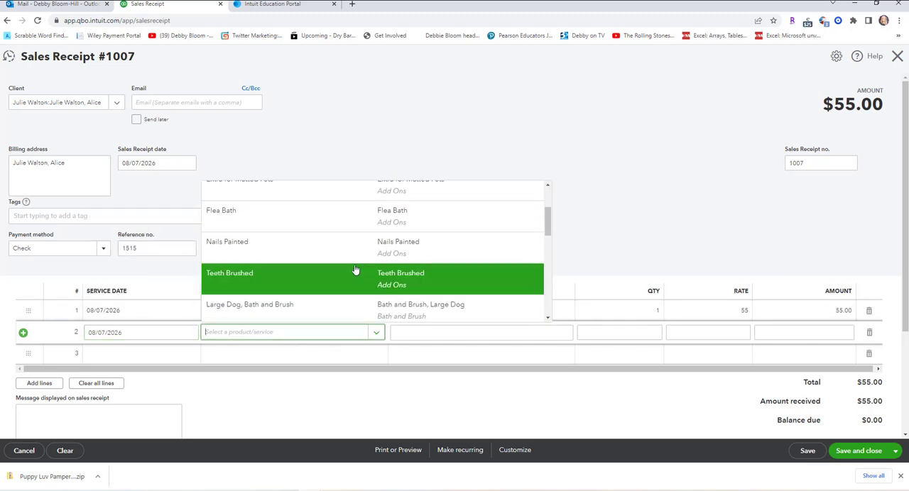
left_click(316, 279)
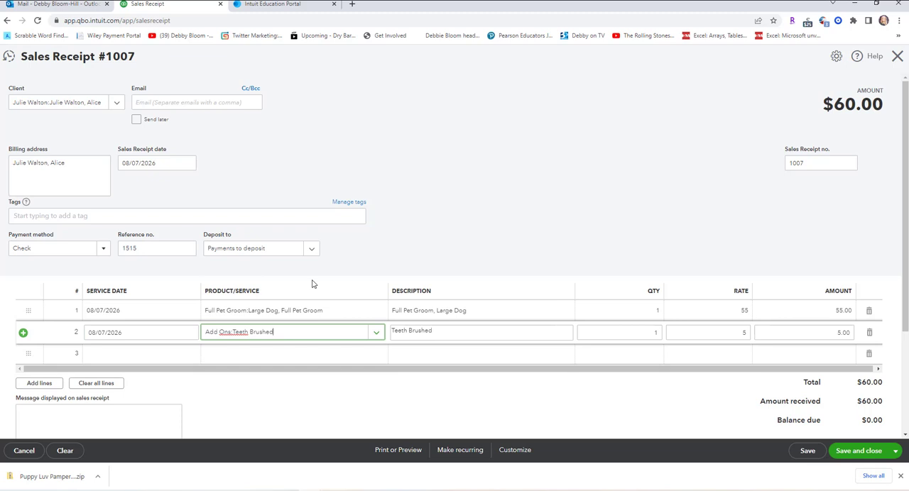
Fill the third line with service date 08/07/2026 and the add-on Ears Cleaned.
left_click(145, 355)
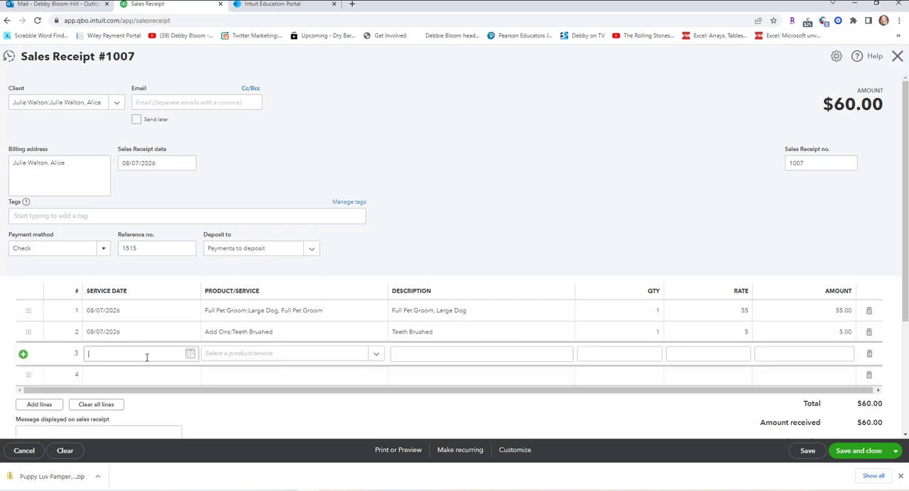
left_click(190, 354)
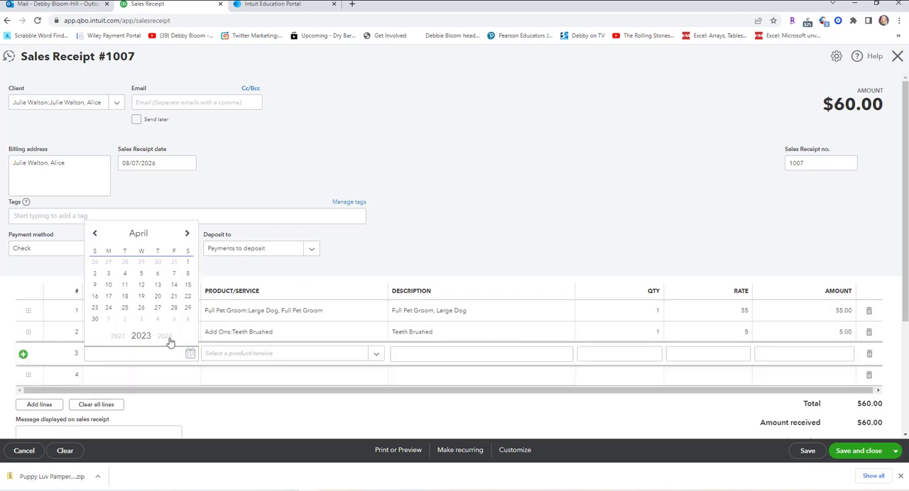
scroll(170, 343, "down", 2)
left_click(189, 236)
left_click(188, 236)
left_click(188, 236)
left_click(189, 236)
left_click(175, 275)
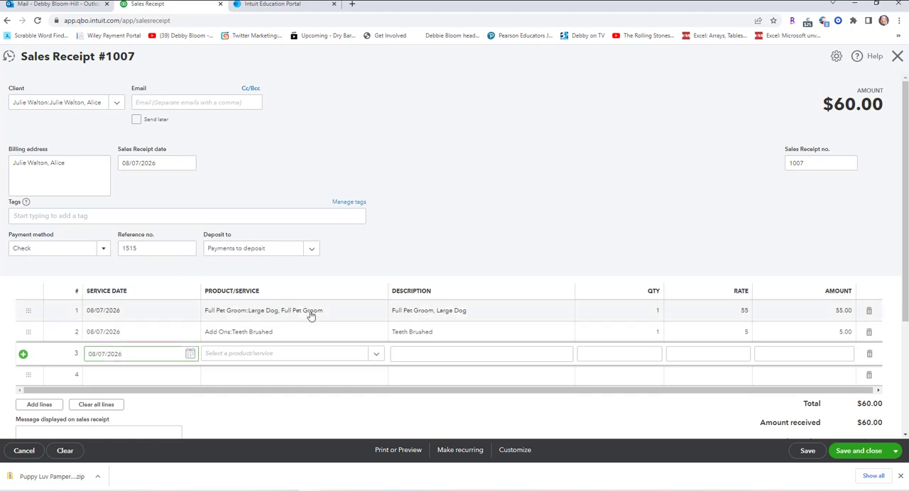
left_click(374, 356)
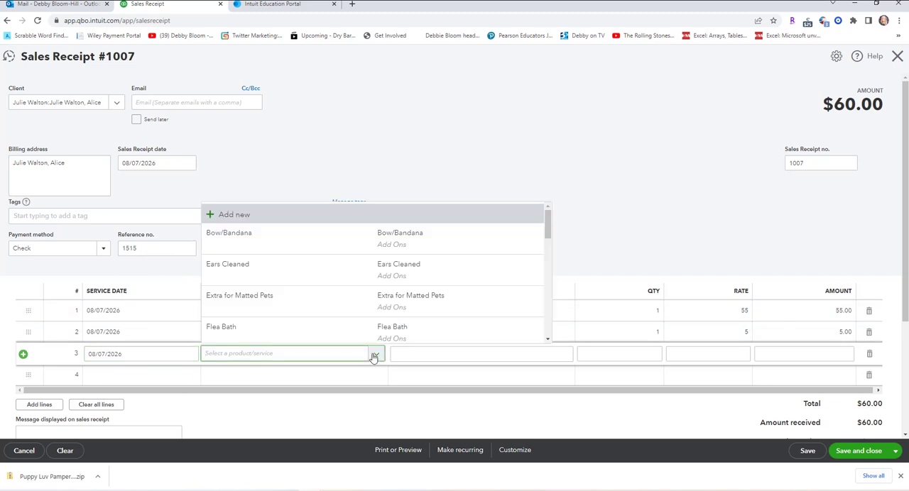
left_click(306, 275)
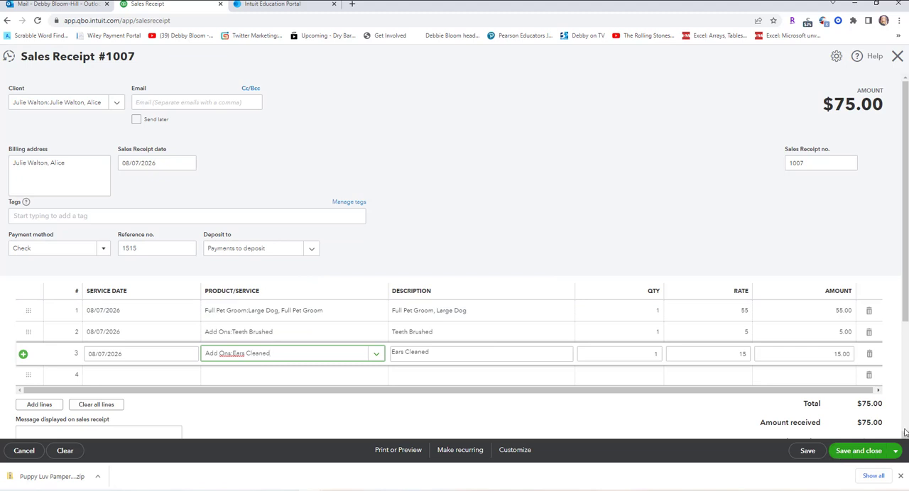
Save the receipt, start a new one, and choose the same owner's pet Suzy as its client.
left_click(895, 451)
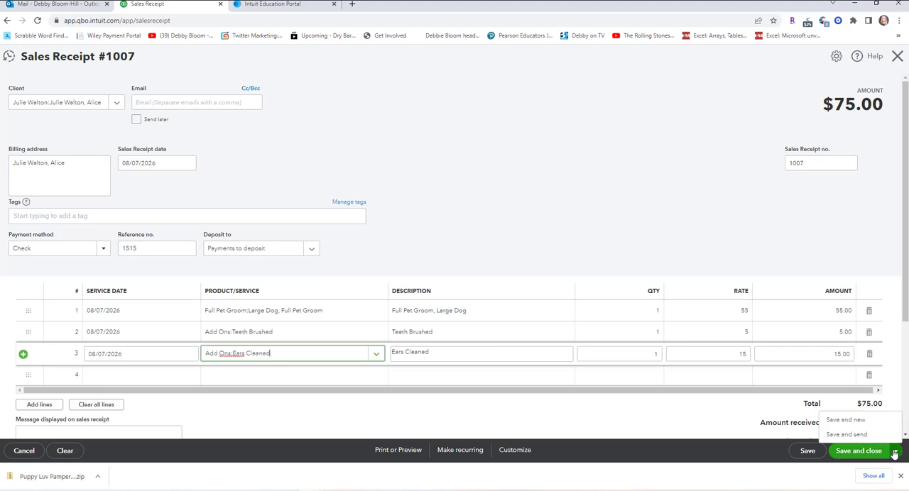
left_click(846, 421)
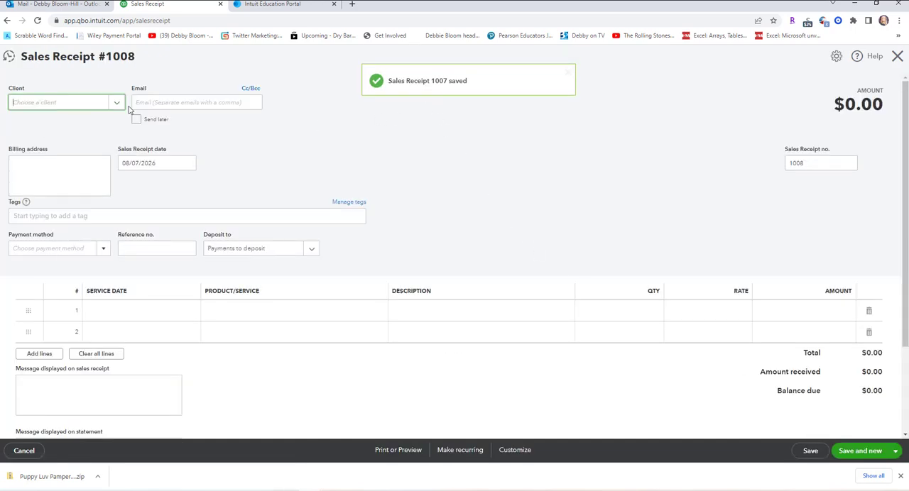
left_click(118, 103)
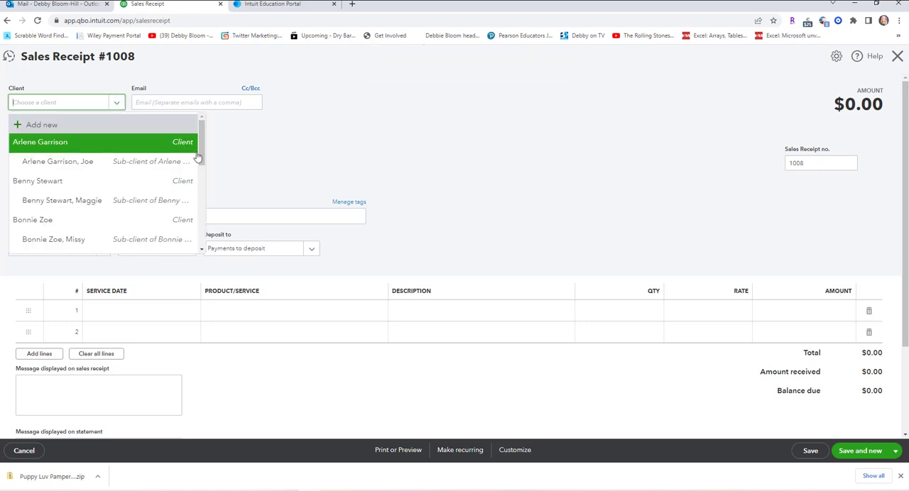
left_click_drag(205, 154, 204, 208)
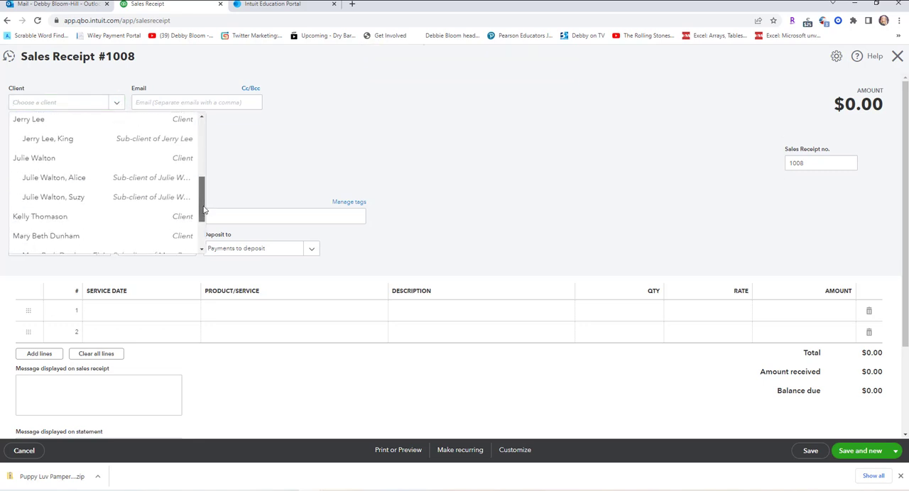
left_click(131, 204)
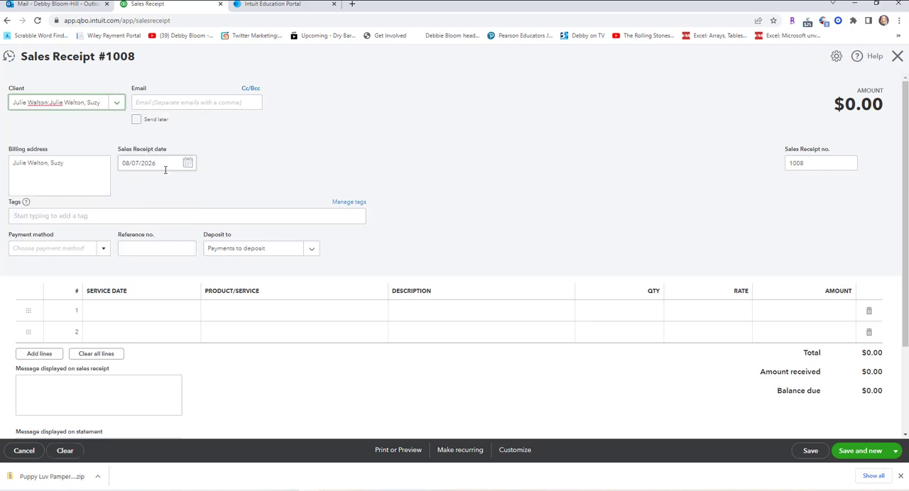
Set the payment method to Check and enter reference number 1515 on the receipt for Suzy.
left_click(102, 251)
left_click(66, 299)
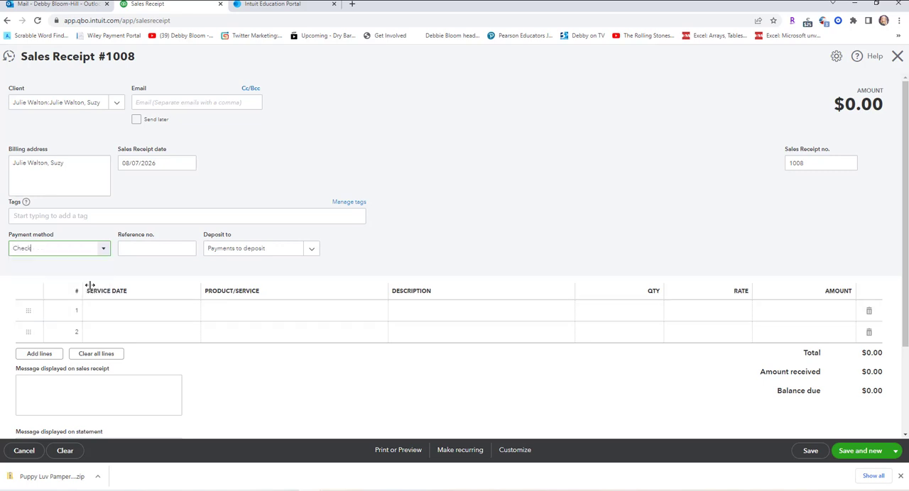
left_click(136, 247)
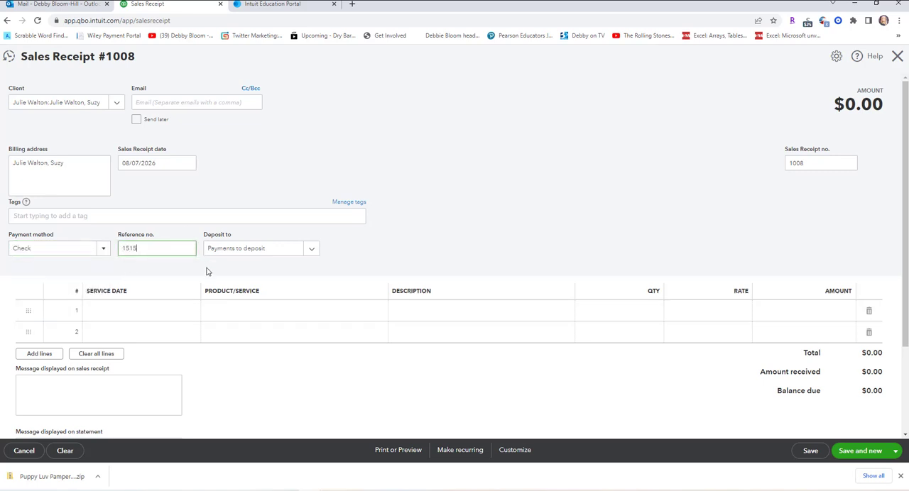
Set the first line's service date to 08/07/2026 on Suzy's receipt.
left_click(175, 314)
left_click(191, 313)
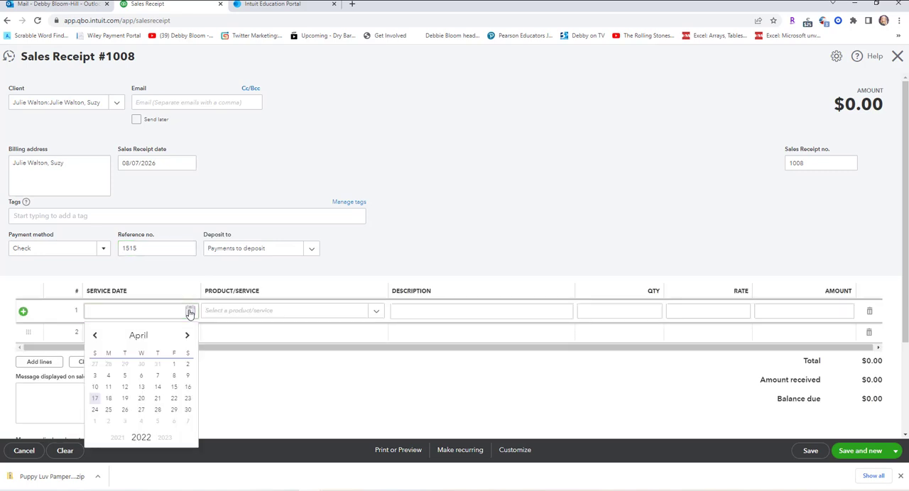
left_click(188, 336)
left_click(188, 336)
left_click(188, 336)
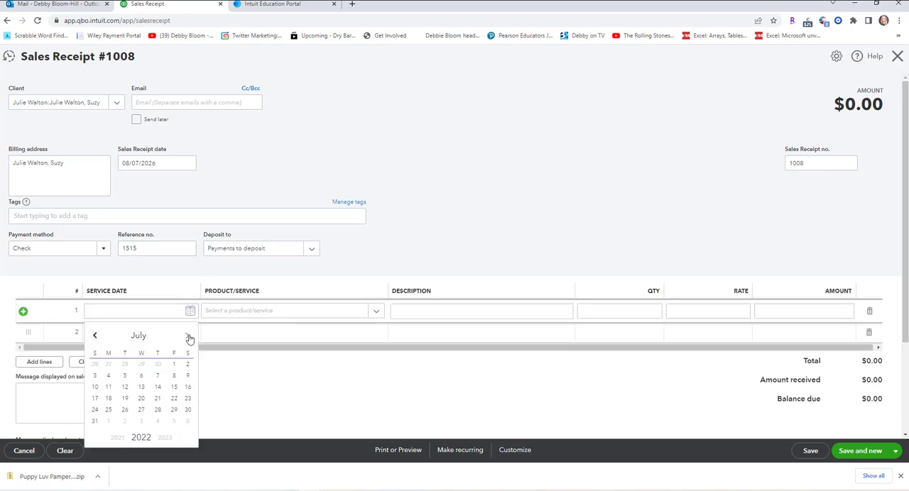
left_click(188, 336)
left_click(161, 441)
left_click(160, 440)
left_click(161, 440)
left_click(174, 379)
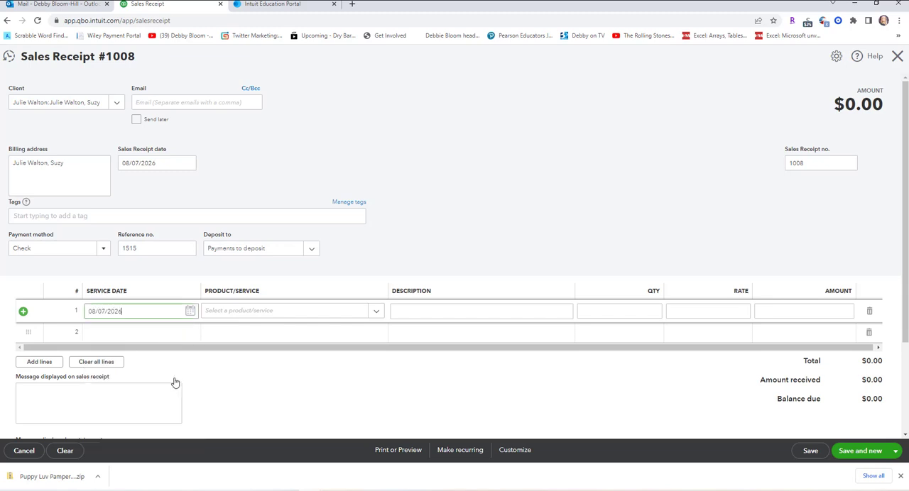
Choose the service Large Dog, Full Pet Groom for the first line of Suzy's receipt.
left_click(367, 314)
scroll(413, 270, "down", 1)
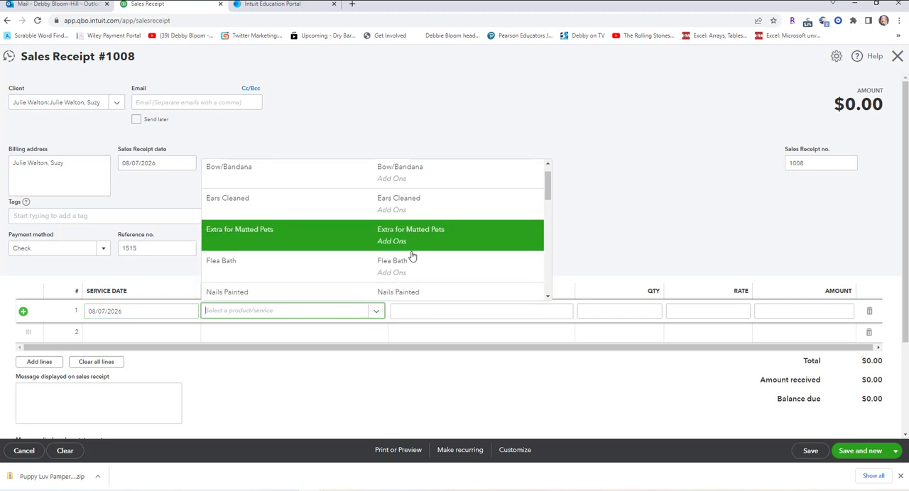
scroll(414, 254, "down", 1)
scroll(409, 272, "down", 1)
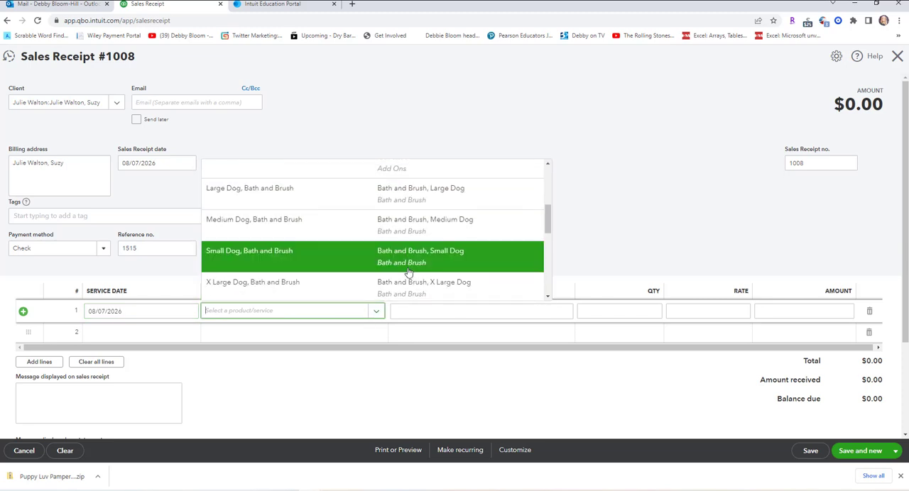
scroll(409, 272, "down", 1)
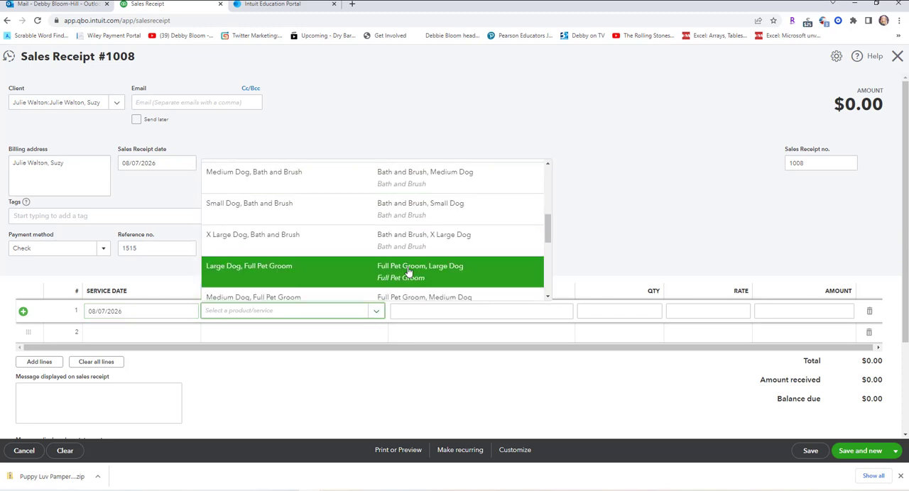
left_click(408, 271)
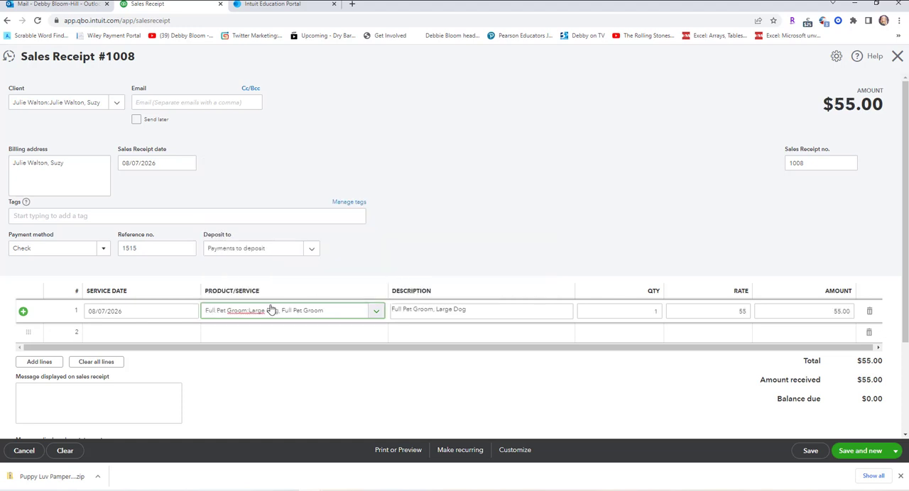
Set the second line's service date to 08/07/2026.
scroll(268, 306, "down", 2)
left_click(173, 238)
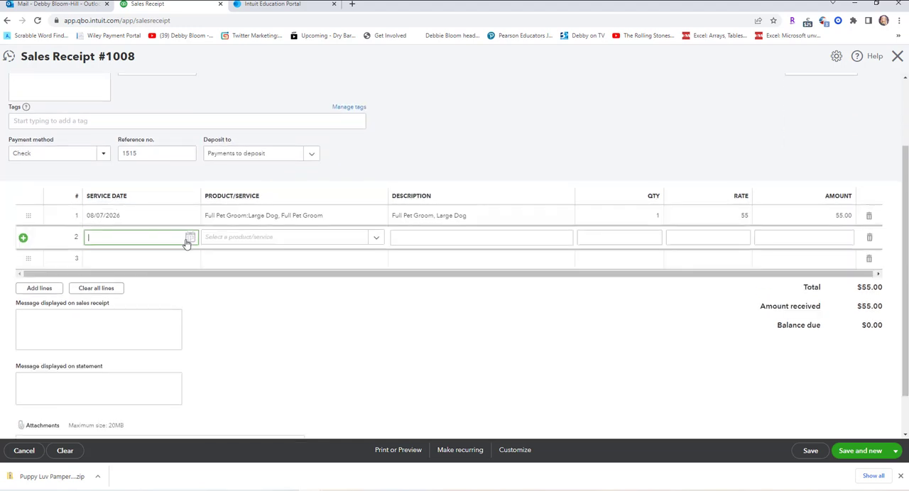
left_click(191, 237)
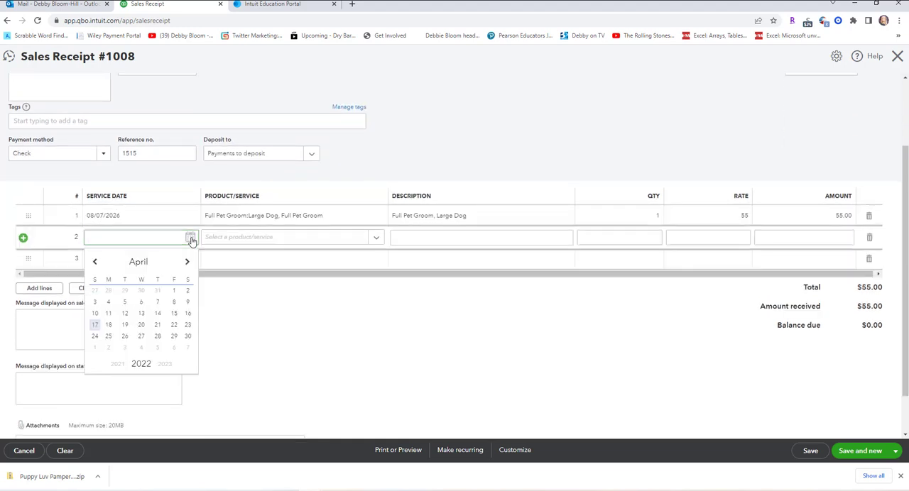
left_click(168, 365)
left_click(166, 366)
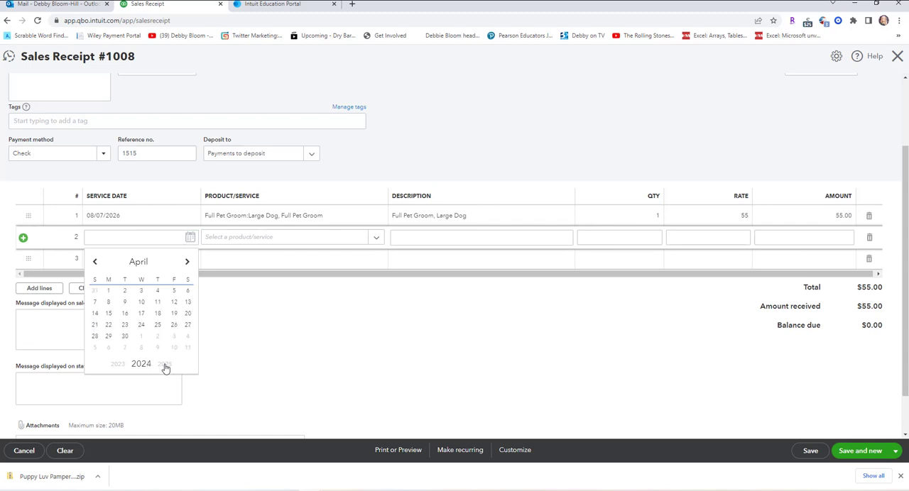
left_click(186, 262)
left_click(187, 262)
left_click(187, 262)
left_click(187, 264)
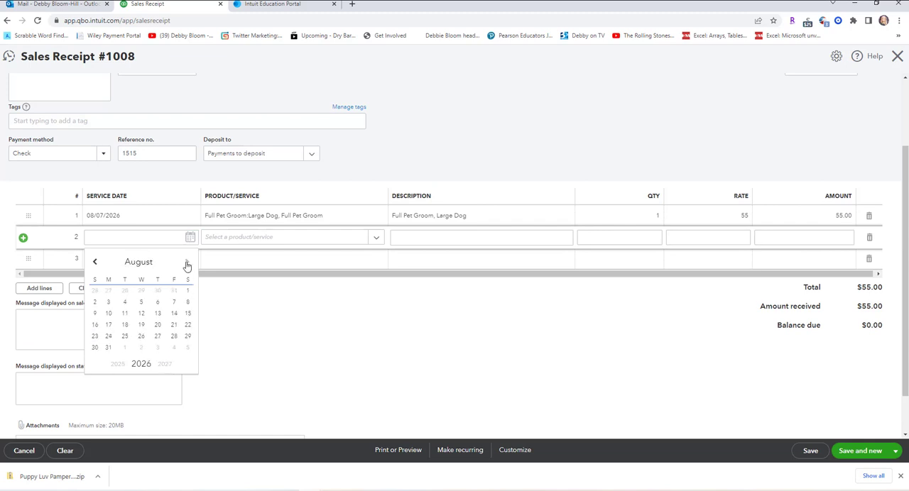
left_click(175, 302)
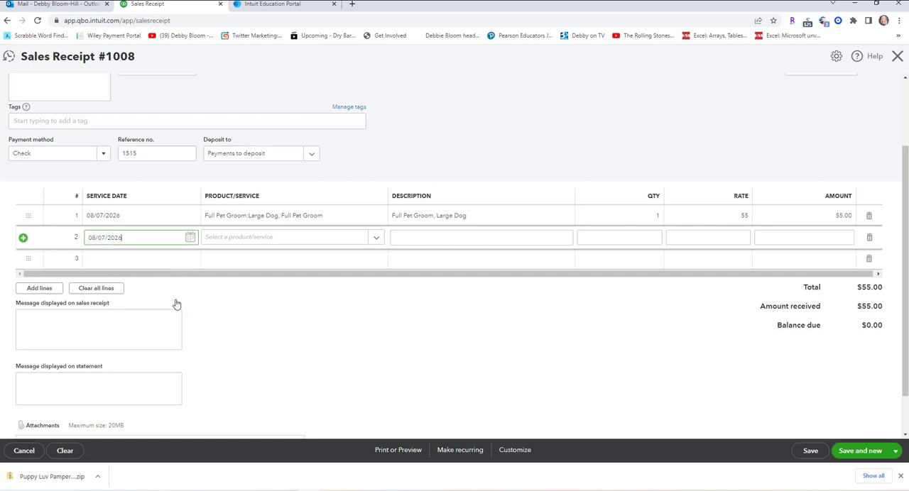
Choose the add-on Teeth Brushed as the second line's service.
left_click(353, 243)
scroll(333, 304, "down", 1)
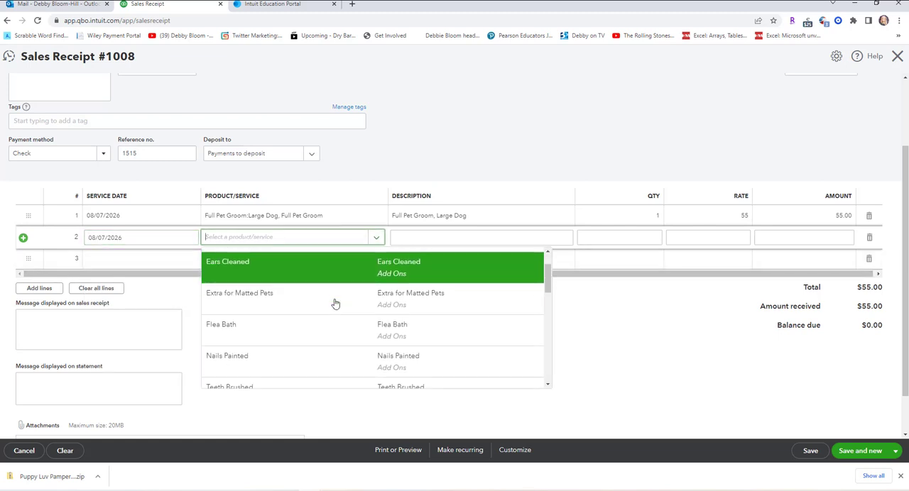
scroll(277, 358, "down", 2)
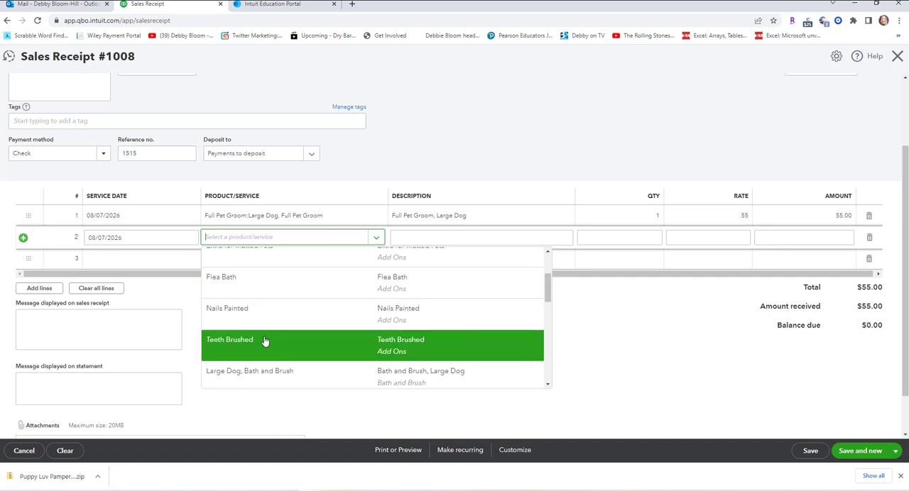
left_click(266, 341)
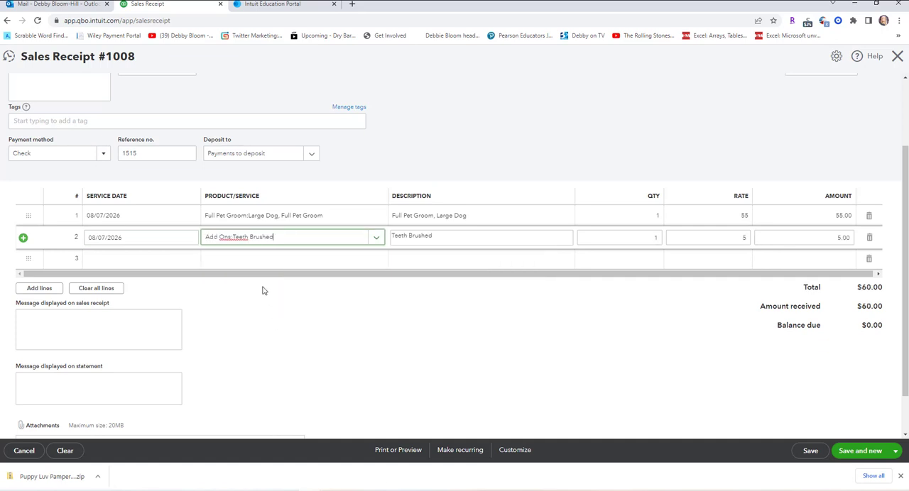
Set the third line's service date to 08/07/2026.
left_click(166, 260)
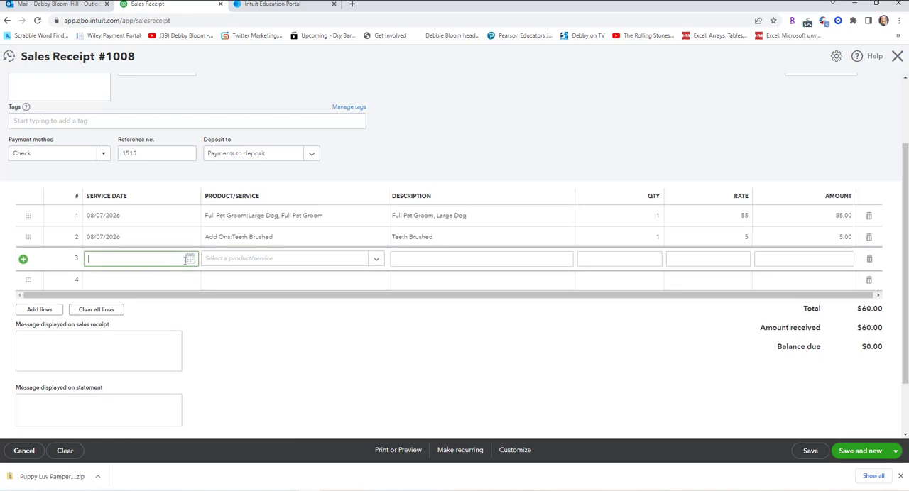
left_click(190, 259)
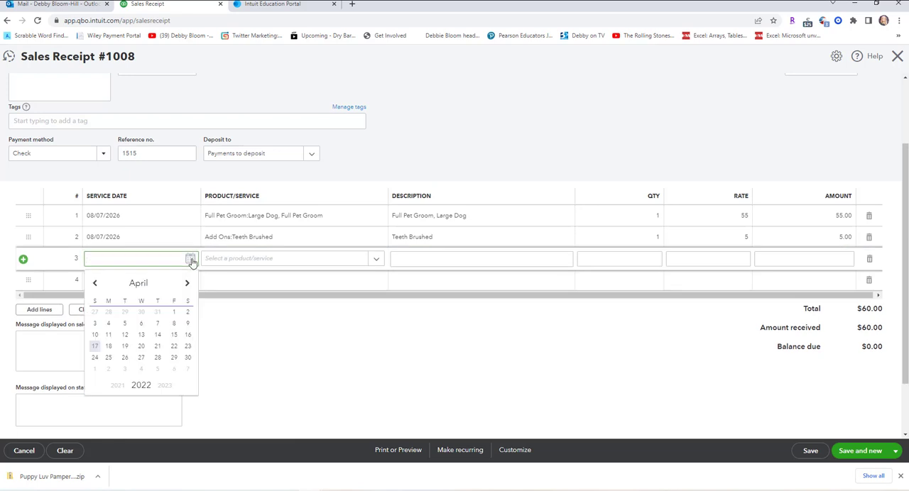
left_click(163, 386)
left_click(164, 385)
left_click(163, 386)
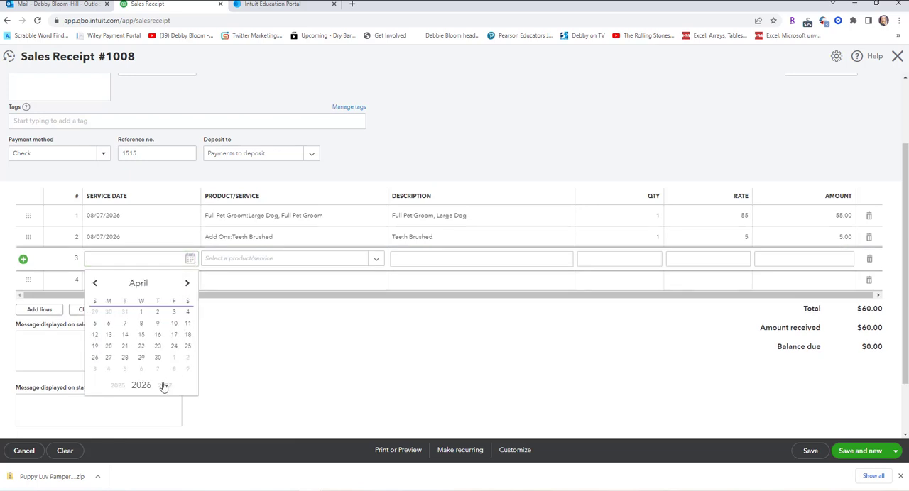
left_click(188, 285)
left_click(187, 285)
left_click(187, 285)
left_click(187, 285)
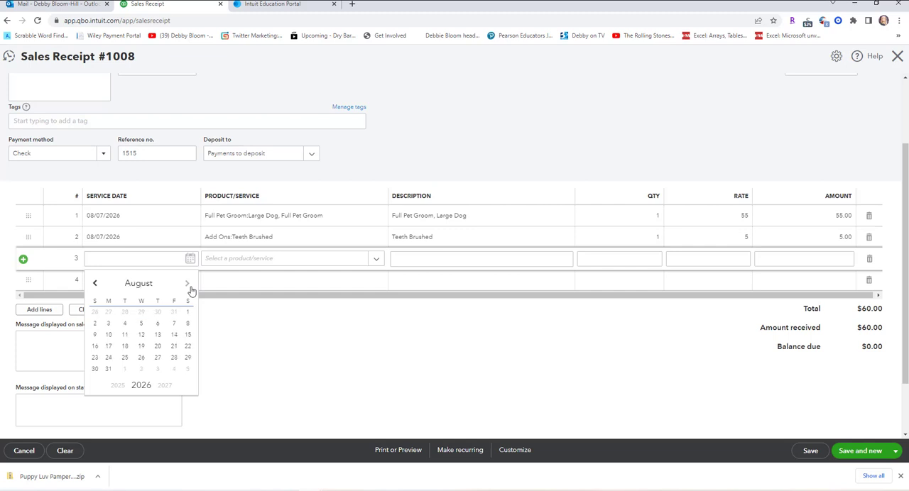
left_click(174, 323)
Choose the add-on Ears Cleaned for the third line, and save the receipt while starting a new one.
left_click(379, 258)
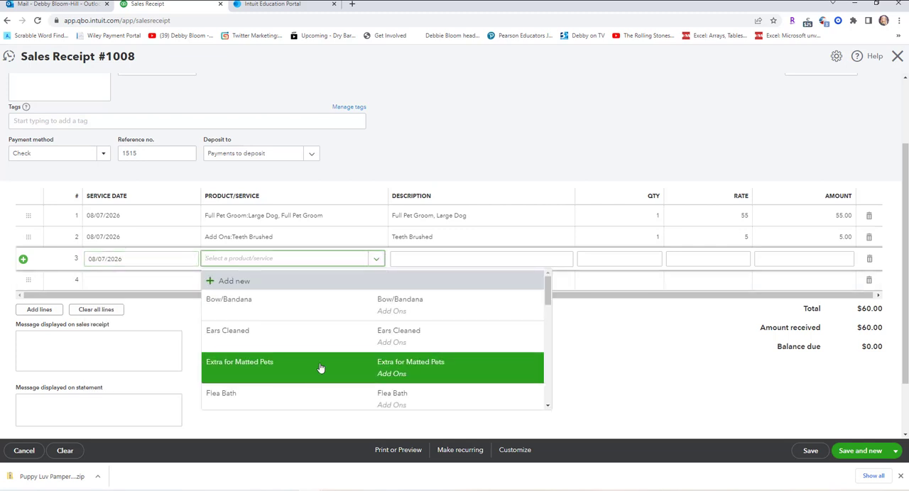
scroll(328, 360, "down", 2)
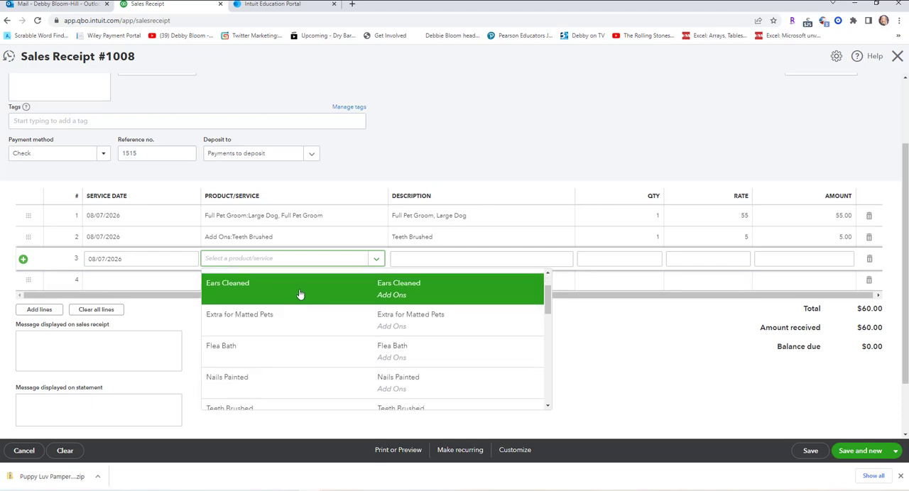
left_click(300, 294)
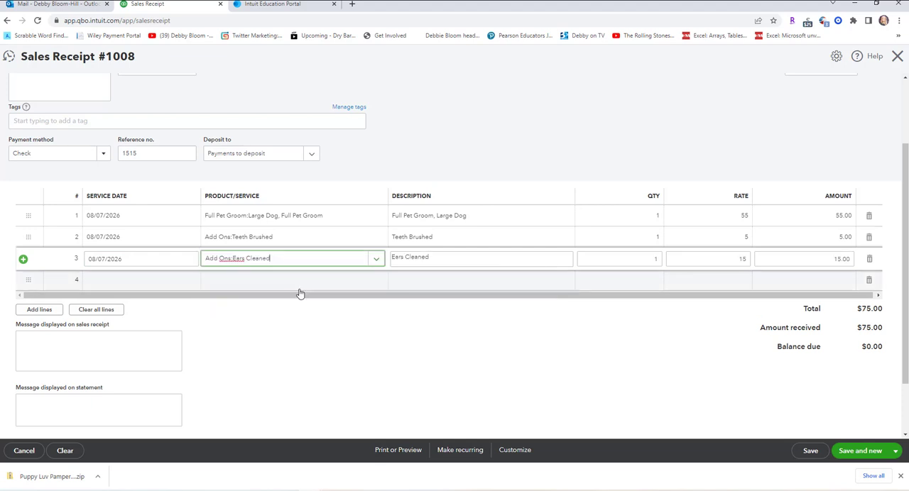
left_click(861, 451)
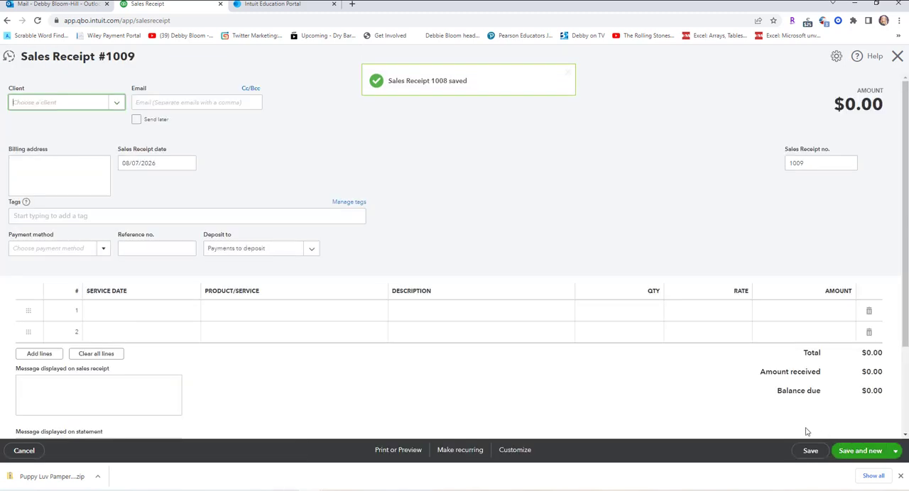
Add a new client from the receipt, entering the owner's full name as the display name, and save it.
left_click(118, 104)
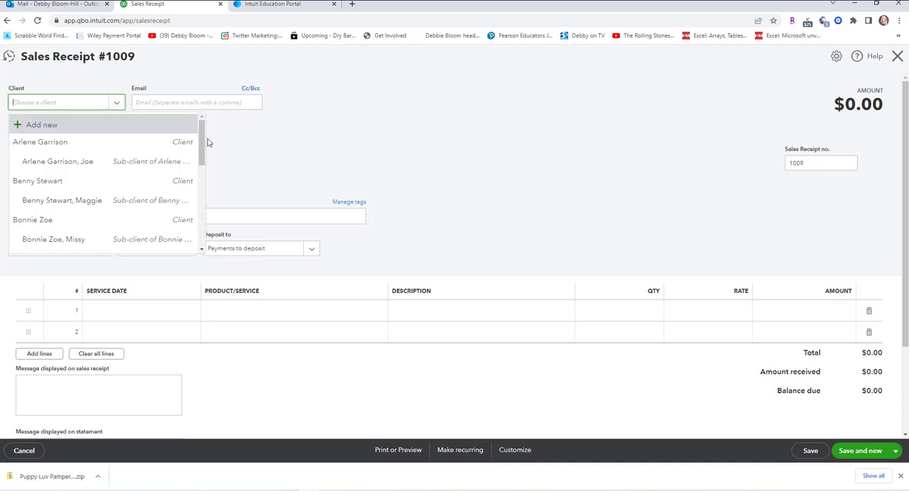
left_click_drag(202, 145, 203, 119)
left_click(44, 125)
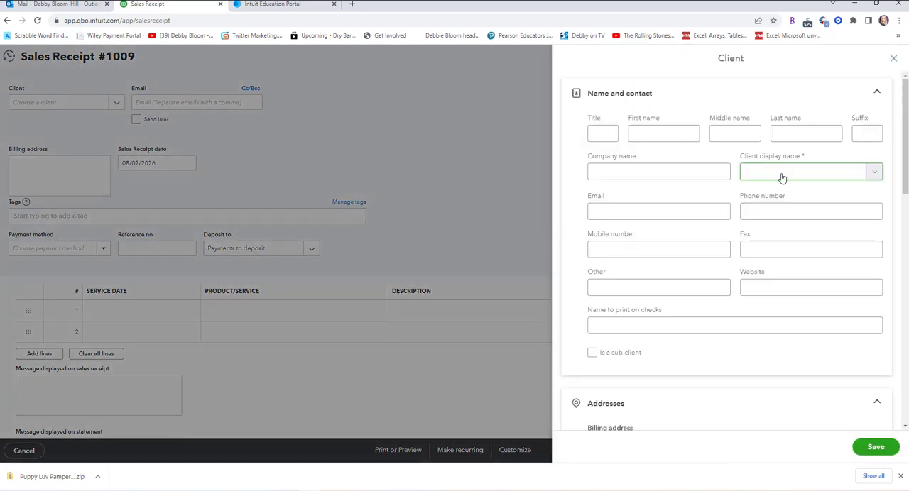
left_click(782, 178)
type("Doub")
left_click(873, 450)
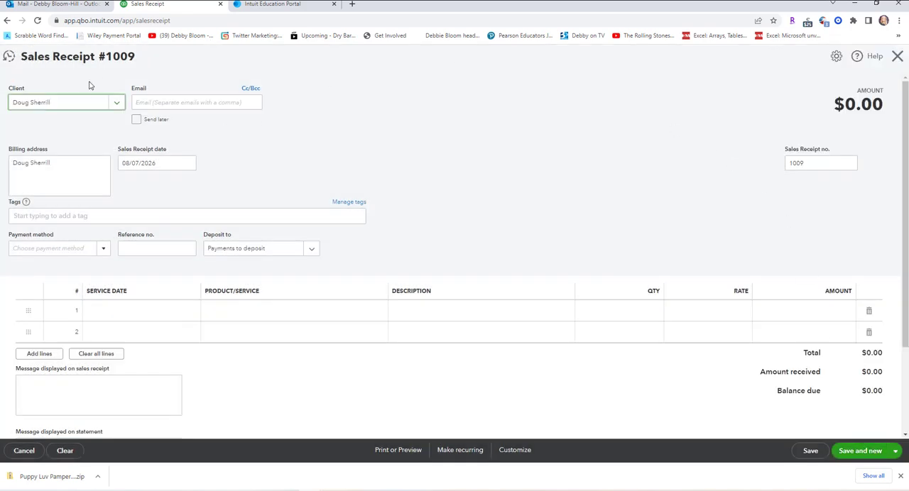
Add the new owner's pet Skeeter as a sub-client, with the owner's name and Skeeter as display name and the owner as parent client.
left_click(116, 103)
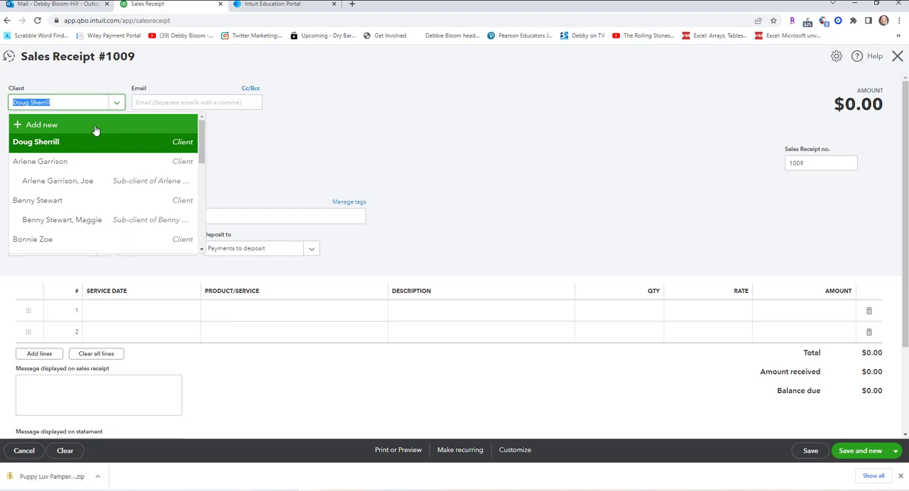
left_click(96, 130)
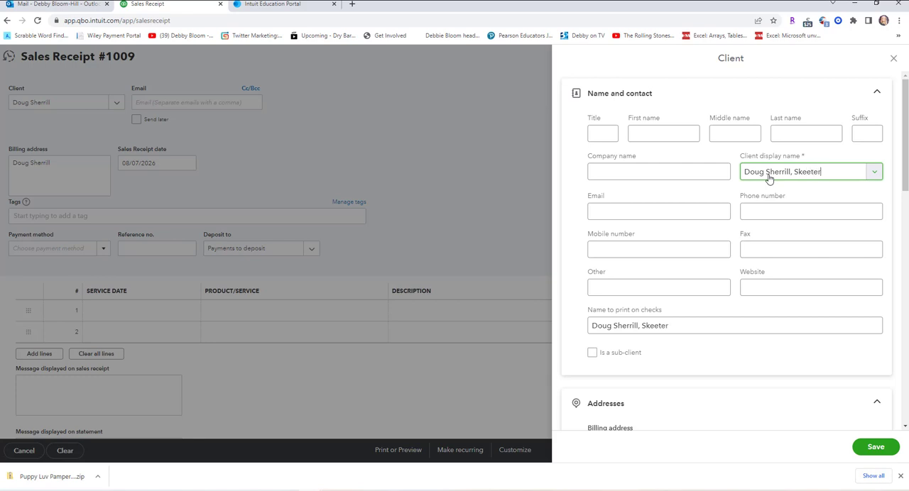
left_click(595, 354)
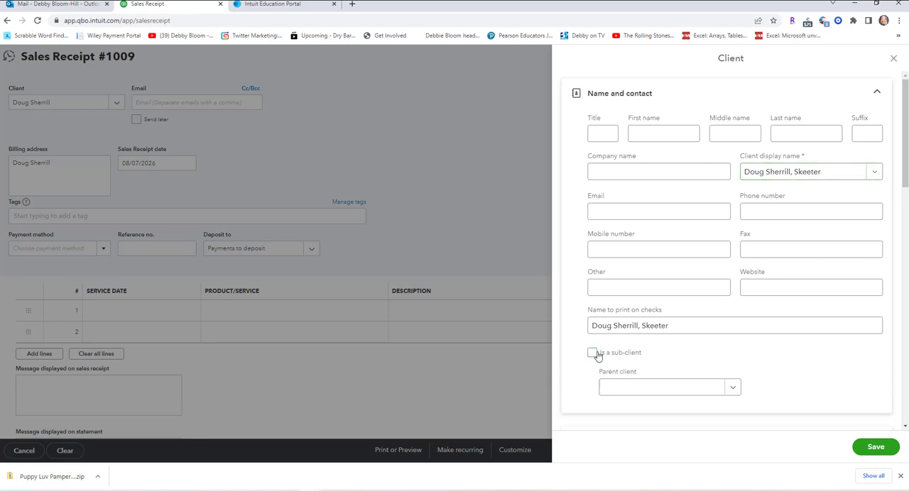
left_click(731, 388)
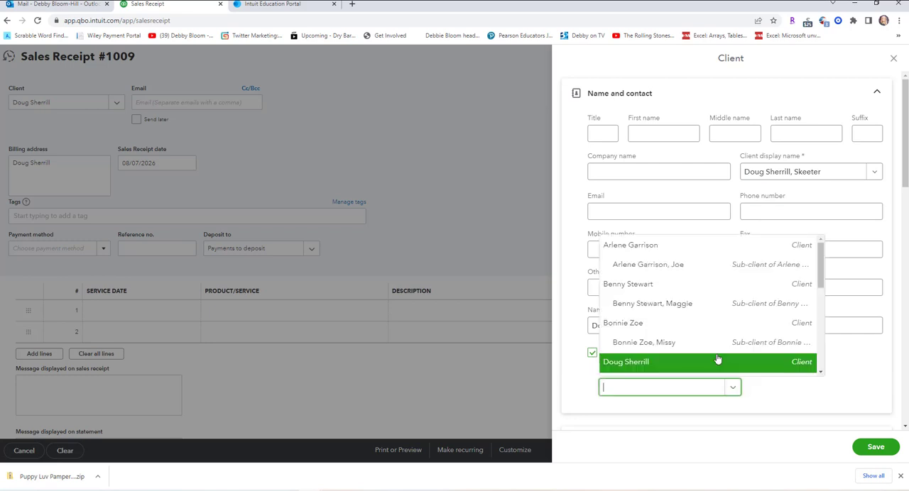
left_click(714, 363)
left_click(873, 447)
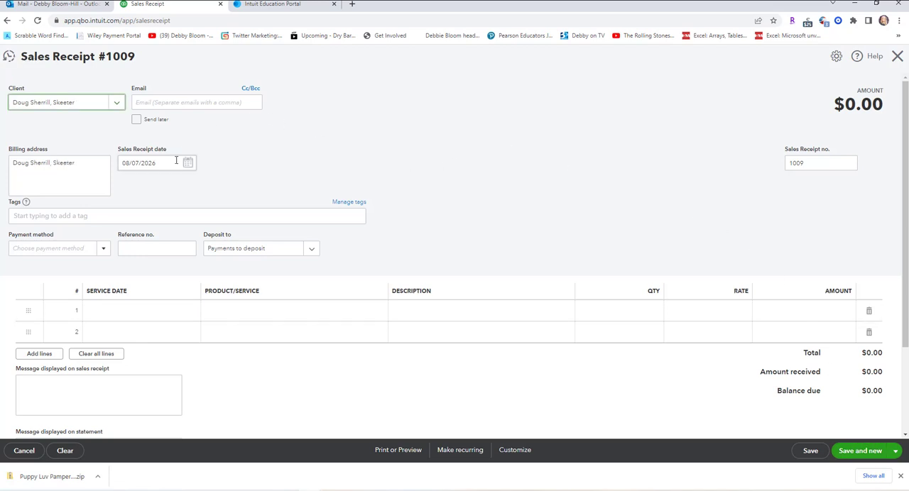
Set the payment method to Check and enter reference number 8987 on Skeeter's receipt.
left_click(104, 249)
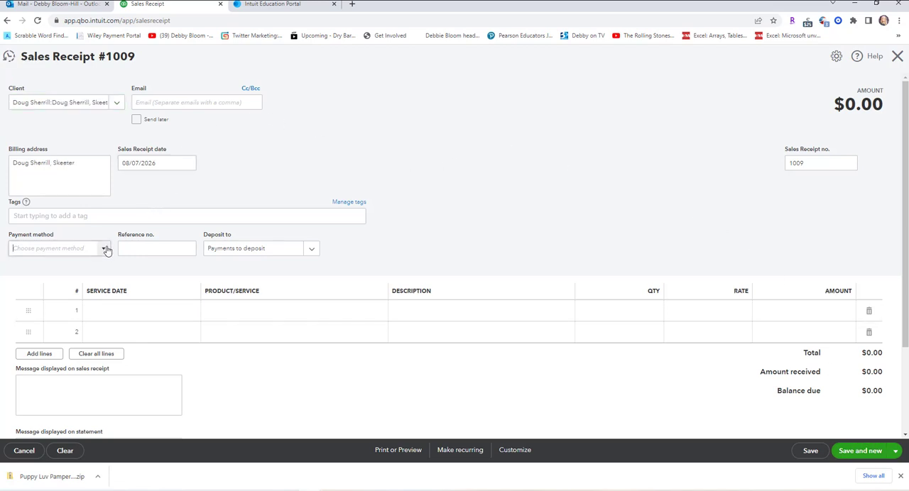
left_click(72, 299)
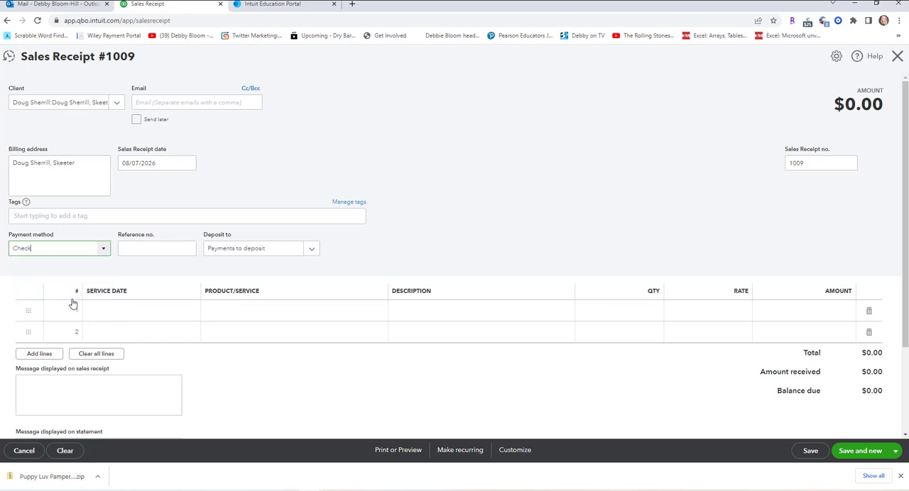
left_click(153, 248)
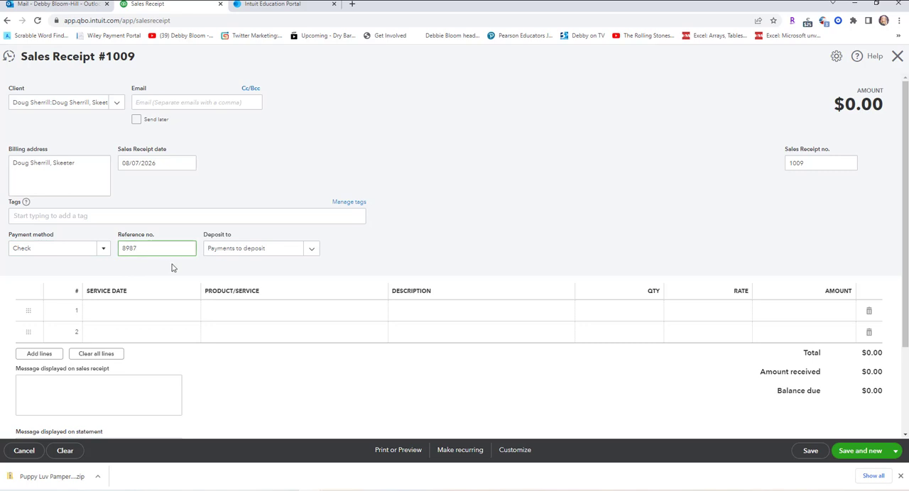
Set the first line's service date to 08/07/2026 on Skeeter's receipt.
left_click(155, 314)
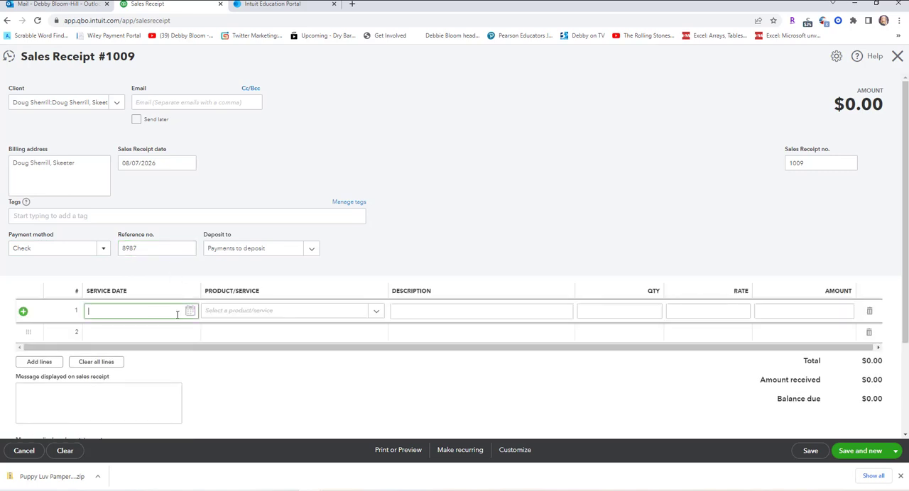
left_click(189, 311)
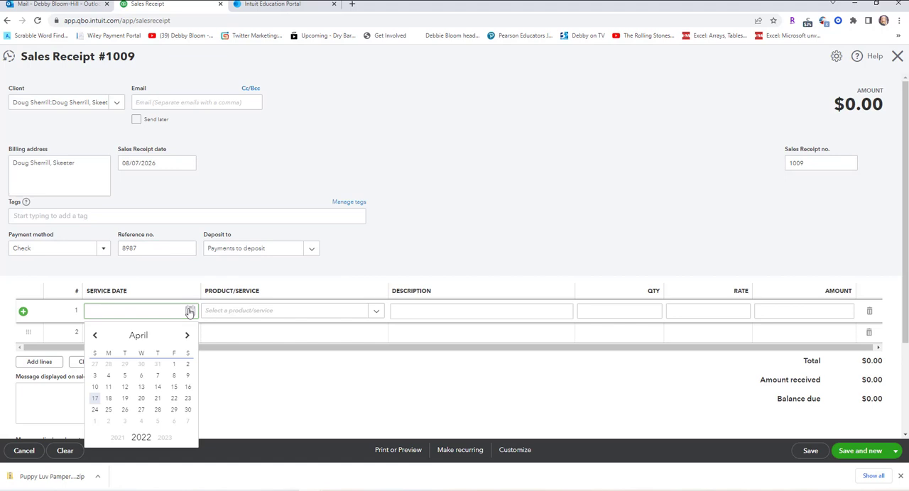
left_click(164, 438)
left_click(164, 439)
left_click(164, 439)
left_click(164, 439)
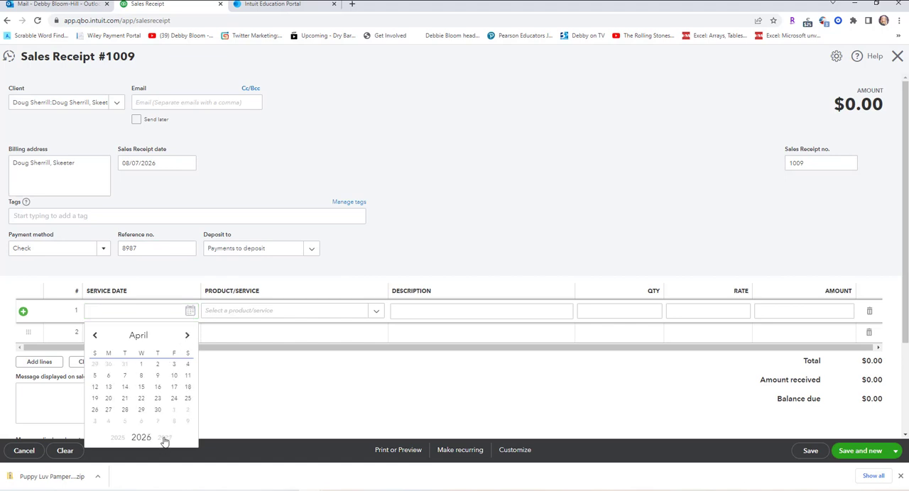
left_click(189, 340)
left_click(189, 339)
left_click(188, 338)
left_click(188, 338)
left_click(176, 376)
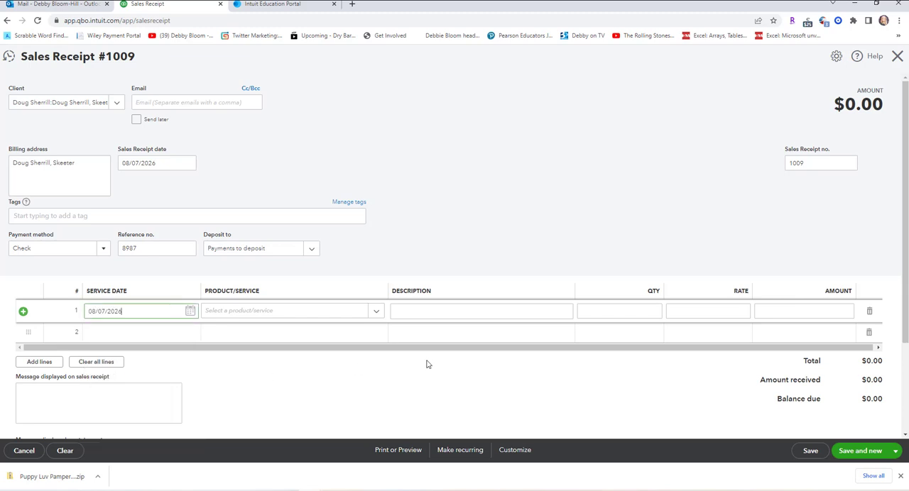
Choose X Large Dog, Bath and Brush as the first line's service on Skeeter's receipt, save it and start a new receipt.
left_click(377, 313)
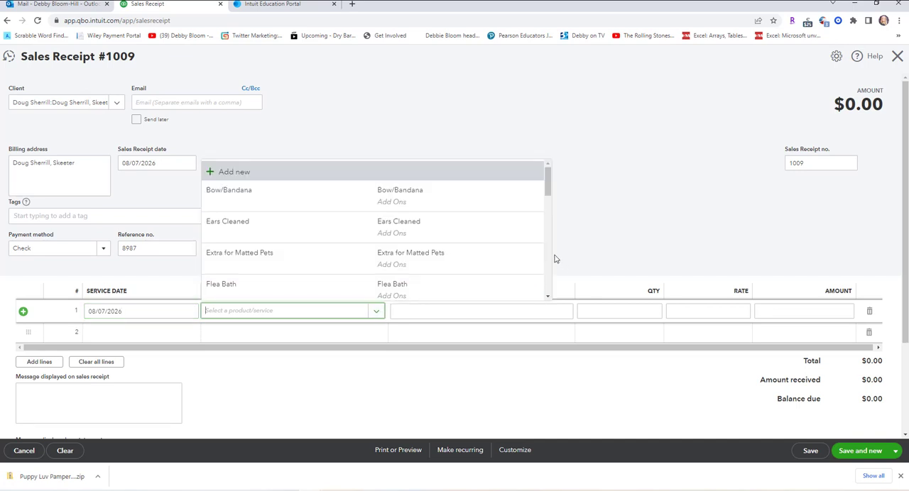
scroll(508, 225, "down", 3)
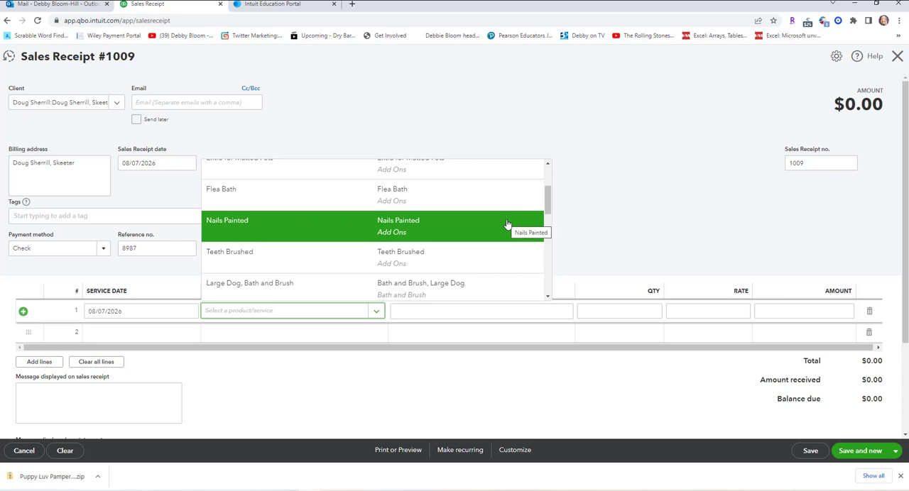
scroll(508, 224, "down", 3)
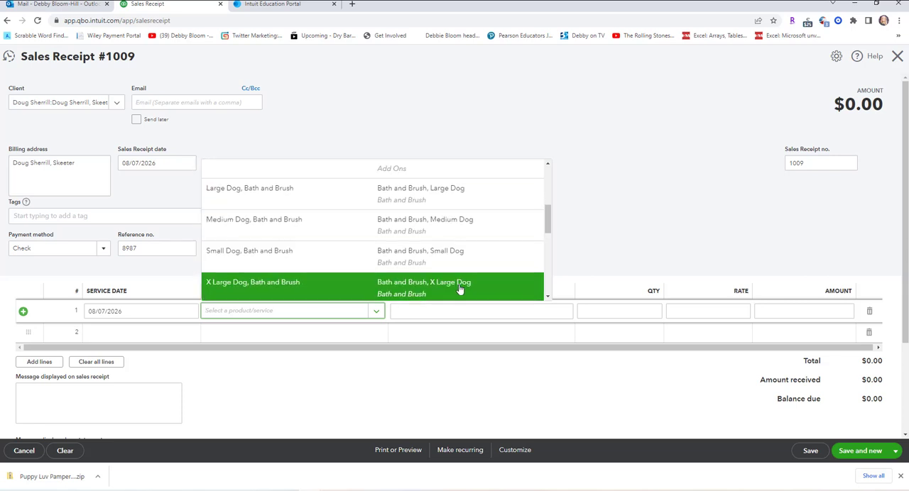
left_click(460, 288)
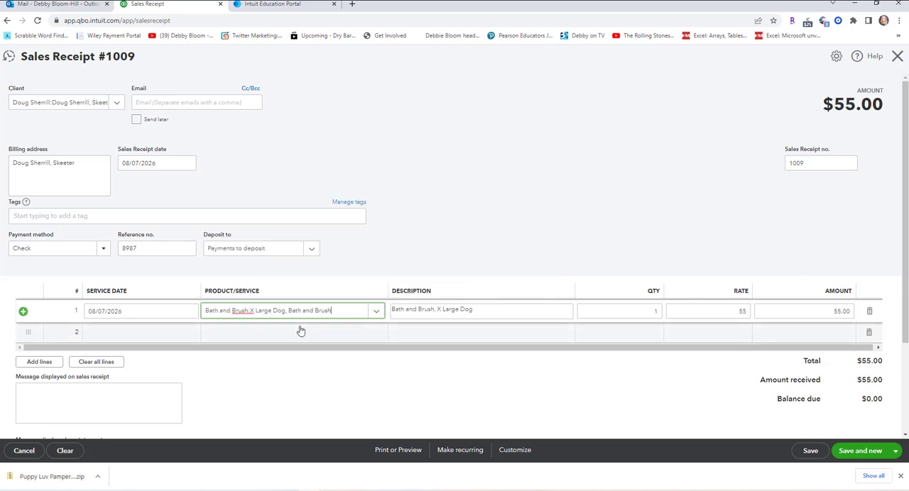
left_click(861, 451)
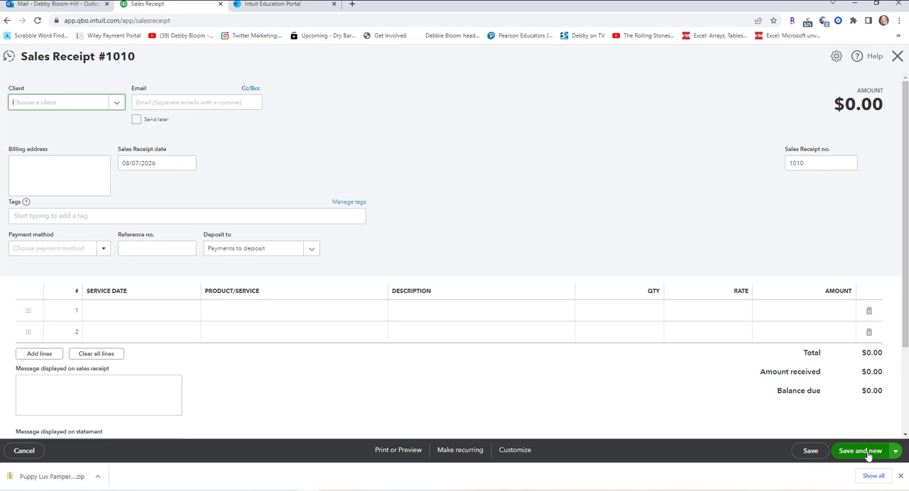
Add the next pet owner as a new client on receipt 1010, entering the full name as display name, and save it.
left_click(116, 104)
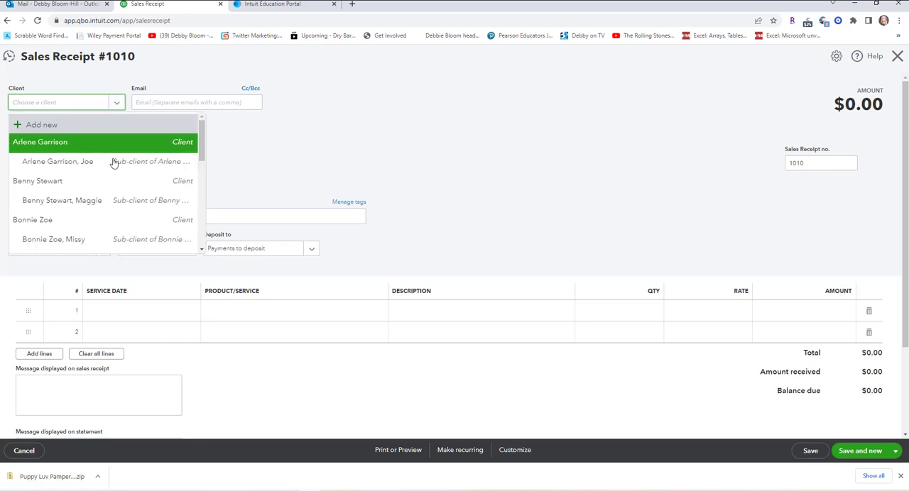
scroll(112, 164, "down", 1)
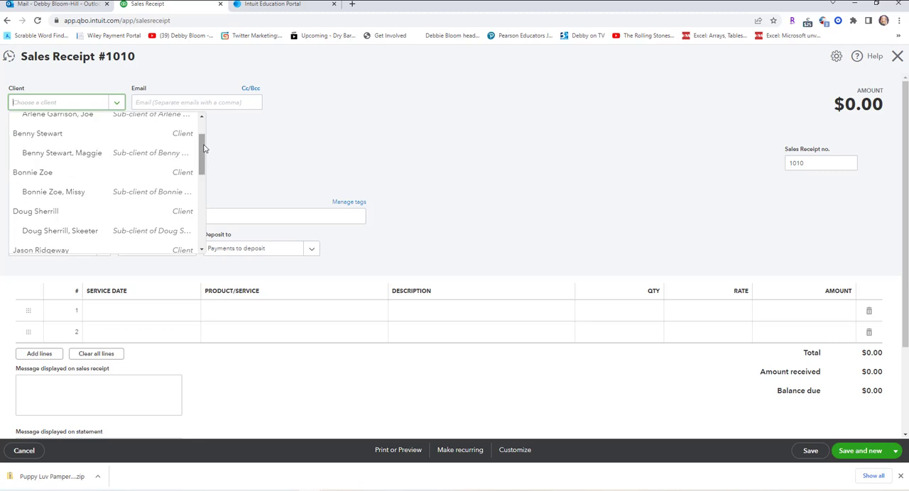
scroll(106, 143, "up", 1)
left_click(105, 127)
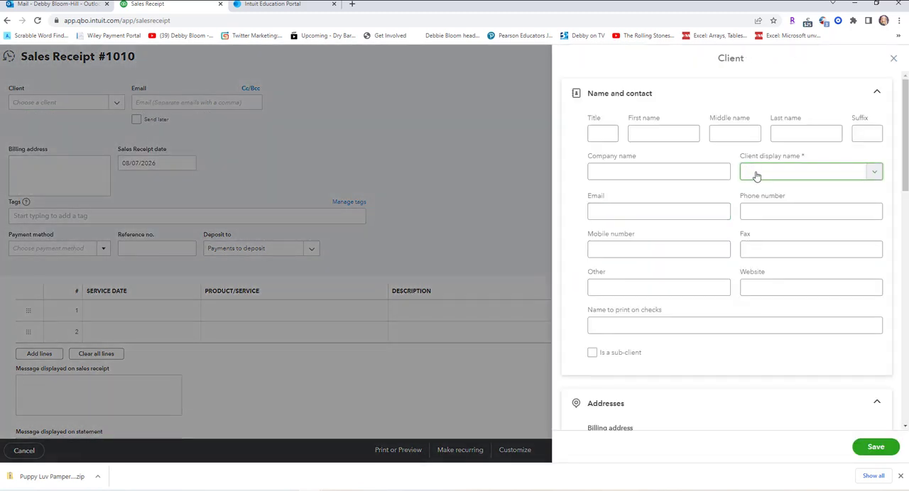
type("Brett Johnson")
left_click(878, 448)
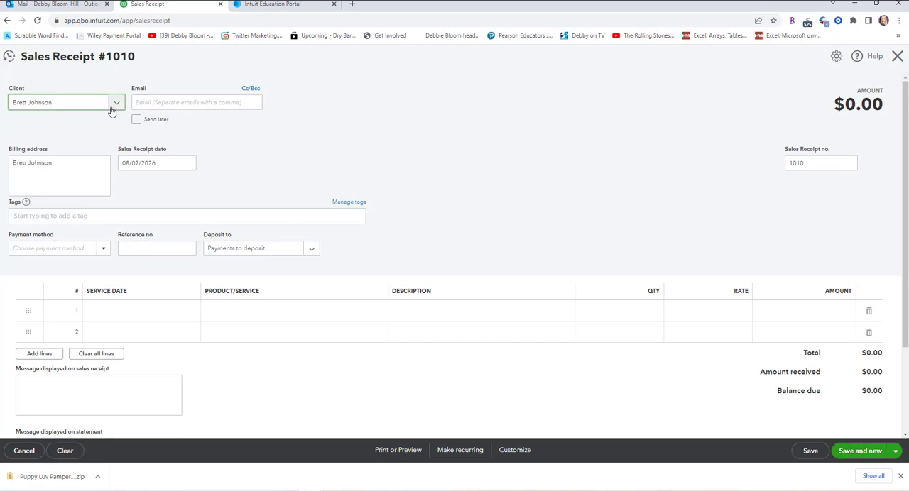
Add Romeo as a sub-client, with the owner's name and Romeo as display name and the owner as parent client.
left_click(116, 103)
left_click(87, 123)
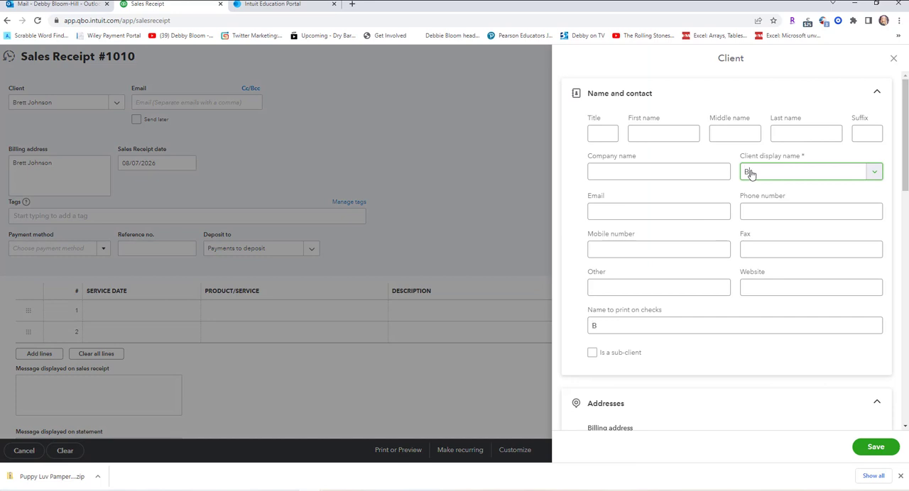
type("Brett Johnson, Romeo")
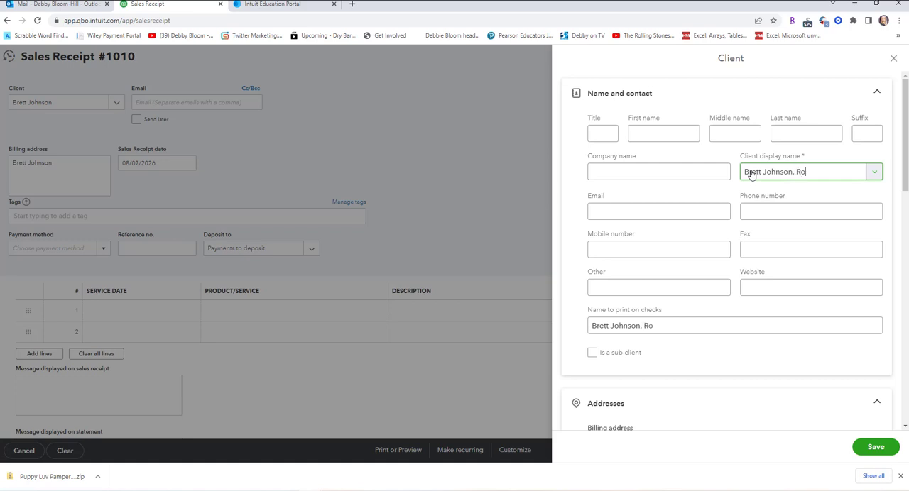
left_click(592, 353)
left_click(733, 388)
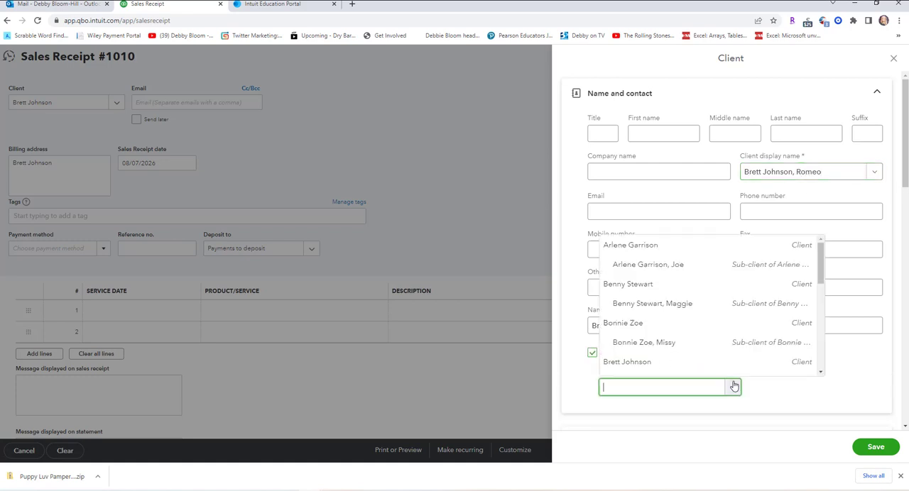
left_click(703, 363)
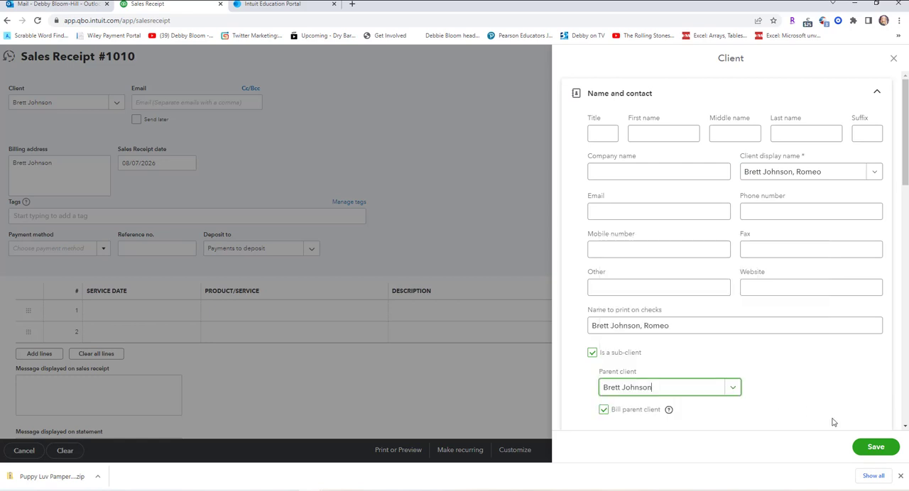
left_click(871, 451)
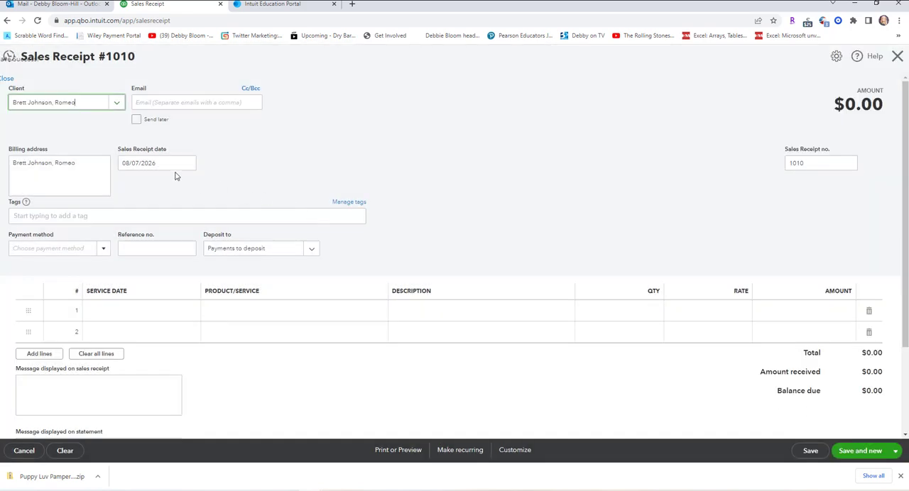
Set the payment method to Cash and the first line's service date to 08/07/2026 on Romeo's receipt.
left_click(105, 251)
left_click(78, 281)
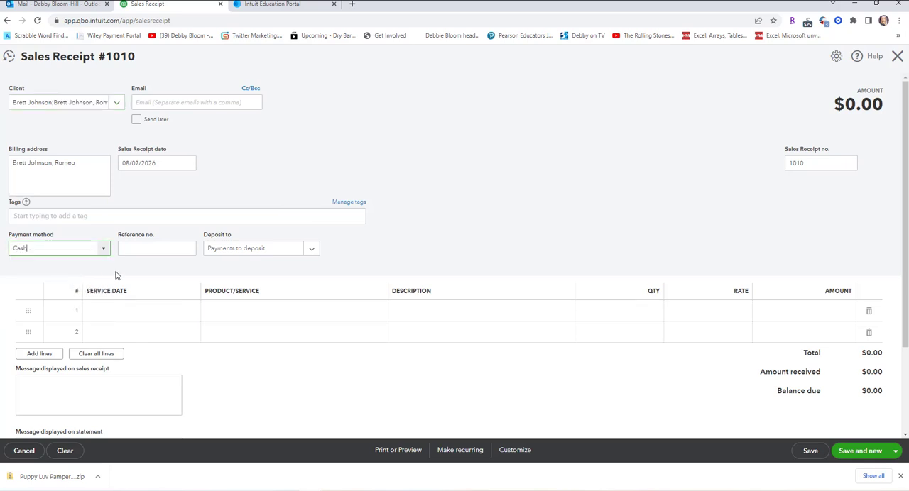
left_click(162, 317)
left_click(191, 312)
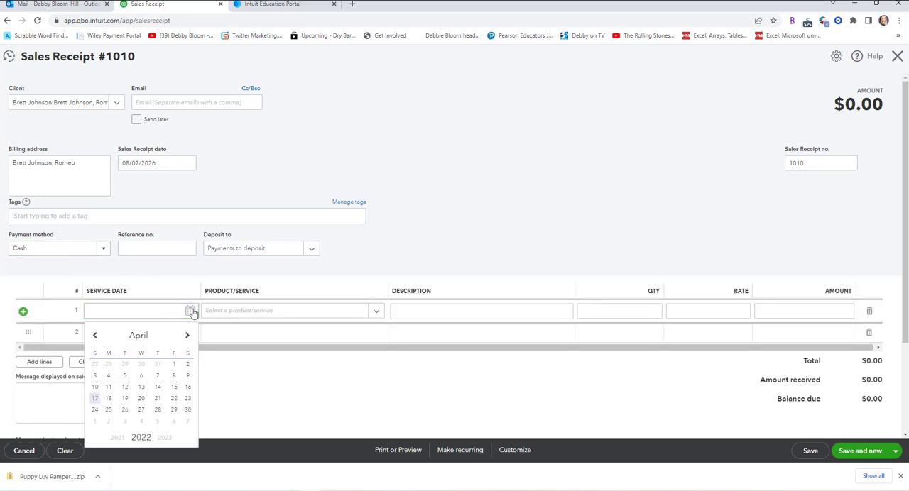
left_click(169, 438)
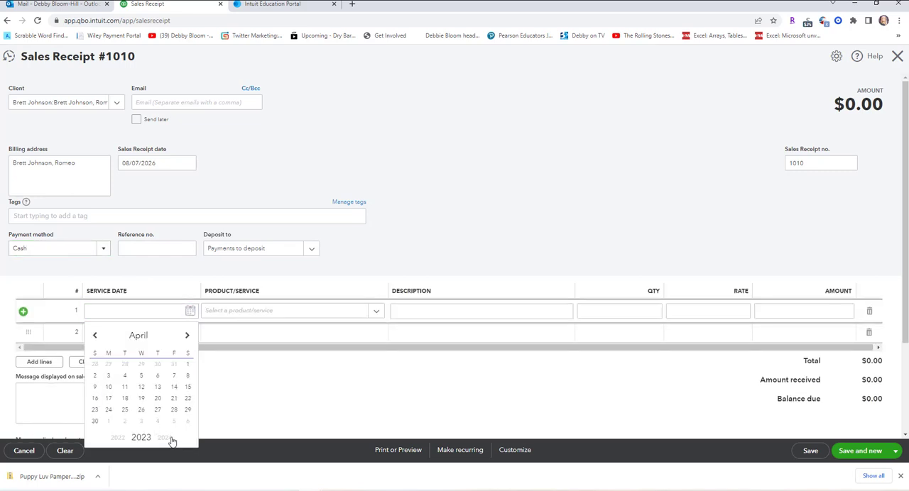
left_click(171, 439)
left_click(170, 439)
left_click(170, 439)
left_click(190, 340)
left_click(190, 341)
left_click(190, 341)
left_click(190, 341)
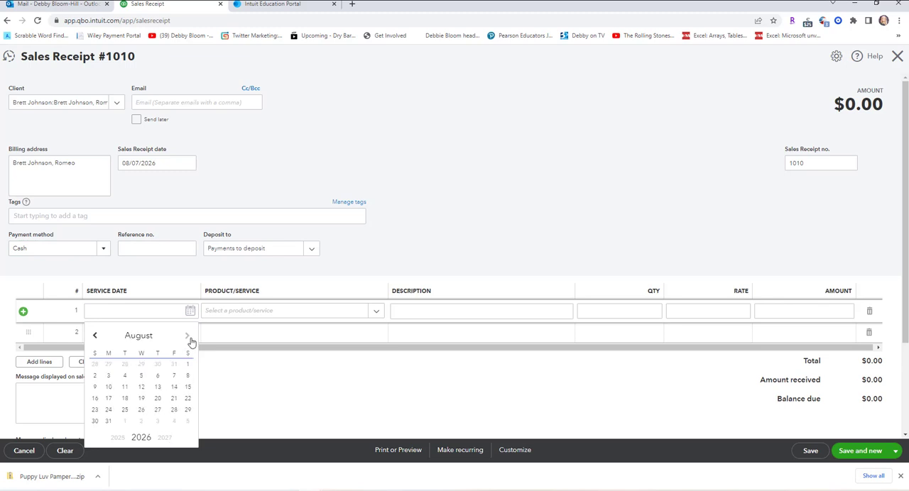
left_click(174, 378)
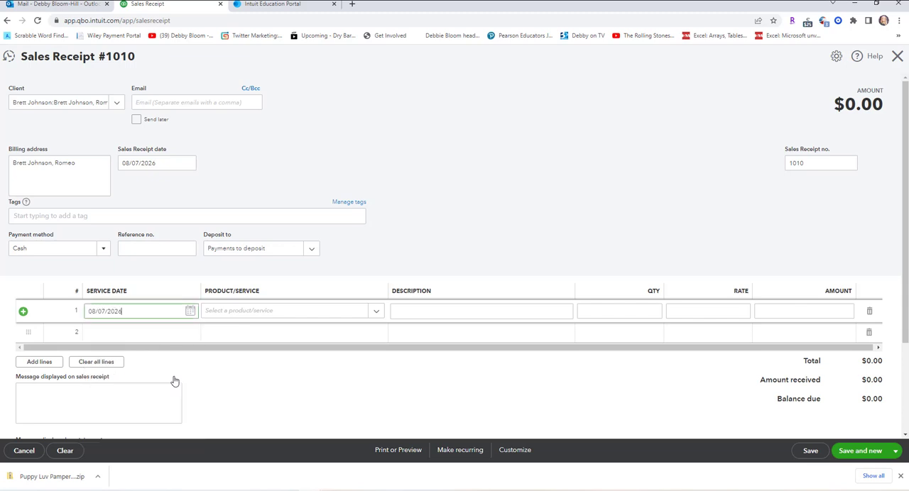
Choose Large Dog, Bath and Brush as the first line's service on Romeo's receipt.
left_click(377, 314)
scroll(515, 230, "down", 2)
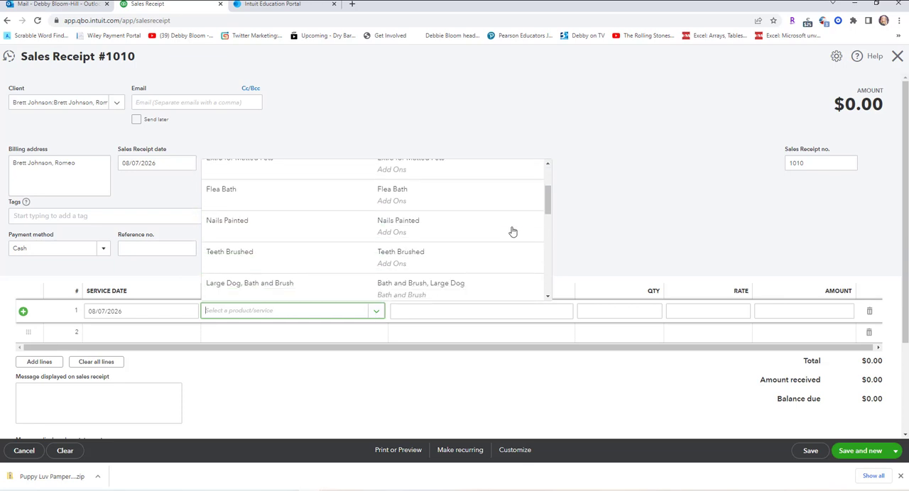
scroll(513, 231, "down", 1)
left_click(476, 243)
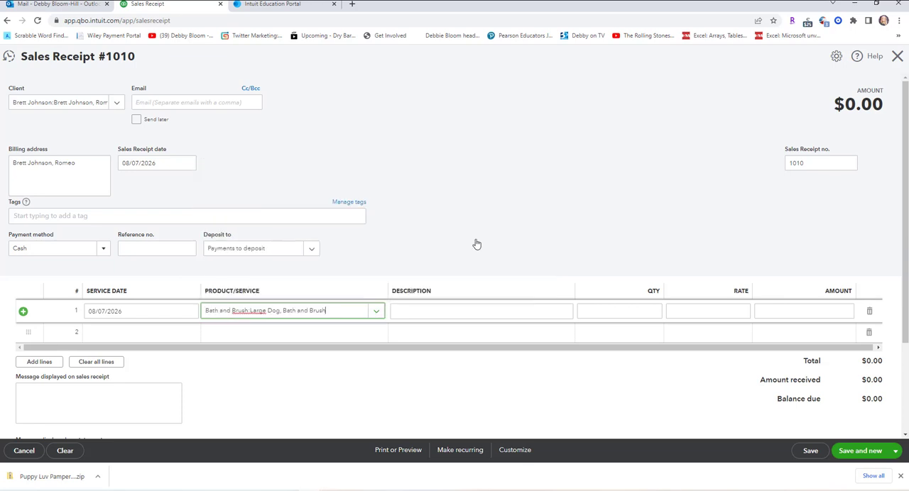
Set the second line's service date to 08/07/2026 on Romeo's receipt.
left_click(152, 332)
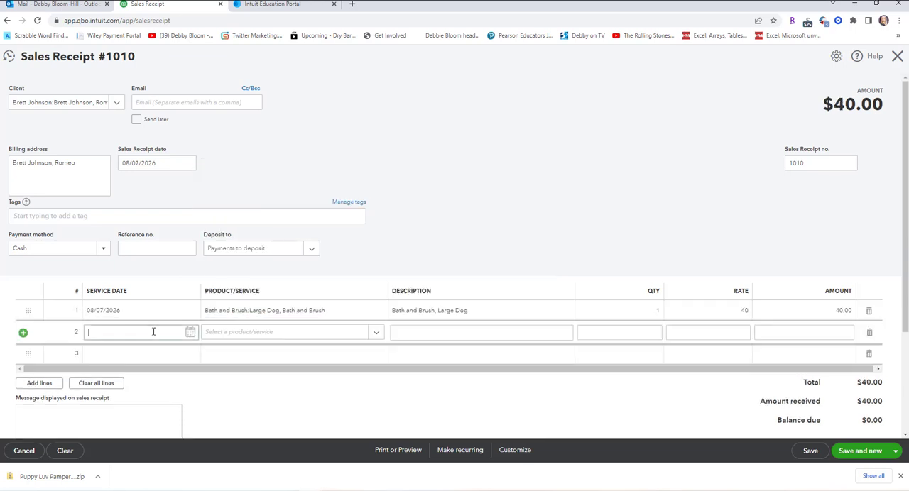
left_click(190, 333)
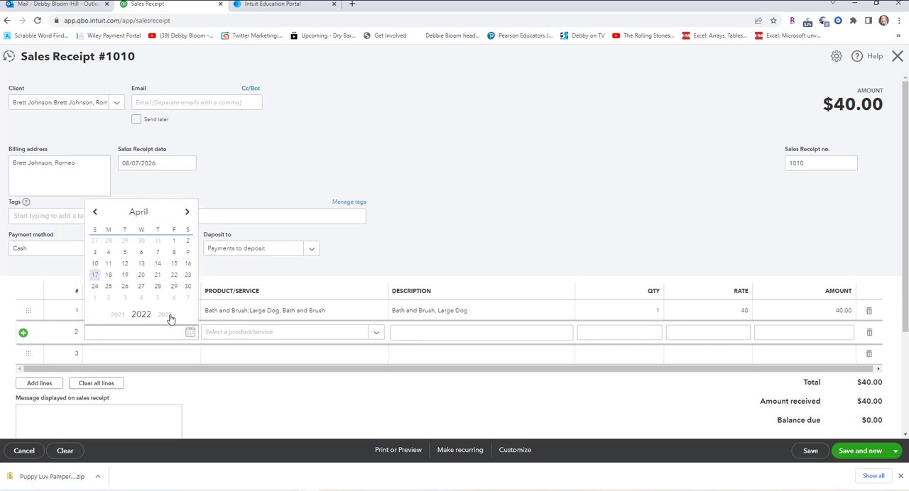
left_click(170, 318)
triple_click(171, 318)
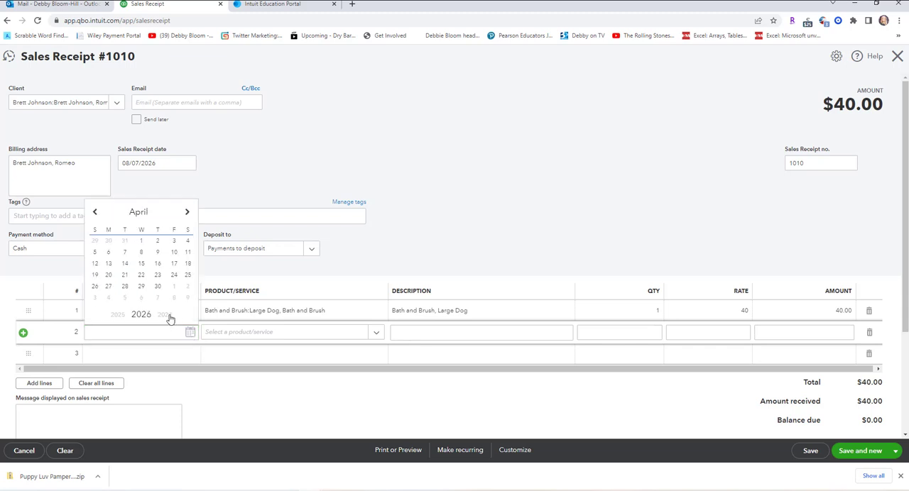
left_click(185, 213)
left_click(185, 214)
left_click(185, 213)
left_click(186, 214)
left_click(173, 253)
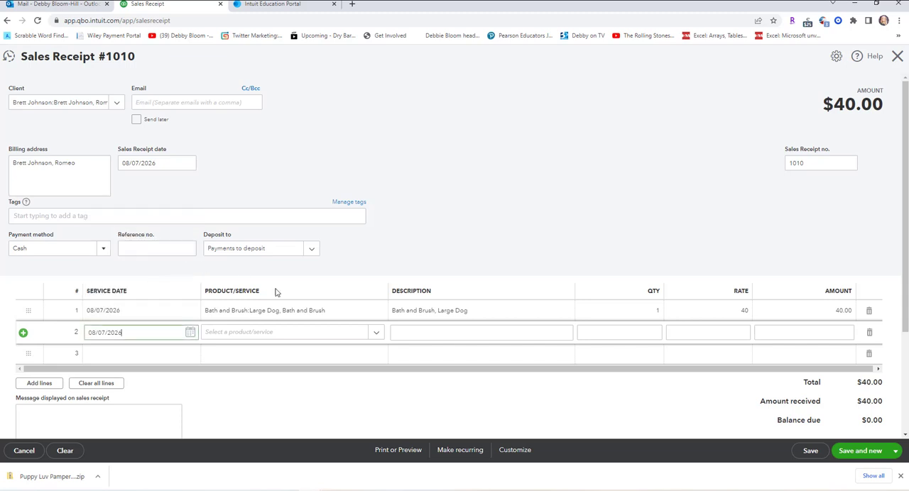
Choose Teeth Brushed as the second line's service, save Romeo's receipt and start a new one.
left_click(370, 337)
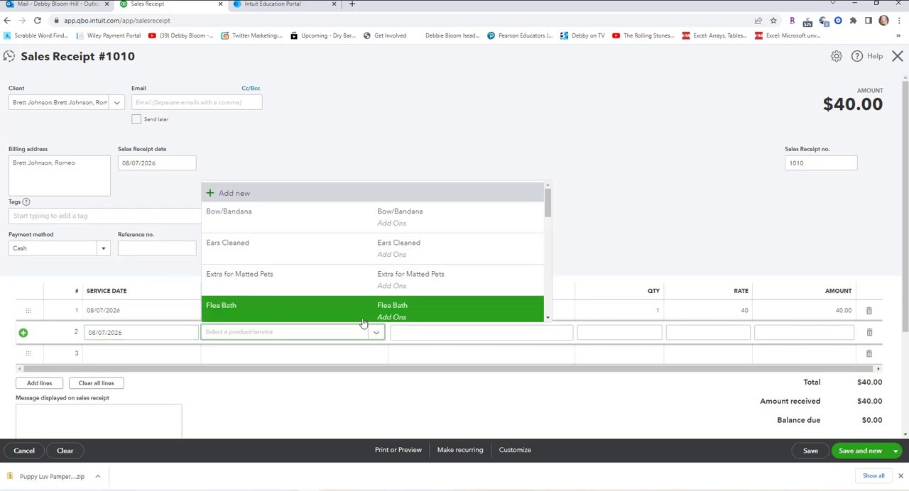
scroll(349, 294, "down", 1)
scroll(327, 286, "down", 1)
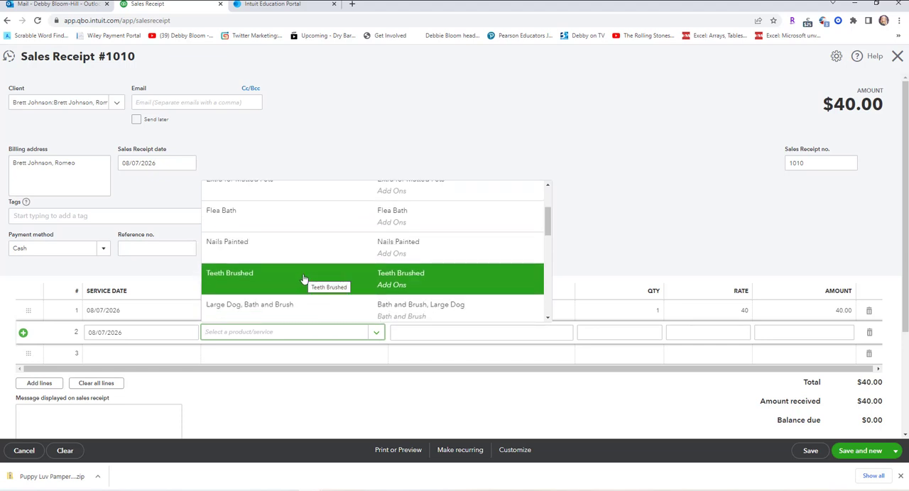
left_click(304, 279)
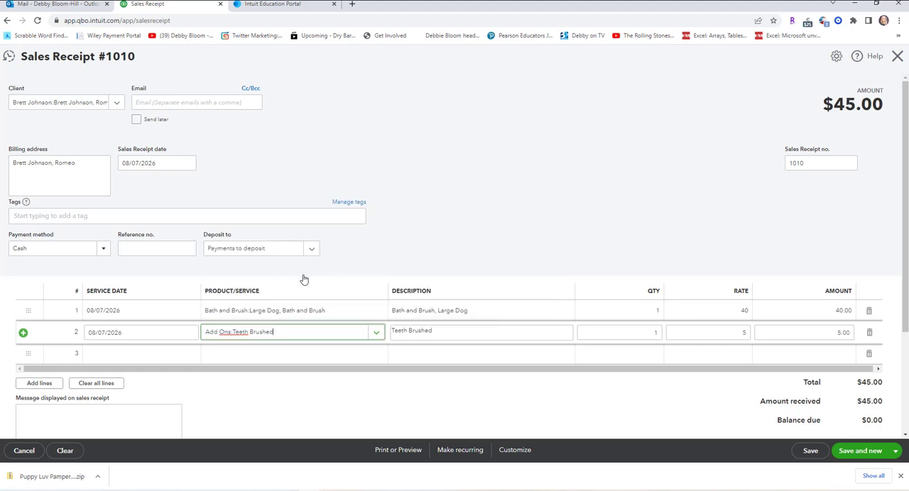
left_click(857, 455)
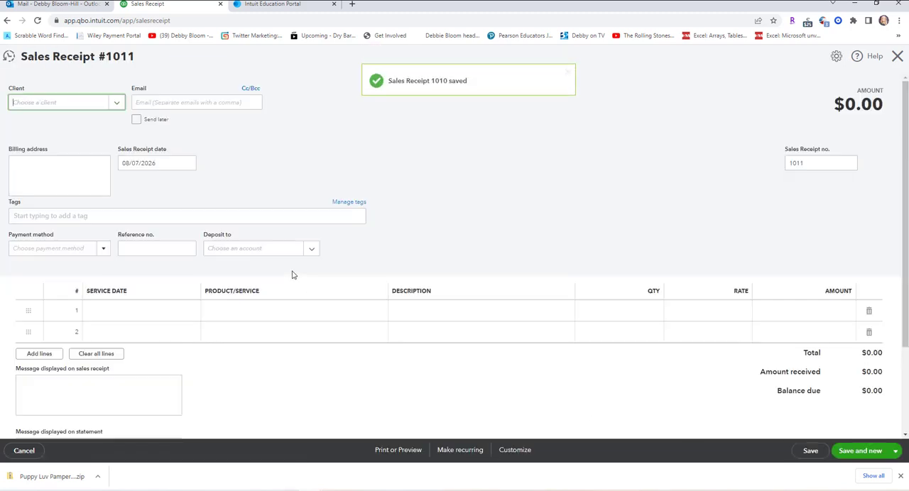
Add another owner as a new client on receipt 1011, entering the full name as display name, and save the client.
left_click(117, 103)
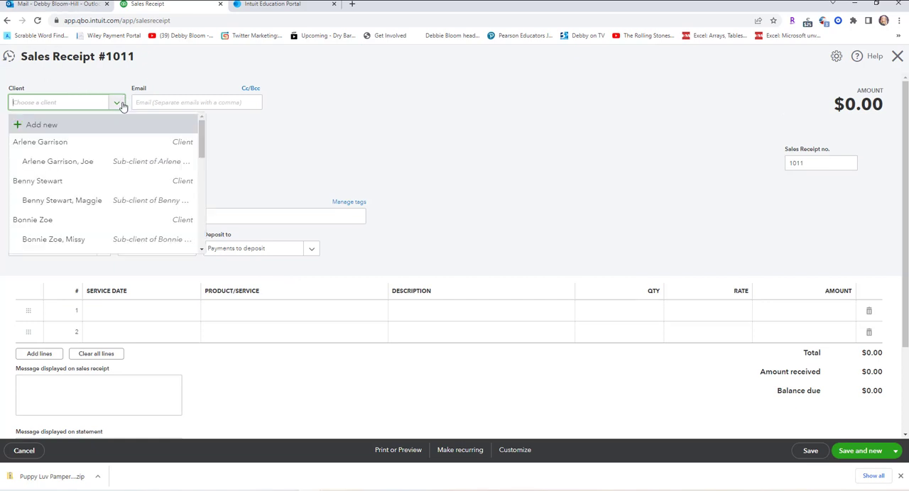
left_click(89, 125)
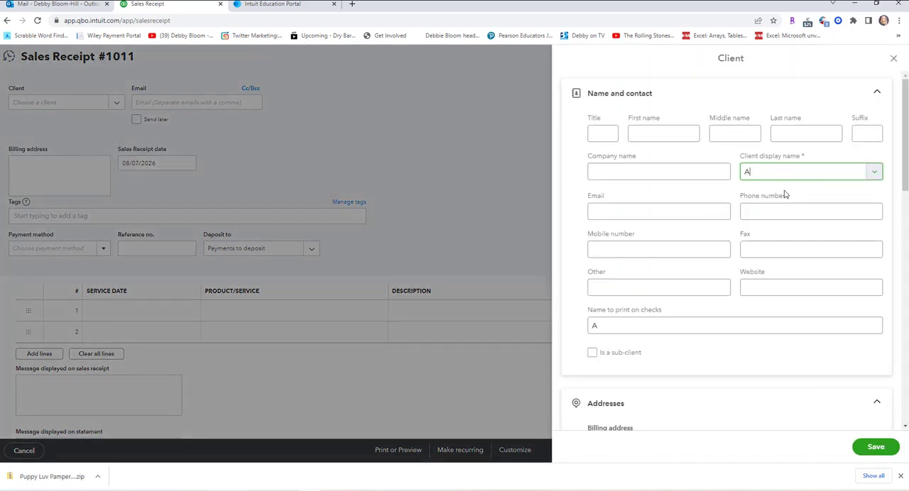
type("Amanda Brow")
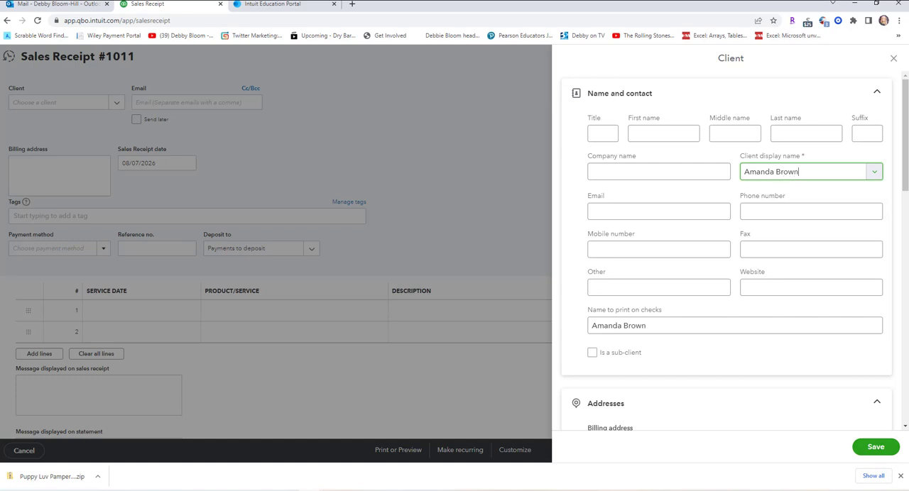
type("n")
left_click(871, 448)
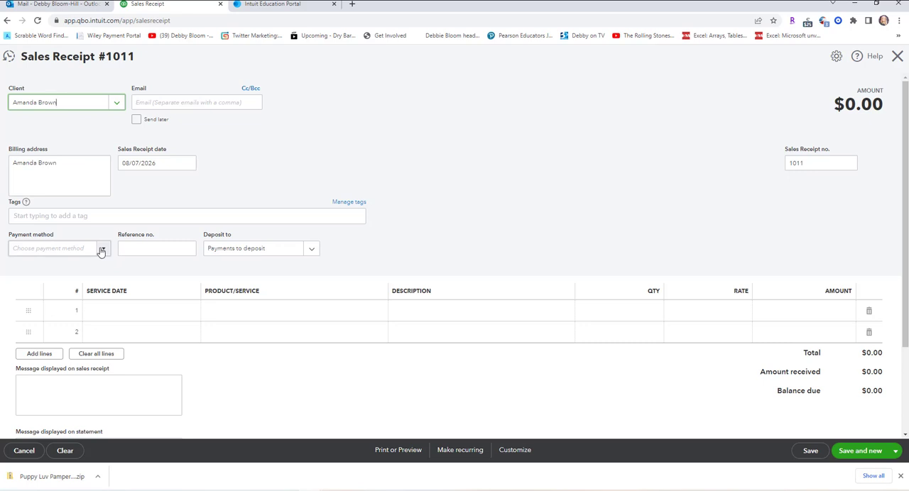
Set receipt 1011's payment method to Cash and fill the first line with Flea Bath, service date 08/07/2026.
left_click(102, 251)
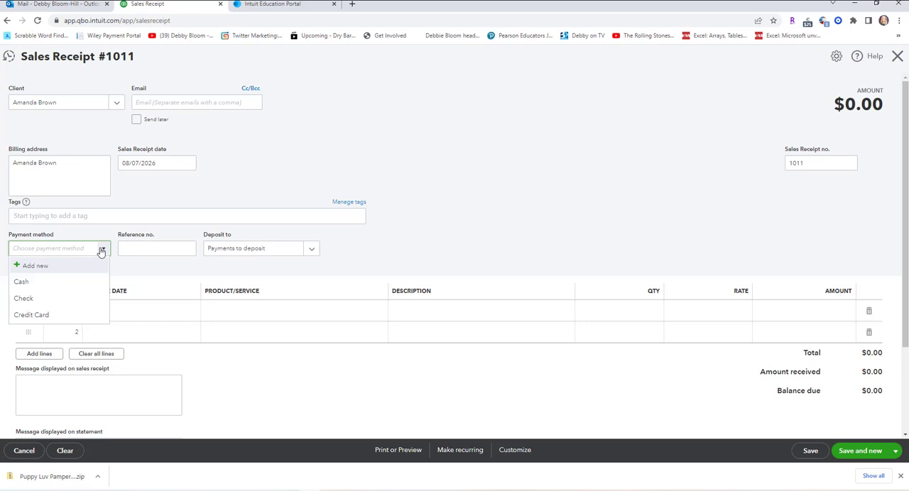
left_click(73, 287)
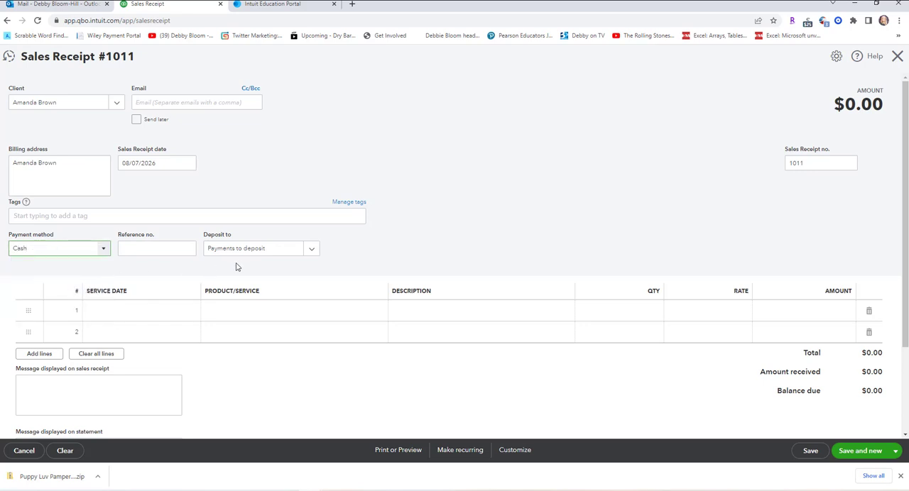
left_click(162, 316)
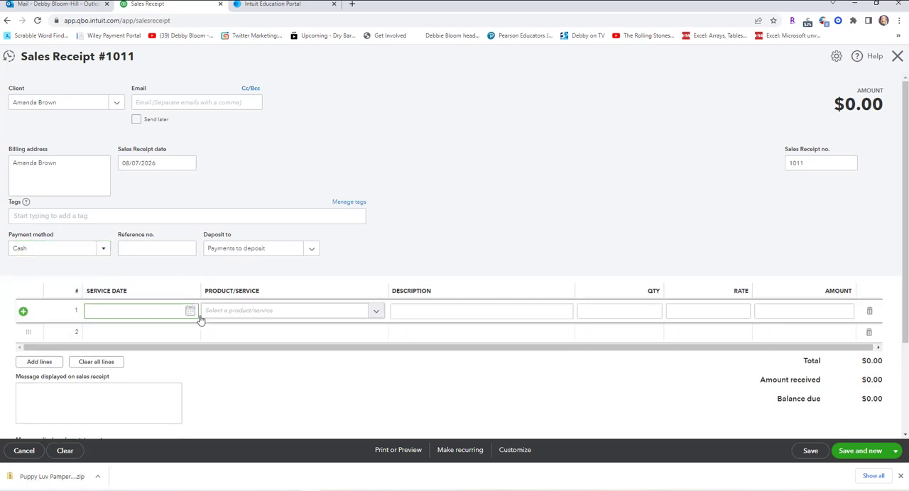
left_click(193, 314)
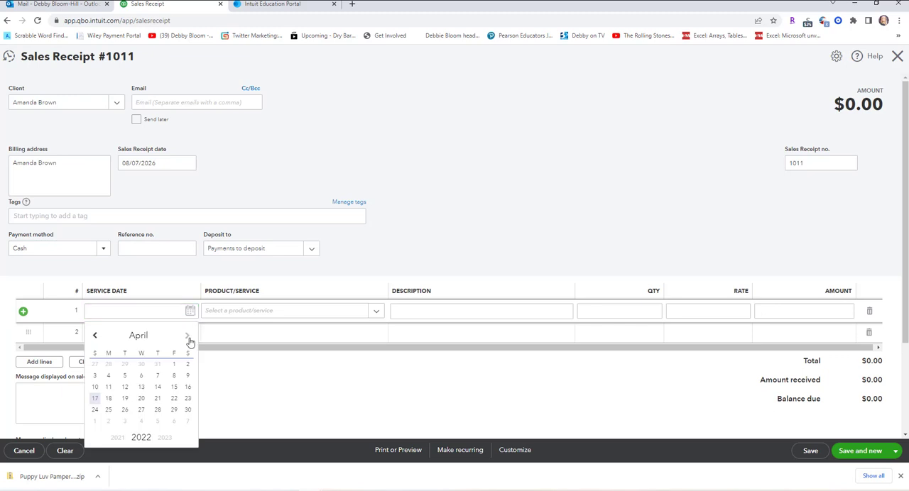
left_click(188, 336)
left_click(188, 336)
left_click(188, 337)
left_click(188, 337)
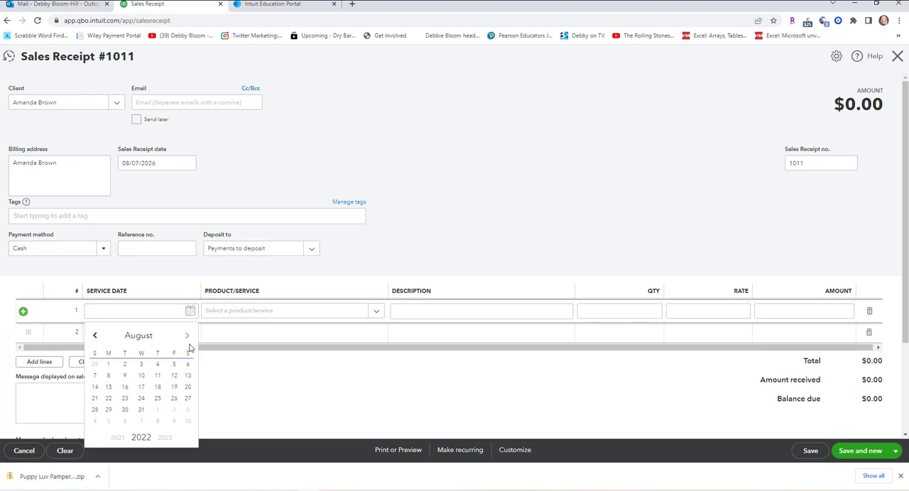
left_click(164, 439)
left_click(164, 439)
left_click(164, 439)
left_click(164, 439)
left_click(174, 377)
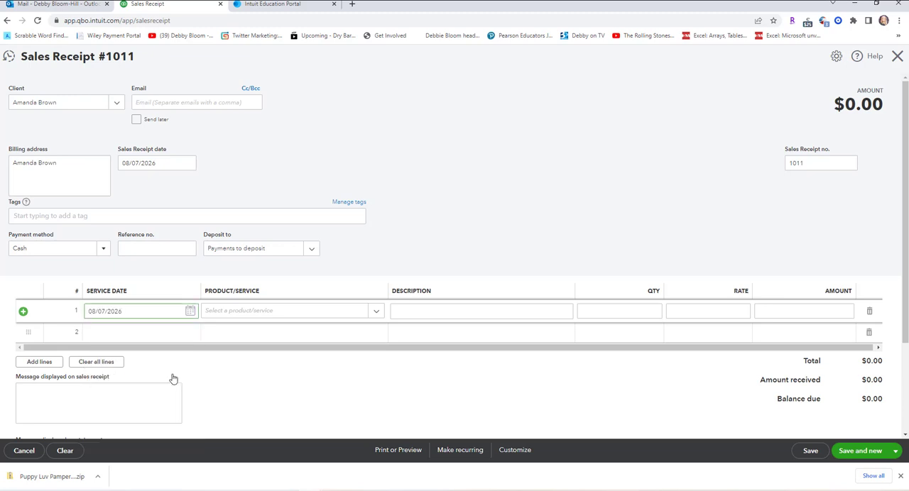
left_click(375, 312)
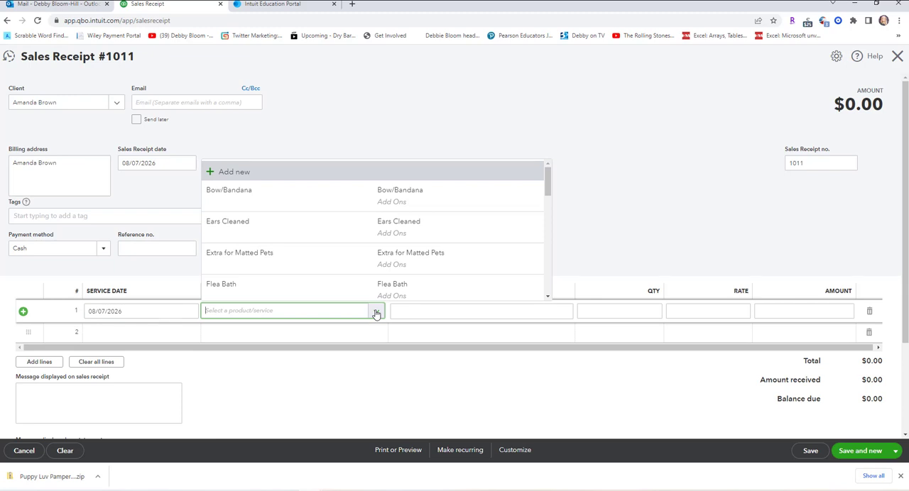
left_click(356, 290)
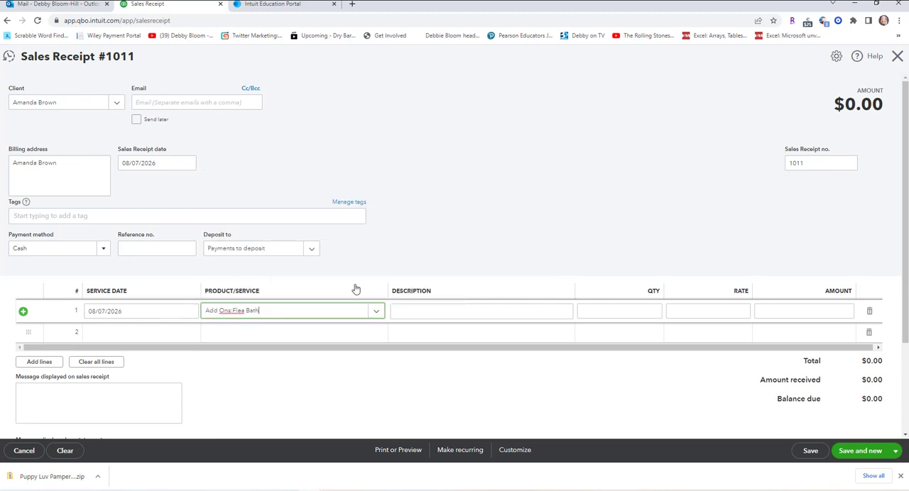
Set the second line's service date to 08/07/2026 on receipt 1011.
left_click(167, 334)
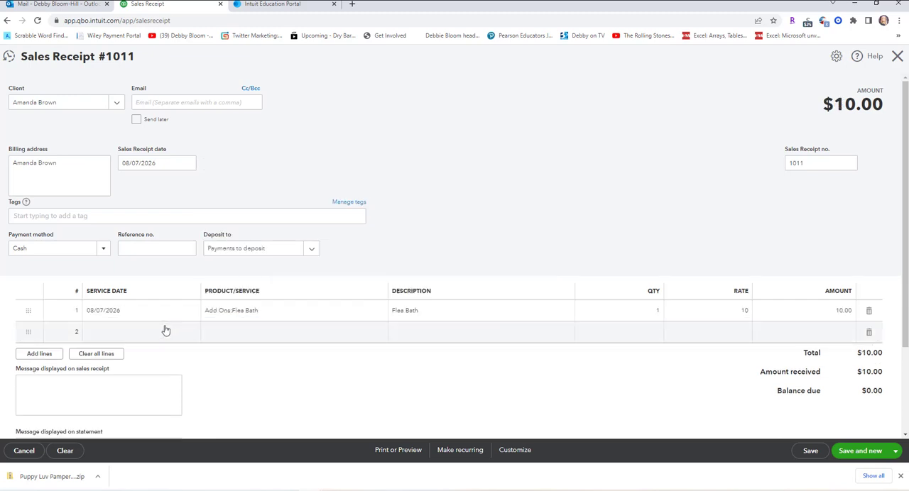
left_click(190, 334)
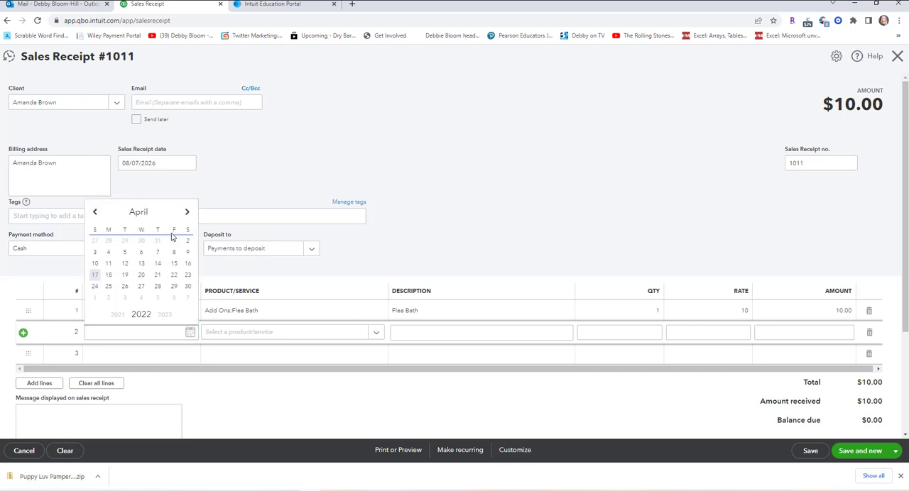
left_click(187, 213)
left_click(187, 213)
left_click(187, 212)
left_click(187, 213)
left_click(187, 213)
left_click(96, 214)
left_click(171, 319)
left_click(171, 319)
left_click(171, 320)
left_click(173, 253)
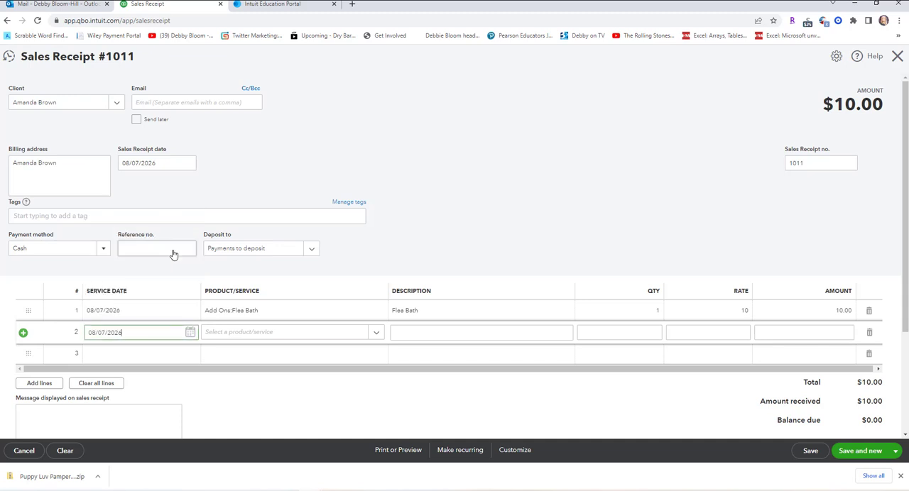
Choose Small Dog, Full Pet Groom as the second line's service on receipt 1011.
left_click(380, 335)
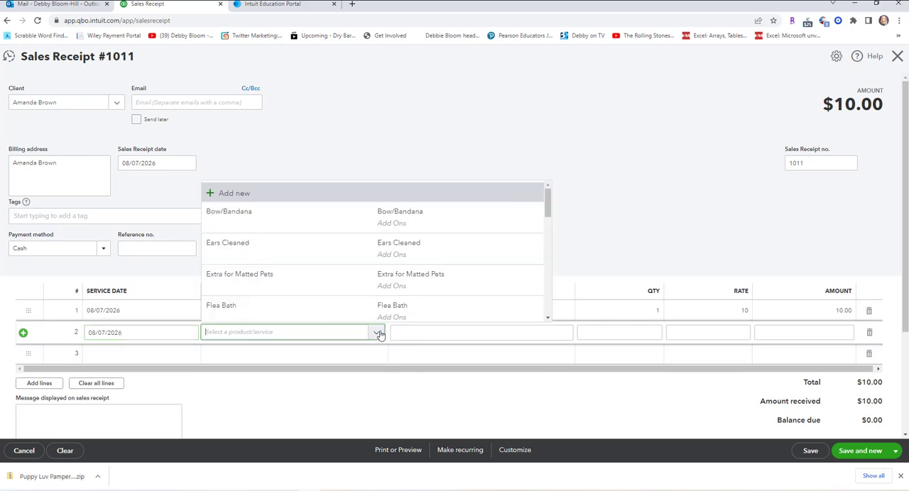
scroll(459, 270, "down", 2)
scroll(461, 266, "down", 3)
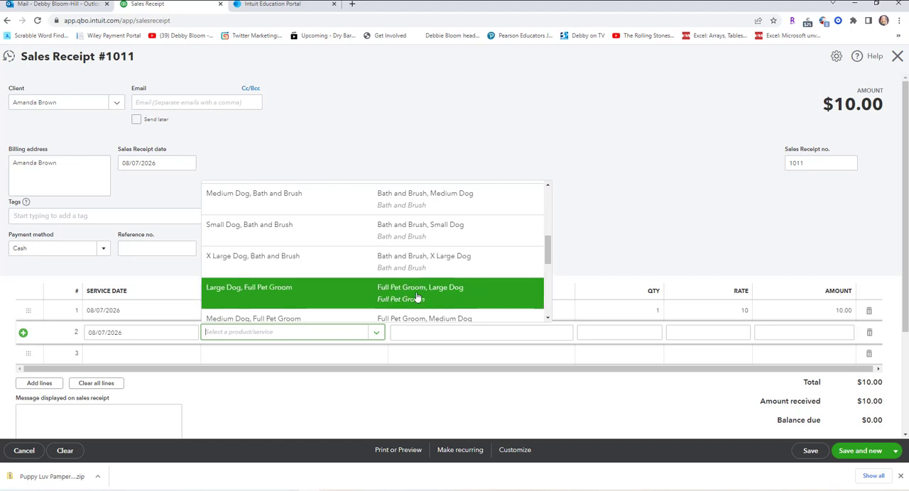
scroll(410, 295, "down", 1)
left_click(383, 308)
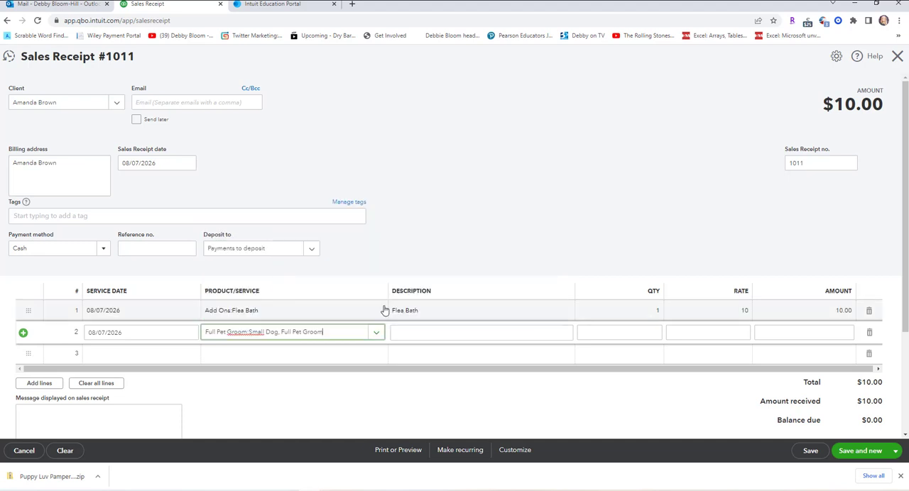
Set the third line's service date to 08/07/2026 on receipt 1011.
left_click(162, 357)
left_click(189, 355)
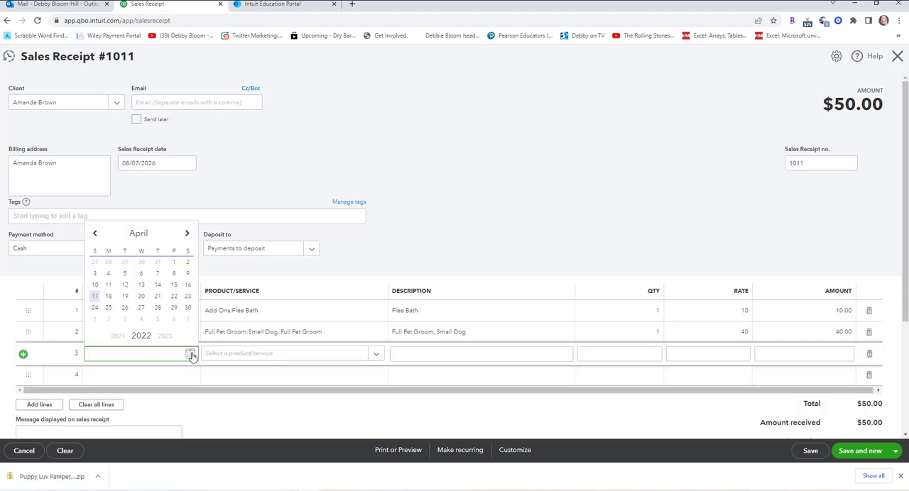
left_click(165, 337)
left_click(164, 336)
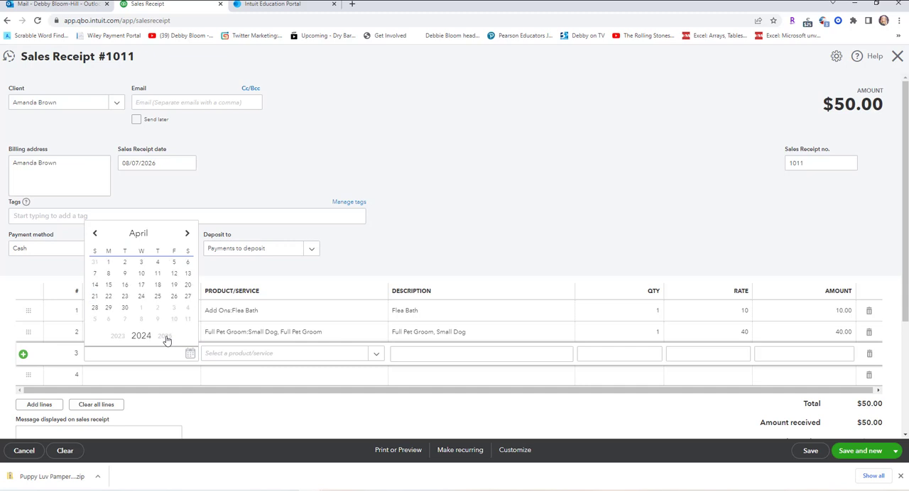
left_click(164, 337)
left_click(165, 338)
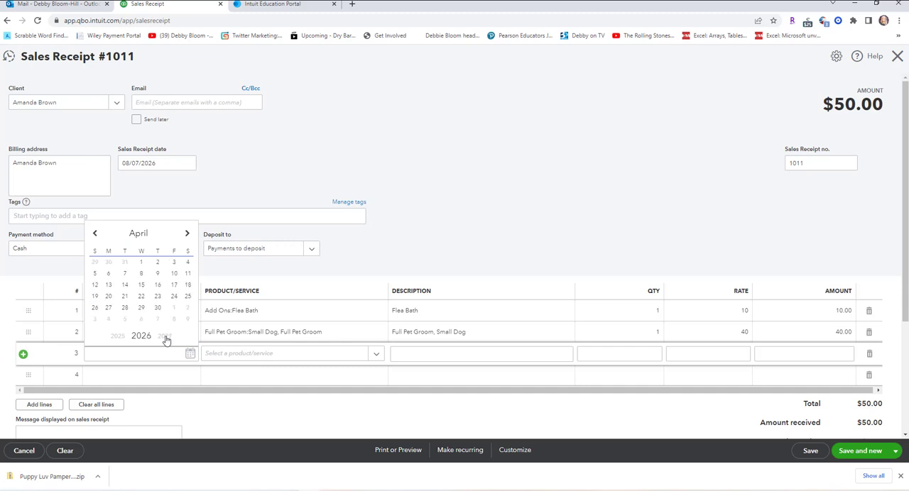
left_click(188, 235)
left_click(187, 235)
left_click(187, 236)
left_click(188, 235)
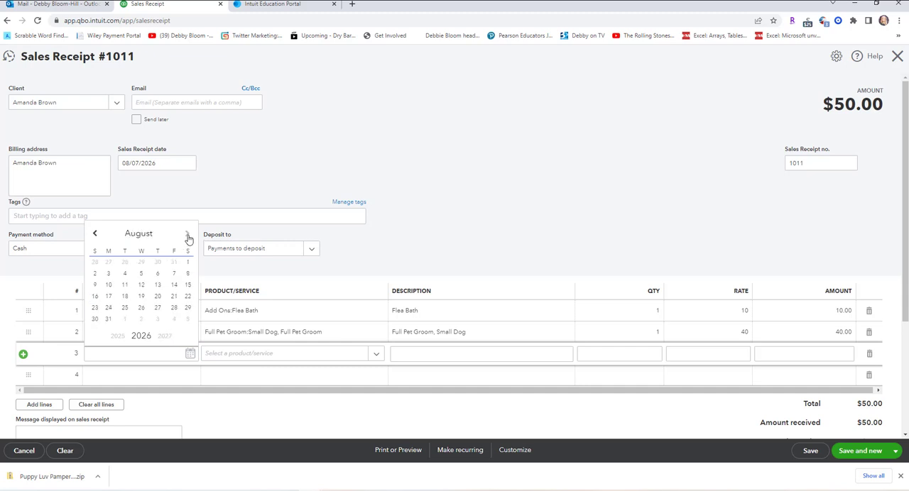
left_click(174, 275)
Choose Extra for Matted Pets as the third line's service, save receipt 1011 and start a new one.
left_click(374, 356)
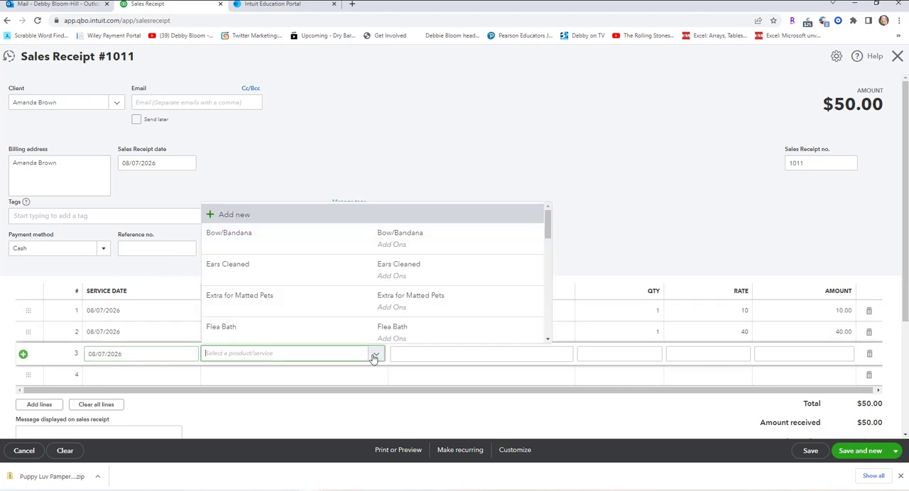
left_click(322, 307)
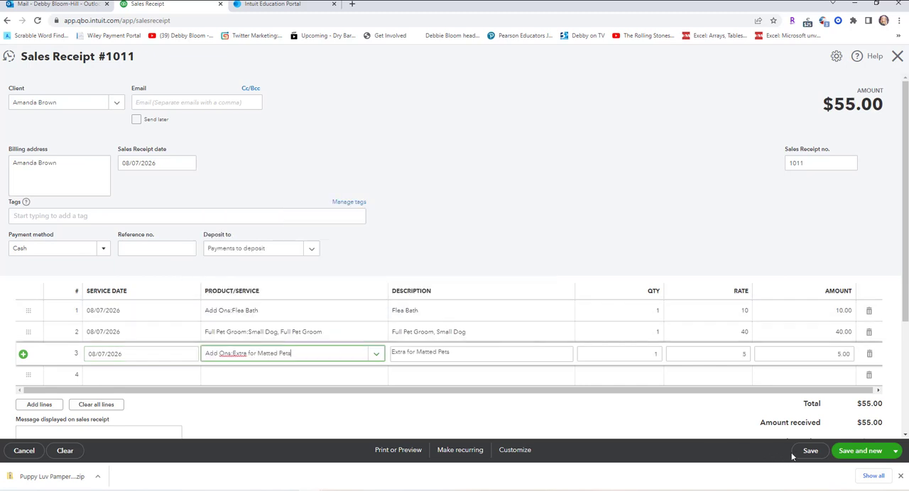
left_click(852, 454)
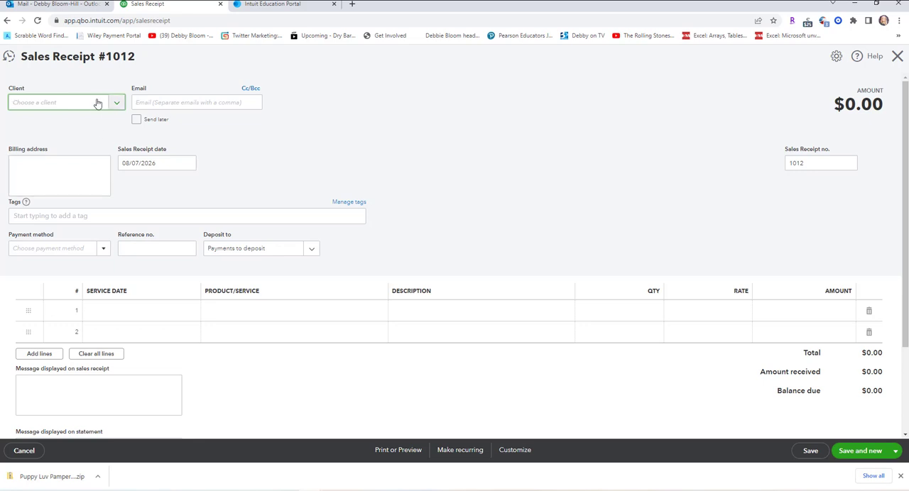
Add a new owner as client on receipt 1012, entering the owner's full name as display name, and save the client.
left_click(119, 103)
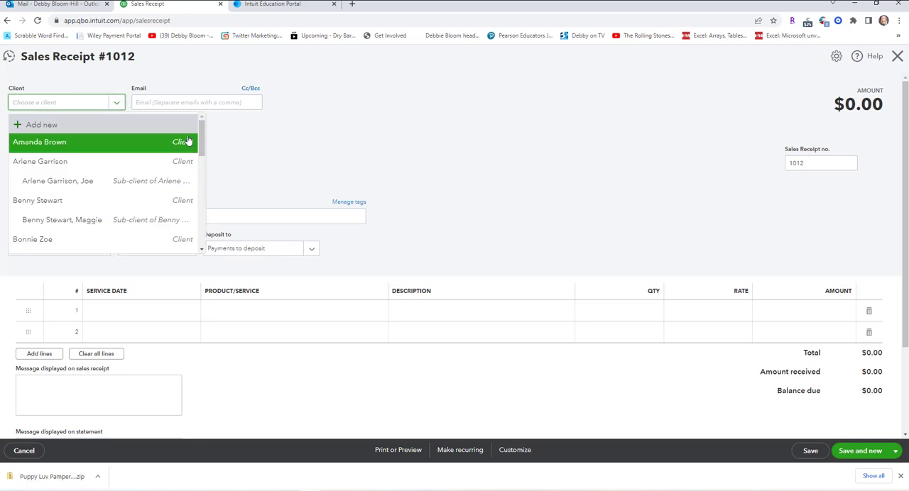
mouse_move(201, 135)
left_mouse_down()
mouse_move(203, 186)
mouse_move(204, 142)
mouse_move(193, 126)
left_mouse_up()
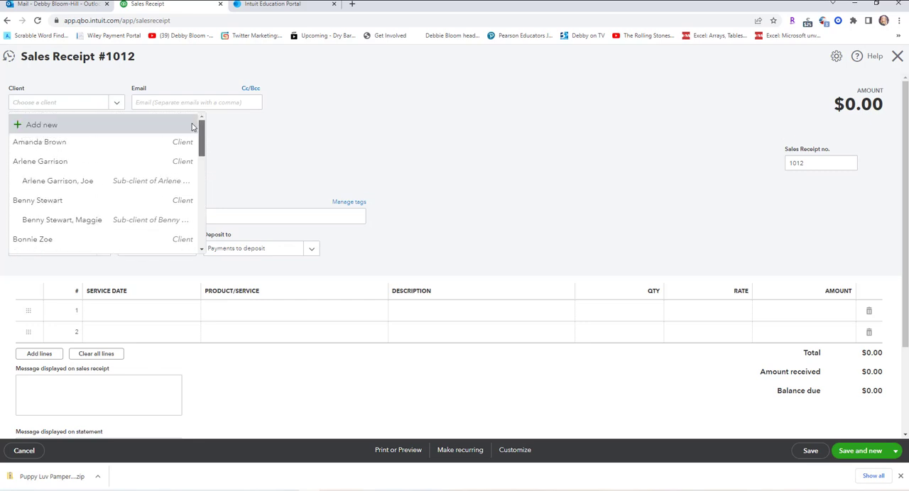
left_click(110, 127)
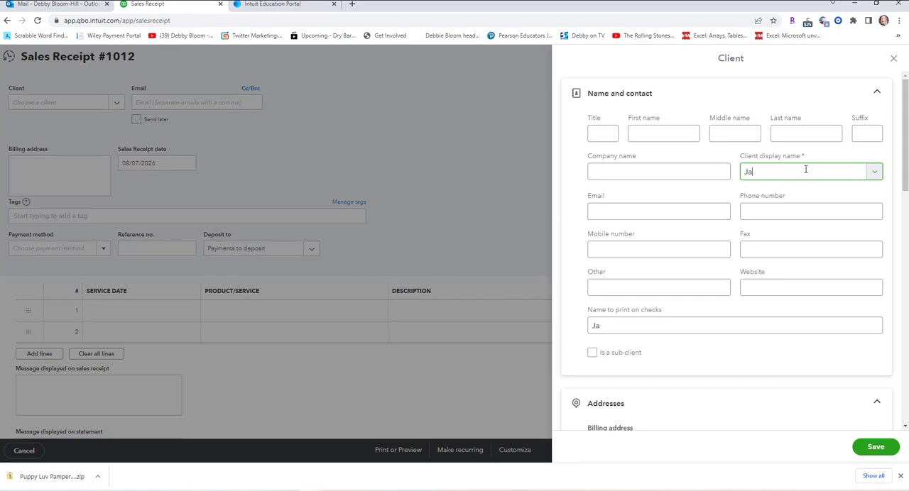
type("Jaimee Thompson")
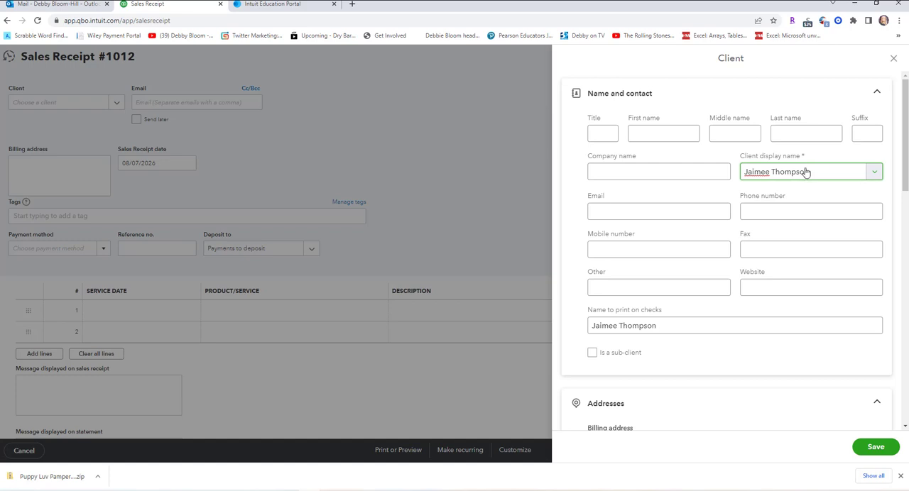
left_click(878, 449)
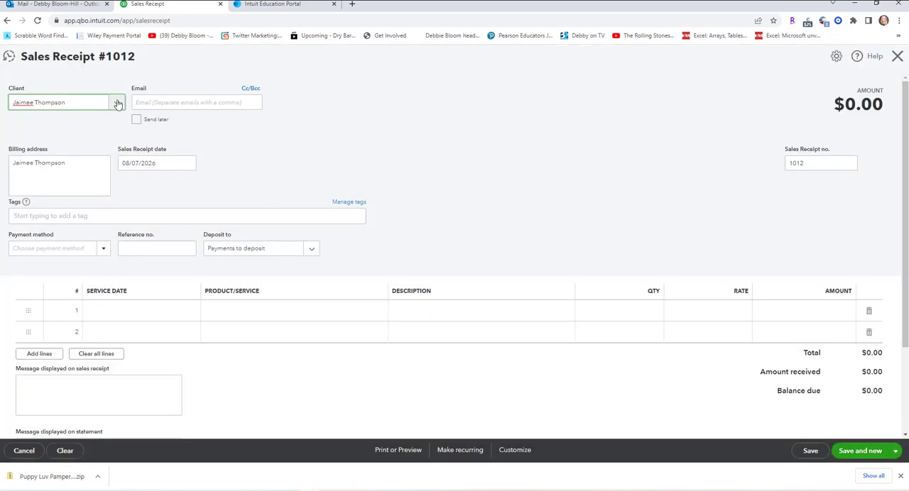
Add the pet Peaches as a sub-client of the new owner, with the owner's name and Peaches as display name, and save it.
left_click(117, 104)
left_click(90, 126)
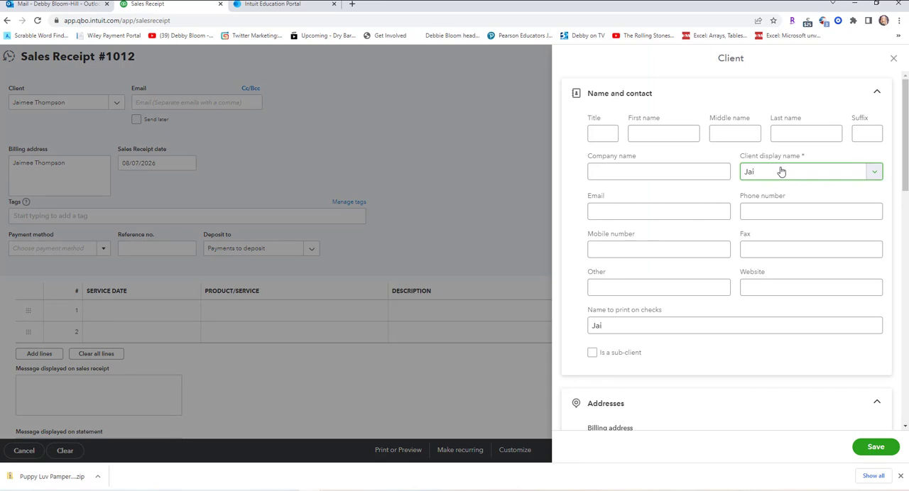
type("Jaimee Thompson, ")
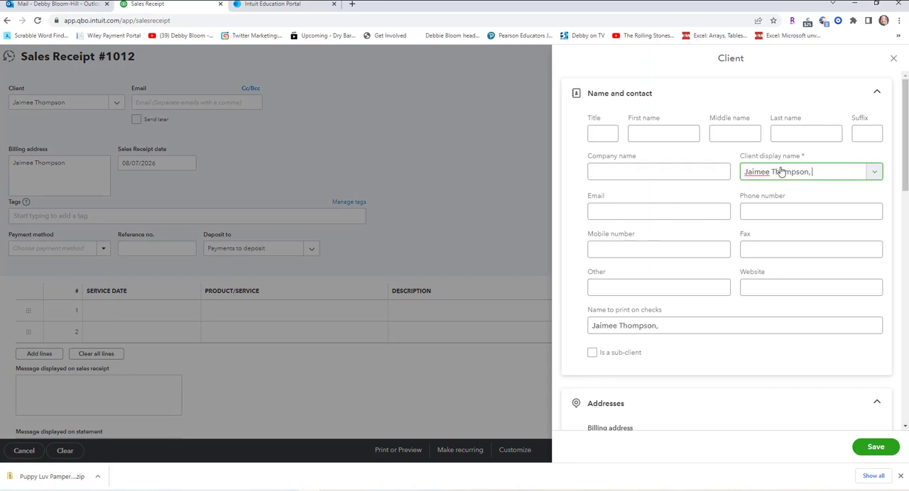
type("Peaches")
left_click(593, 353)
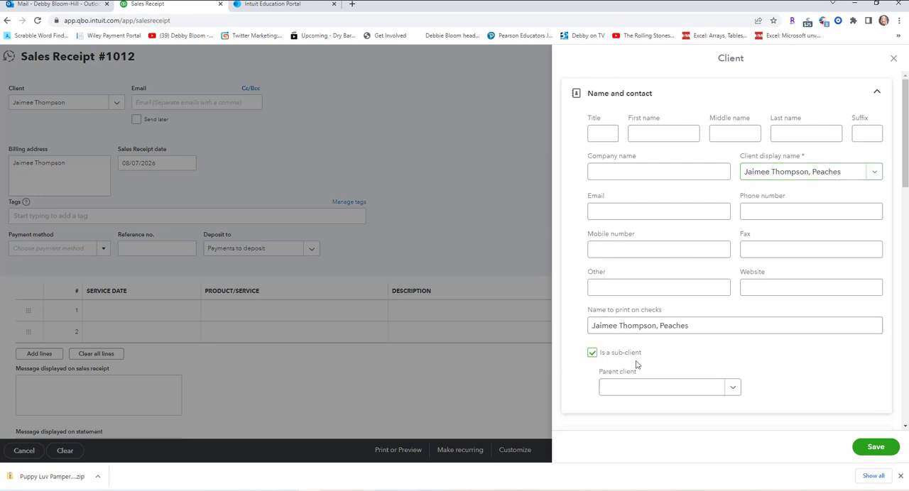
left_click(733, 387)
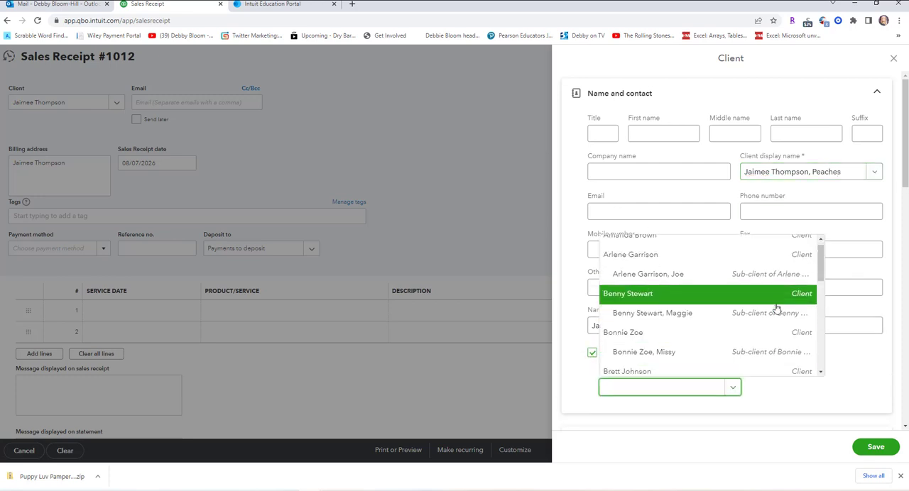
scroll(776, 308, "down", 3)
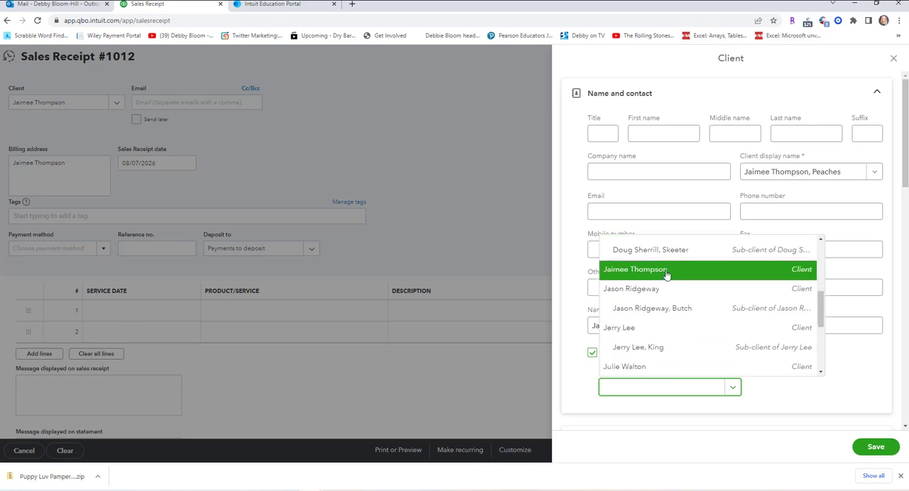
left_click(666, 276)
left_click(875, 448)
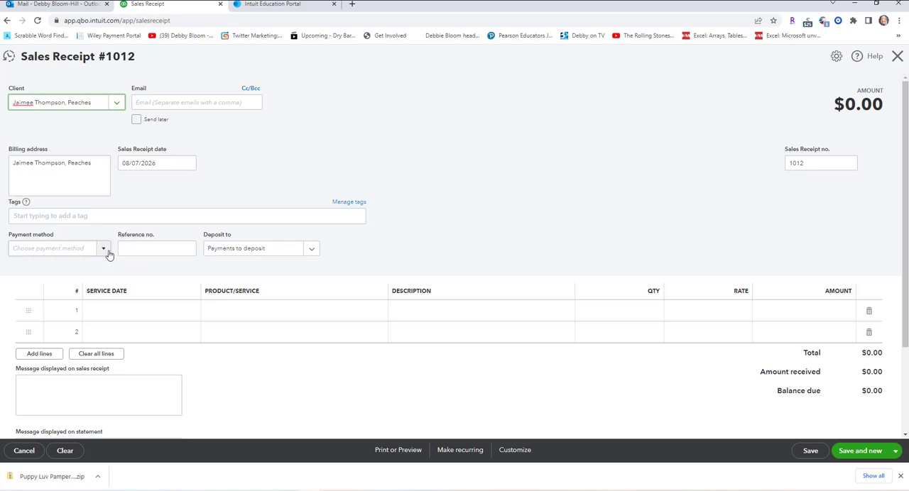
Set the payment method to Check with reference number 58581 on Peaches' receipt.
left_click(107, 253)
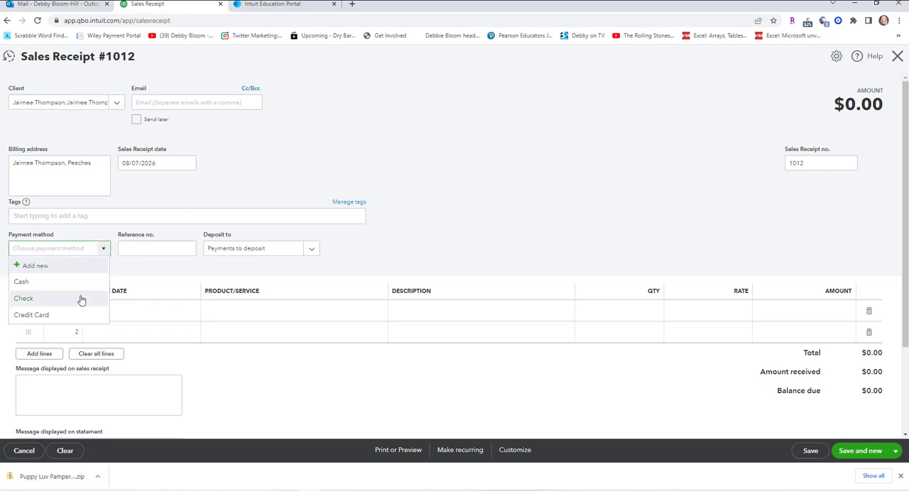
left_click(81, 301)
left_click(136, 248)
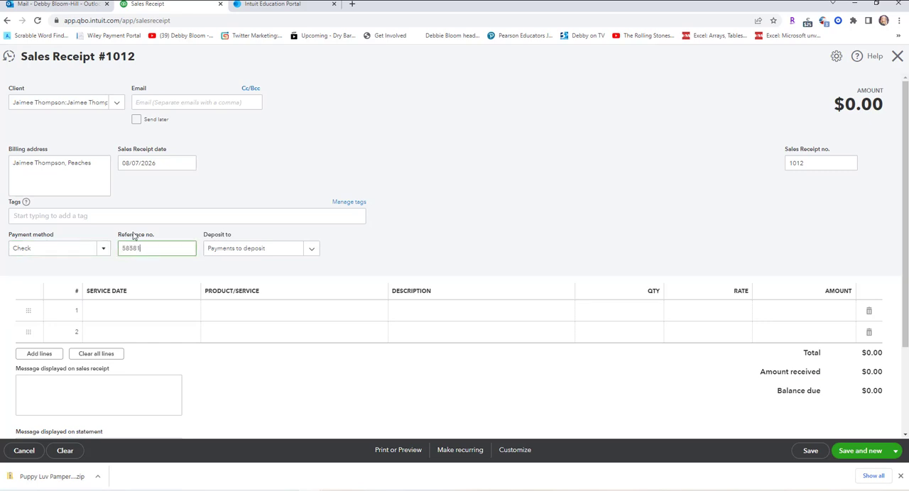
Set the first line's service date to 08/07/2026 on Peaches' sales receipt.
left_click(147, 312)
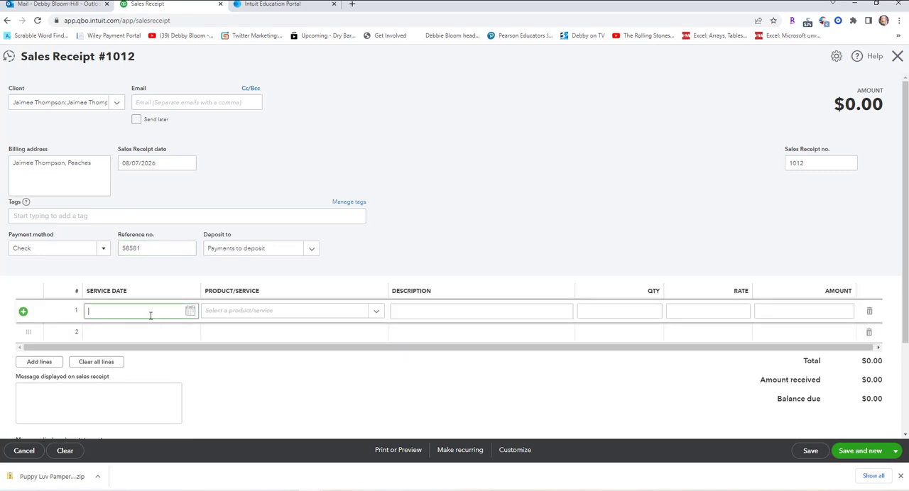
left_click(190, 312)
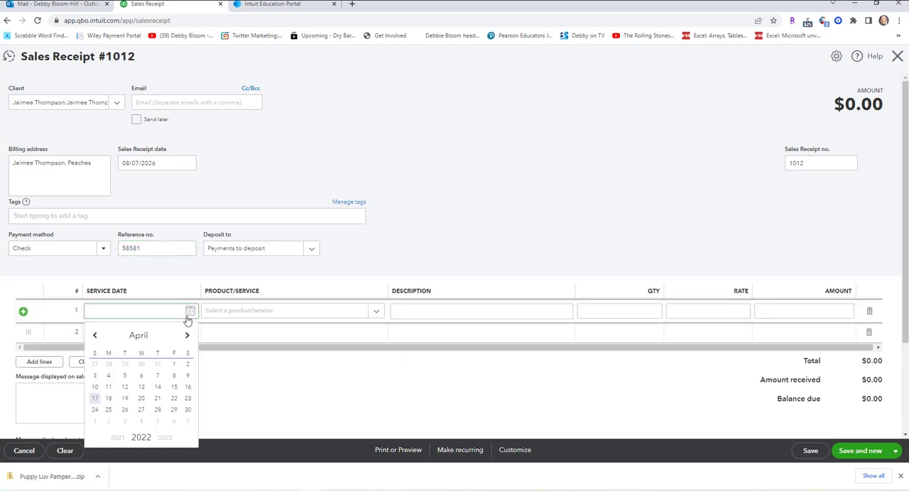
left_click(164, 439)
left_click(164, 439)
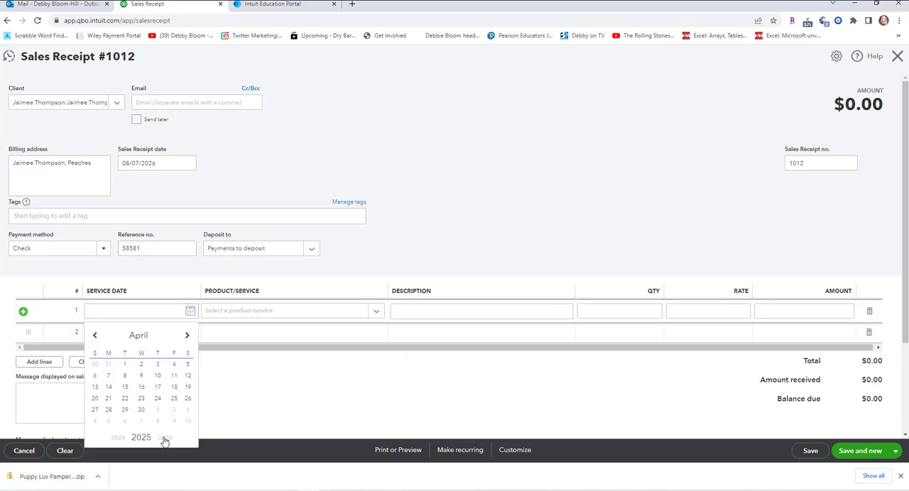
left_click(188, 336)
left_click(188, 336)
left_click(188, 336)
left_click(188, 336)
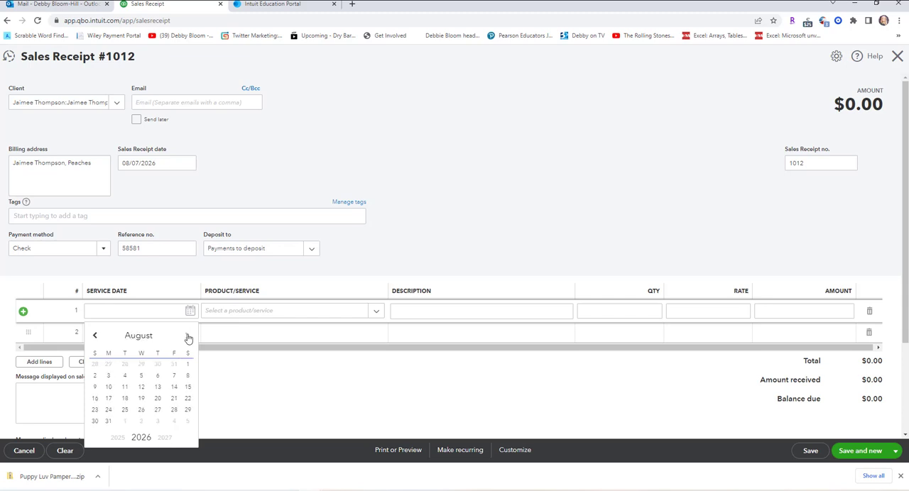
left_click(174, 376)
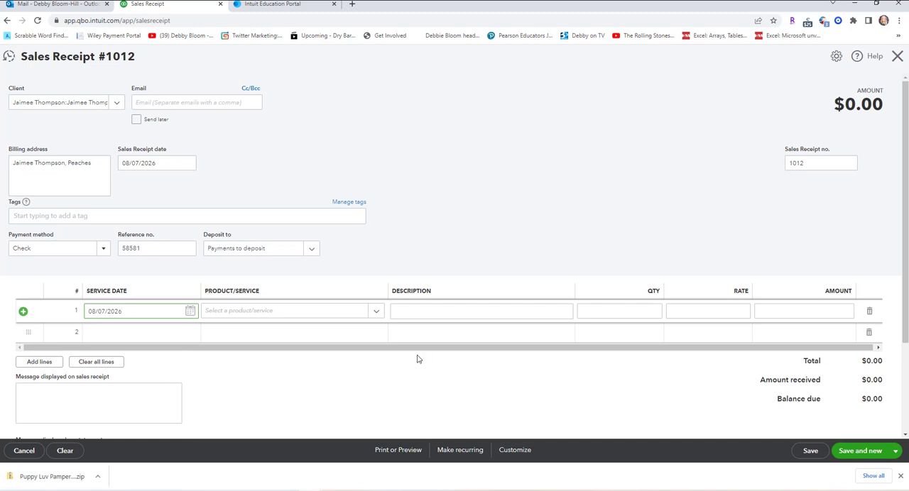
Choose Small Dog, Full Pet Groom as the first line's service on receipt 1012.
left_click(375, 311)
scroll(486, 222, "down", 5)
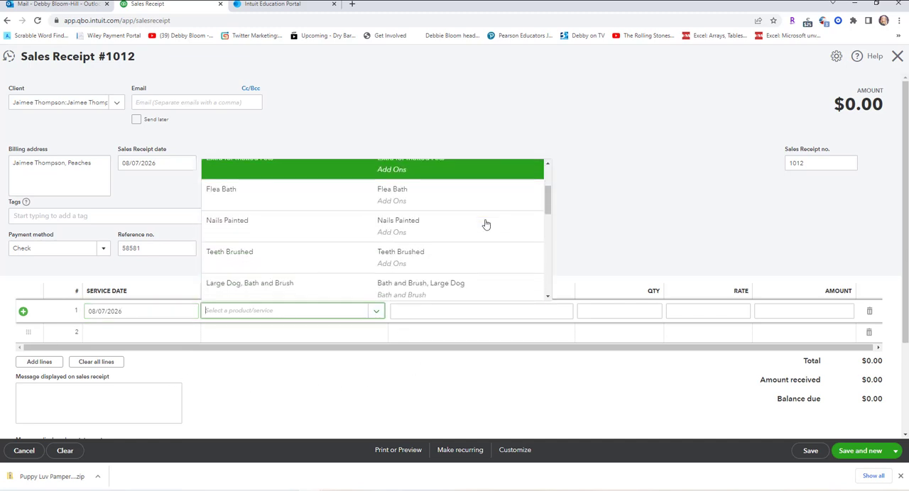
scroll(486, 226, "down", 3)
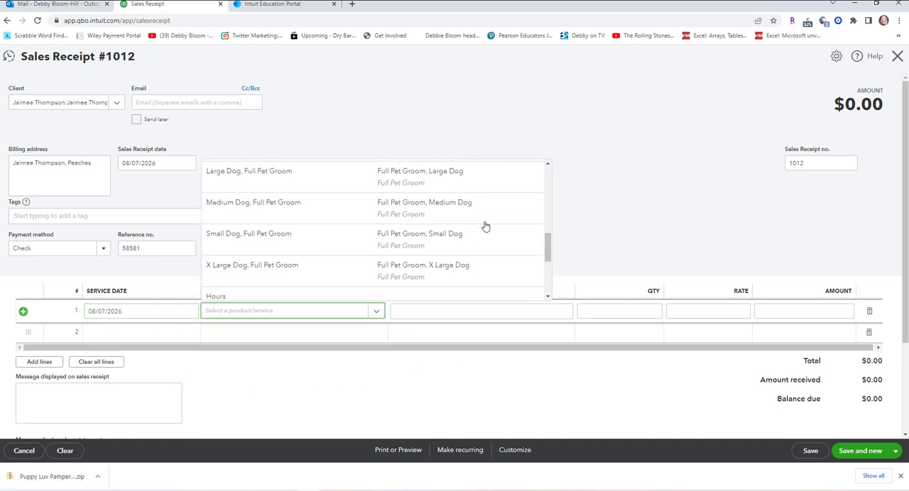
left_click_drag(463, 248, 429, 245)
left_click(429, 245)
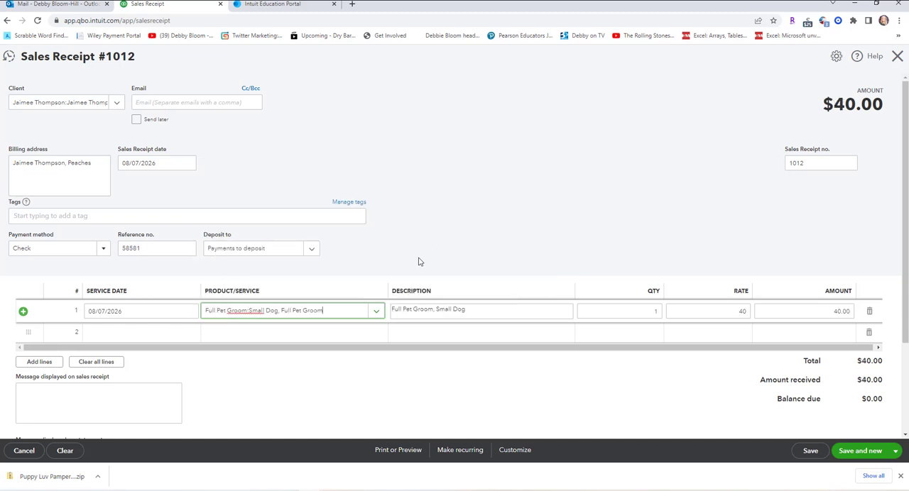
Set the second line's service date to 08/07/2026 on receipt 1012.
left_click(171, 334)
left_click(191, 334)
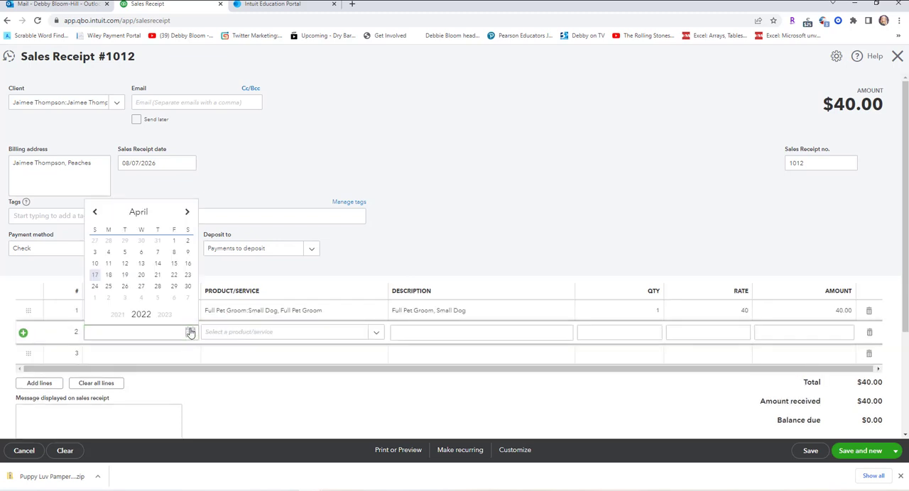
left_click(170, 316)
left_click(170, 316)
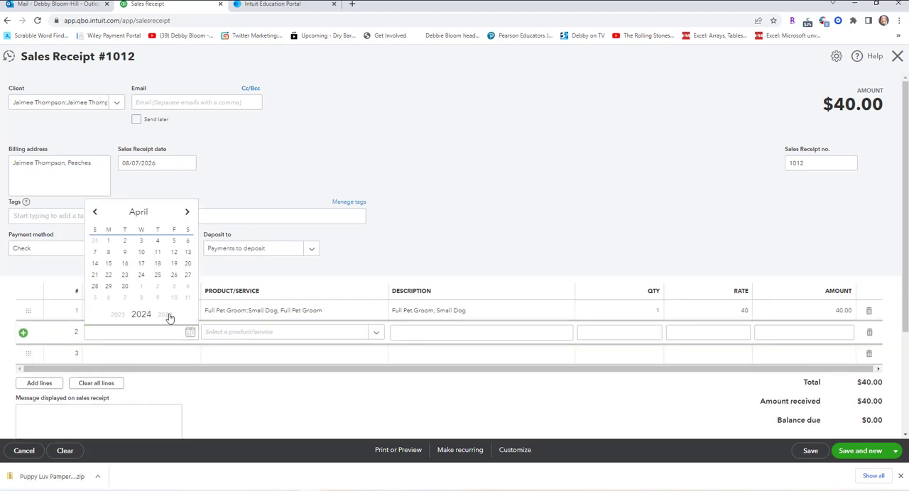
left_click(169, 316)
left_click(170, 316)
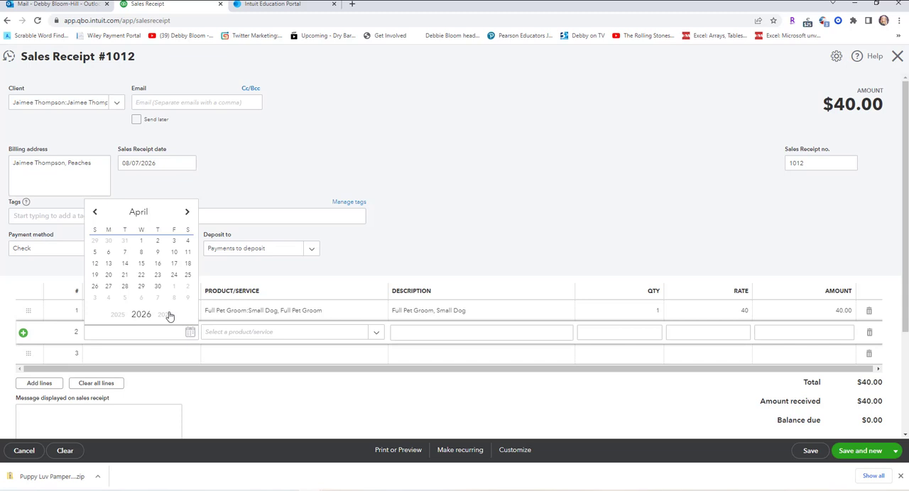
left_click(186, 213)
left_click(186, 213)
left_click(186, 213)
left_click(186, 214)
left_click(174, 252)
Choose Nails Painted as the second line's service, and save and close receipt 1012.
left_click(252, 339)
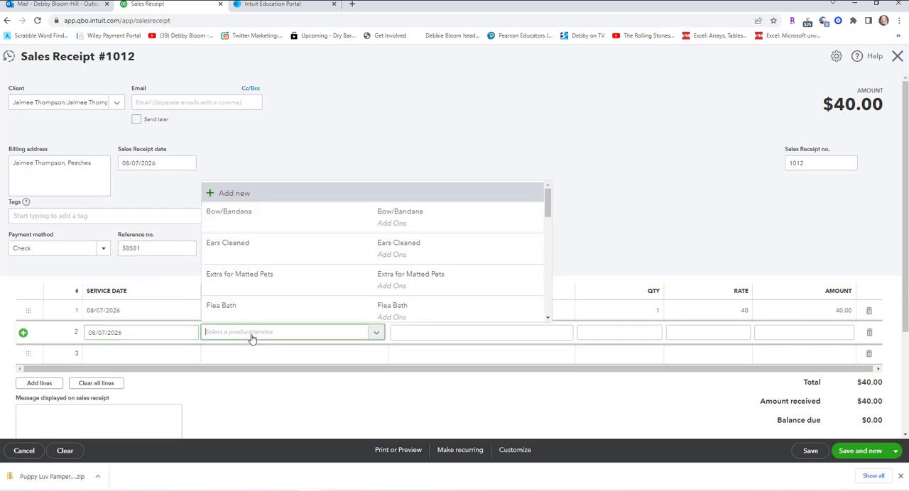
scroll(331, 299, "down", 1)
scroll(327, 299, "down", 1)
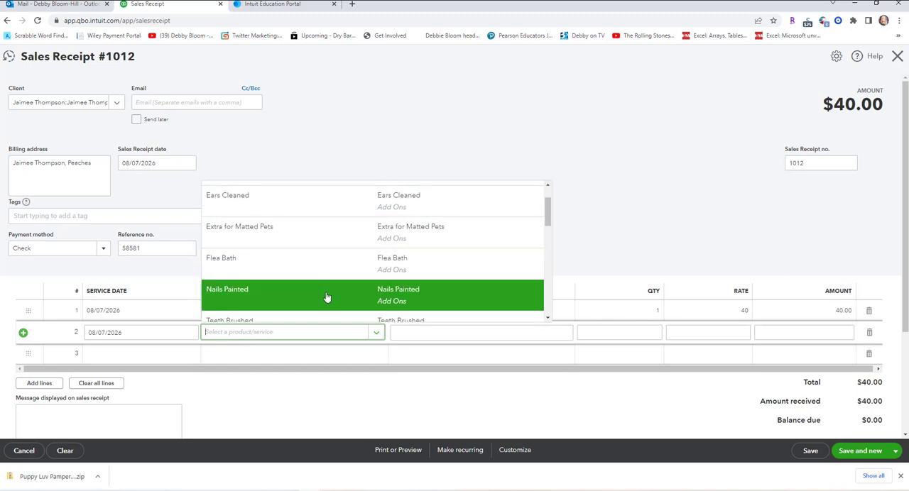
left_click(316, 301)
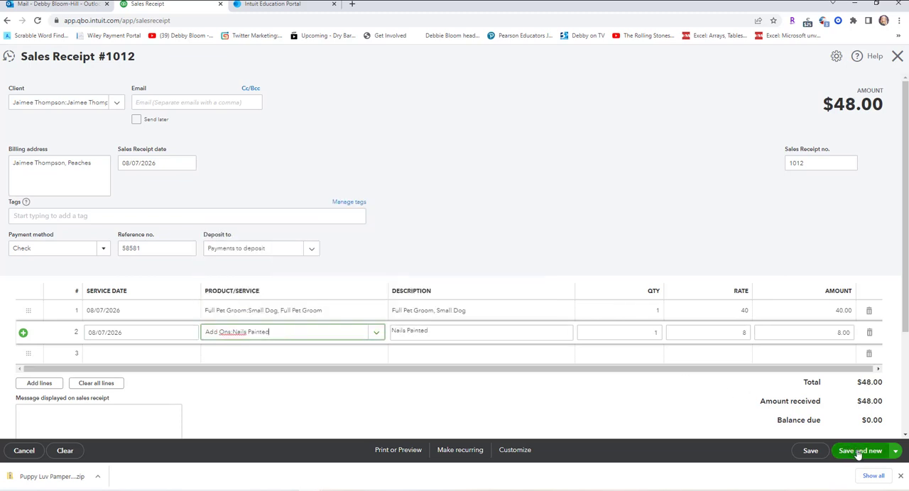
left_click(896, 453)
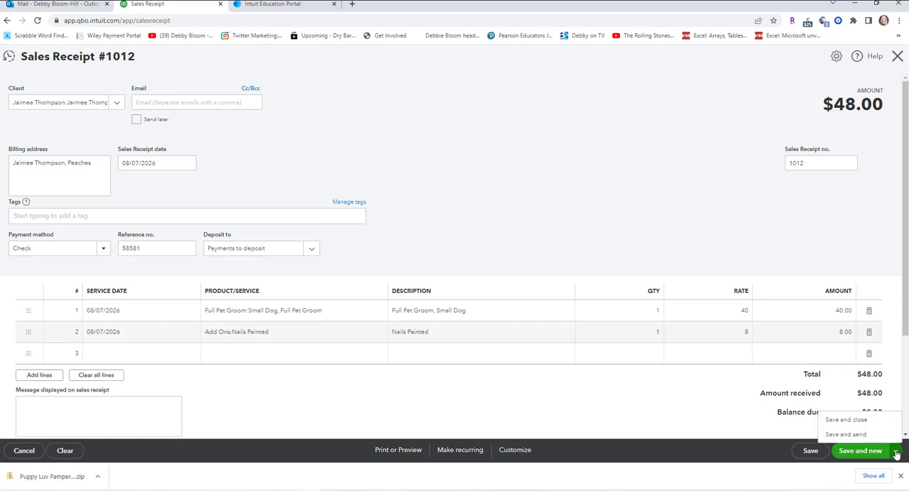
left_click(855, 421)
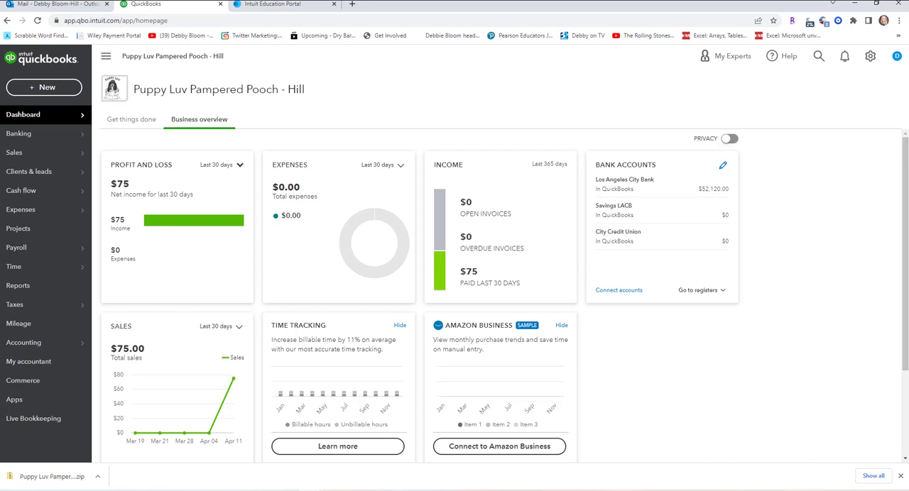
Create a bank deposit to Los Angeles City Bank that includes all the listed sales receipt payments, and save and close it.
left_click(64, 92)
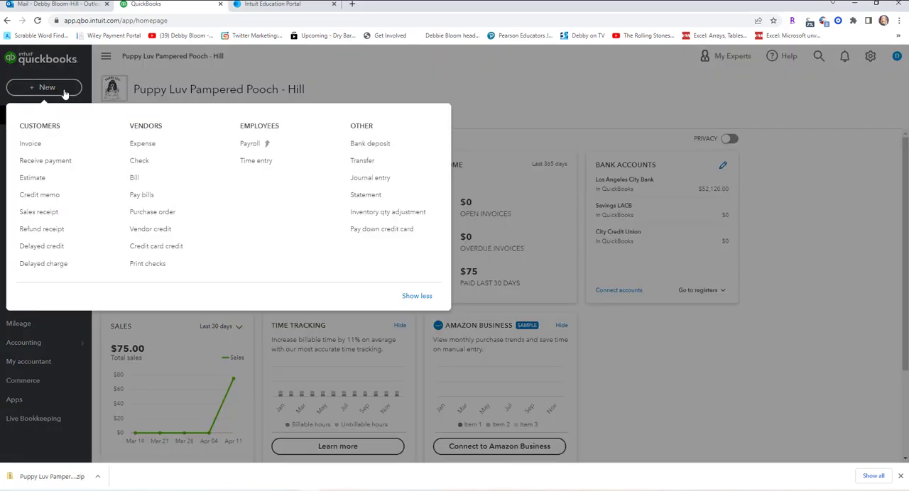
left_click(371, 145)
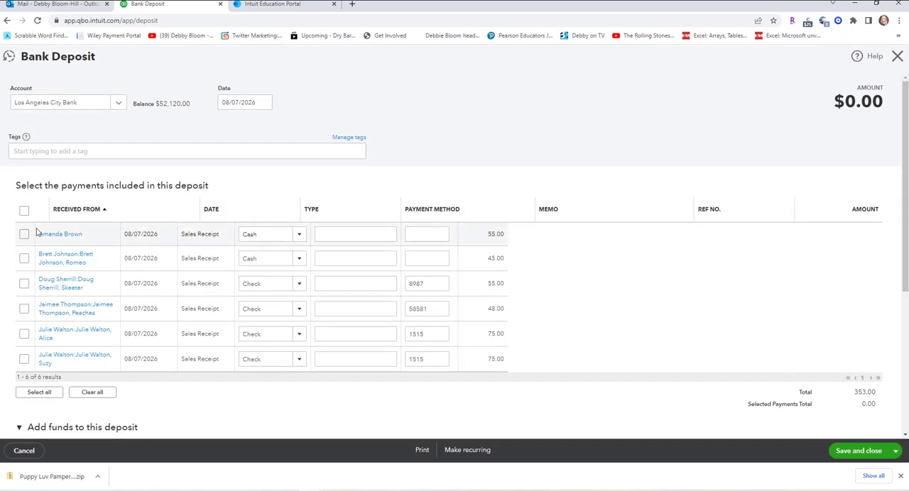
left_click(24, 212)
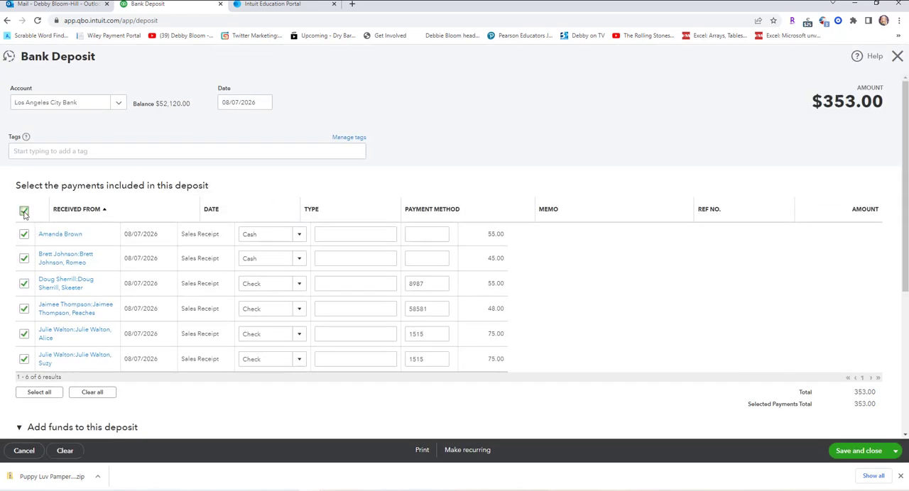
left_click(860, 452)
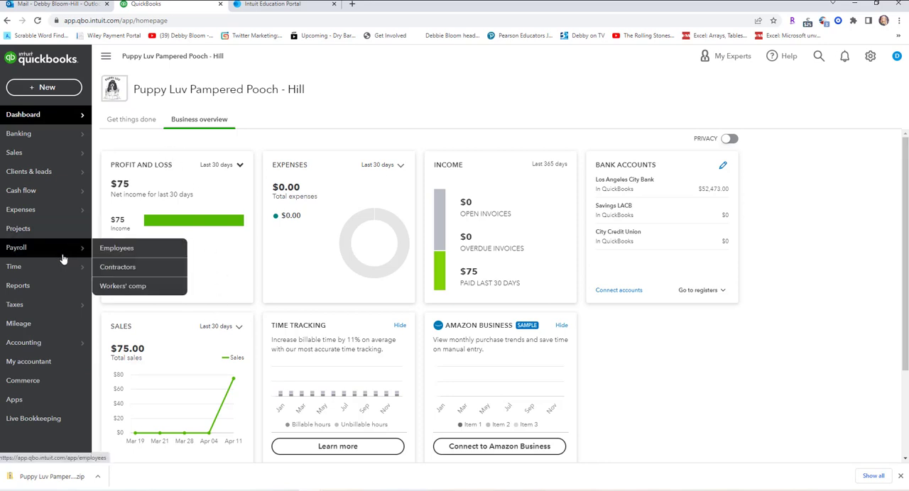
Open the Sales by Client Summary report from the standard sales and customers reports.
left_click(59, 292)
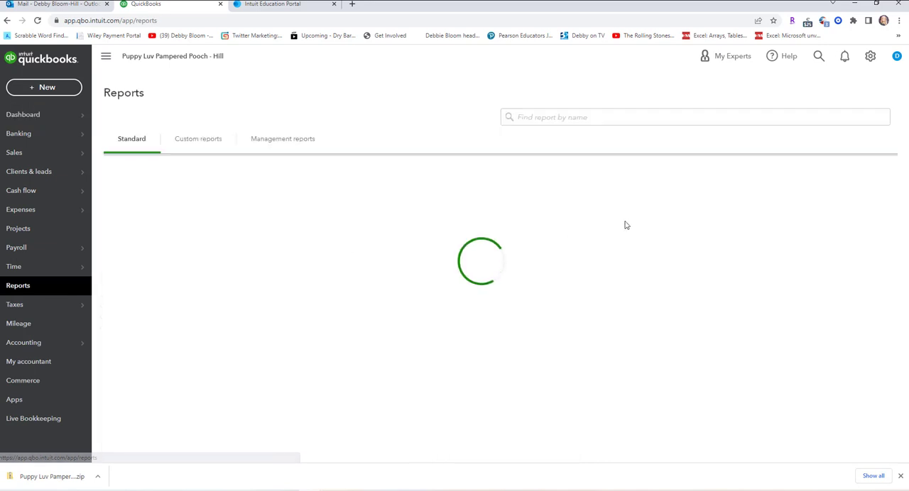
scroll(618, 271, "down", 3)
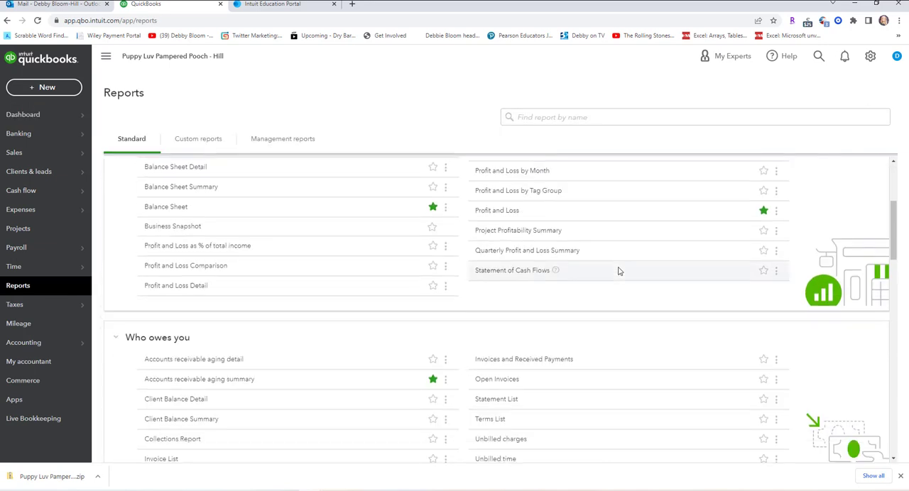
scroll(618, 271, "down", 4)
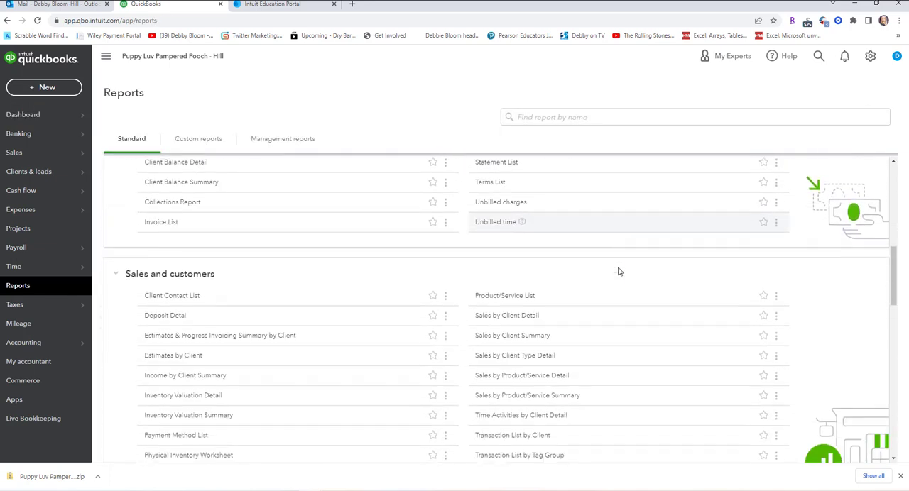
scroll(615, 270, "down", 1)
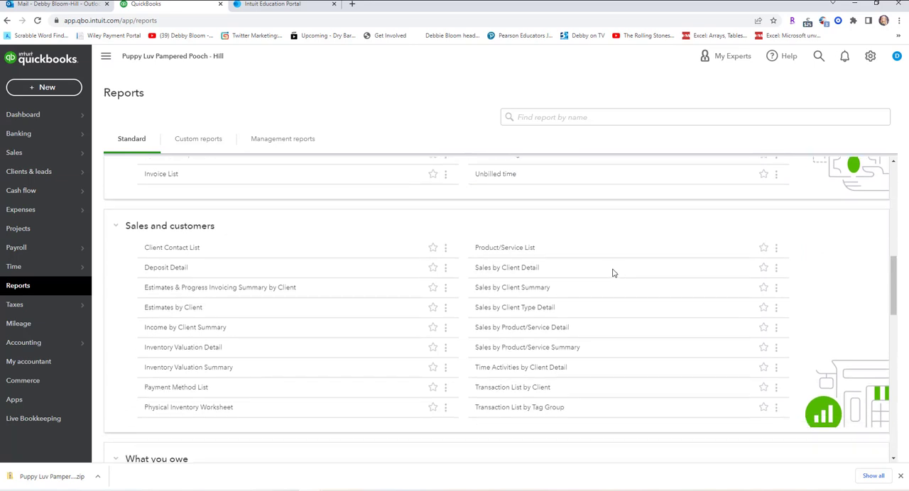
left_click(511, 293)
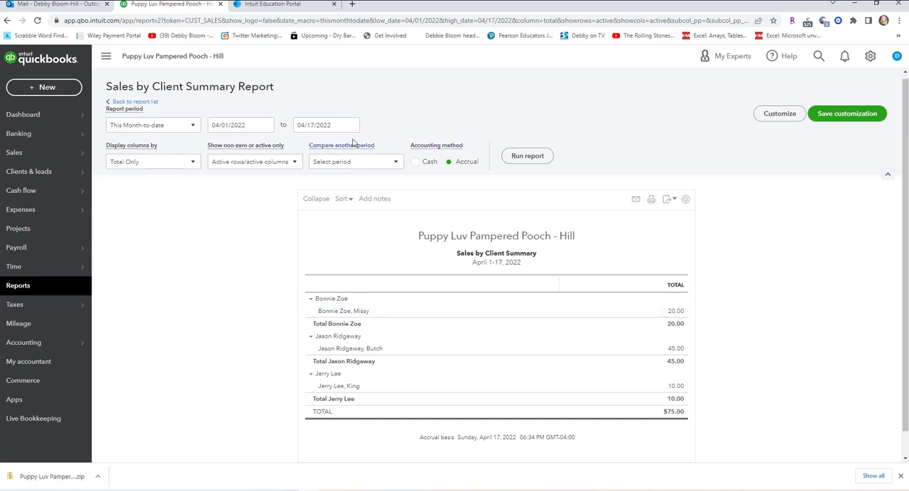
Run the Sales by Client Summary report for All Dates and review the sales listed for each client and pet.
left_click(194, 126)
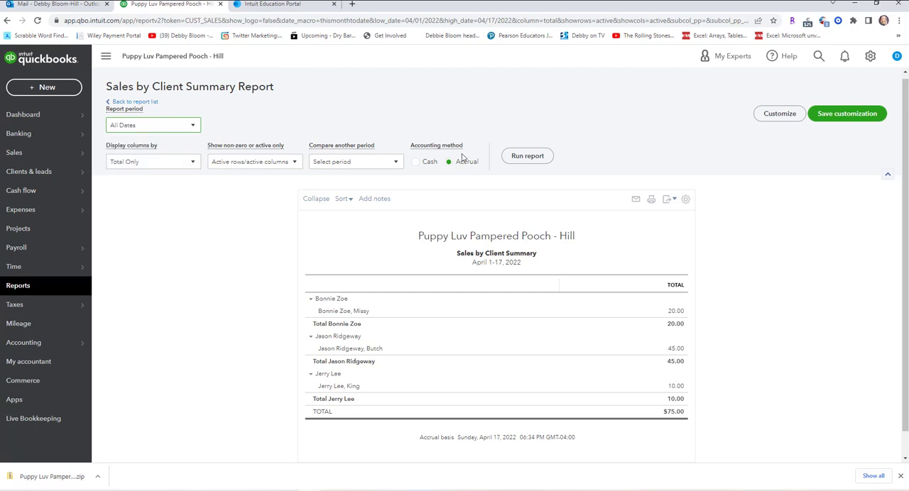
left_click(534, 156)
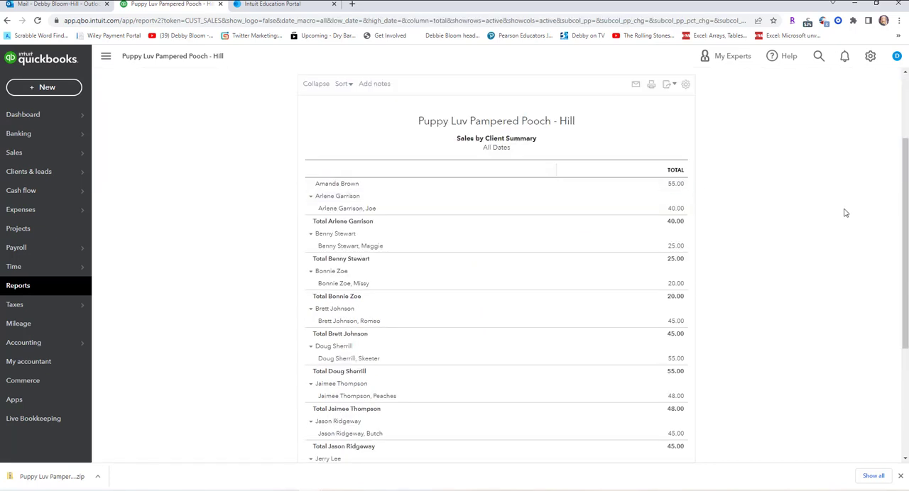
scroll(844, 213, "down", 3)
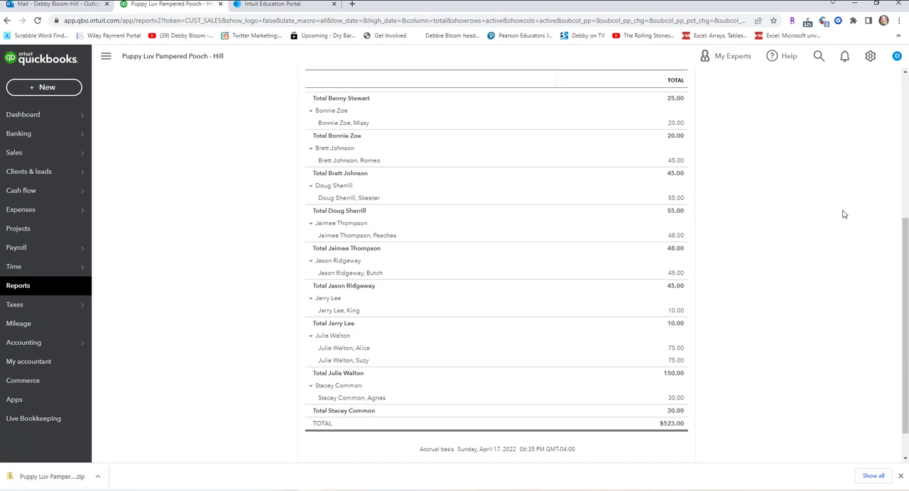
scroll(841, 213, "down", 1)
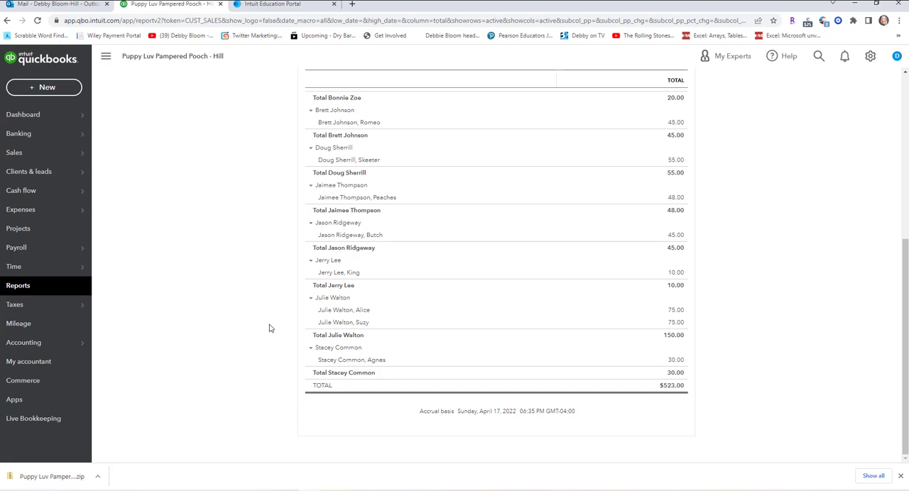
scroll(269, 328, "up", 3)
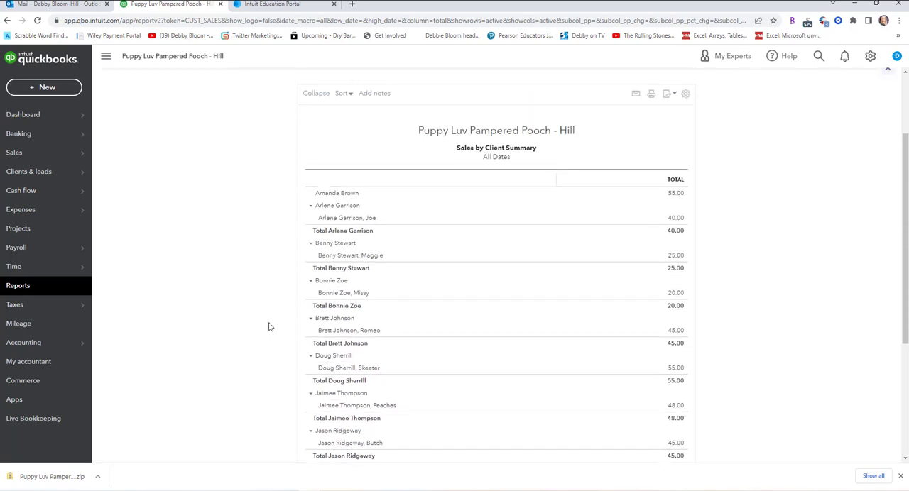
scroll(269, 329, "up", 2)
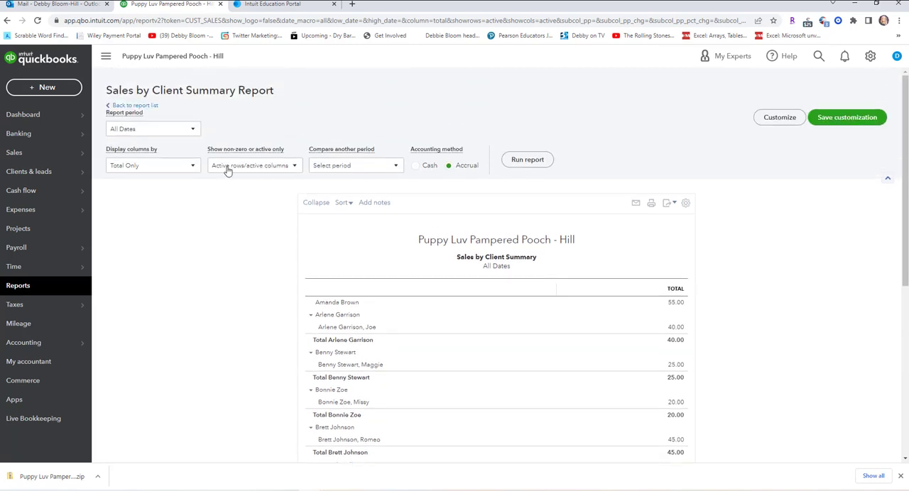
Change the report period to Custom with a start date of 08/01/2022.
left_click(191, 130)
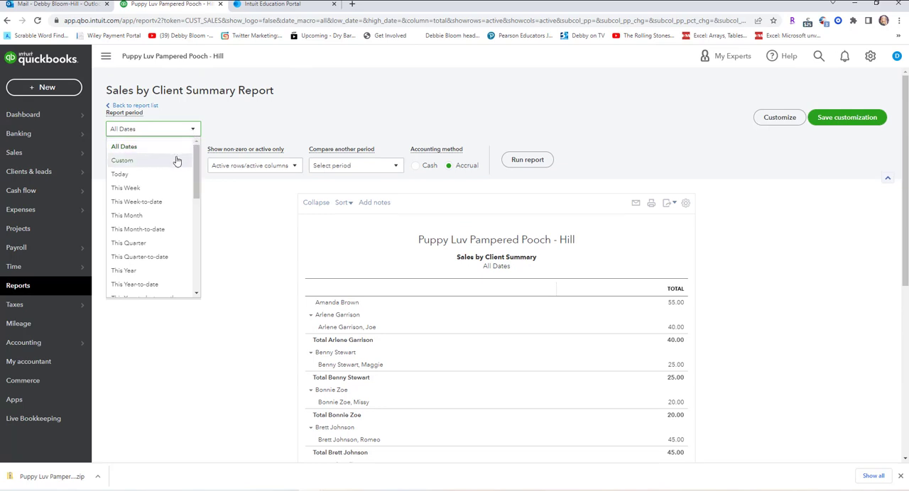
left_click(177, 160)
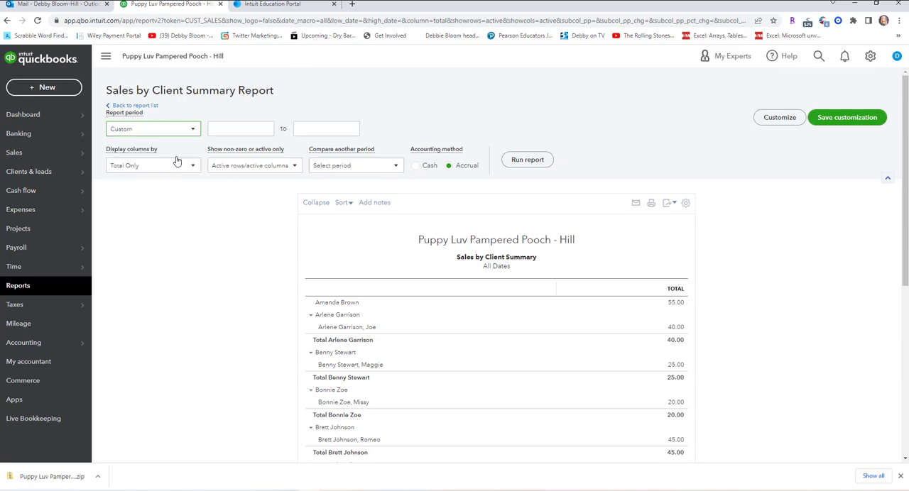
left_click(255, 128)
left_click(265, 131)
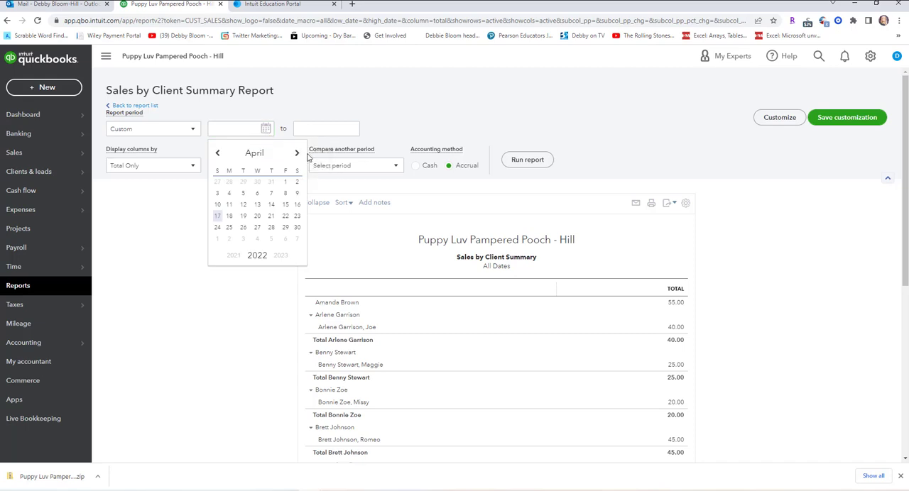
left_click(298, 154)
left_click(298, 154)
left_click(297, 154)
left_click(298, 154)
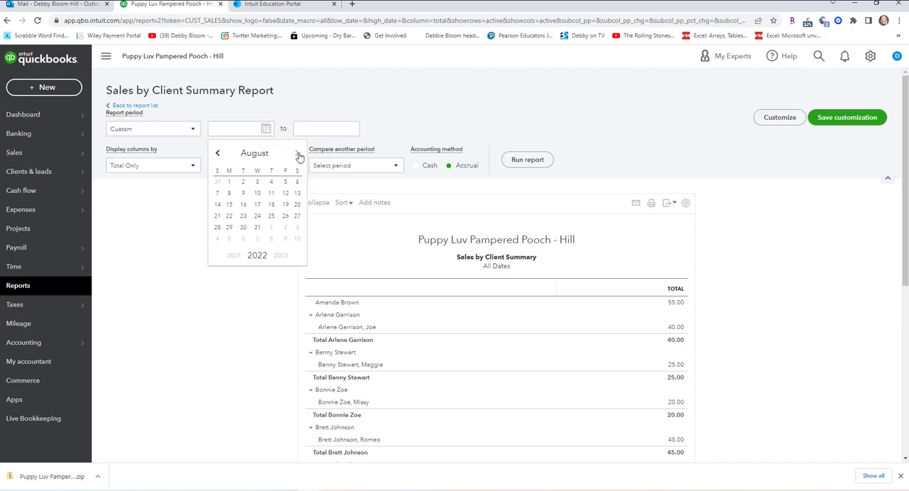
left_click(229, 183)
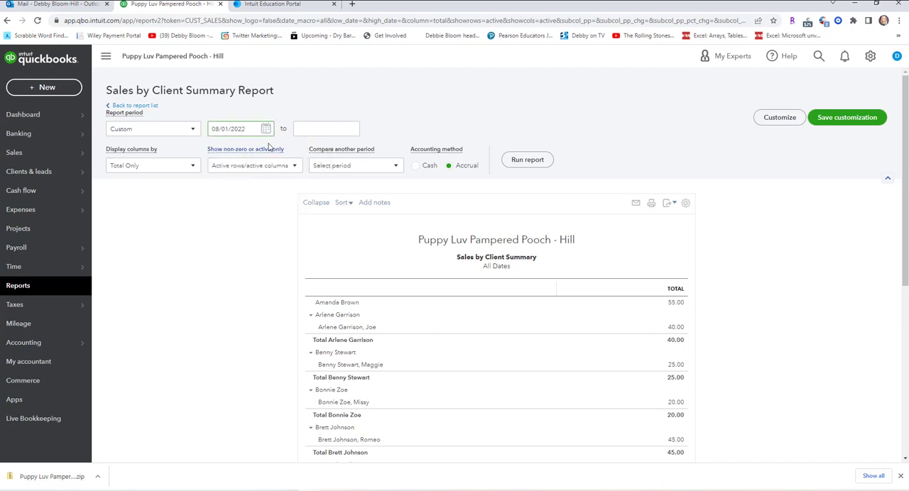
Set the custom report period's start date to 08/01/2026.
left_click(266, 128)
left_click(281, 256)
left_click(281, 256)
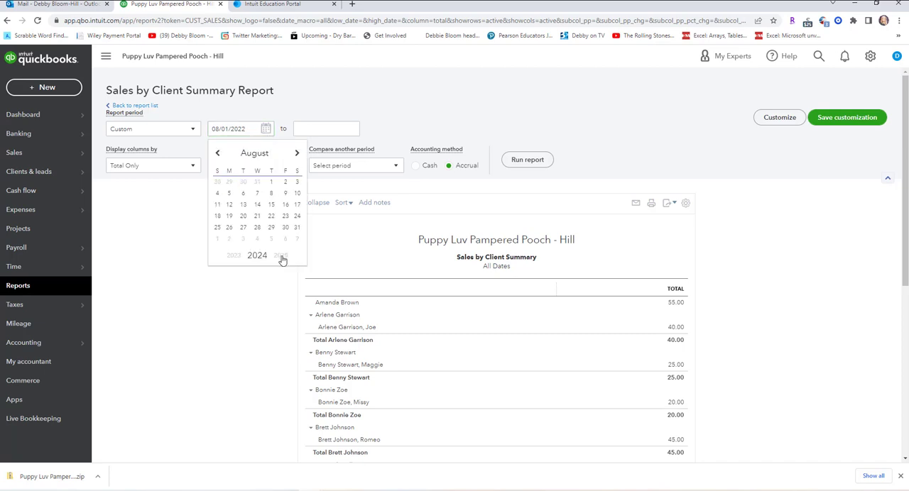
left_click(281, 257)
left_click(280, 256)
left_click(297, 182)
Set the custom period's end date to 08/31/2026 and run the Sales by Client Summary report.
left_click(325, 129)
left_click(352, 129)
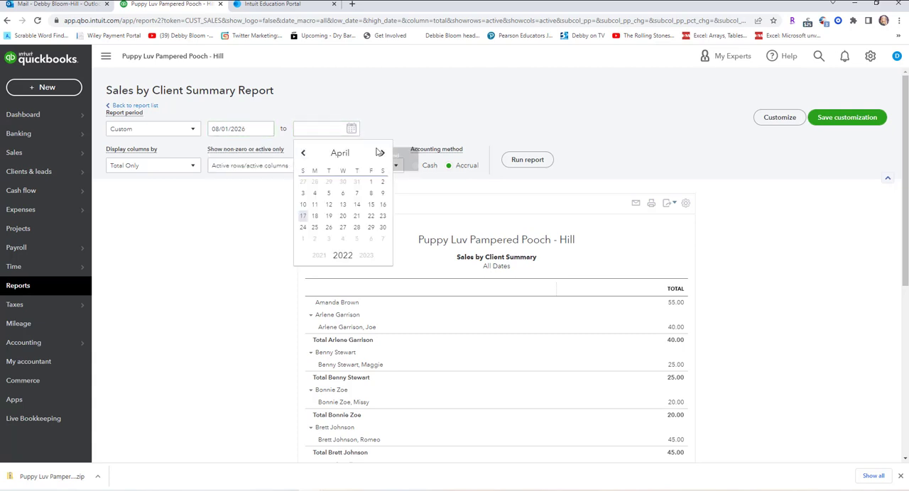
left_click(383, 154)
left_click(383, 154)
left_click(384, 154)
left_click(383, 154)
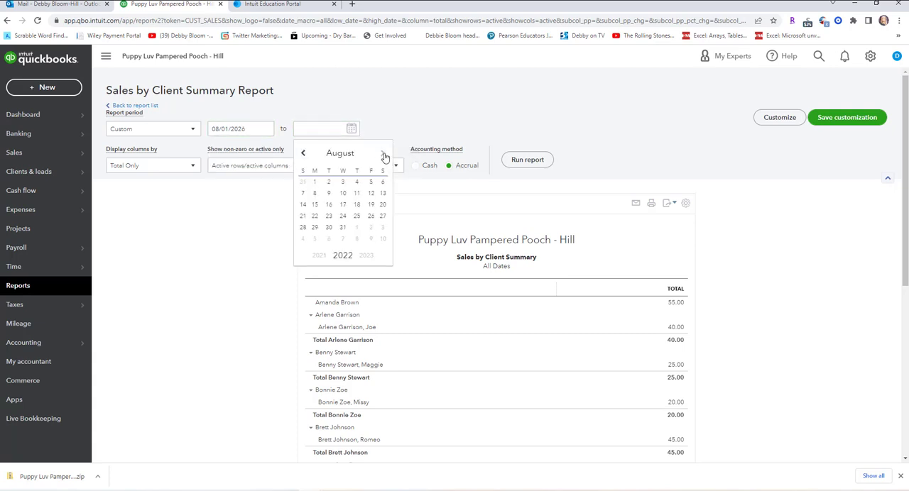
left_click(366, 256)
left_click(366, 256)
left_click(366, 256)
left_click(366, 257)
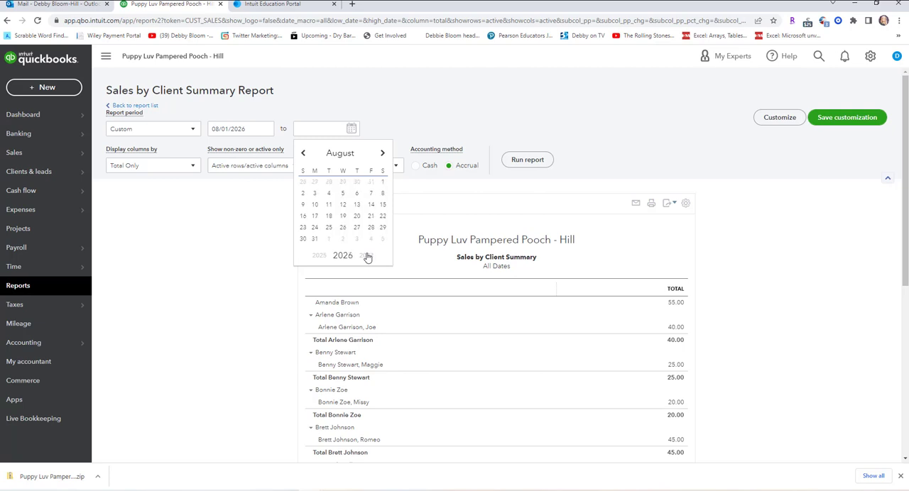
left_click(314, 238)
left_click(528, 161)
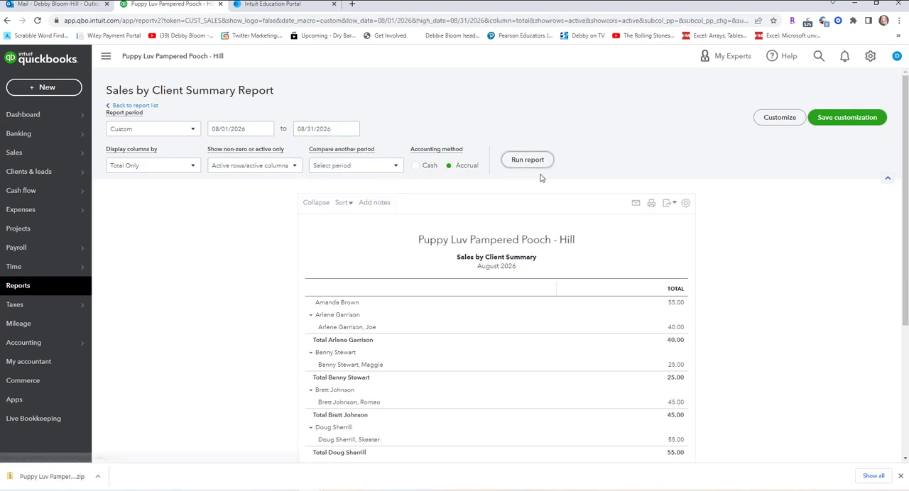
Review the client and pet sales down to the total in the Sales by Client Summary for August 2026 and for August 7, 2026.
scroll(538, 174, "down", 3)
scroll(535, 169, "up", 1)
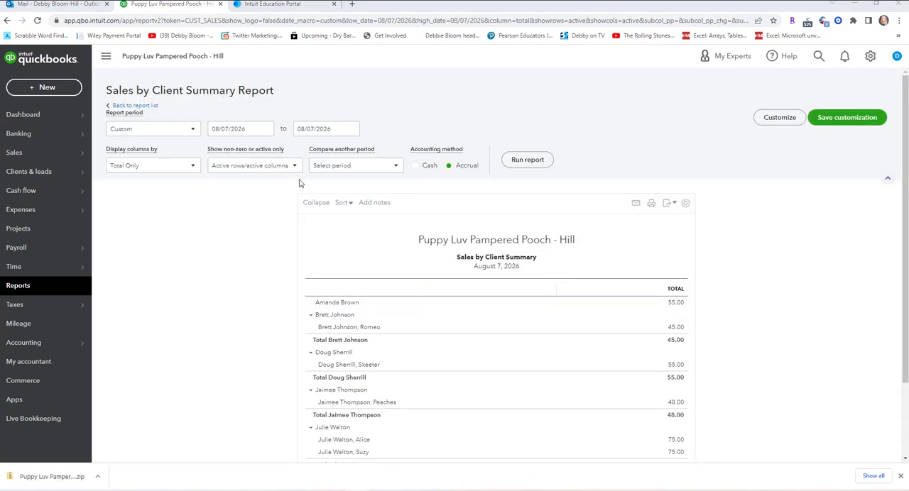
scroll(239, 265, "down", 2)
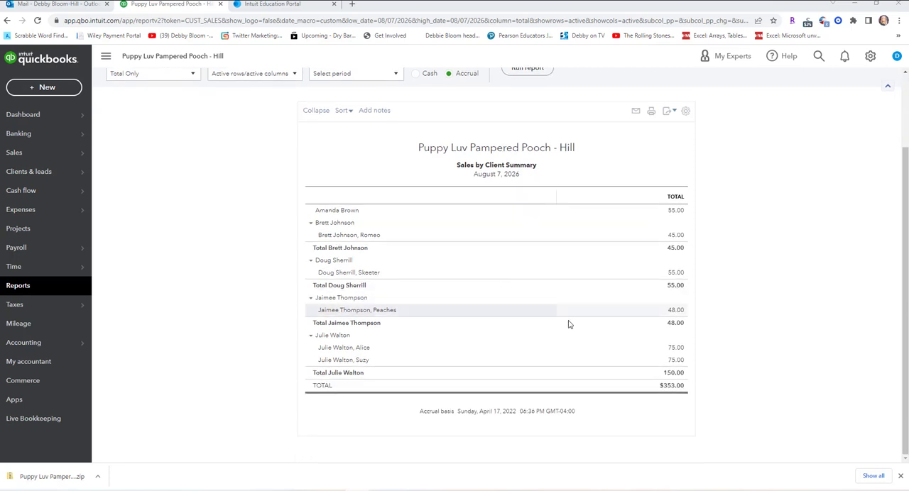